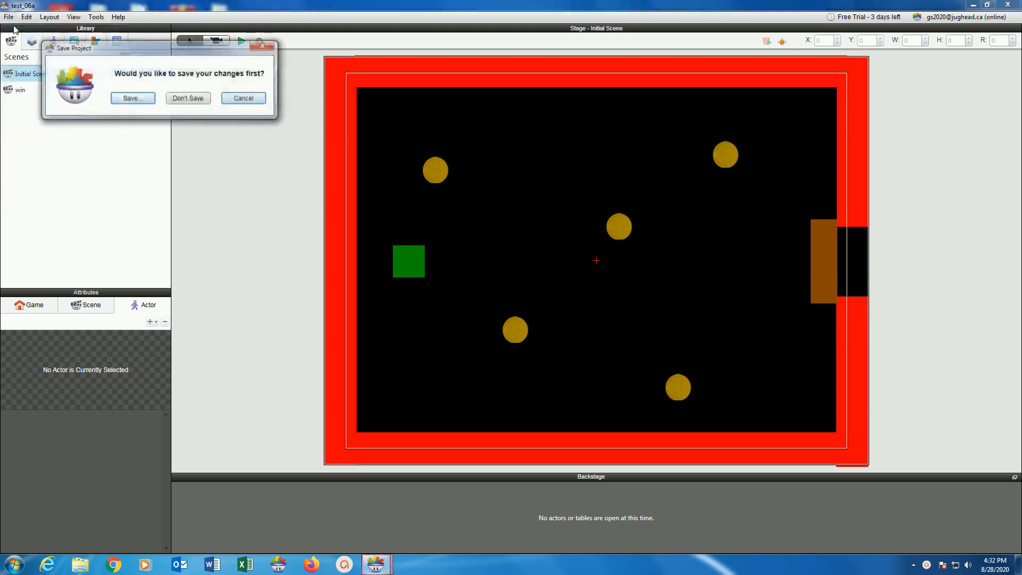
# - Save the current project, and create an iPad Landscape project titled with the author's surname plus _06b, with Resolution Independence enabled
pyautogui.click(141, 97)
pyautogui.click(544, 321)
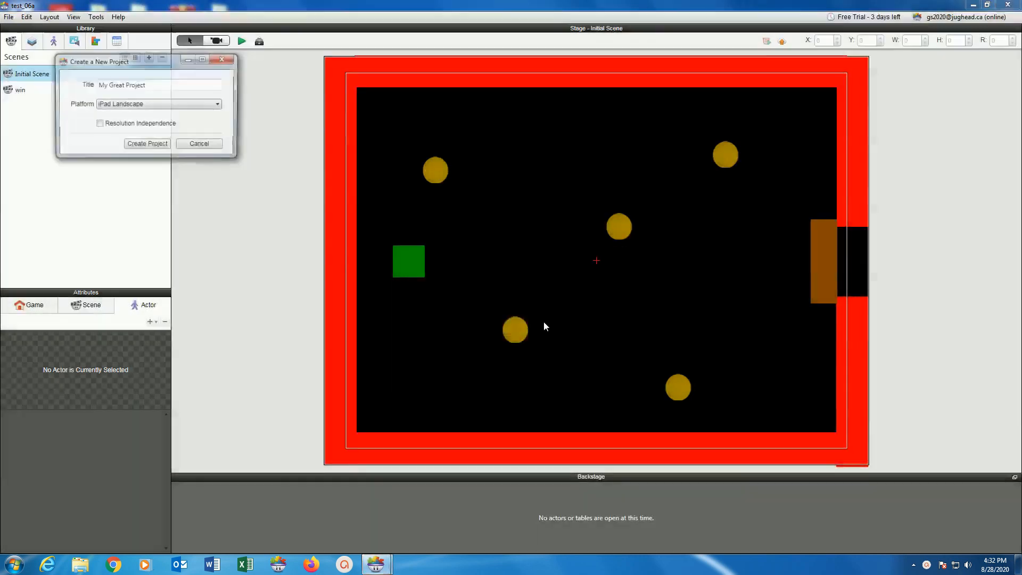
pyautogui.moveTo(161, 83); pyautogui.dragTo(86, 88)
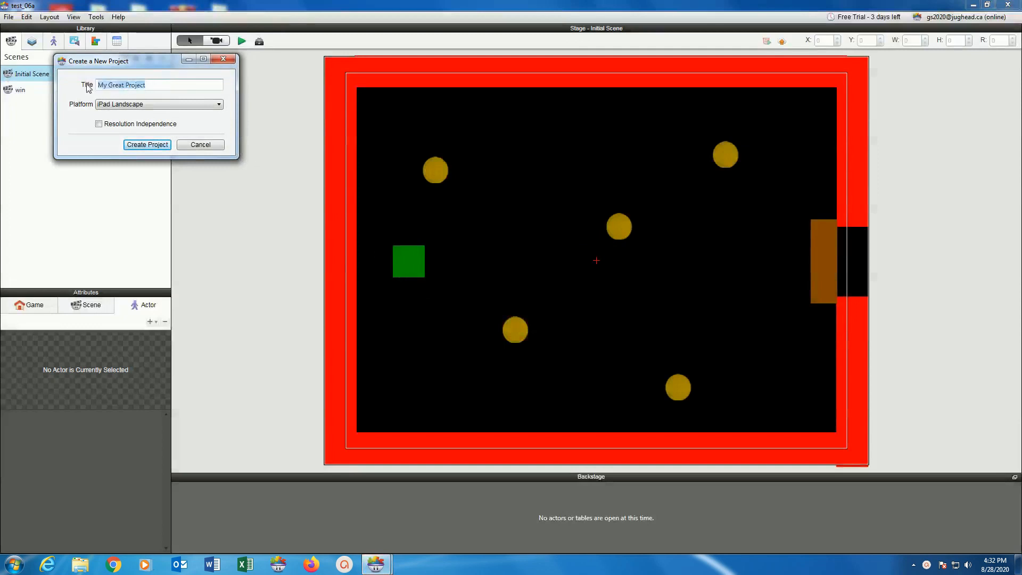
pyautogui.write('oue')
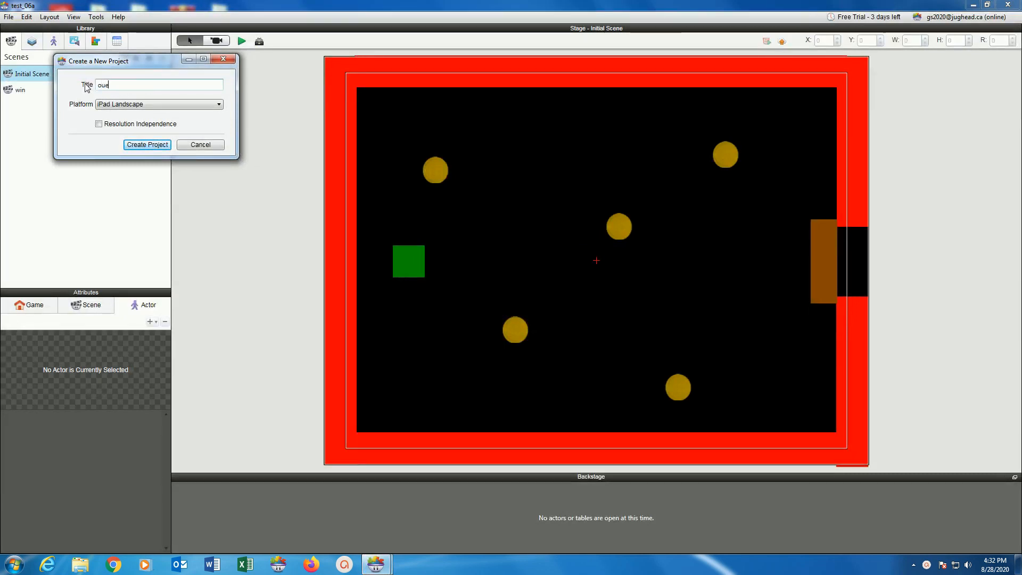
pyautogui.write('llette_06b')
pyautogui.moveTo(137, 83); pyautogui.dragTo(126, 89)
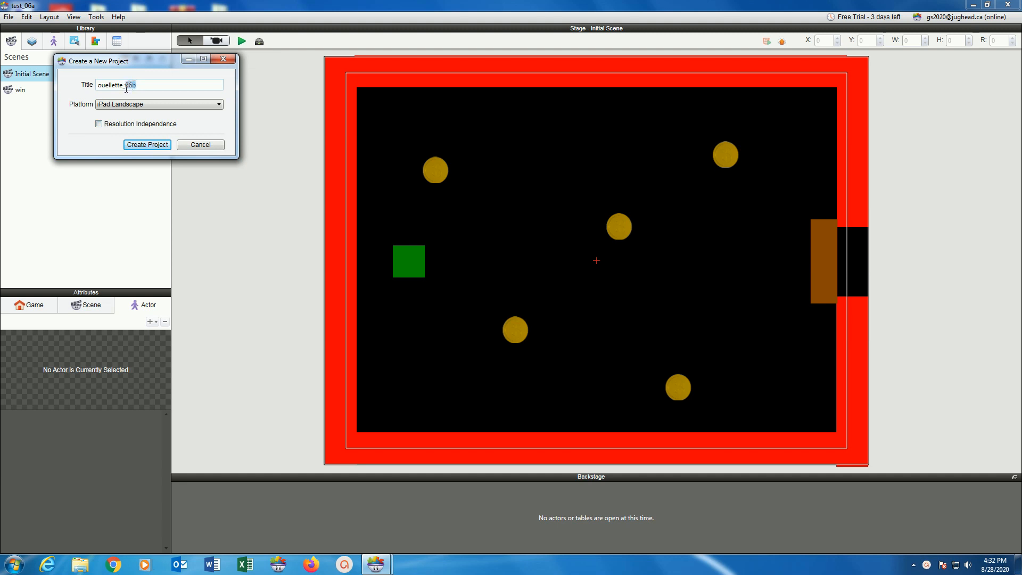
pyautogui.click(99, 125)
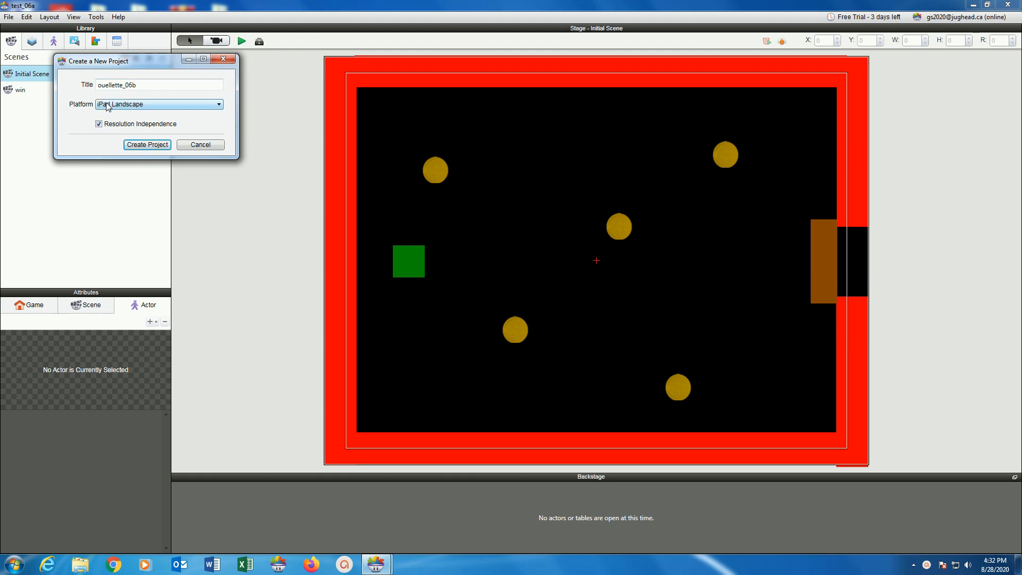
pyautogui.click(133, 144)
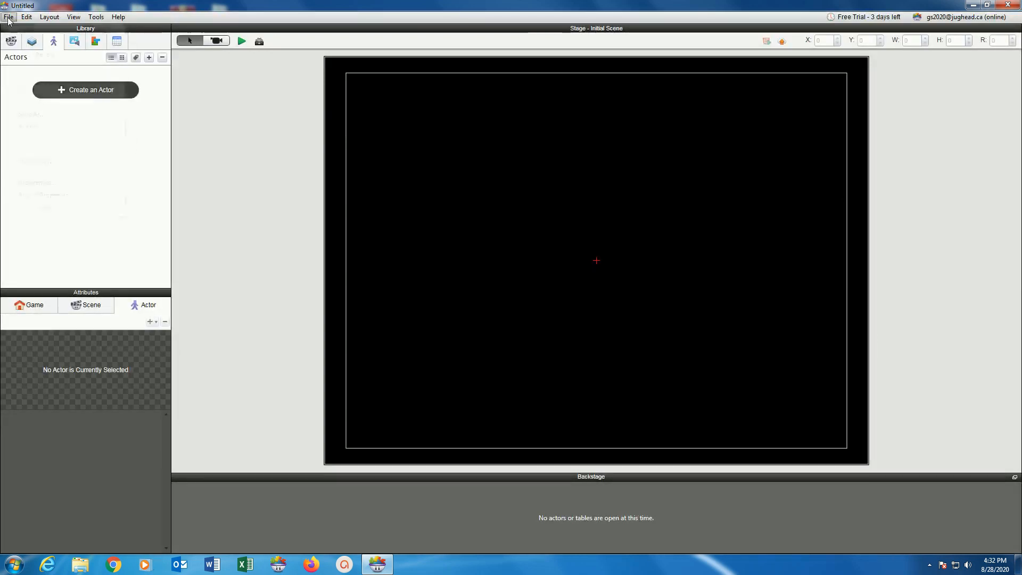
# - Save the new project under its title in the GameSalad Exercises folder on the Desktop
pyautogui.click(9, 17)
pyautogui.click(33, 101)
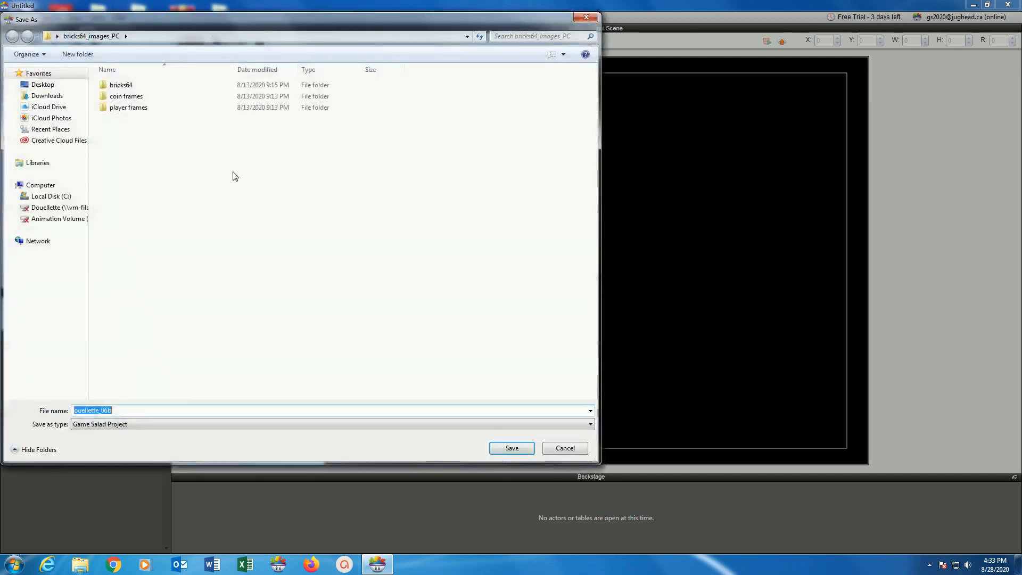
pyautogui.click(43, 84)
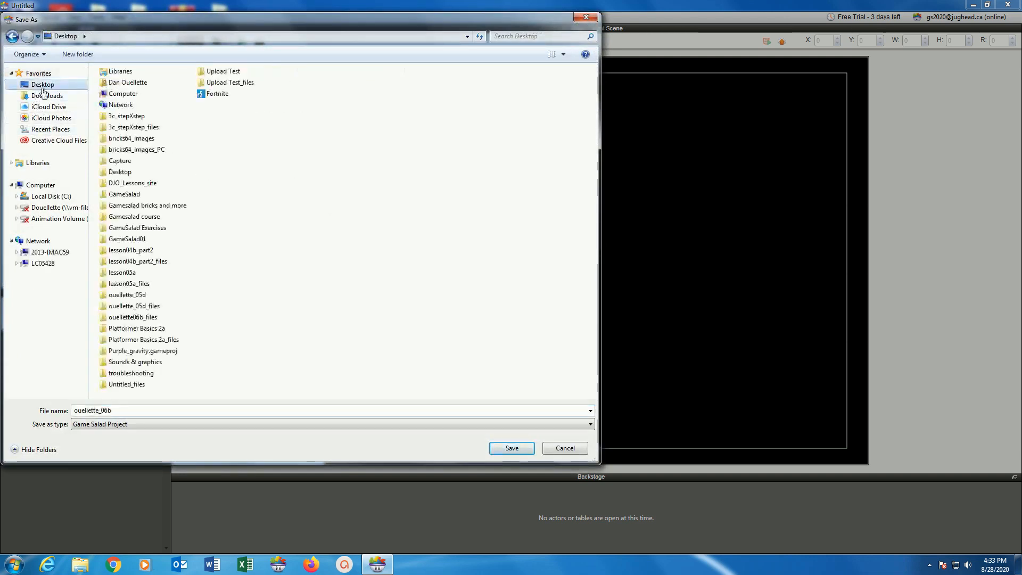
pyautogui.doubleClick(136, 228)
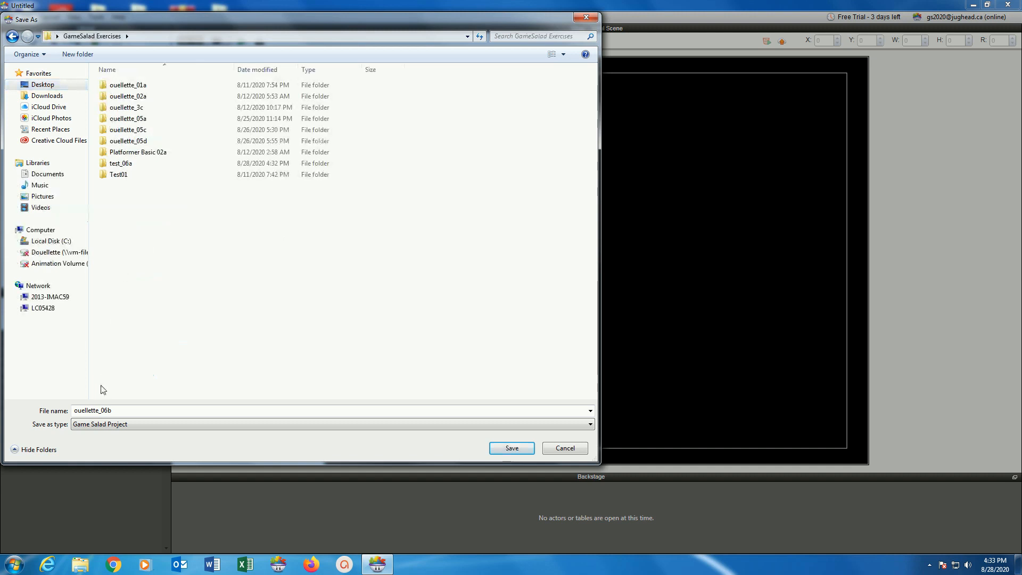
pyautogui.click(508, 449)
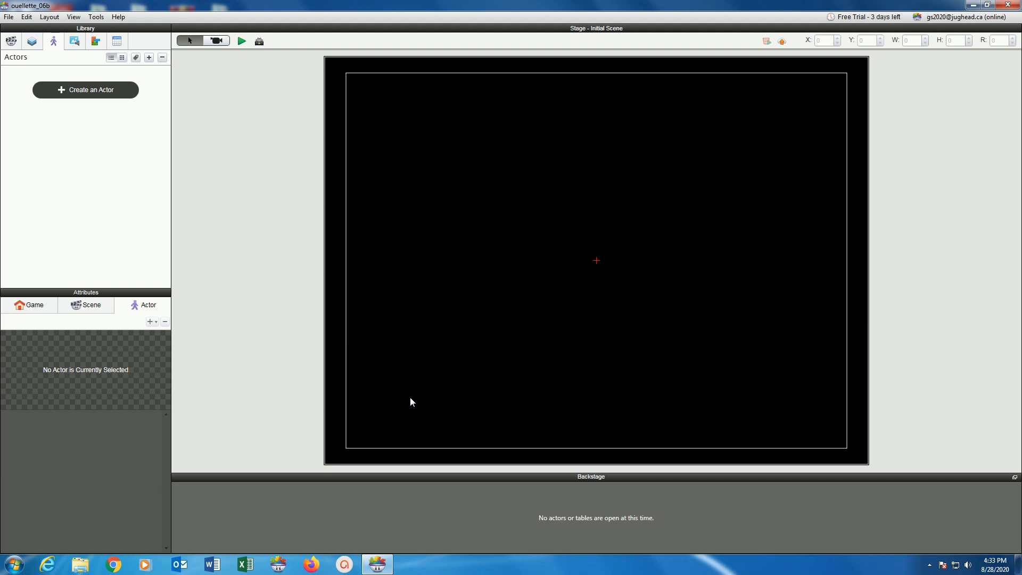
# - Create an actor named wall and set its color to red
pyautogui.click(101, 96)
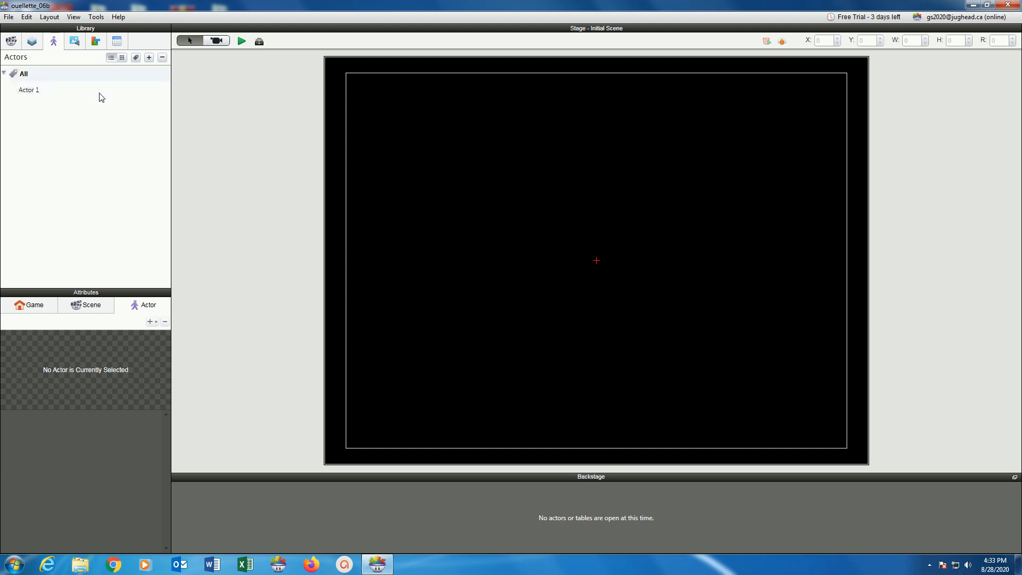
pyautogui.doubleClick(26, 91)
pyautogui.write('wall')
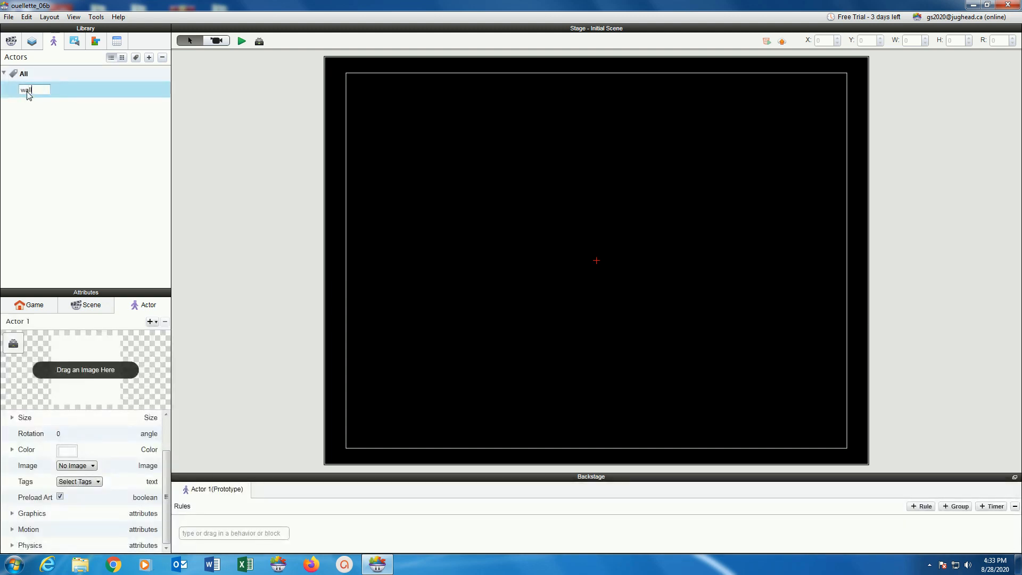
pyautogui.press('Return')
pyautogui.click(67, 451)
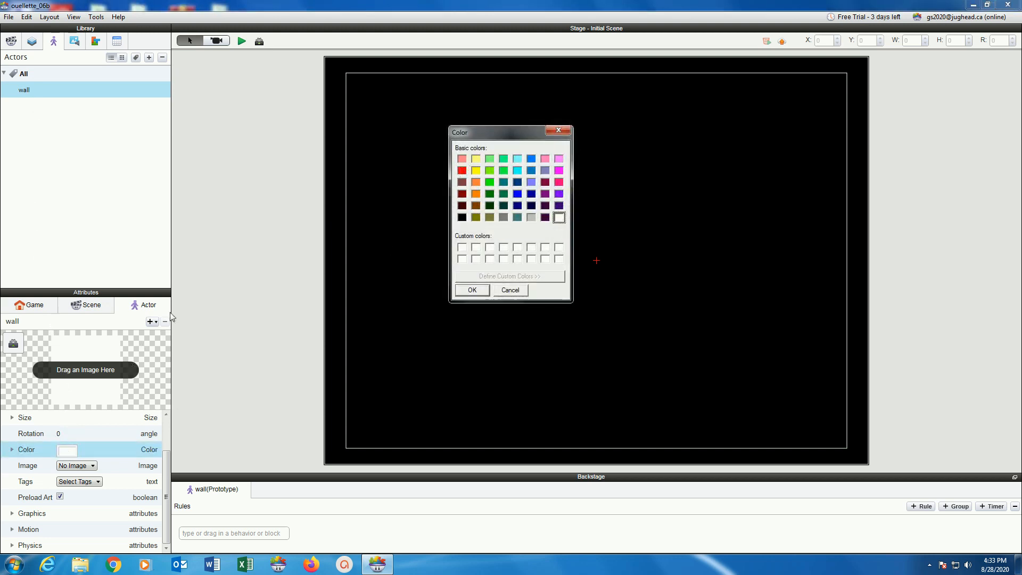
pyautogui.click(461, 170)
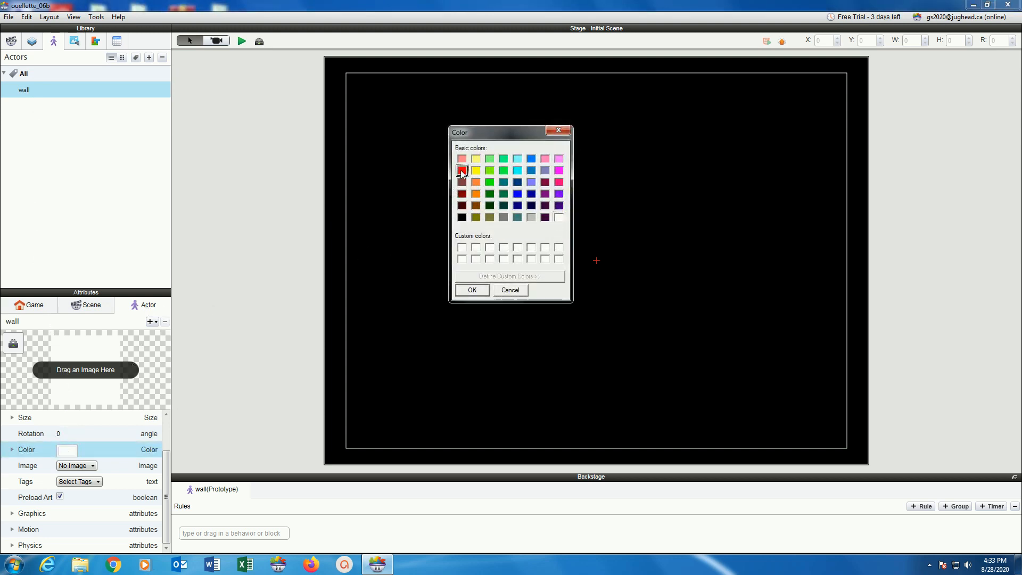
pyautogui.click(467, 290)
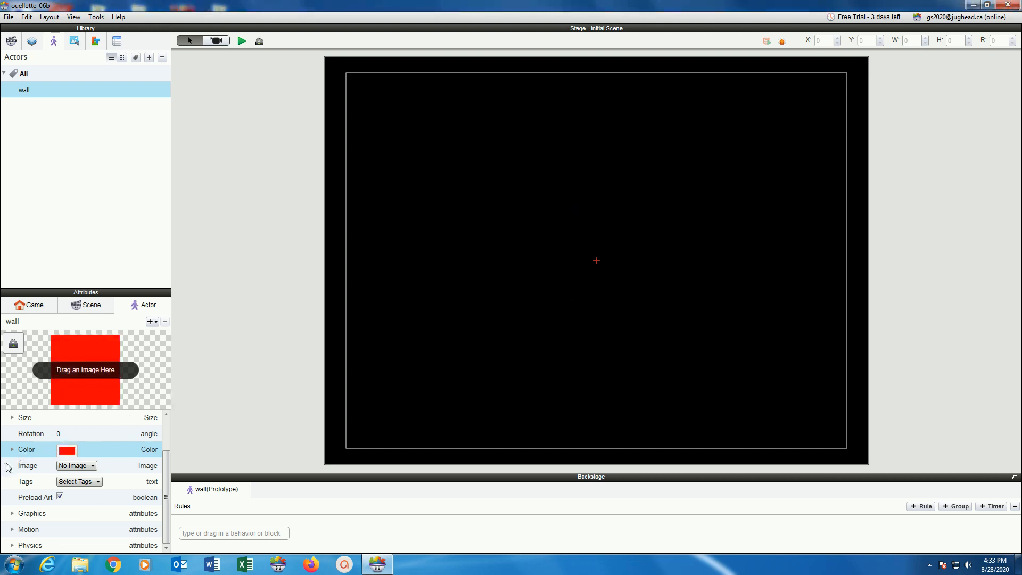
# - Set the wall actor's width and height to 60 each
pyautogui.click(12, 418)
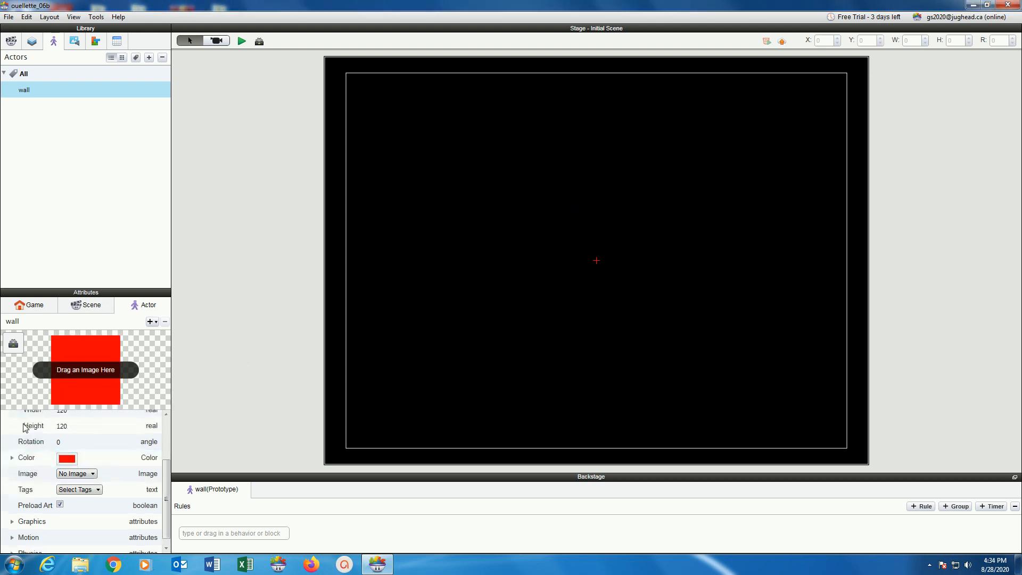
pyautogui.doubleClick(62, 436)
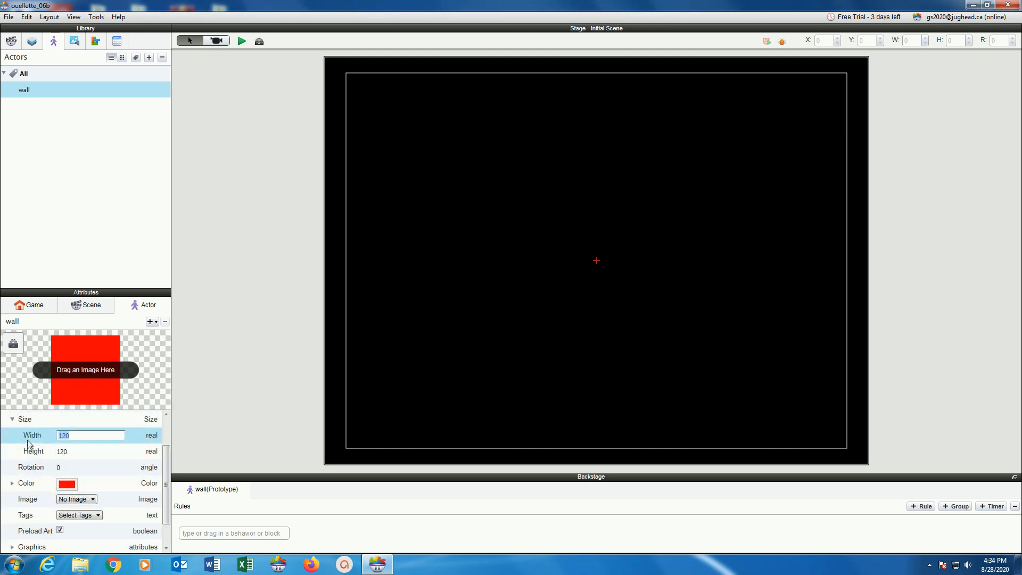
pyautogui.write('60')
pyautogui.press('Return')
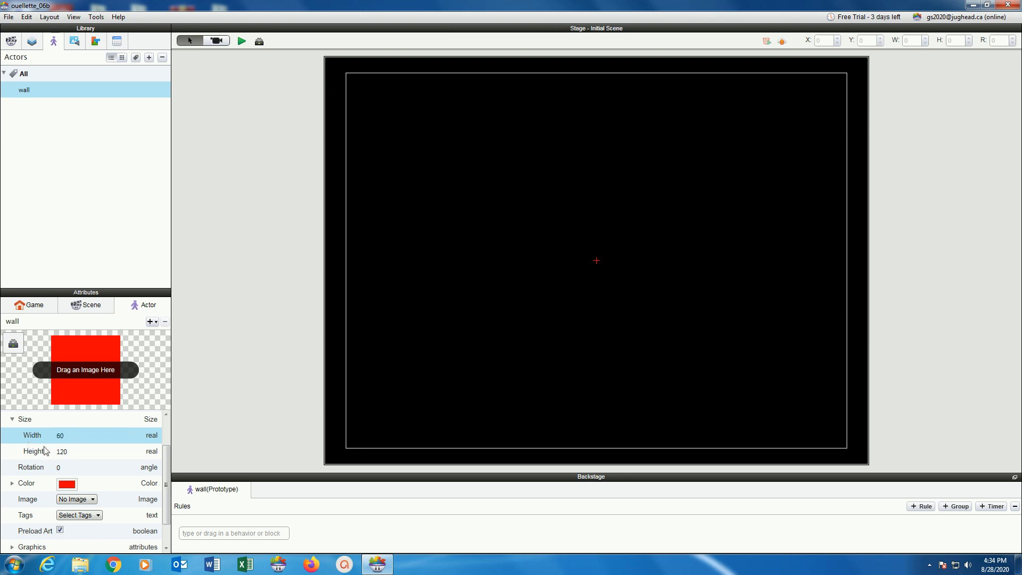
pyautogui.doubleClick(60, 454)
pyautogui.write('60')
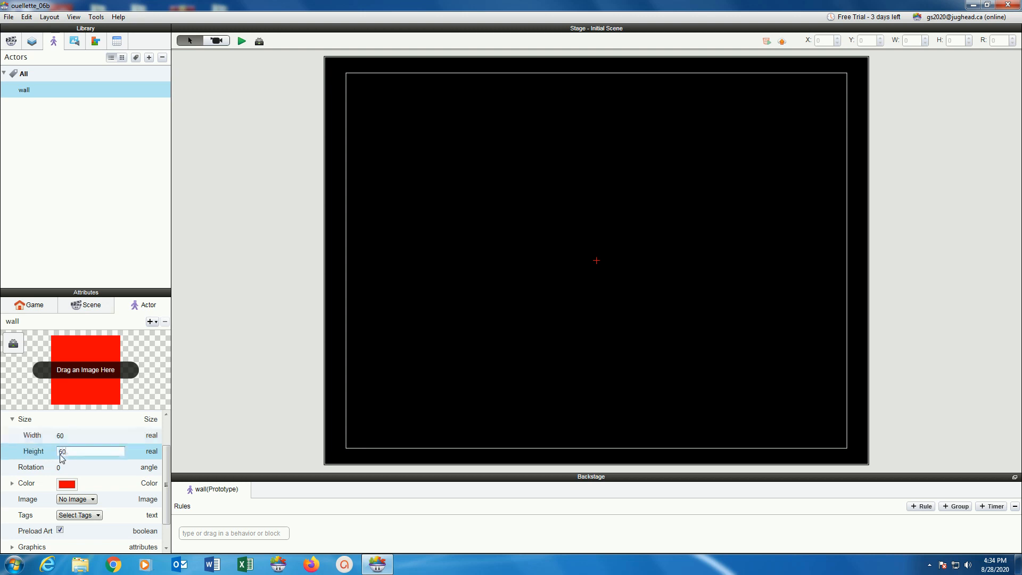
pyautogui.press('Return')
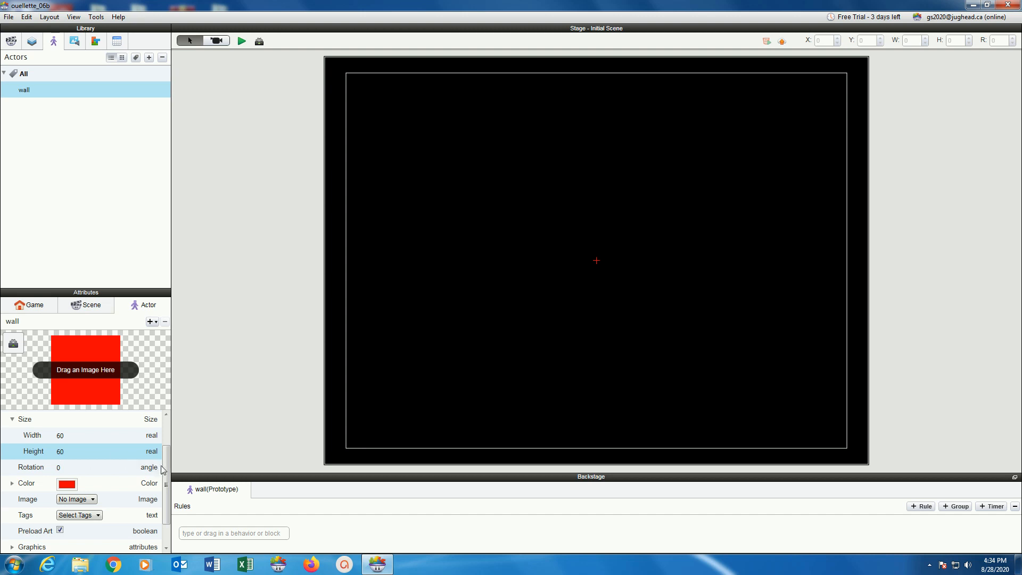
# - In the wall actor's physics attributes, disable Movable and set Bounciness to 0
pyautogui.scroll(-1, 165, 511)
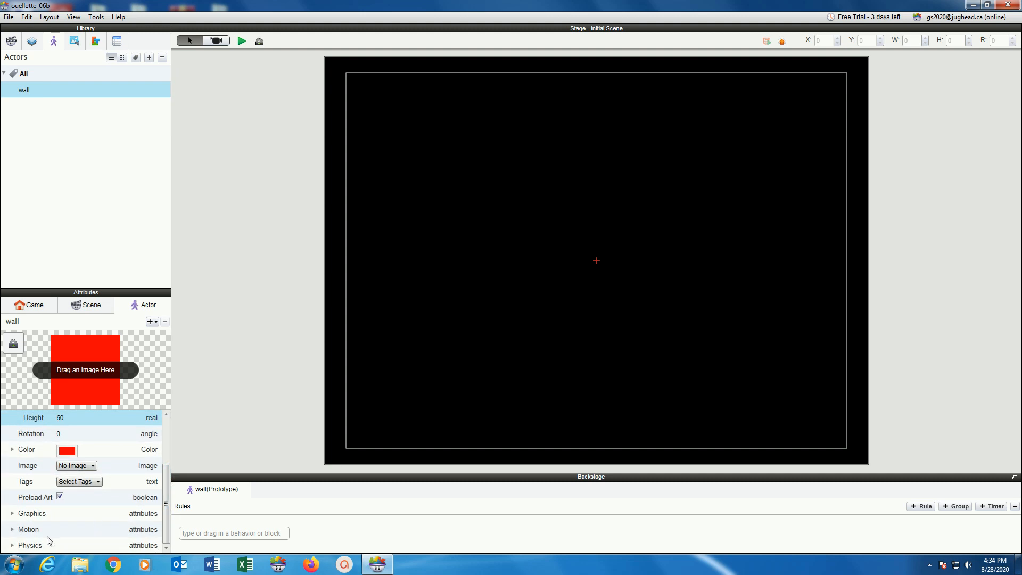
pyautogui.click(13, 546)
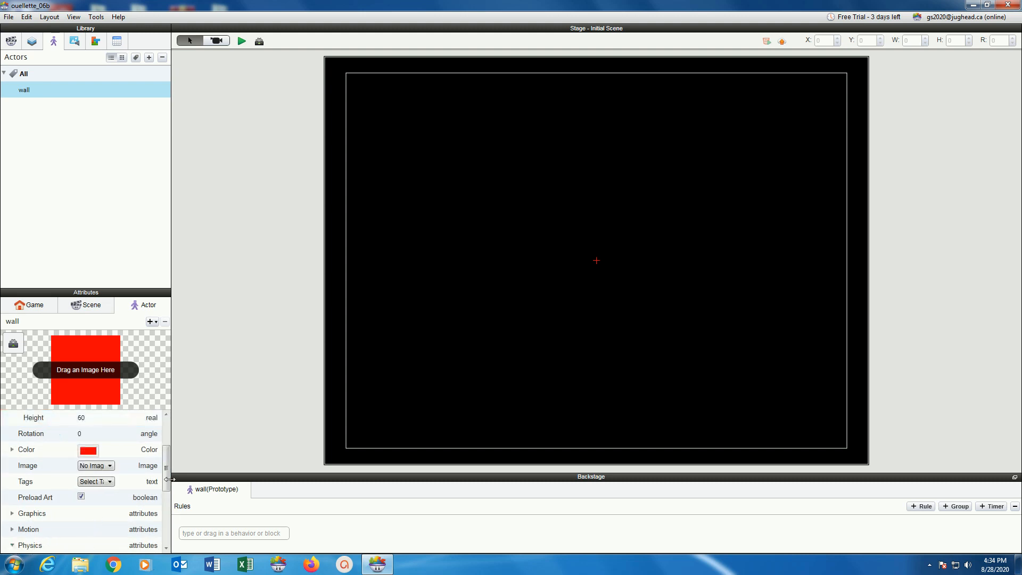
pyautogui.moveTo(166, 479); pyautogui.dragTo(164, 553)
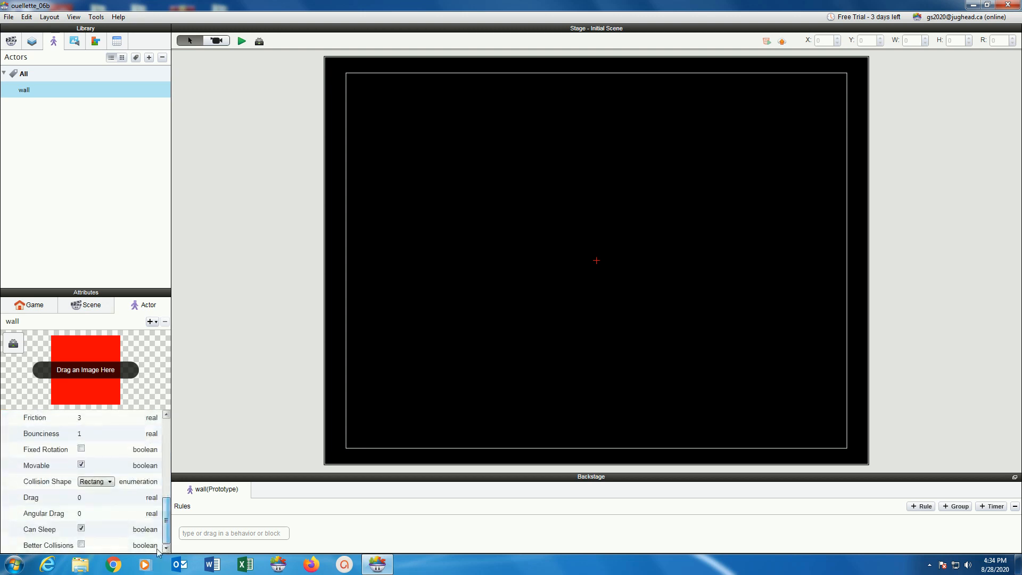
pyautogui.click(82, 464)
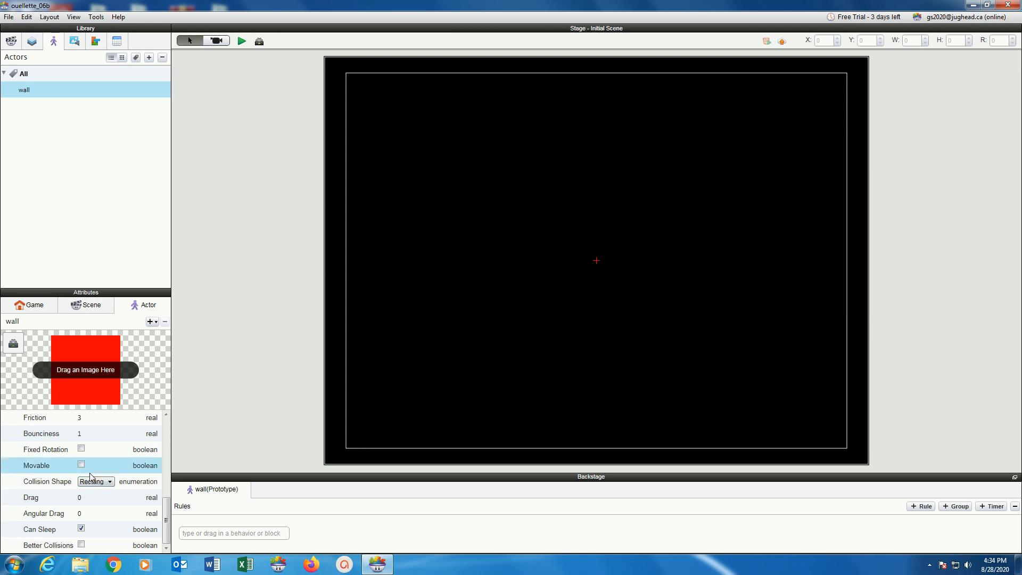
pyautogui.doubleClick(82, 434)
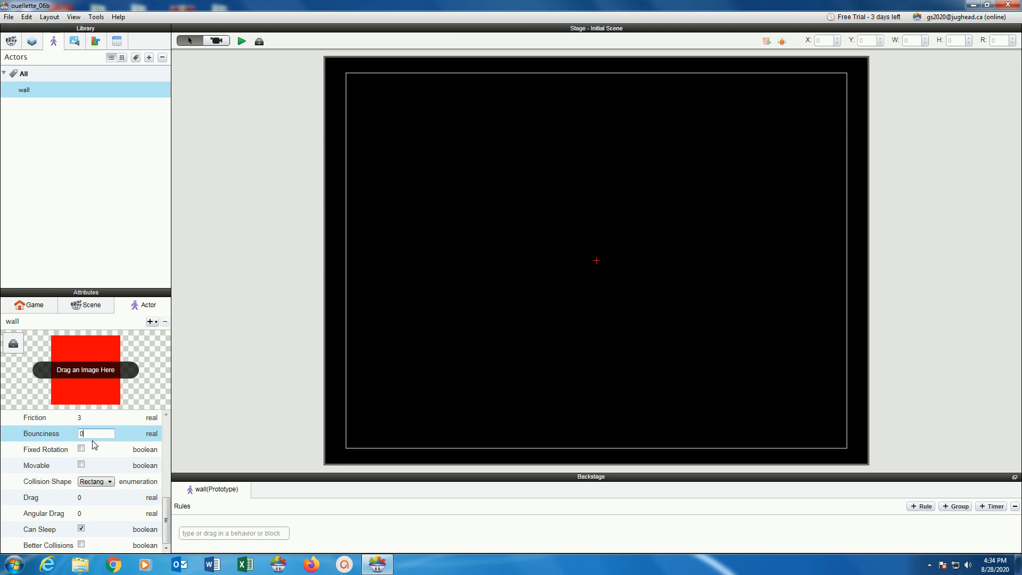
pyautogui.press('Return')
pyautogui.moveTo(166, 519); pyautogui.dragTo(162, 434)
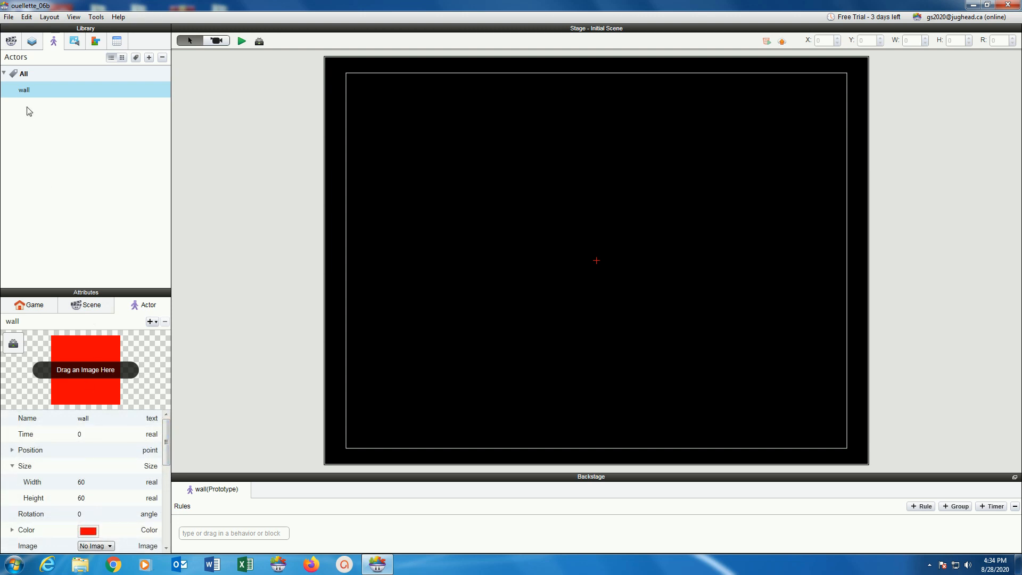
# - Line the scene's left edge with a wall about 60 by 770 and the top and bottom edges with duplicate walls about 977 by 60
pyautogui.moveTo(22, 93); pyautogui.dragTo(335, 54)
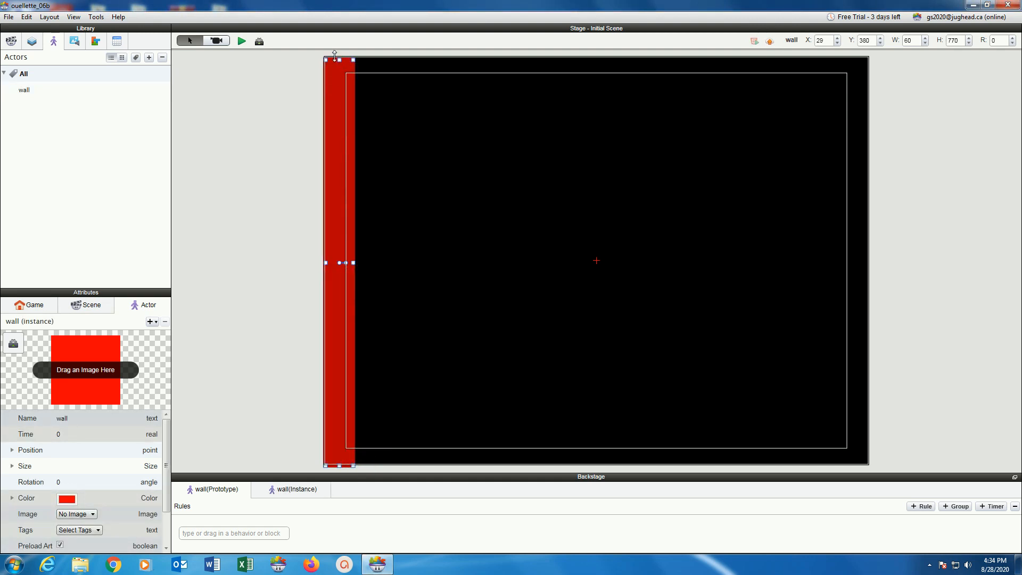
pyautogui.moveTo(54, 93); pyautogui.dragTo(873, 105)
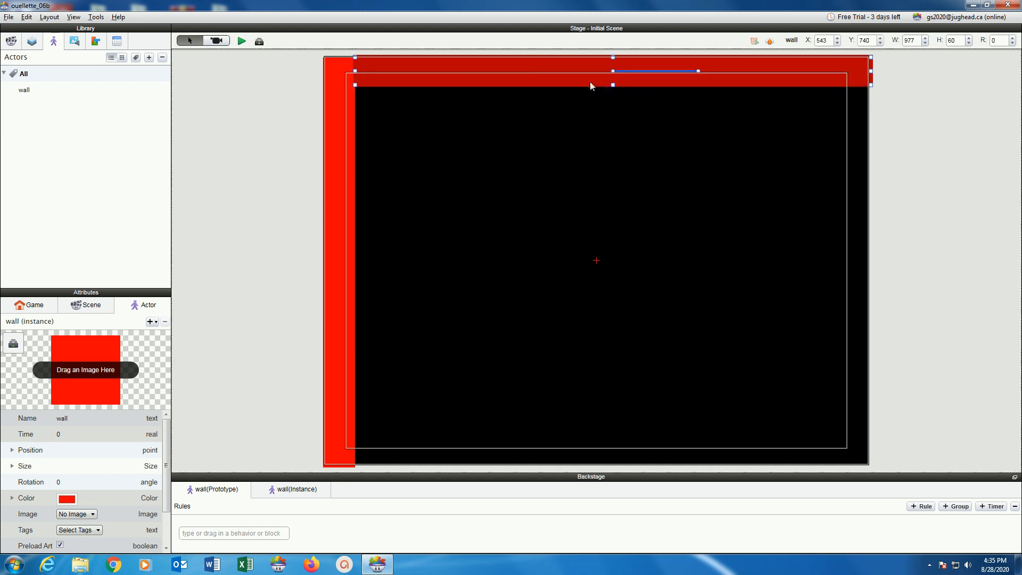
pyautogui.keyDown('alt'); pyautogui.moveTo(597, 76); pyautogui.dragTo(570, 447); pyautogui.keyUp('alt')
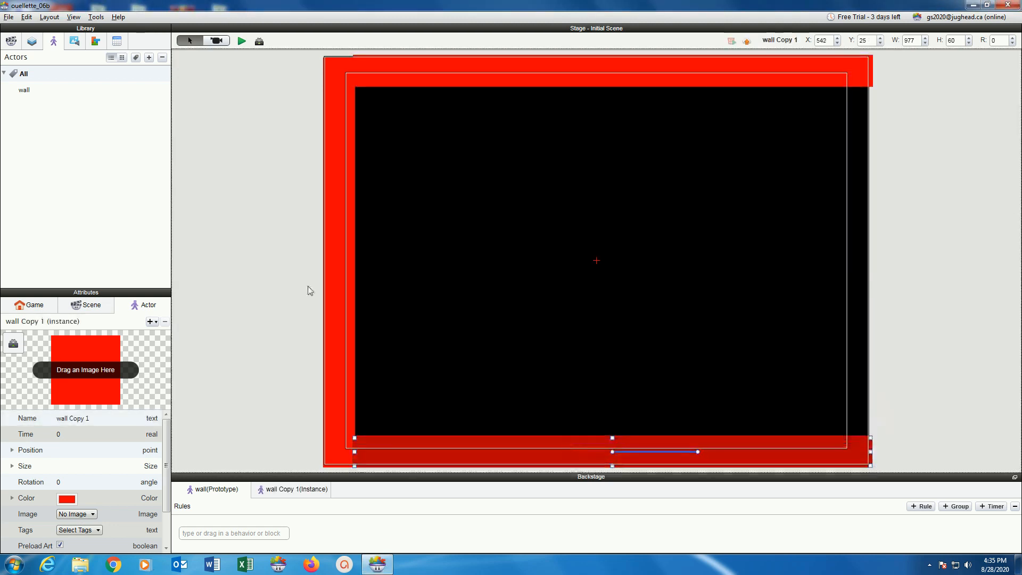
# - Place a wall about 60 by 276 on the lower right edge of the scene and duplicate it on the upper right edge
pyautogui.moveTo(24, 89); pyautogui.dragTo(848, 420)
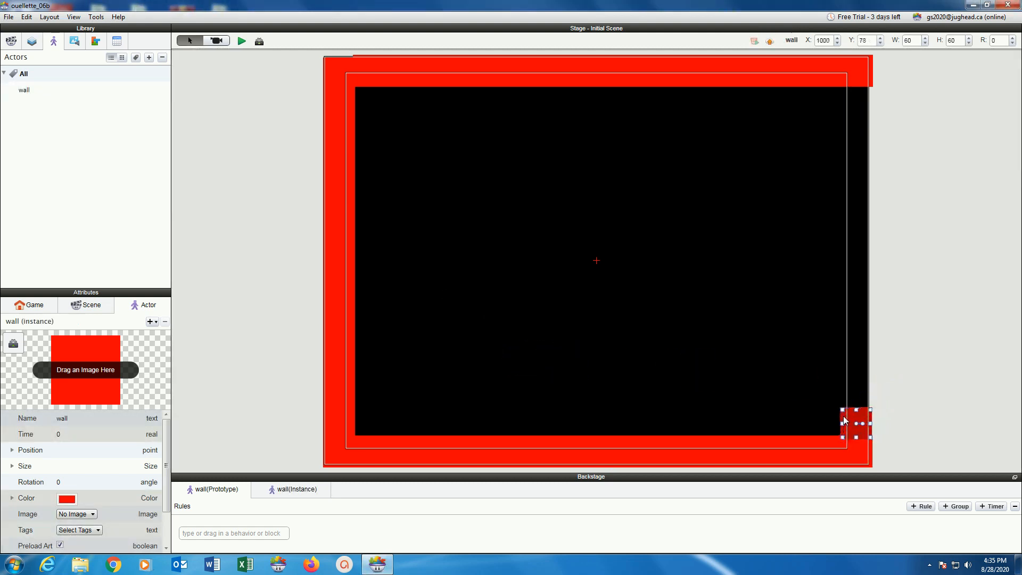
pyautogui.moveTo(856, 409); pyautogui.dragTo(735, 135)
pyautogui.moveTo(726, 174); pyautogui.dragTo(848, 198)
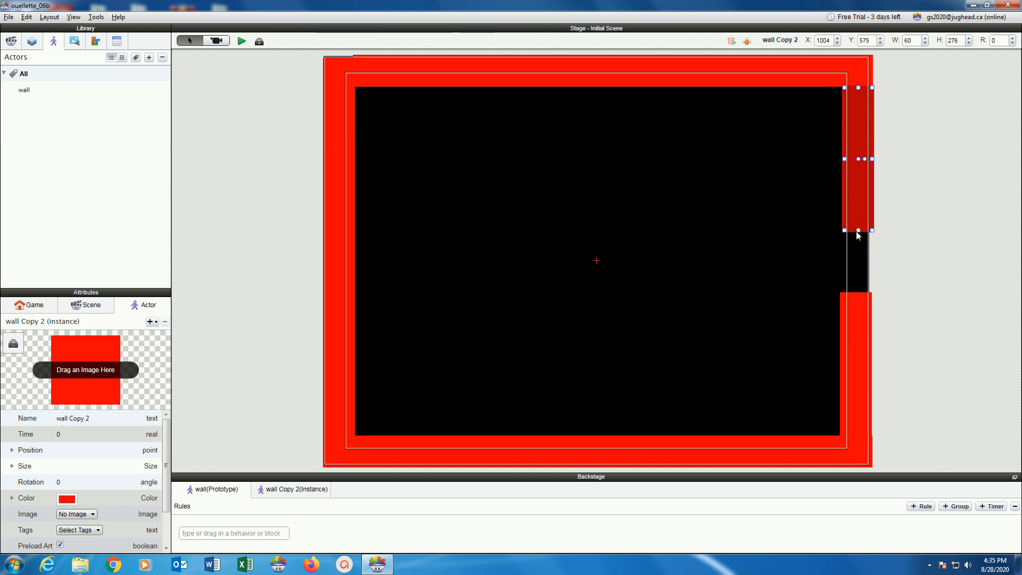
# - Shorten both wall segments on the scene's right edge to widen the opening between them, and save the project
pyautogui.moveTo(858, 230); pyautogui.dragTo(856, 211)
pyautogui.click(850, 302)
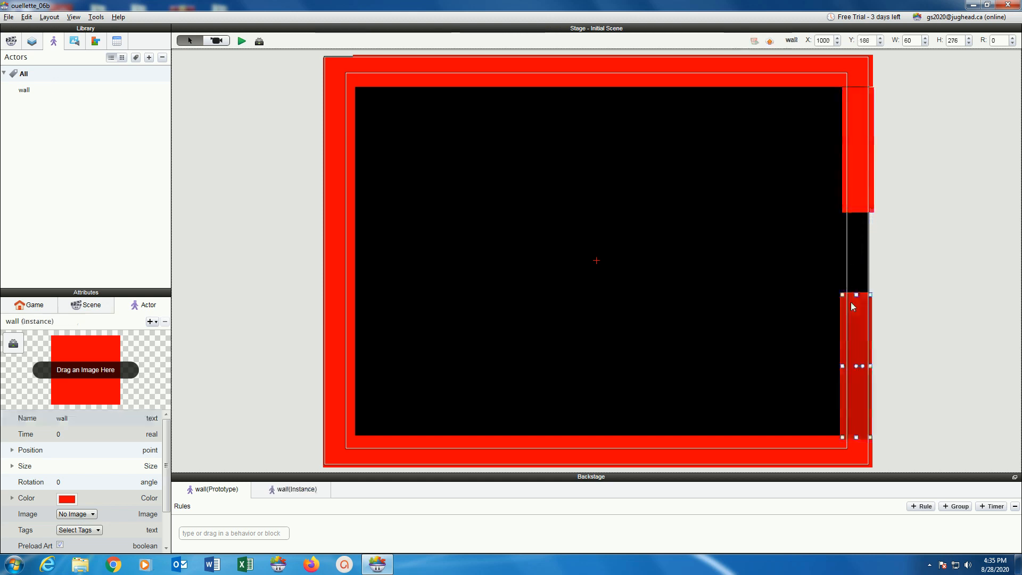
pyautogui.click(856, 291)
pyautogui.click(855, 295)
pyautogui.moveTo(856, 292); pyautogui.dragTo(859, 312)
pyautogui.click(908, 309)
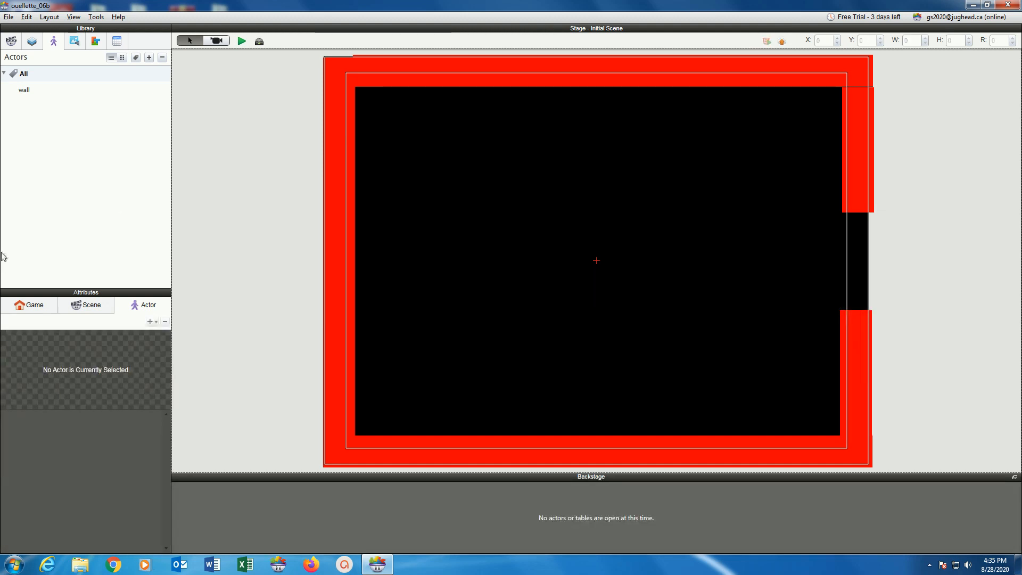
pyautogui.click(3, 17)
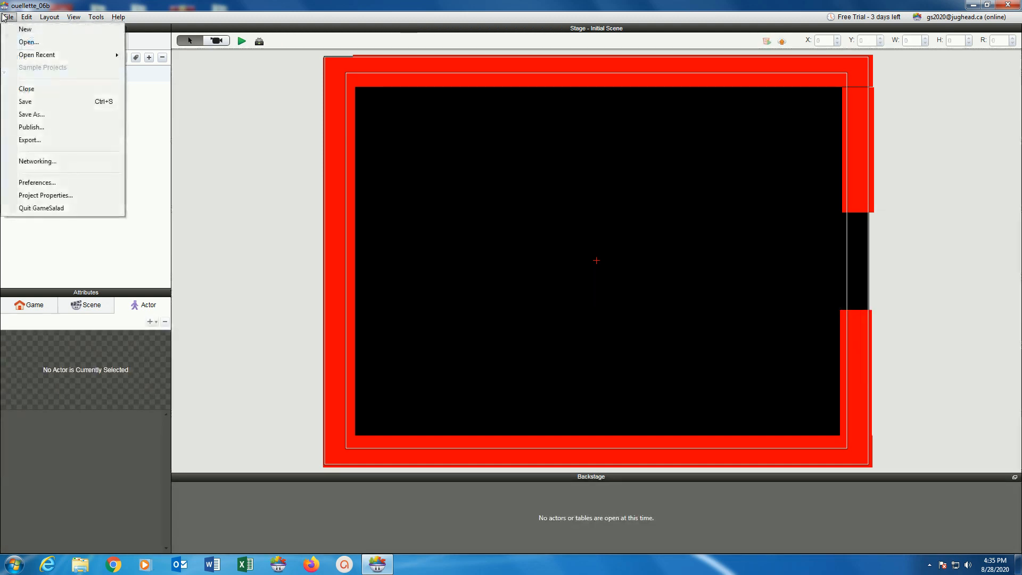
pyautogui.click(26, 101)
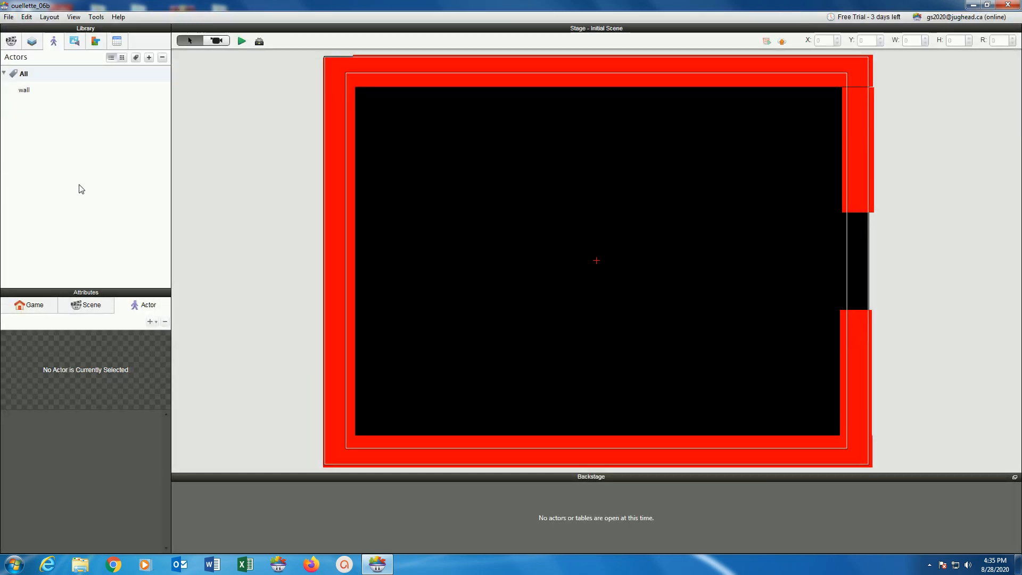
# - Add a new actor to the library and name it door
pyautogui.click(149, 57)
pyautogui.doubleClick(33, 107)
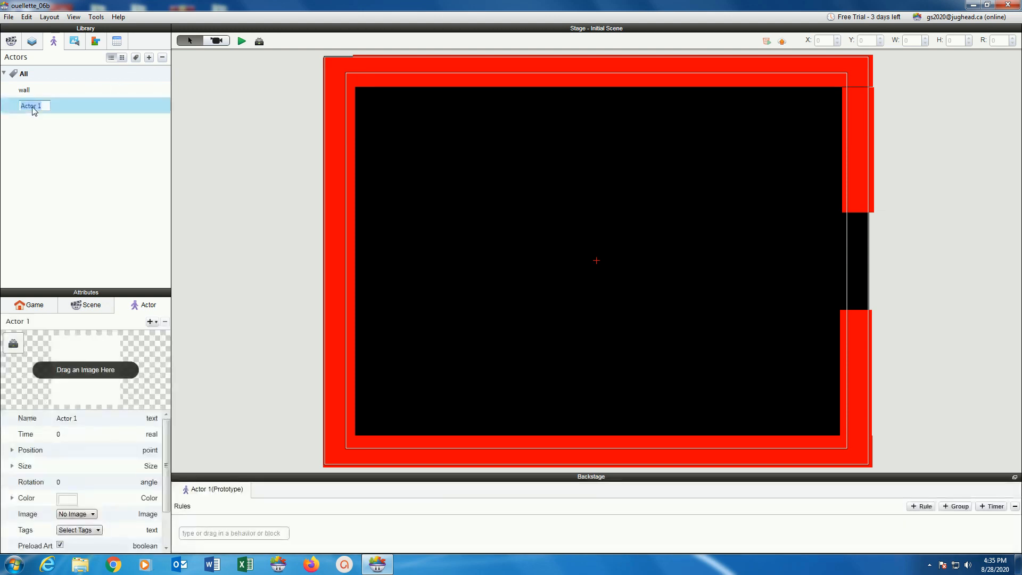
pyautogui.write('door')
pyautogui.press('Return')
# - Try a muted reddish brown as the door actor's color
pyautogui.click(67, 499)
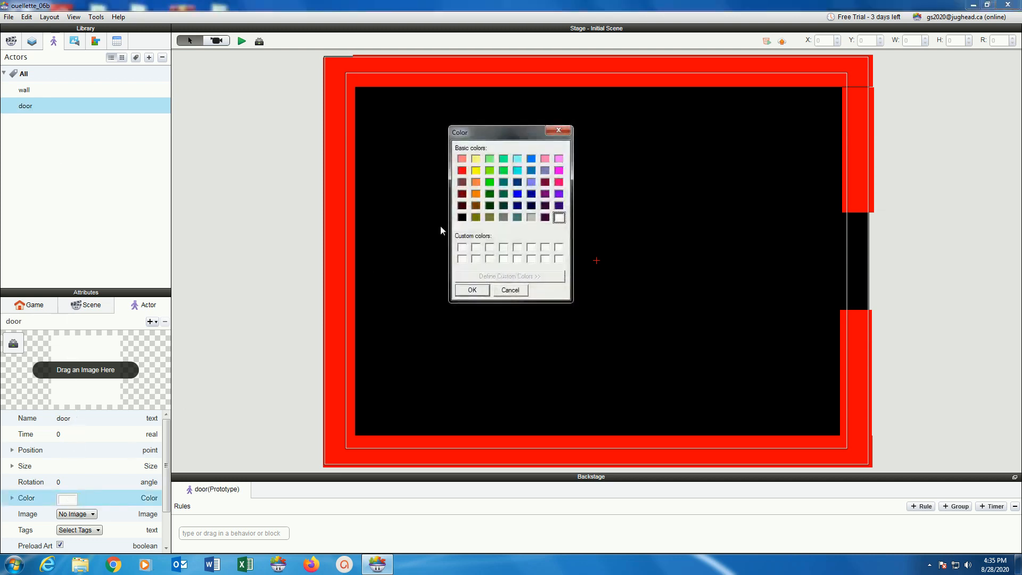
pyautogui.click(475, 181)
pyautogui.click(463, 182)
pyautogui.click(466, 289)
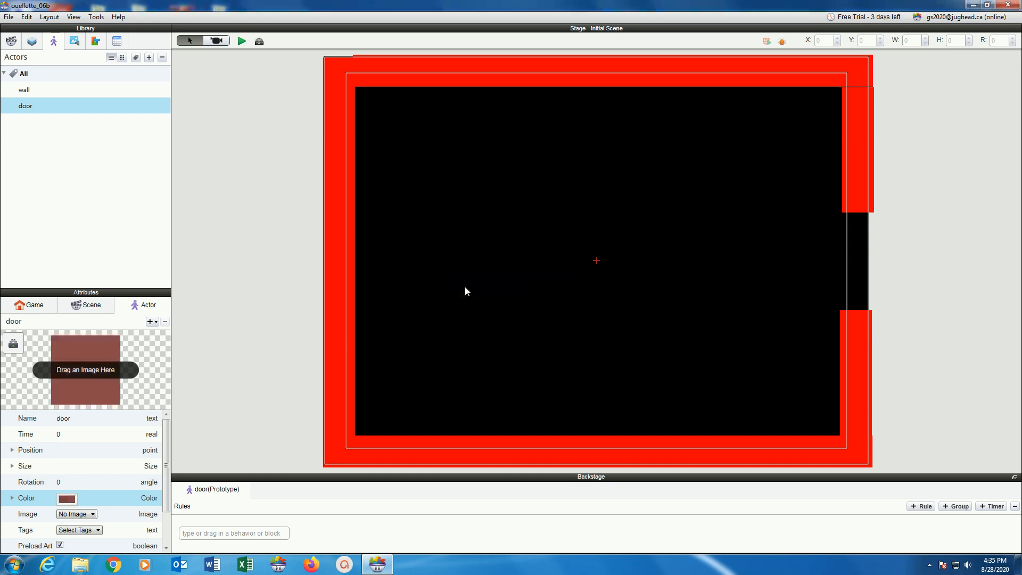
# - Set the door actor's color to the light orange basic color
pyautogui.click(66, 498)
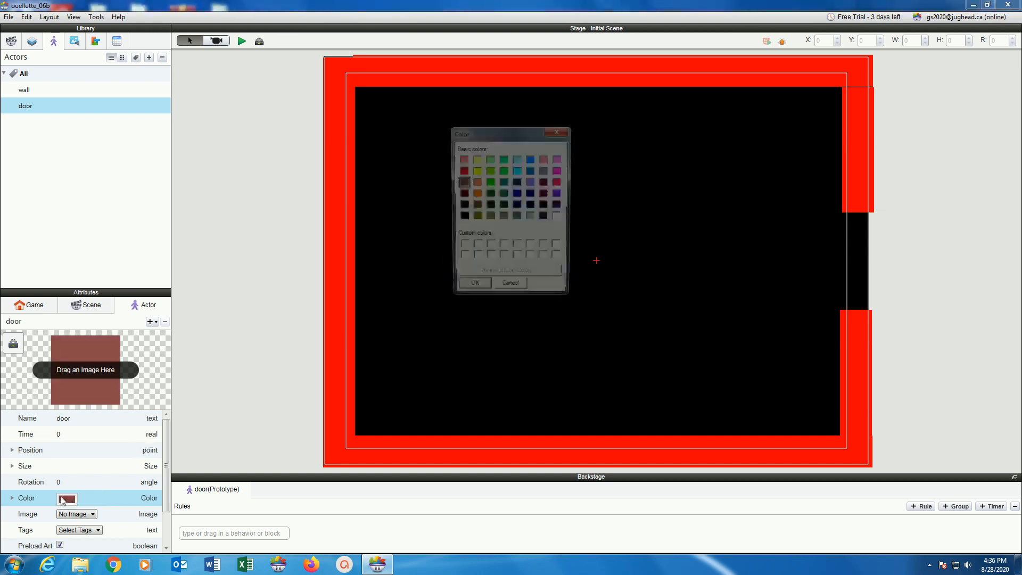
pyautogui.click(476, 182)
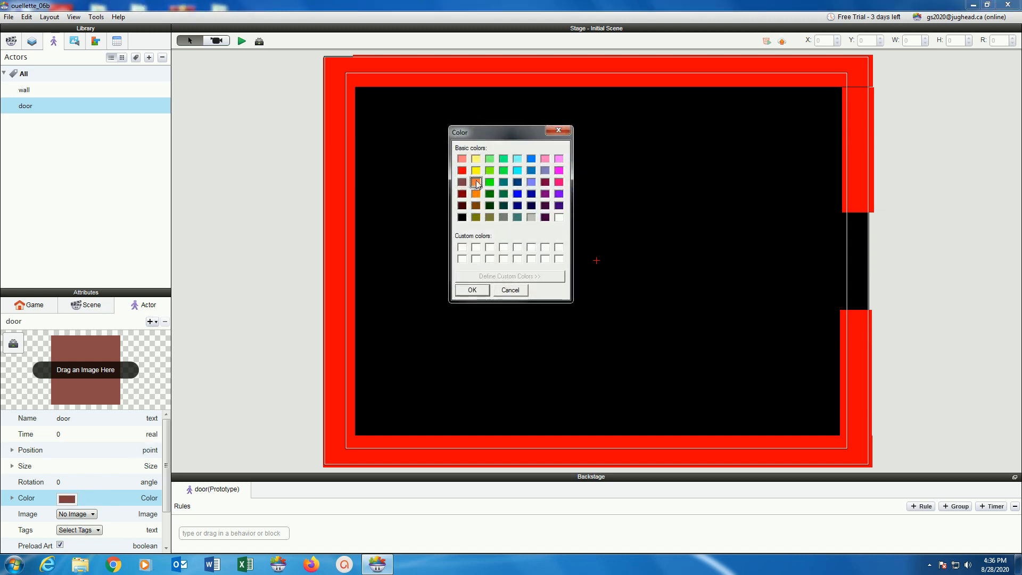
pyautogui.click(459, 290)
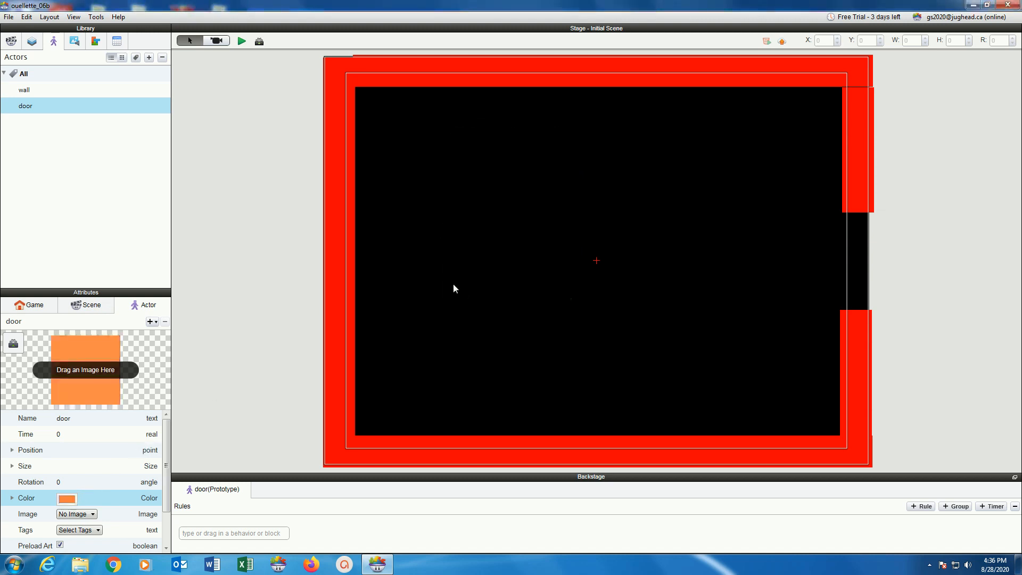
# - Set the door actor's width and height to 60 each
pyautogui.click(11, 466)
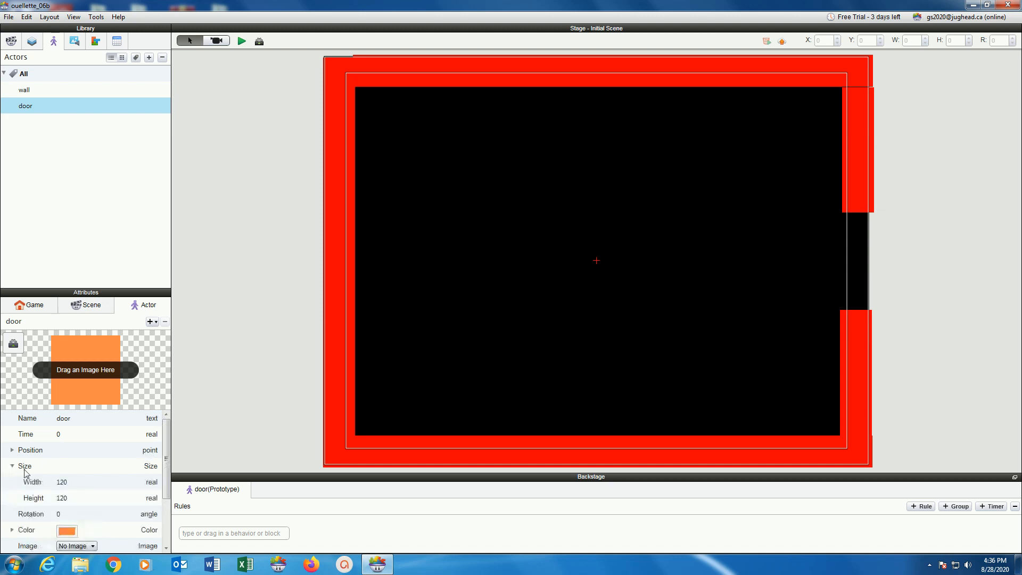
pyautogui.click(65, 482)
pyautogui.write('60')
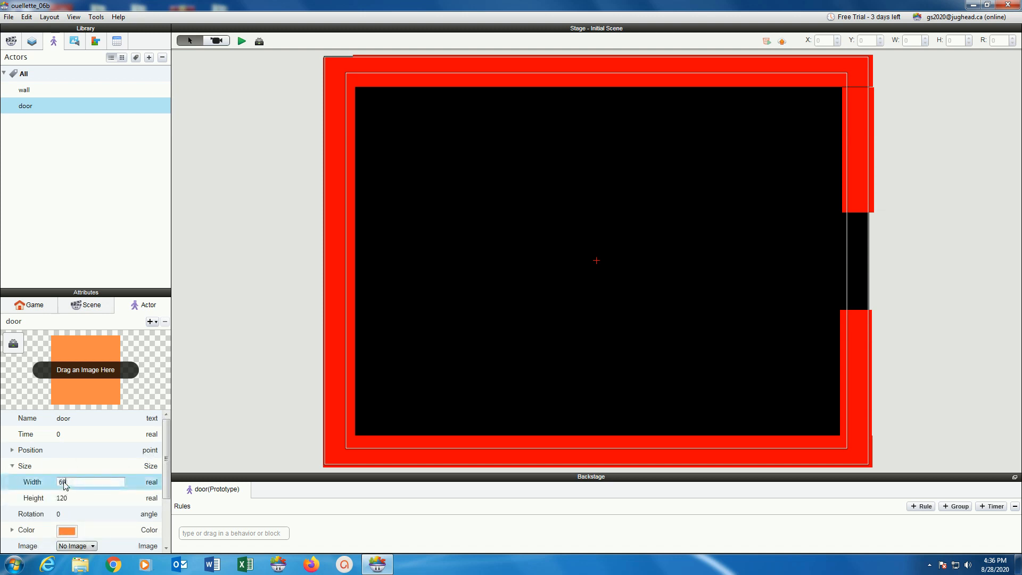
pyautogui.press('Return')
pyautogui.doubleClick(64, 498)
pyautogui.write('60')
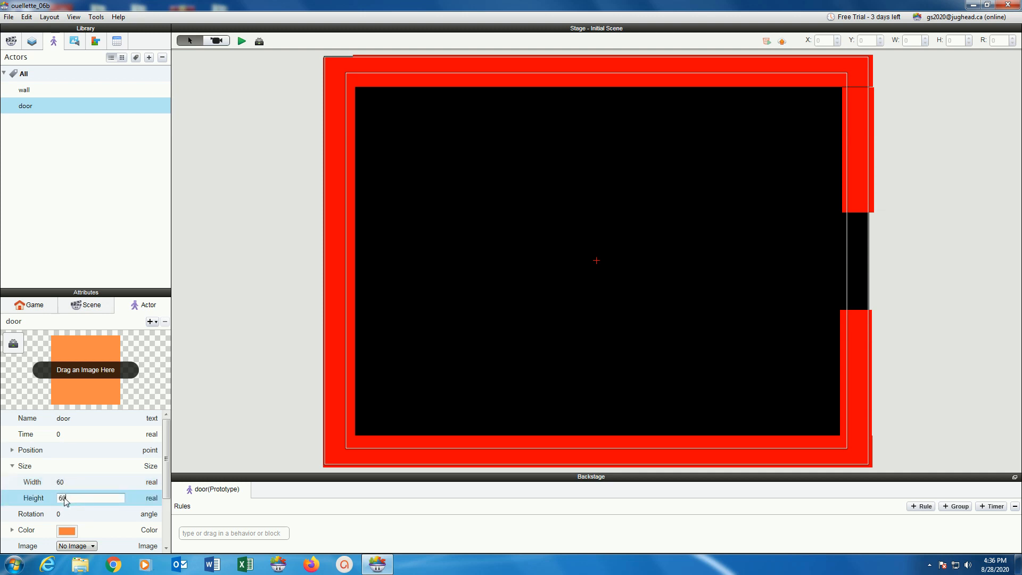
pyautogui.press('Tab')
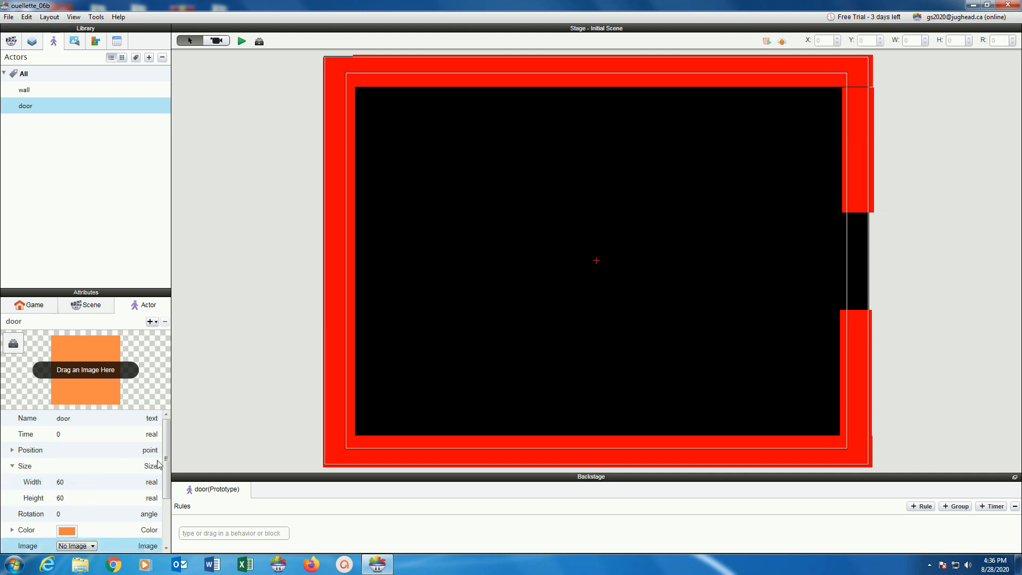
# - In the door actor's physics attributes, disable Movable and set Bounciness to 0
pyautogui.moveTo(166, 465); pyautogui.dragTo(166, 518)
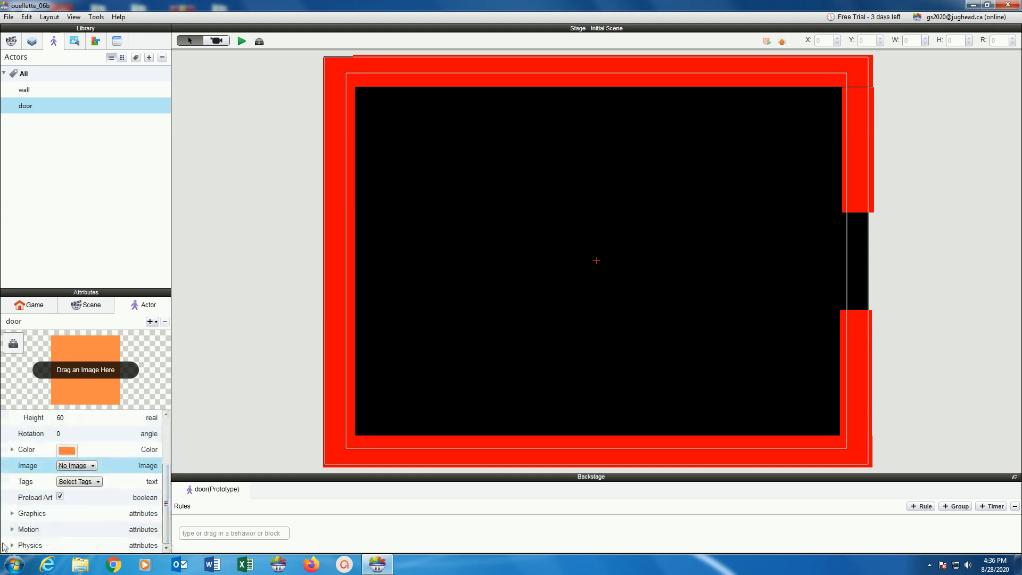
pyautogui.click(12, 546)
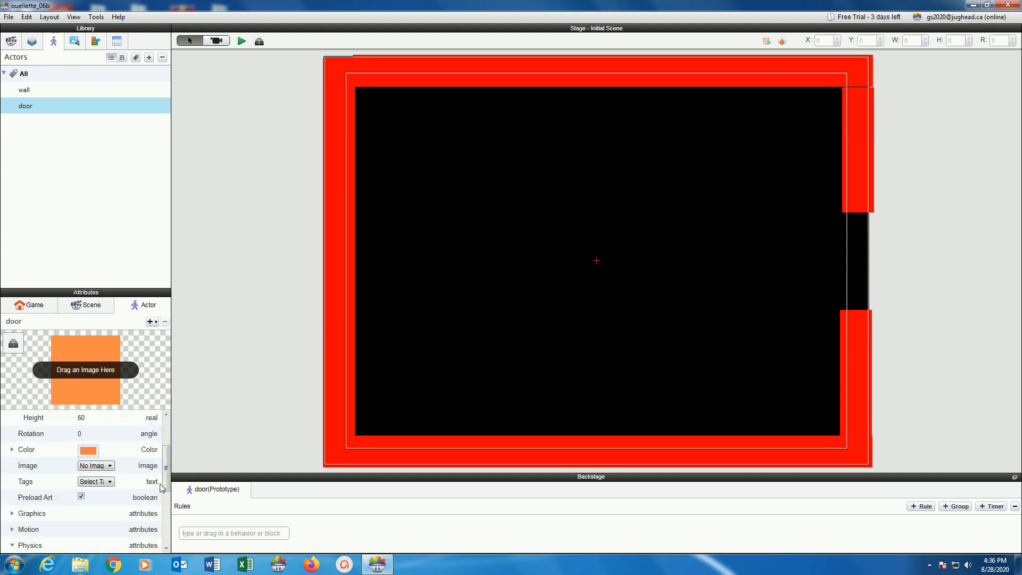
pyautogui.moveTo(167, 486); pyautogui.dragTo(167, 545)
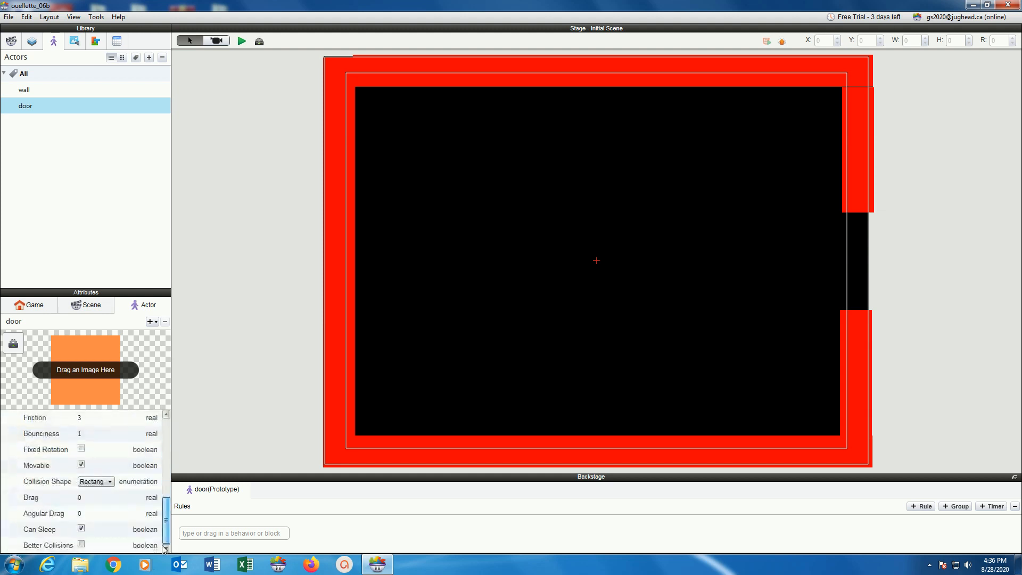
pyautogui.click(81, 465)
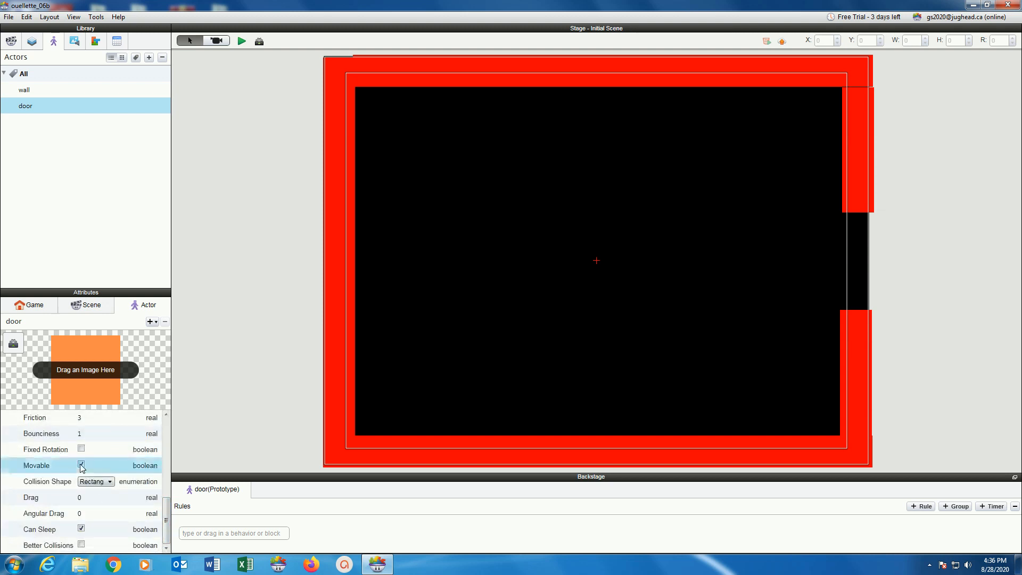
pyautogui.click(80, 434)
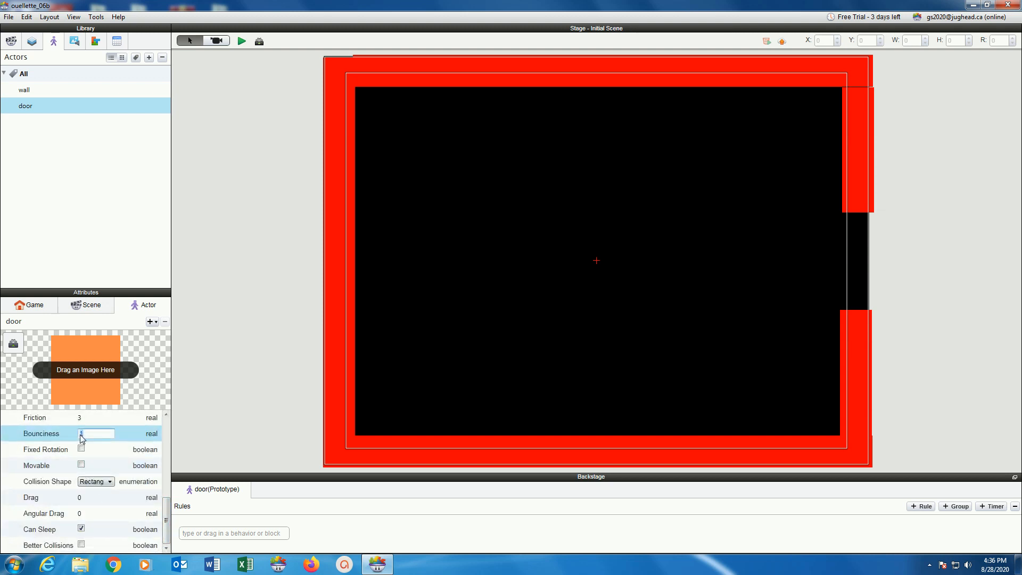
pyautogui.write('0')
pyautogui.press('Return')
# - Place a door about 60 by 248 just inside the opening in the scene's right wall, and save the project
pyautogui.moveTo(21, 106); pyautogui.dragTo(410, 203)
pyautogui.moveTo(665, 215); pyautogui.dragTo(824, 329)
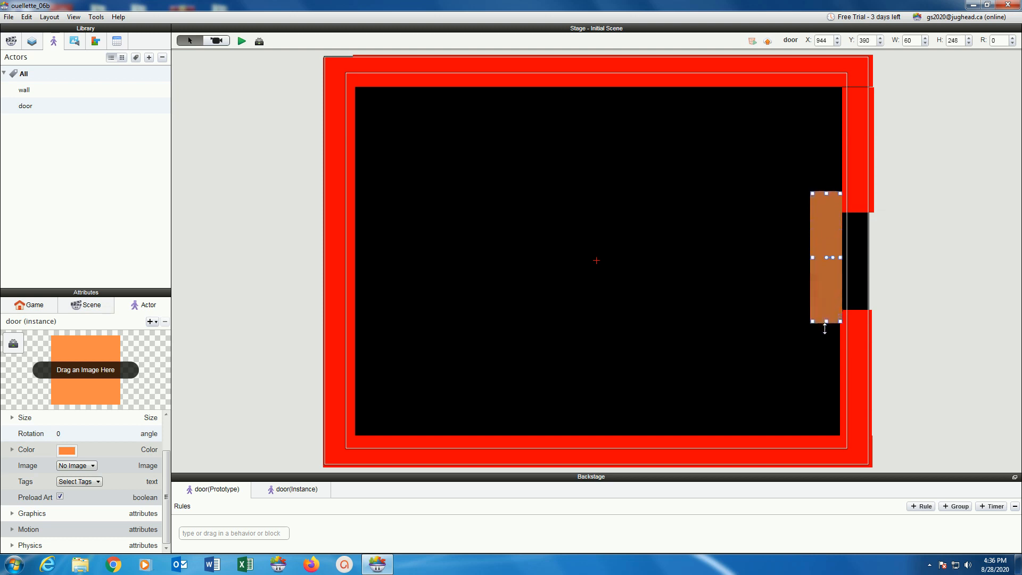
pyautogui.click(752, 354)
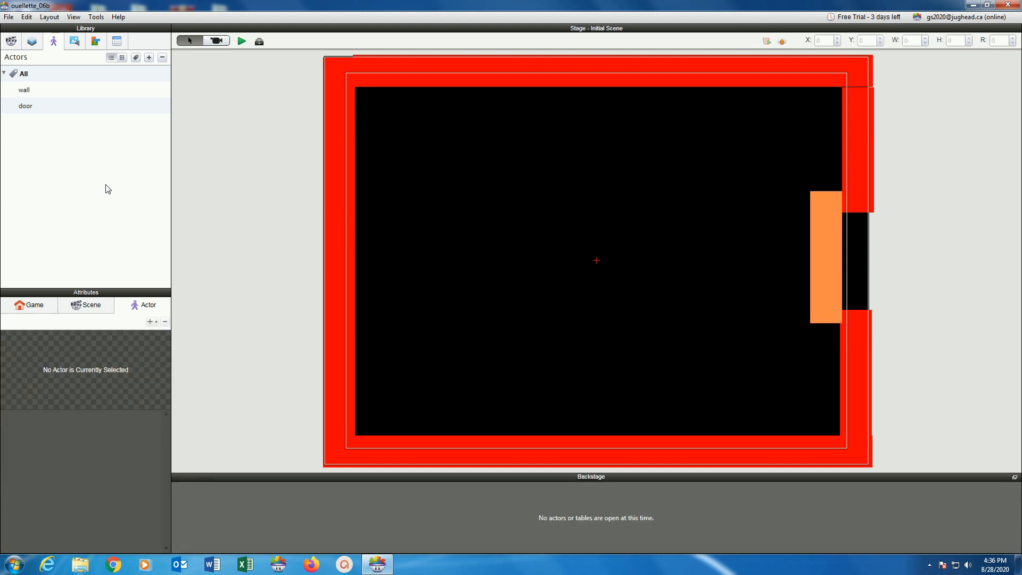
pyautogui.click(8, 16)
pyautogui.click(24, 101)
# - Add a new actor named player and set its color to dark green
pyautogui.click(149, 57)
pyautogui.doubleClick(34, 121)
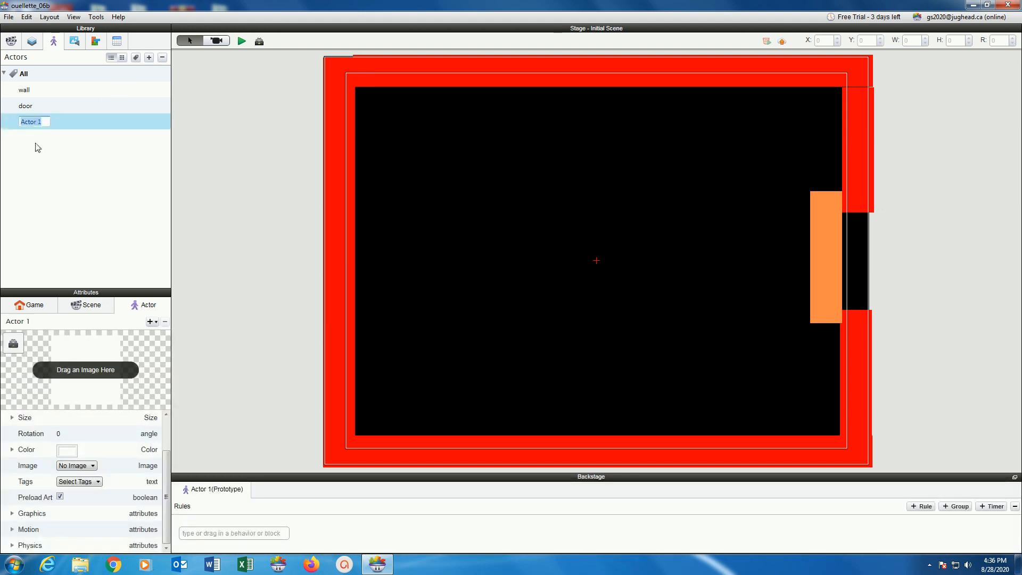
pyautogui.write('player')
pyautogui.press('Return')
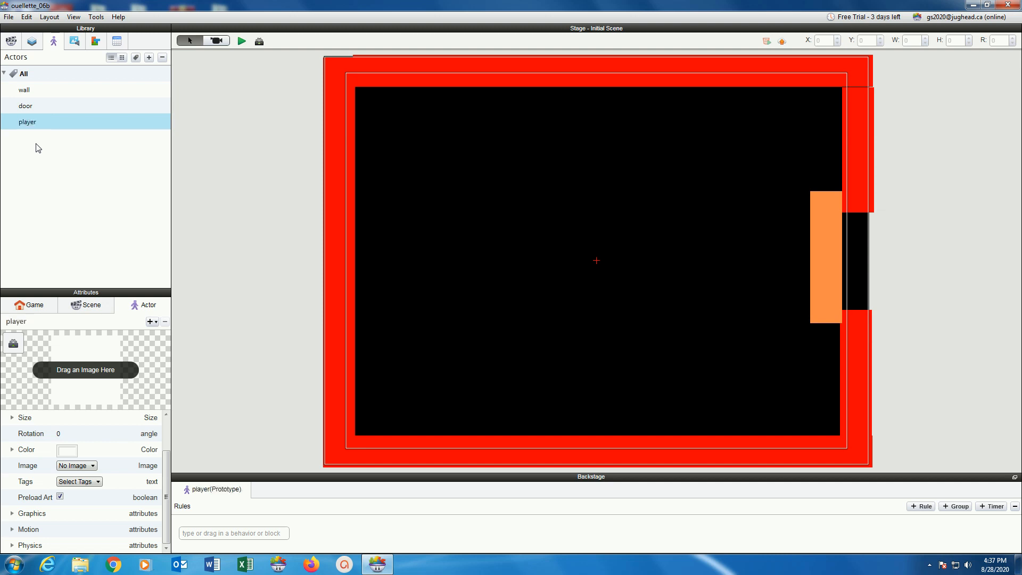
pyautogui.click(67, 450)
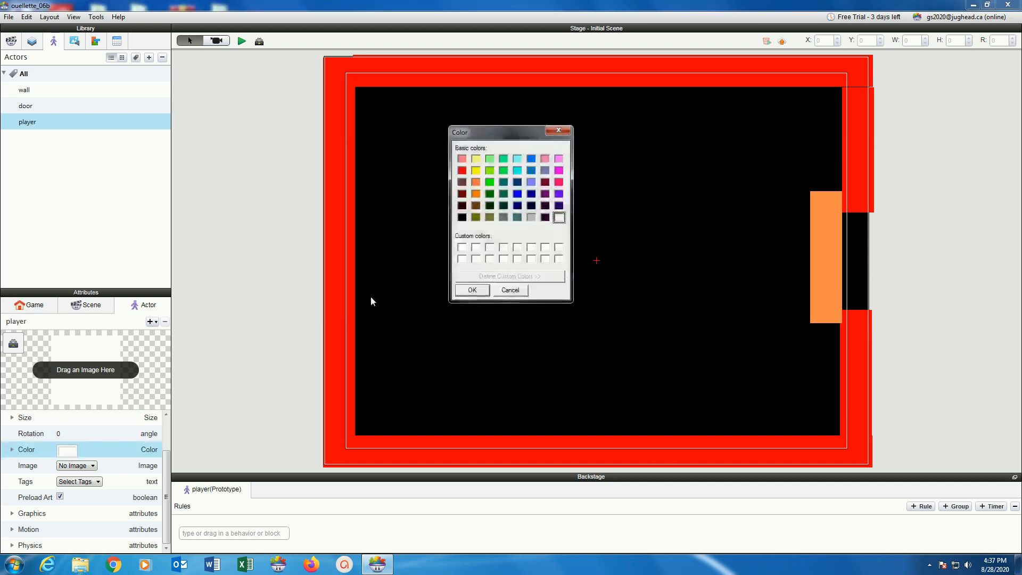
pyautogui.click(489, 194)
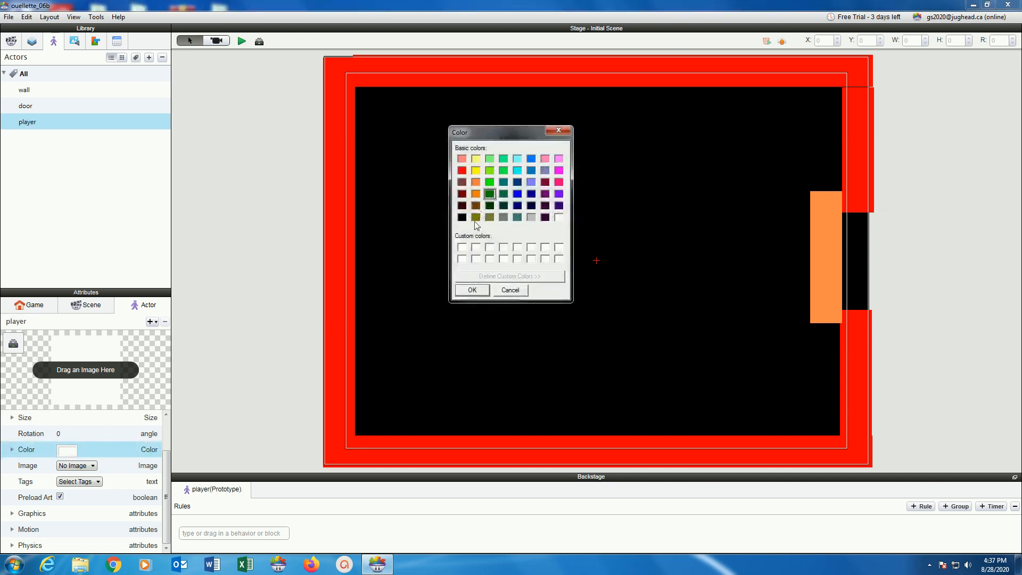
pyautogui.click(471, 289)
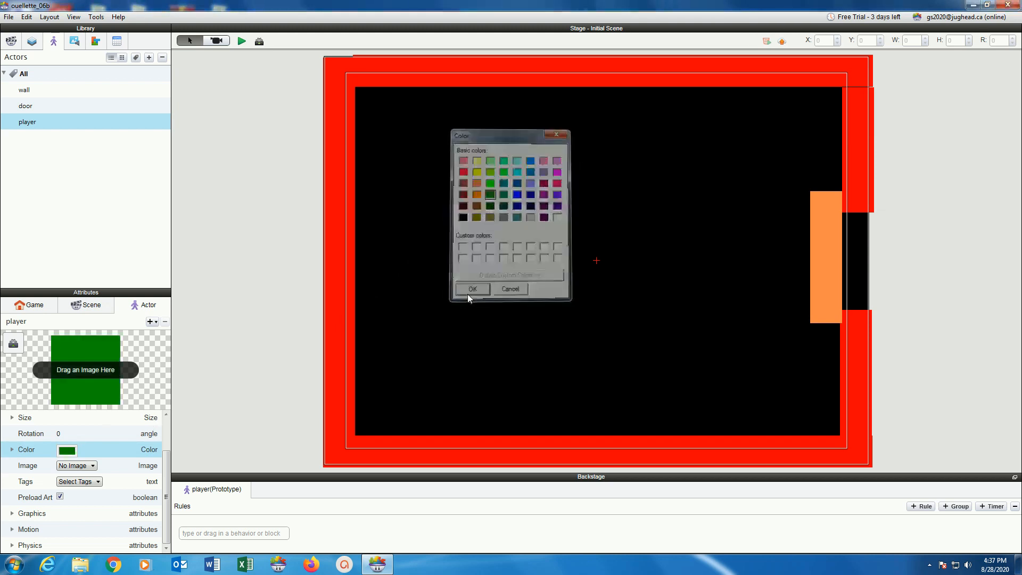
# - Set the player actor's width and height to 60 each
pyautogui.click(12, 418)
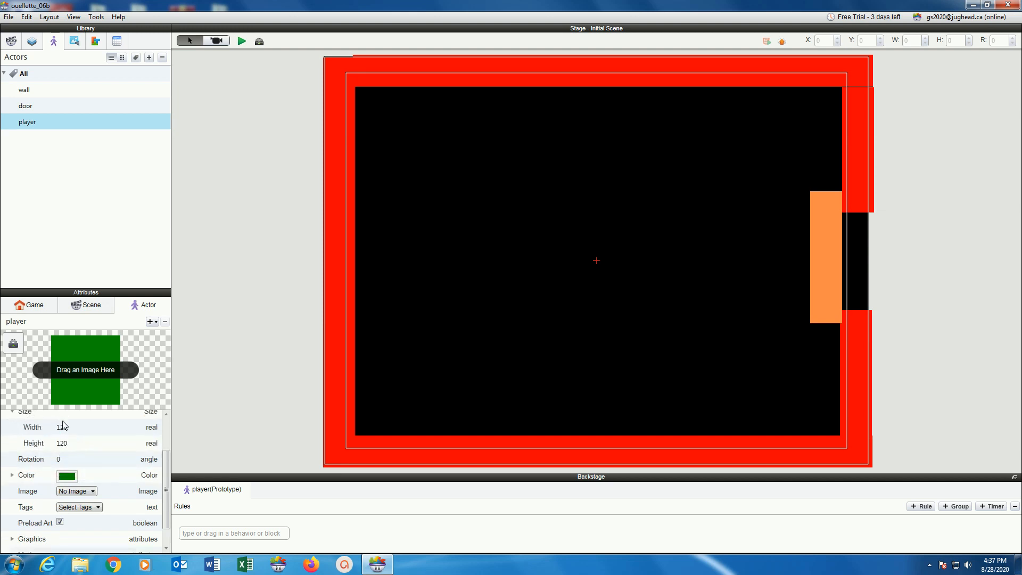
pyautogui.scroll(1, 63, 424)
pyautogui.doubleClick(63, 453)
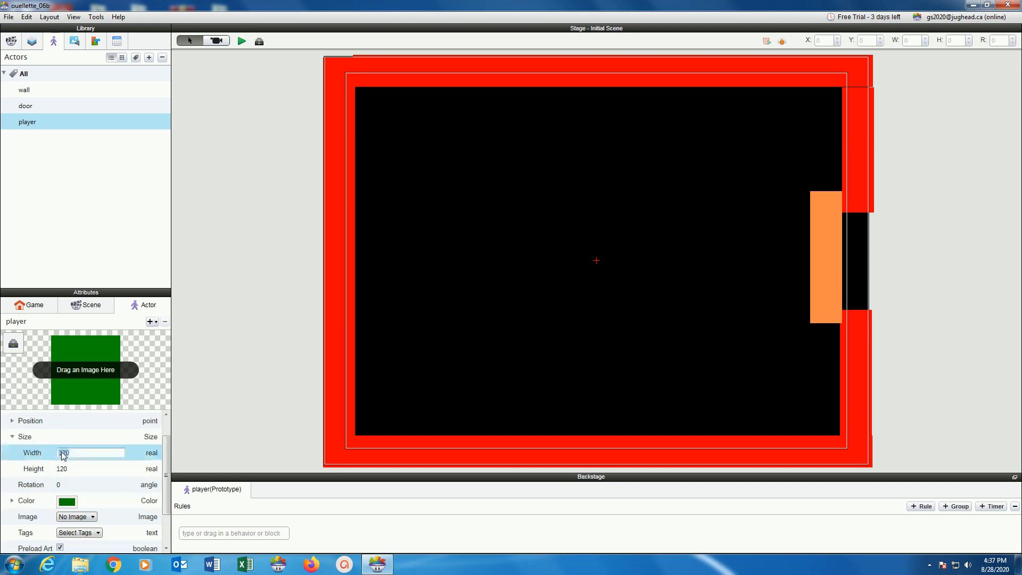
pyautogui.write('60')
pyautogui.doubleClick(64, 469)
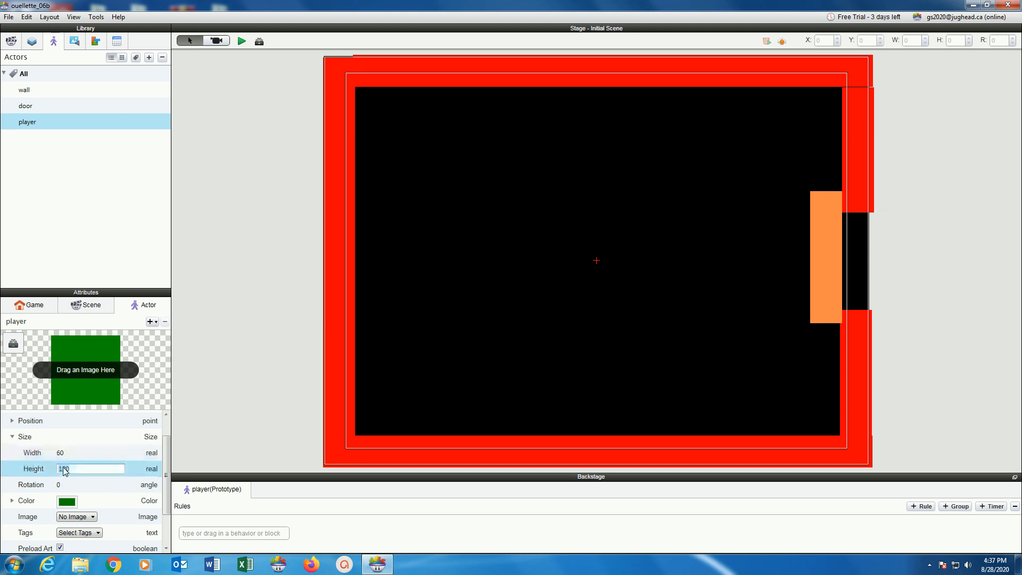
pyautogui.write('60')
pyautogui.press('Return')
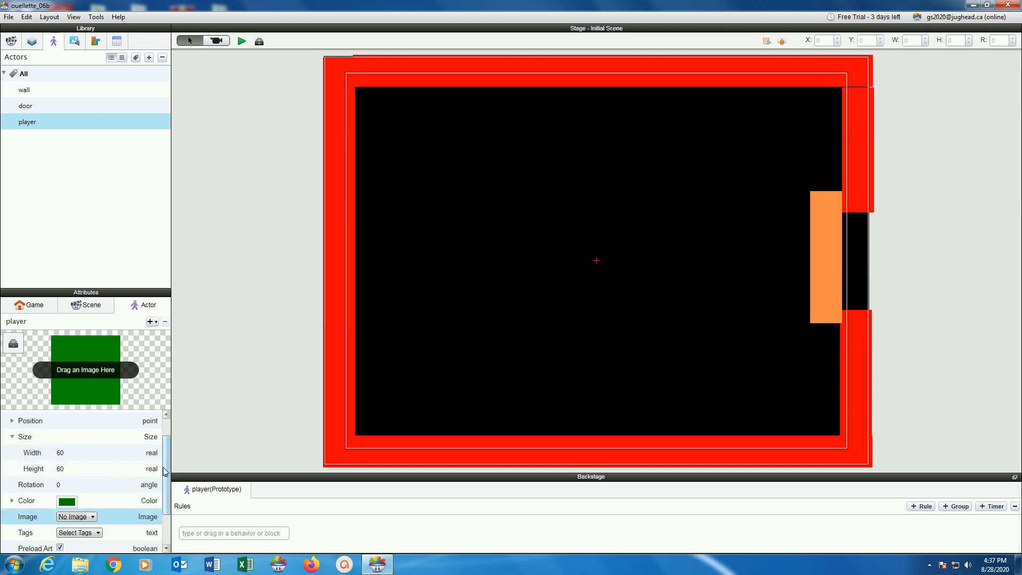
# - Set Bounciness to 0 in the player actor's physics attributes
pyautogui.moveTo(167, 471); pyautogui.dragTo(167, 522)
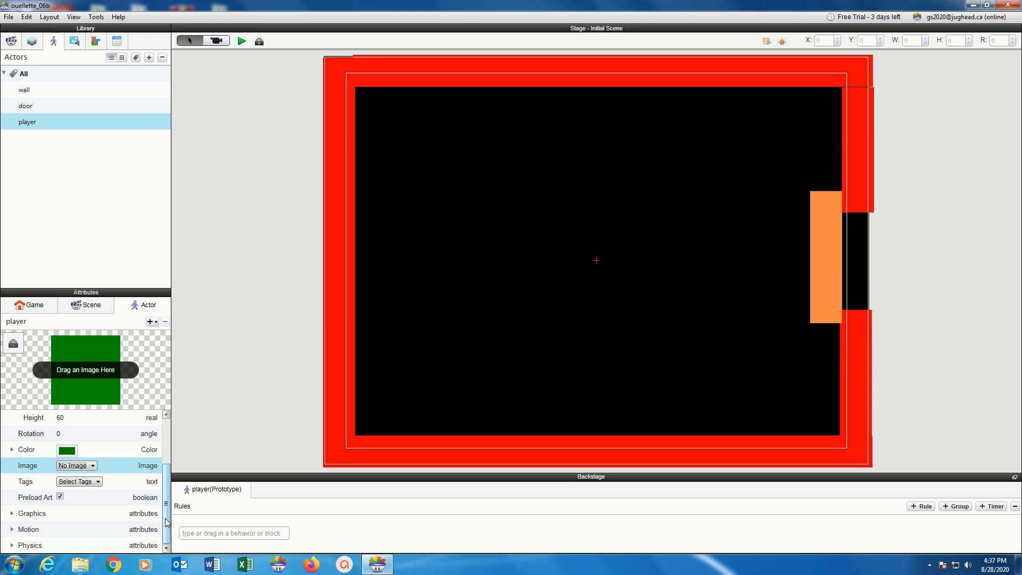
pyautogui.click(12, 544)
pyautogui.moveTo(165, 484); pyautogui.dragTo(166, 530)
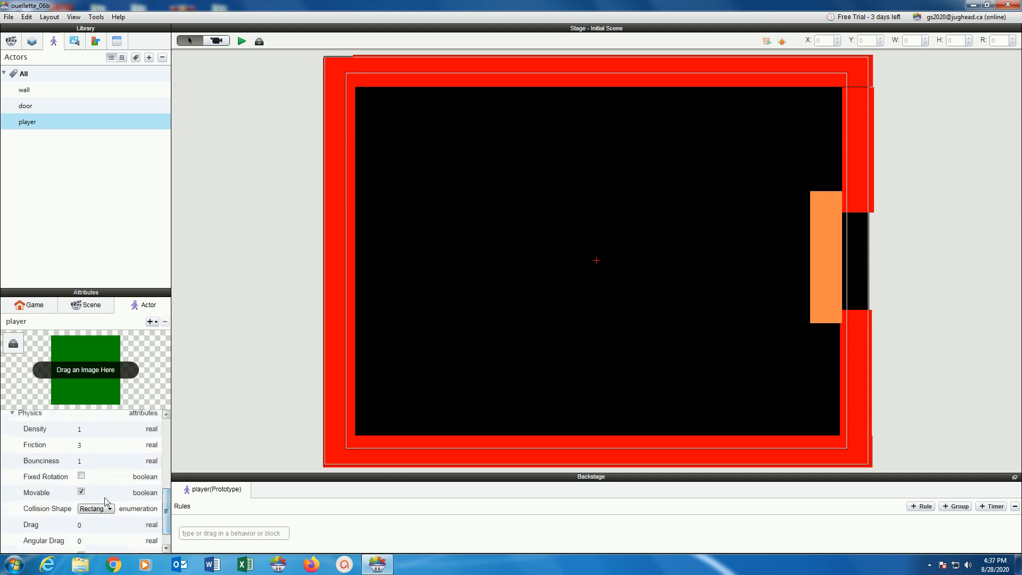
pyautogui.click(81, 461)
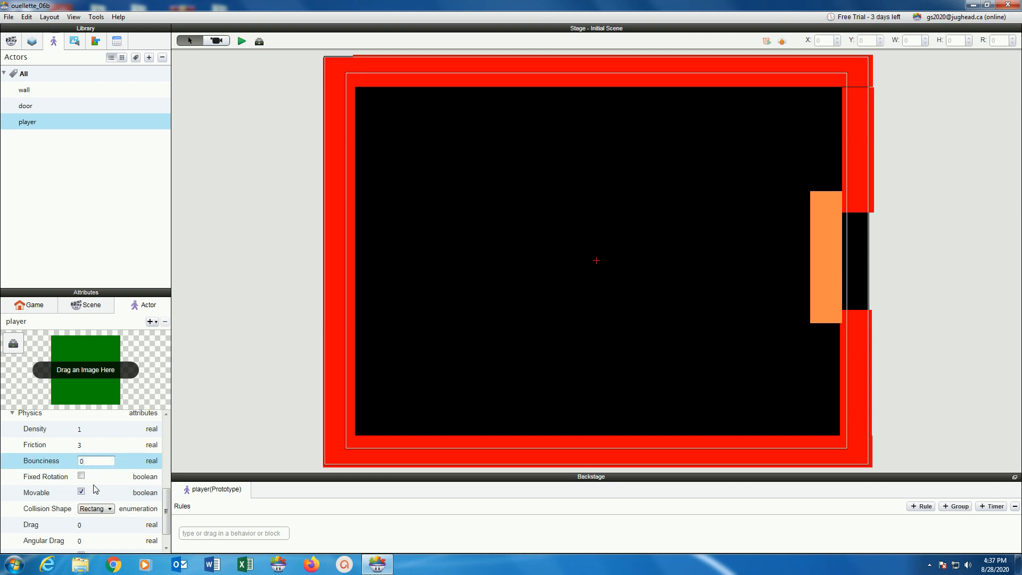
pyautogui.press('Return')
# - Place the player in the scene near the left wall, at about X 155, Y 374
pyautogui.scroll(5, 107, 494)
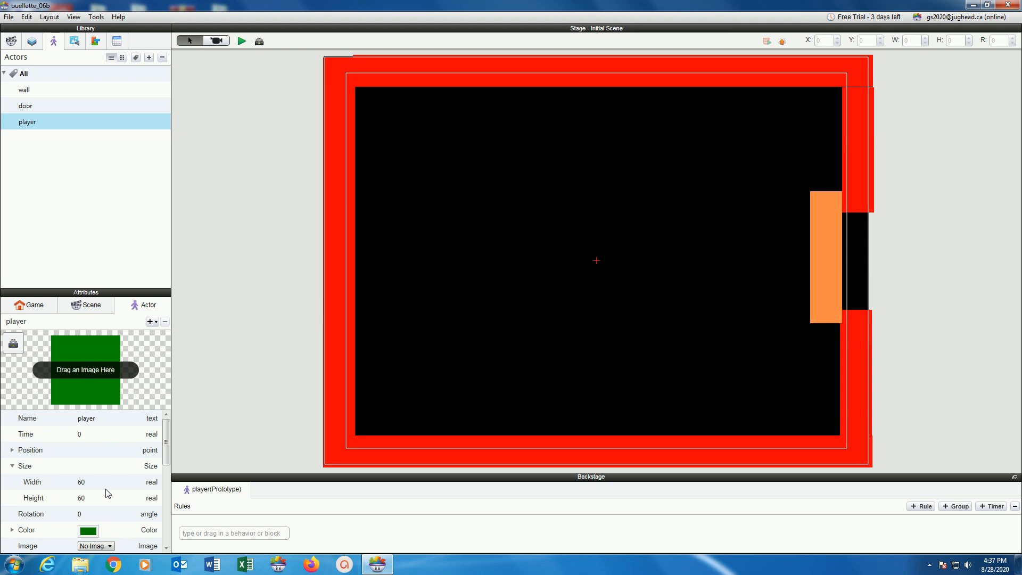
pyautogui.moveTo(28, 122); pyautogui.dragTo(403, 260)
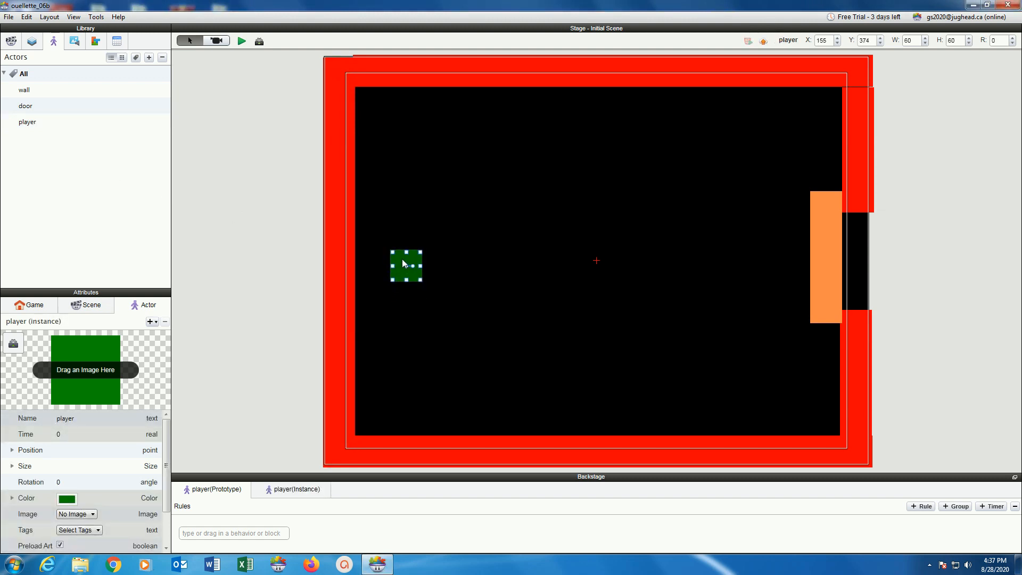
pyautogui.click(112, 170)
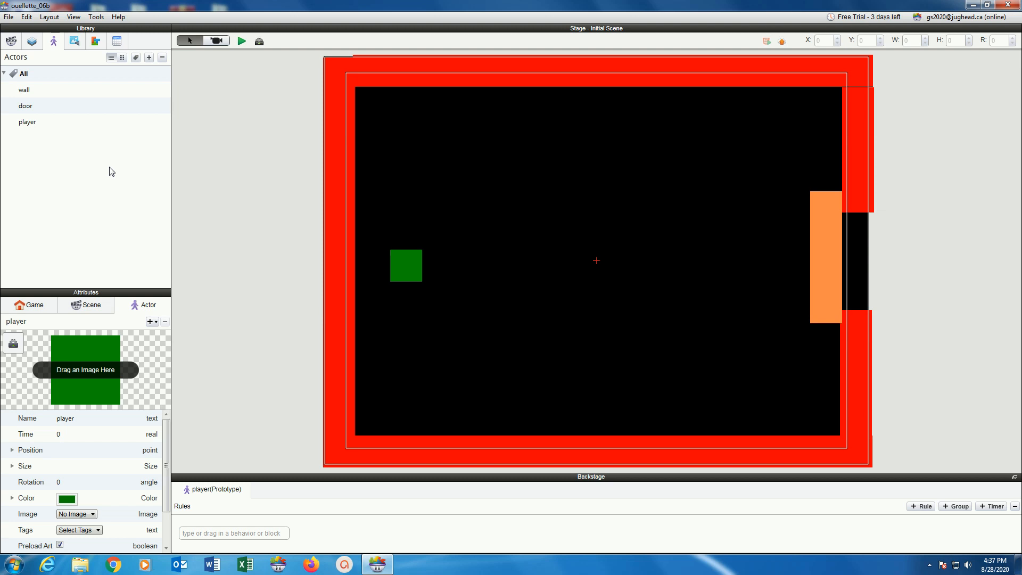
# - Enlarge the Backstage area for the player prototype and add a new rule to it
pyautogui.click(44, 125)
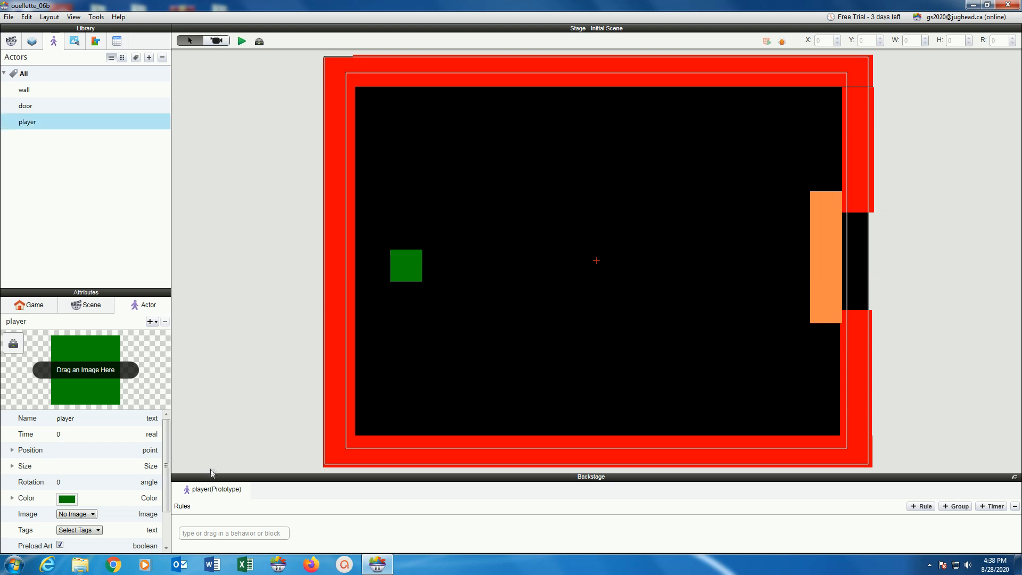
pyautogui.moveTo(211, 476); pyautogui.dragTo(207, 98)
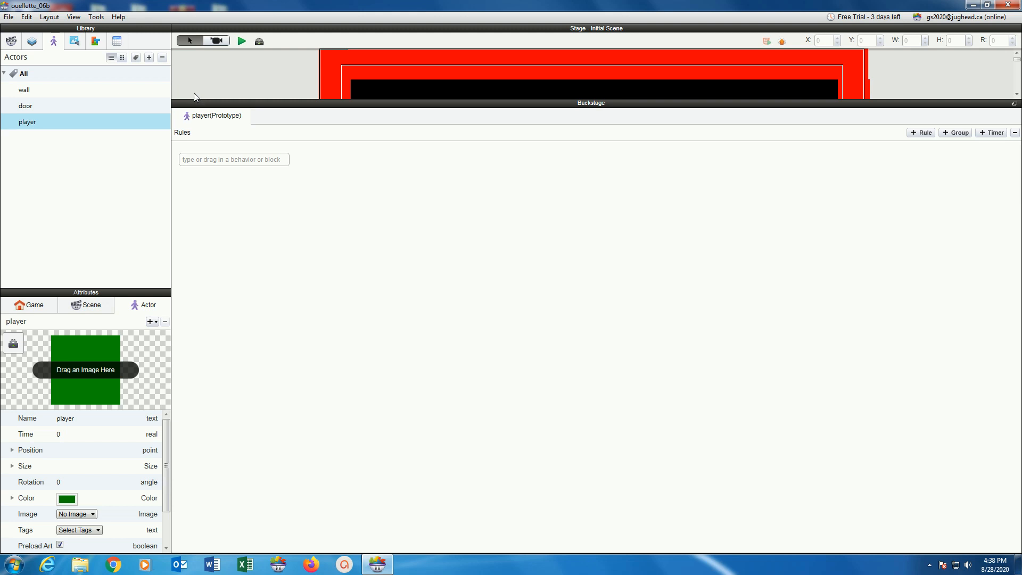
pyautogui.click(917, 133)
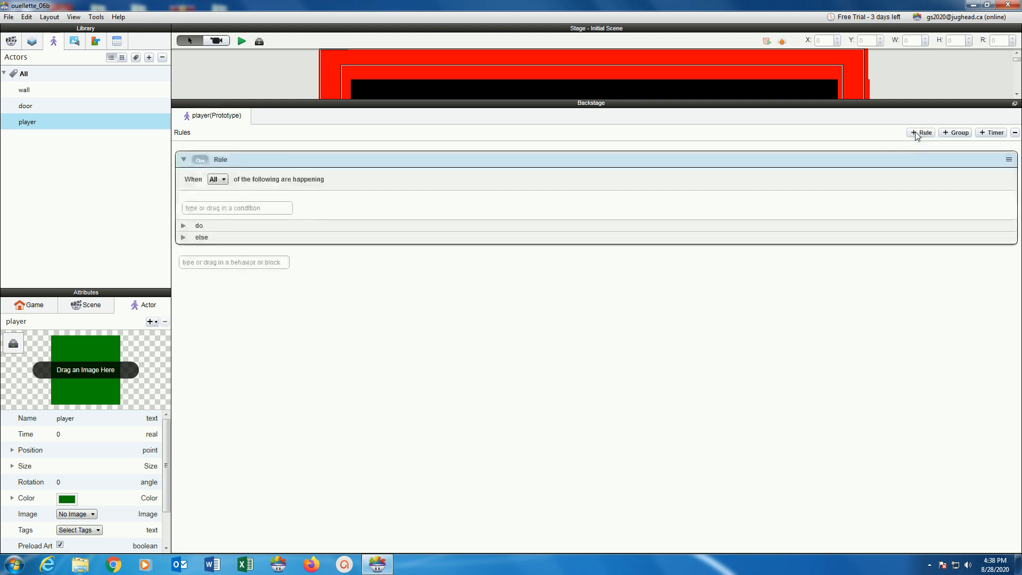
# - Add a key press condition to the new rule for the right arrow key being down
pyautogui.click(238, 207)
pyautogui.write('key')
pyautogui.press('Return')
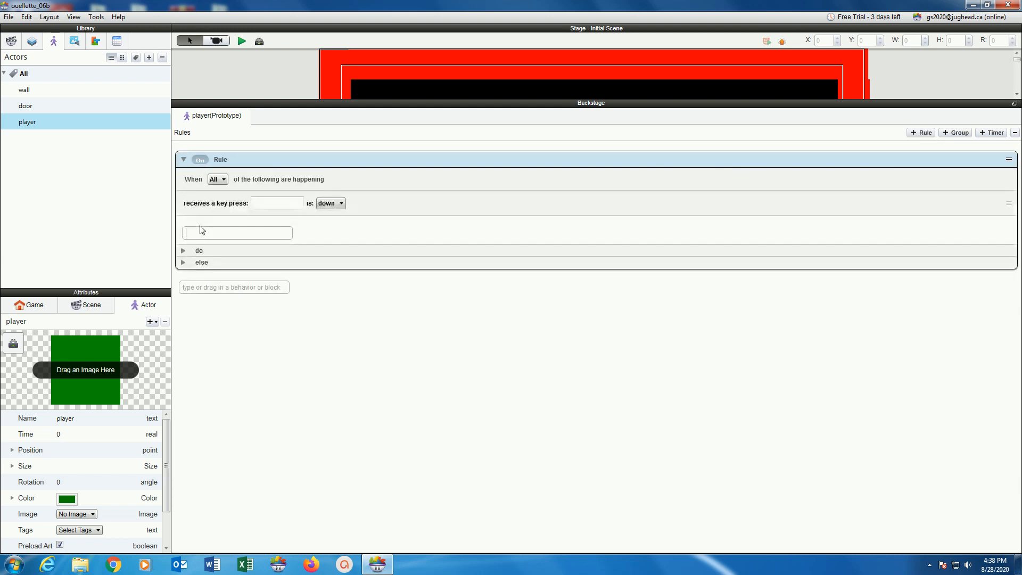
pyautogui.click(271, 206)
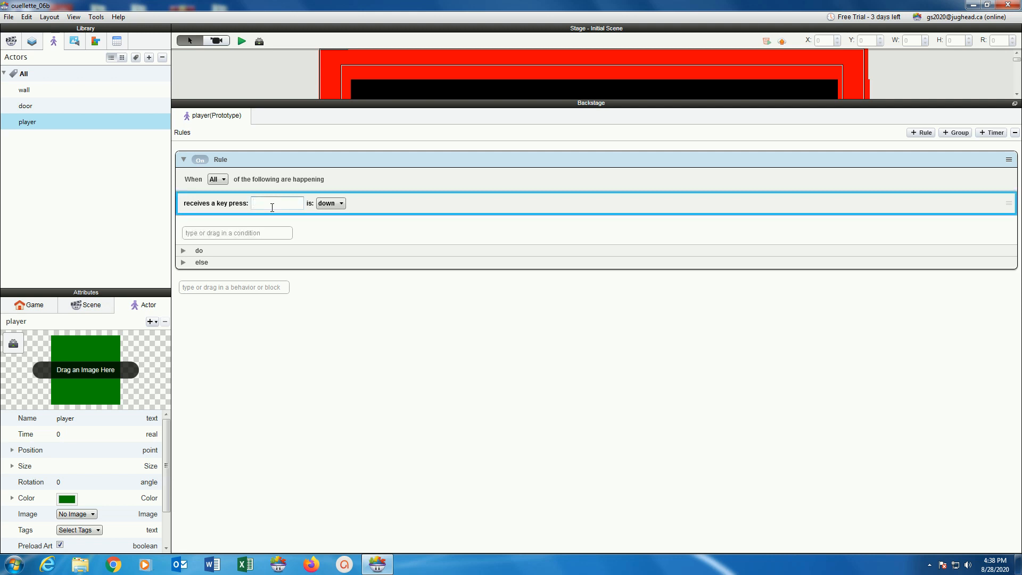
pyautogui.press('Right')
# - Add a Move behavior to the rule's do section and set its speed to 200
pyautogui.click(185, 251)
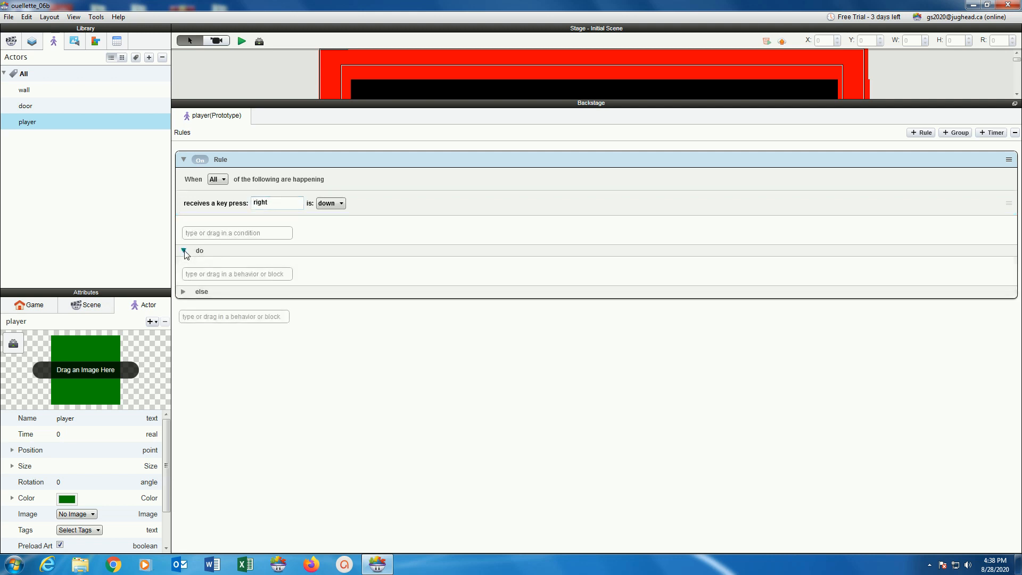
pyautogui.click(204, 274)
pyautogui.write('move')
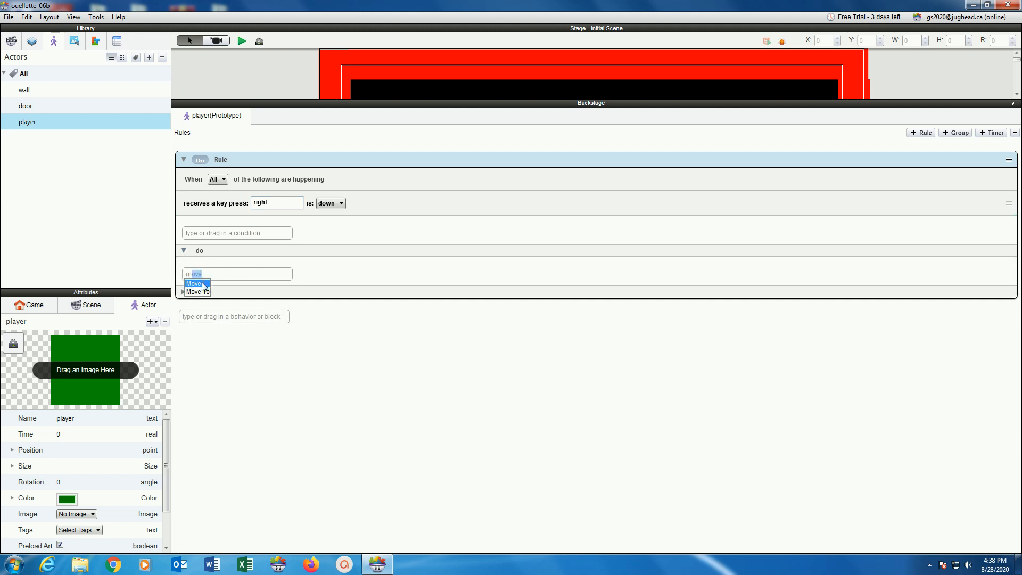
pyautogui.click(202, 285)
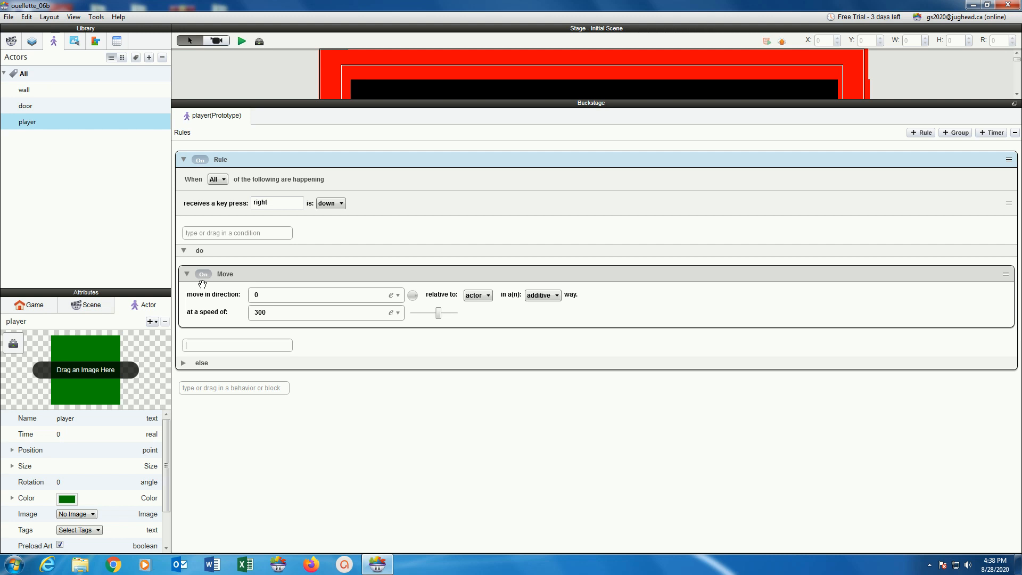
pyautogui.click(268, 296)
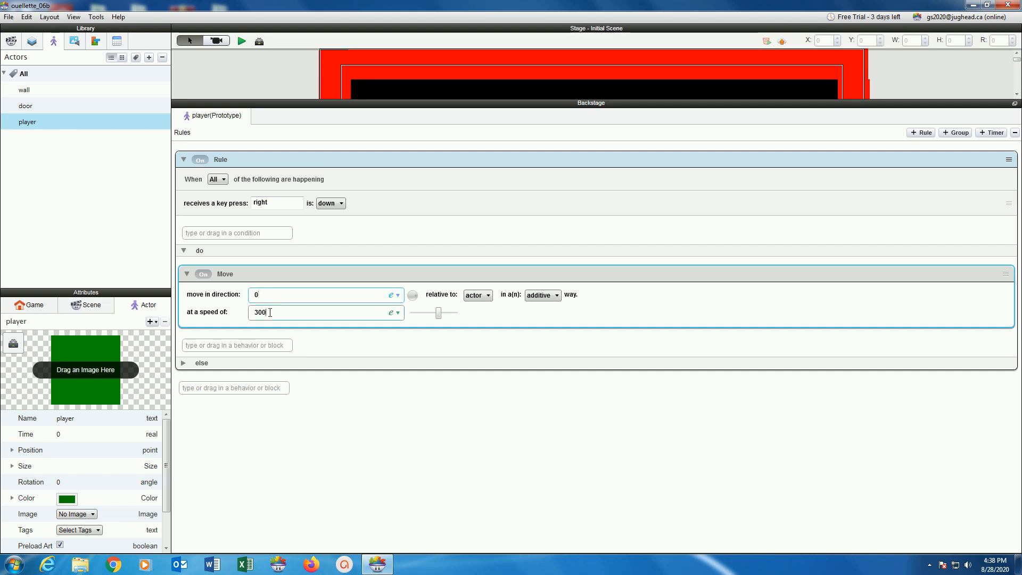
pyautogui.click(258, 313)
pyautogui.write('200')
pyautogui.press('Return')
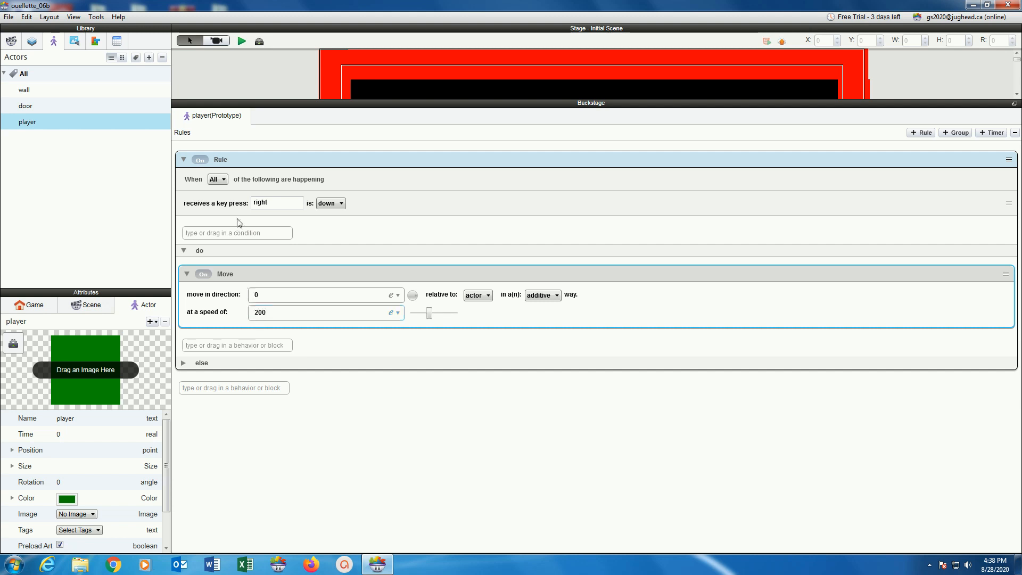
# - Preview the game to test the player's movement to the right, then return to the editor
pyautogui.click(241, 42)
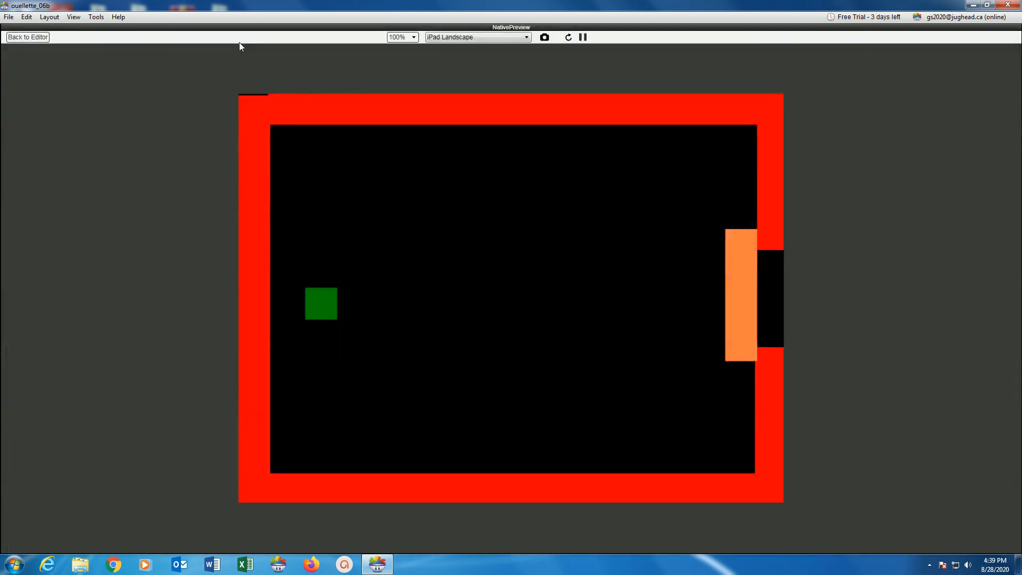
pyautogui.press('Right')
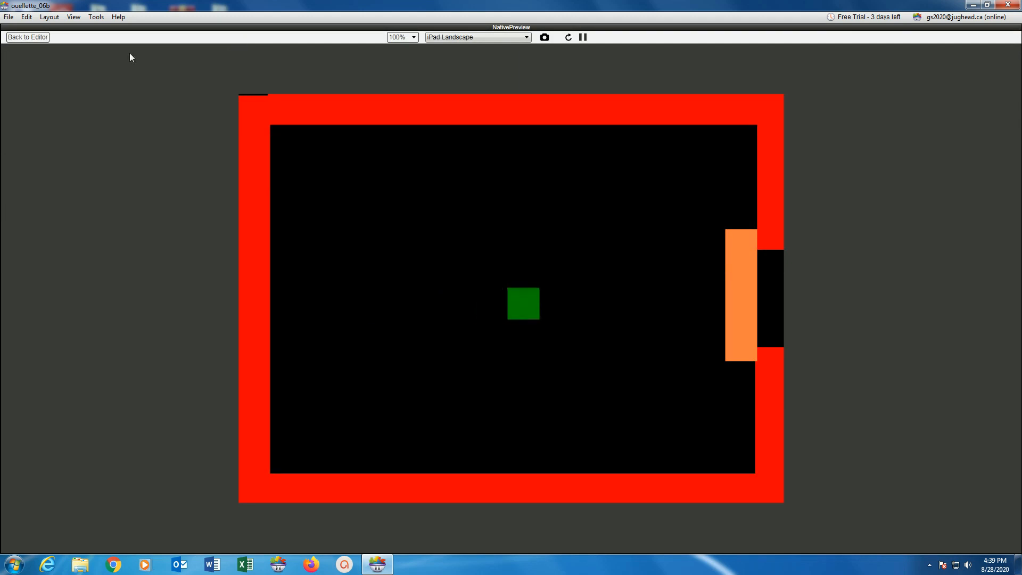
pyautogui.click(33, 37)
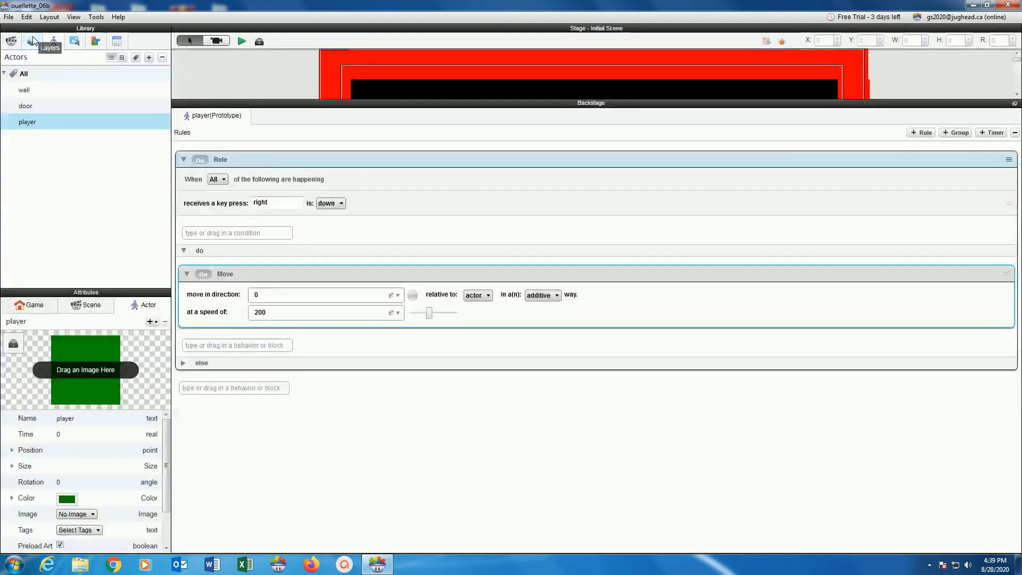
# - Rename the rule as "move right" and collapse it
pyautogui.doubleClick(223, 162)
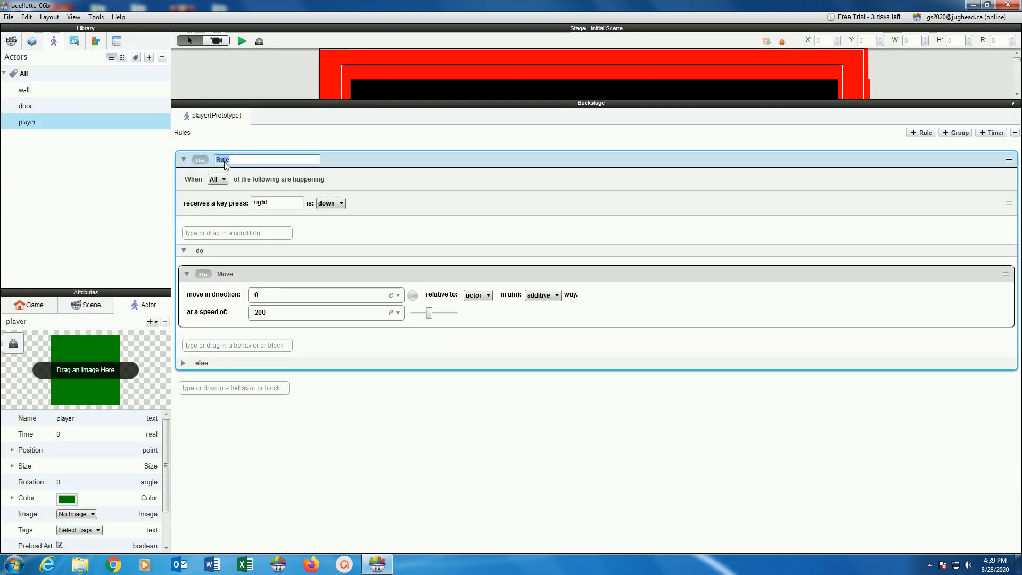
pyautogui.write('move right')
pyautogui.press('Return')
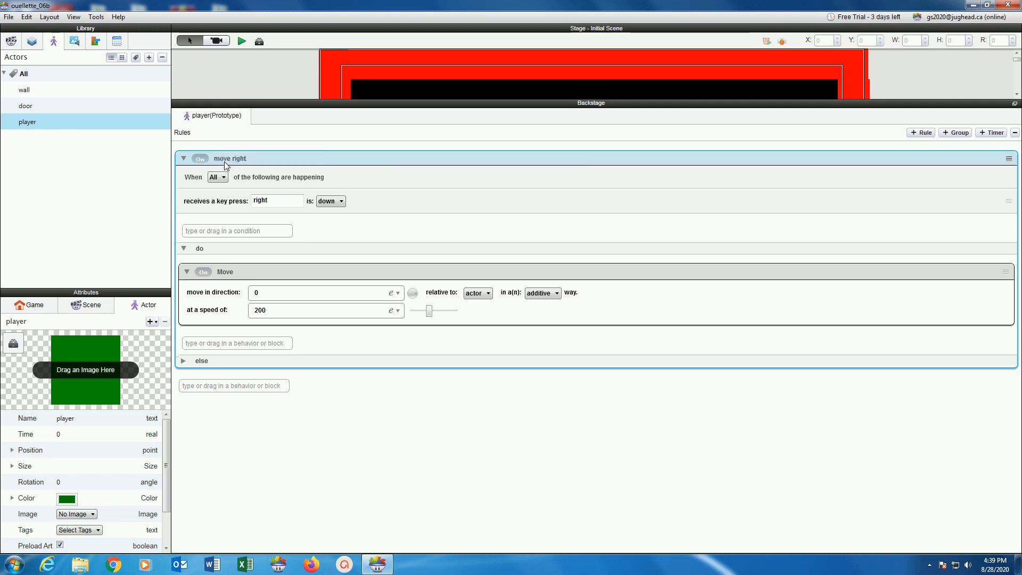
pyautogui.click(183, 158)
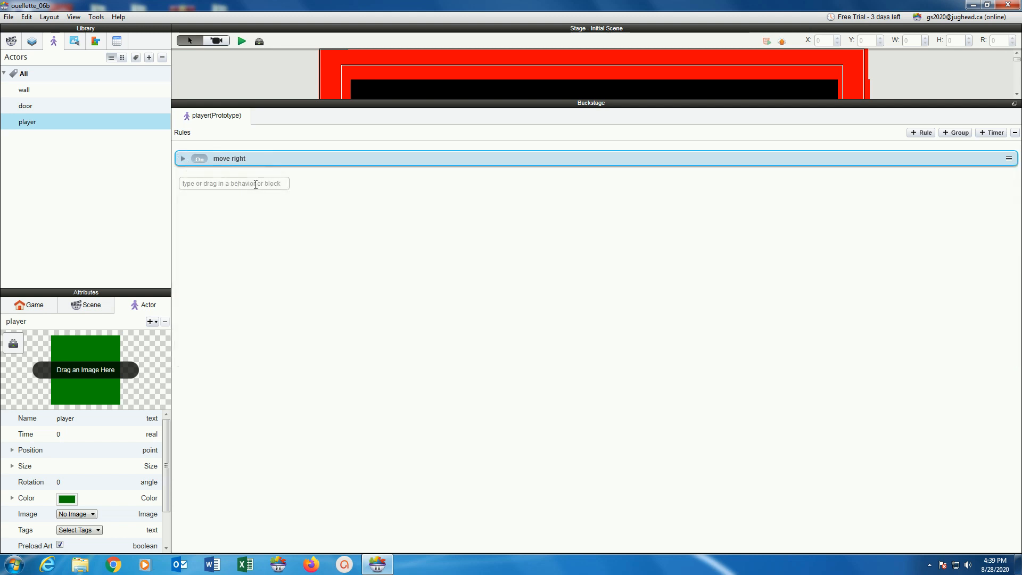
# - Duplicate the "move right" rule below itself and name the copy "Move left"
pyautogui.keyDown('alt'); pyautogui.moveTo(360, 166); pyautogui.dragTo(363, 185); pyautogui.keyUp('alt')
pyautogui.click(221, 185)
pyautogui.doubleClick(221, 184)
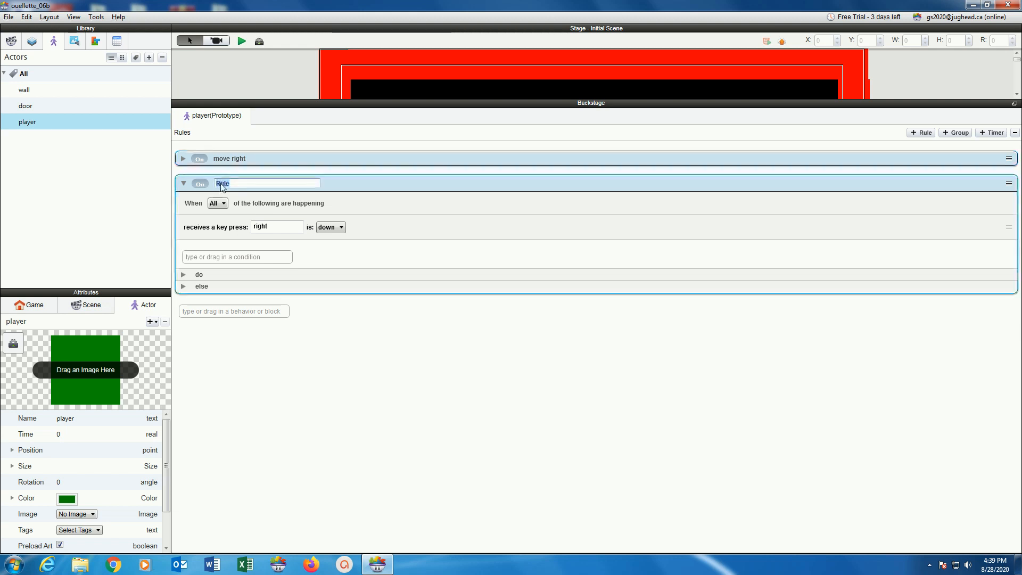
pyautogui.write('Move left')
pyautogui.press('Return')
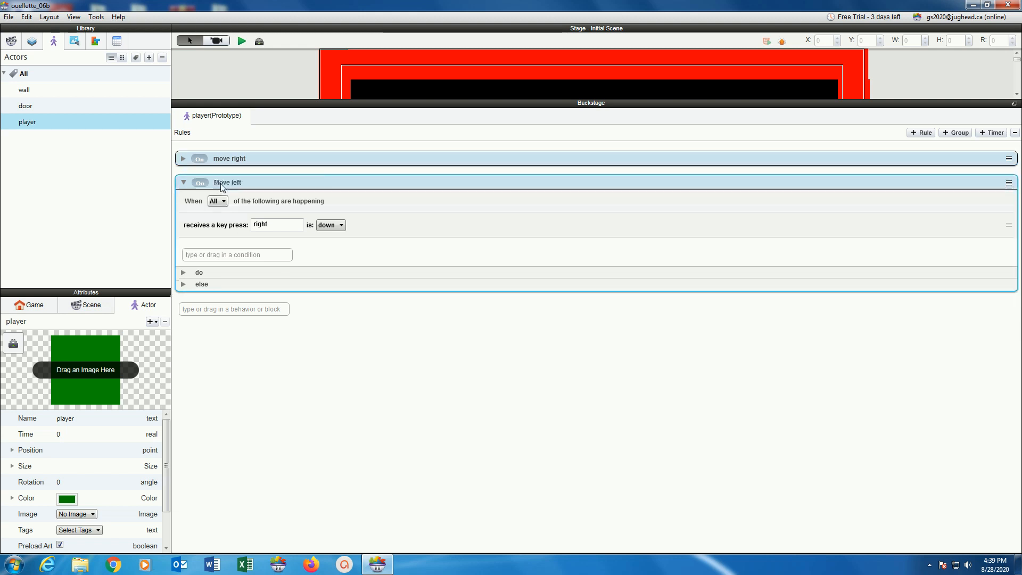
# - Set the "Move left" rule's key to left and its Move direction to 180
pyautogui.doubleClick(259, 224)
pyautogui.press('BackSpace')
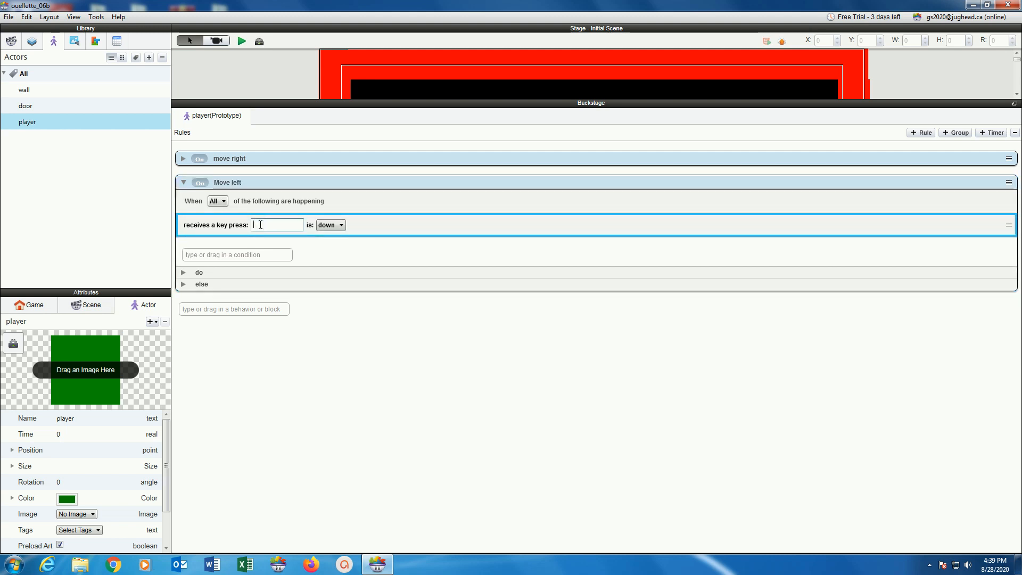
pyautogui.click(183, 272)
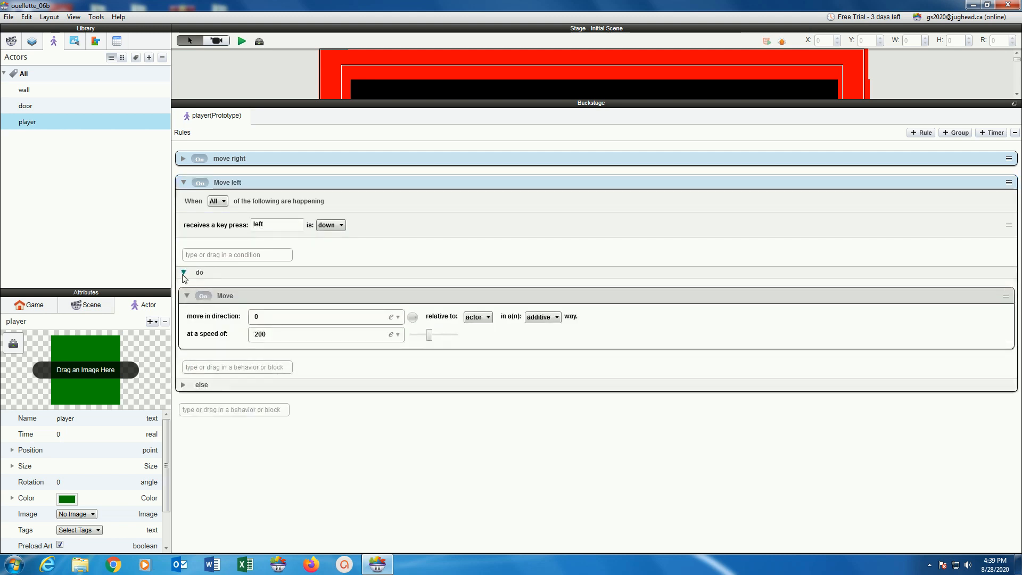
pyautogui.click(262, 315)
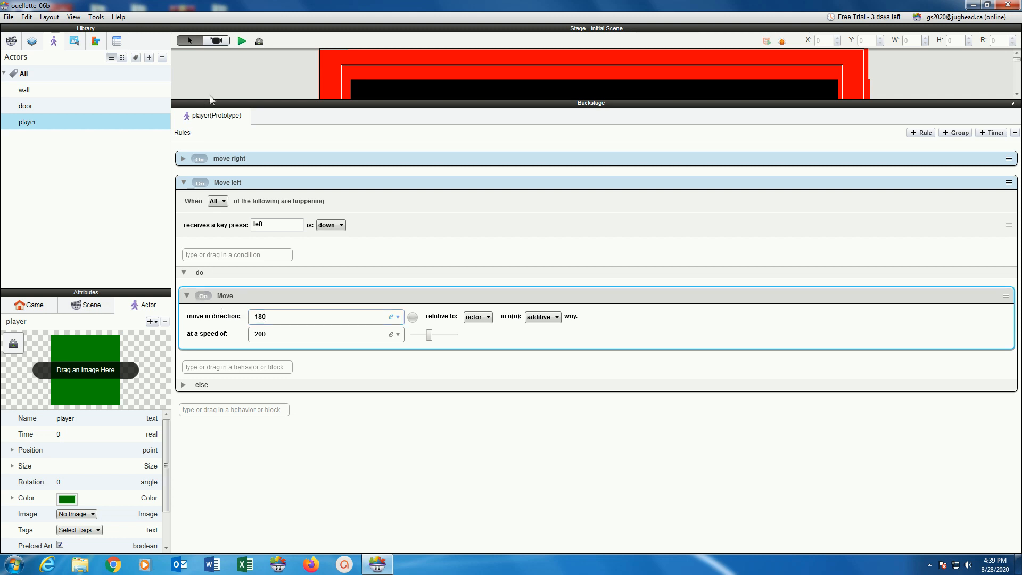
# - Preview the game to test the player's horizontal movement, and return to the editor
pyautogui.click(241, 41)
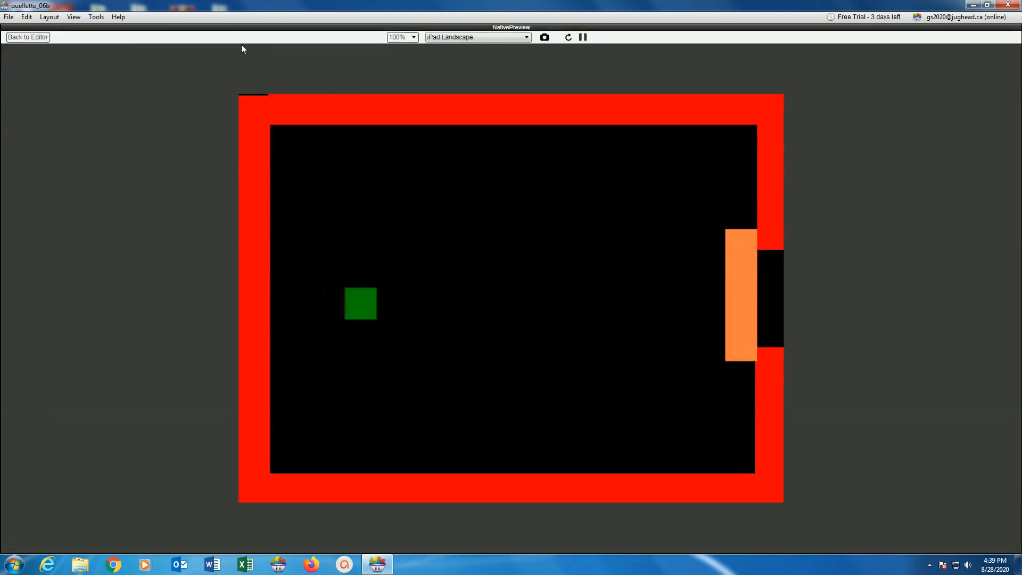
pyautogui.click(21, 39)
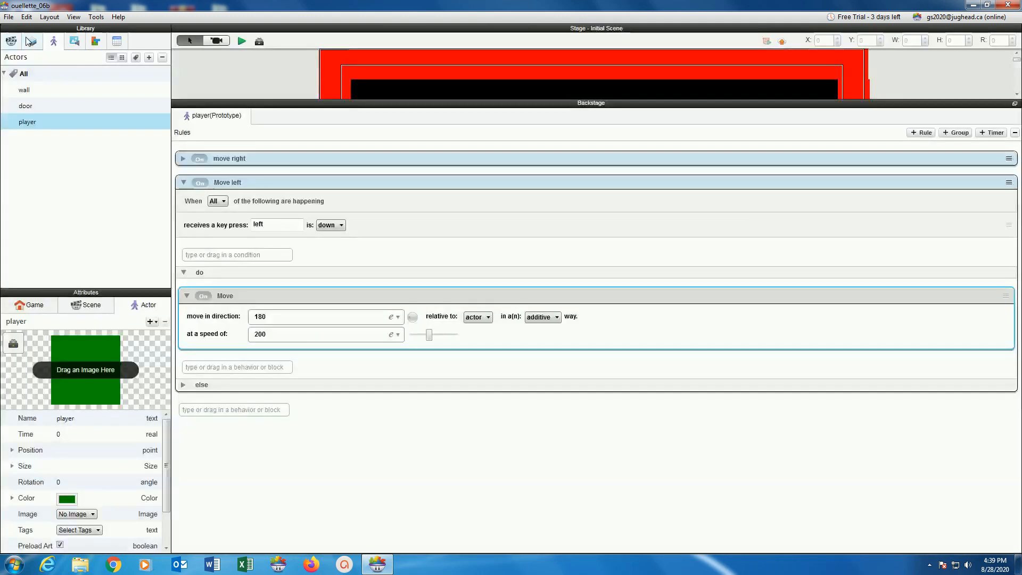
# - Collapse the "Move left" rule, duplicate it below itself, and name the copy "Move up"
pyautogui.click(185, 183)
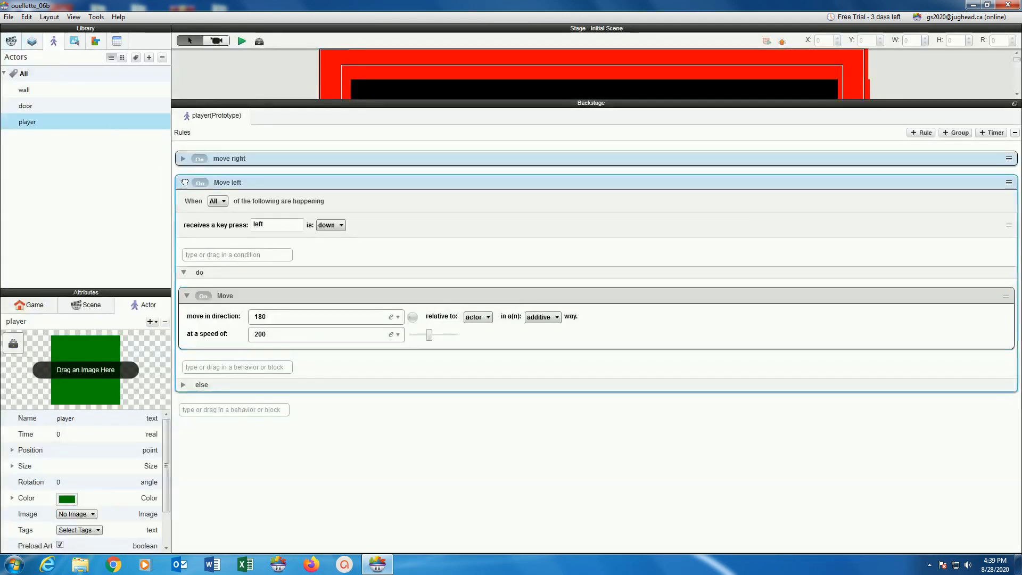
pyautogui.click(183, 183)
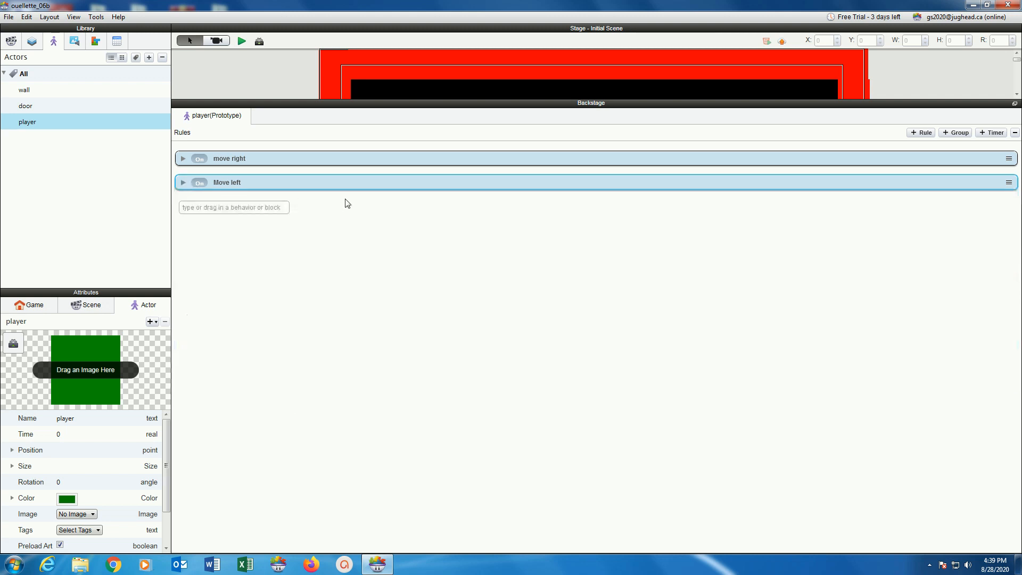
pyautogui.keyDown('alt'); pyautogui.moveTo(355, 185); pyautogui.dragTo(354, 211); pyautogui.keyUp('alt')
pyautogui.doubleClick(226, 206)
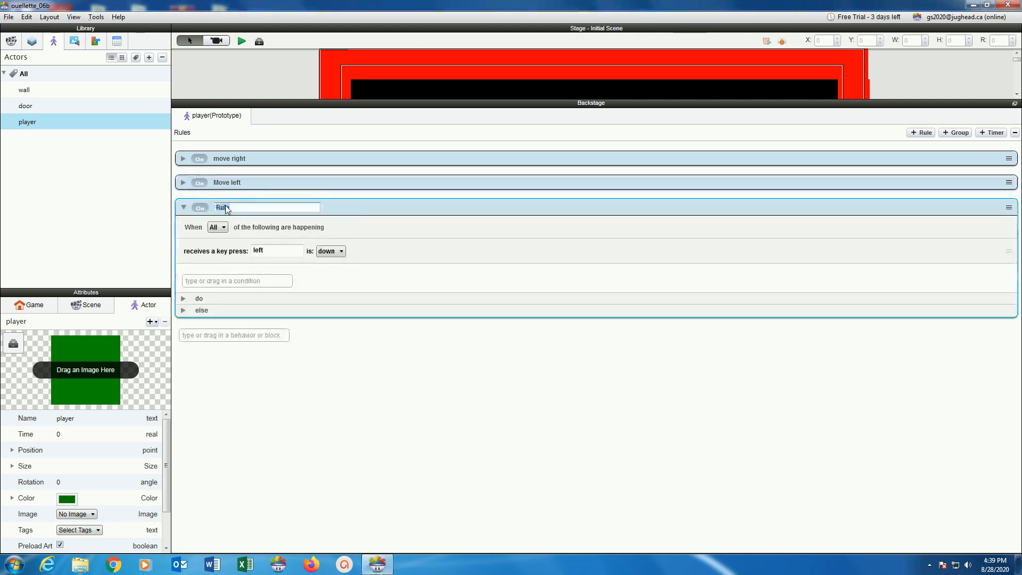
pyautogui.write('Move up')
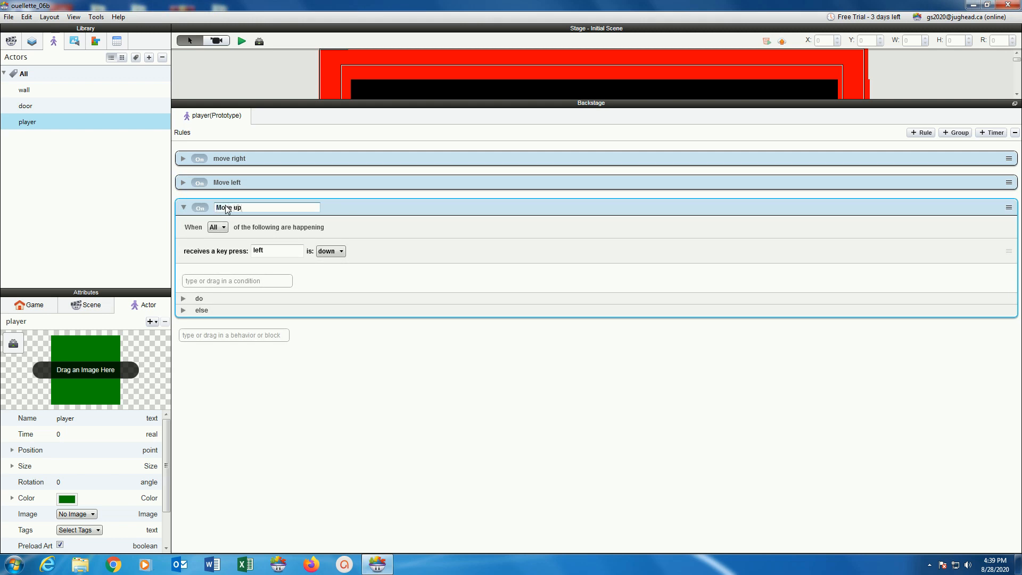
# - Set the "Move up" rule's key to up and its Move direction to 90
pyautogui.click(264, 251)
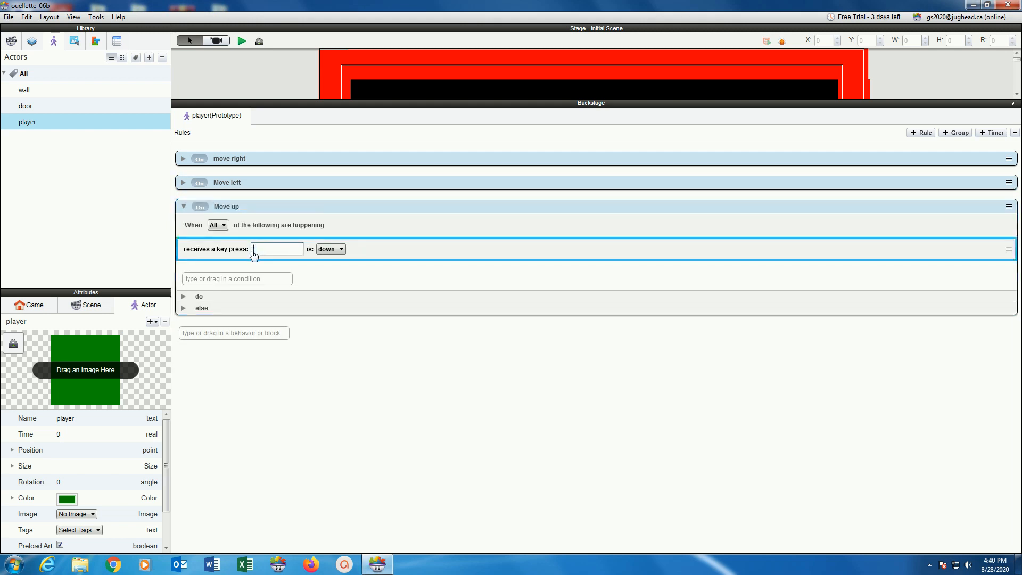
pyautogui.write('up')
pyautogui.click(183, 297)
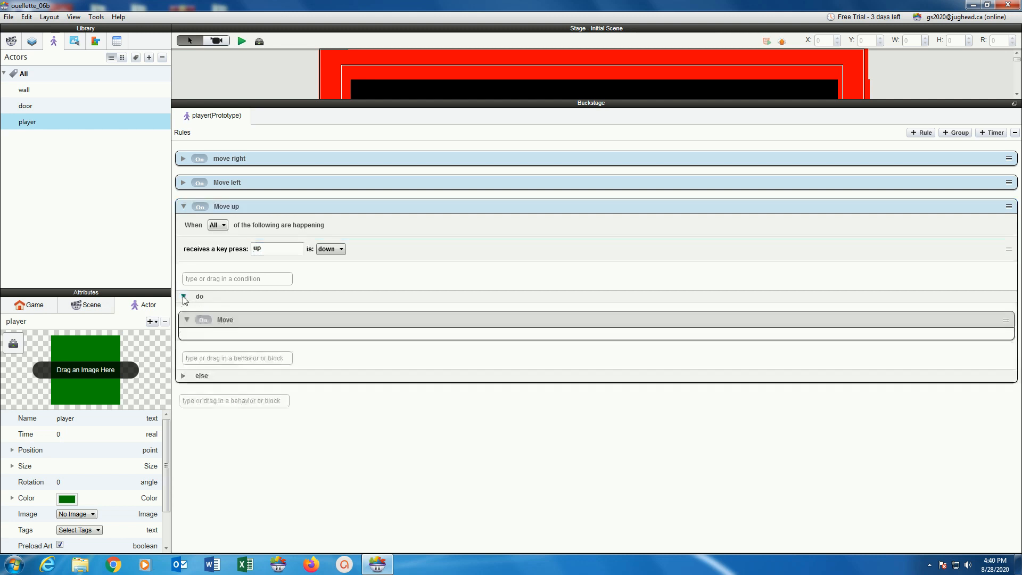
pyautogui.click(187, 319)
pyautogui.click(264, 343)
pyautogui.doubleClick(265, 342)
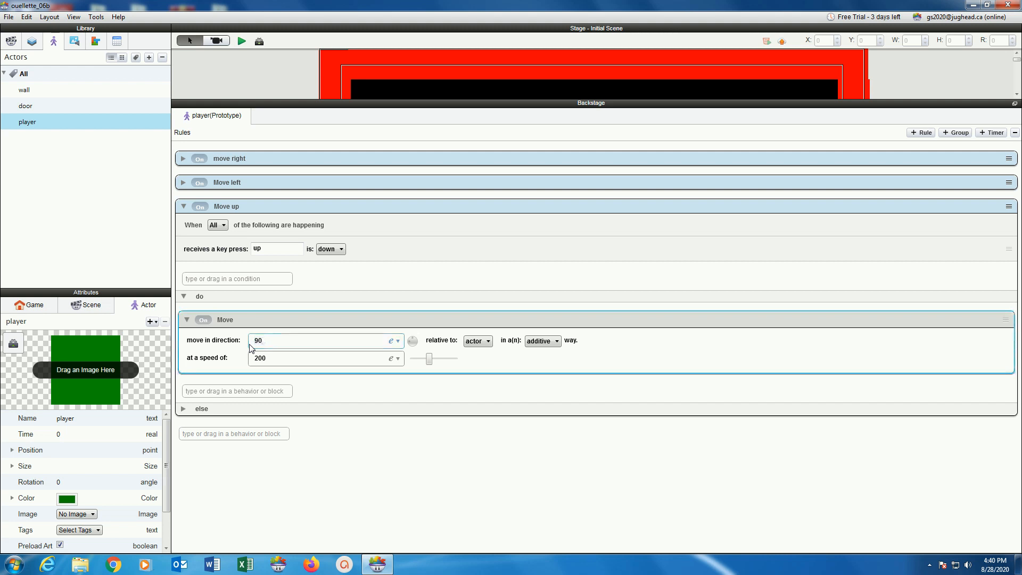
# - Preview the game to test moving the player up, left and right, and return to the editor
pyautogui.click(244, 42)
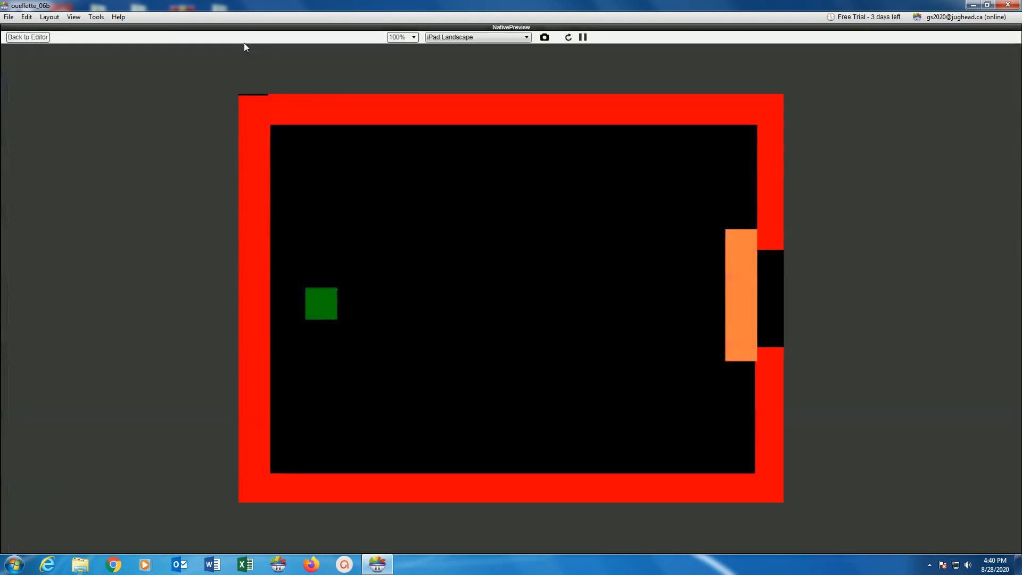
pyautogui.press('Up')
pyautogui.press('Left')
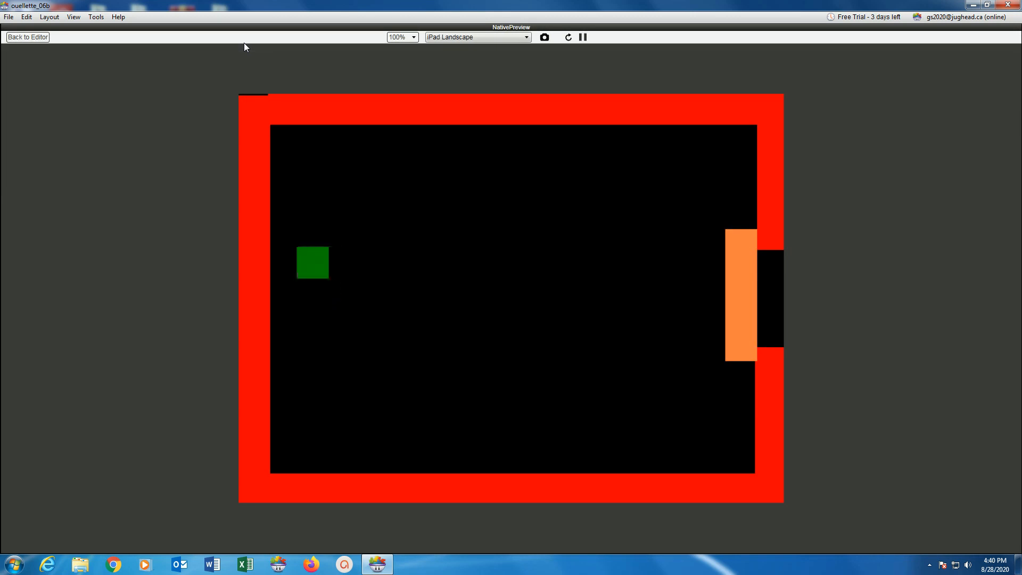
pyautogui.press('Right')
pyautogui.press('Right')
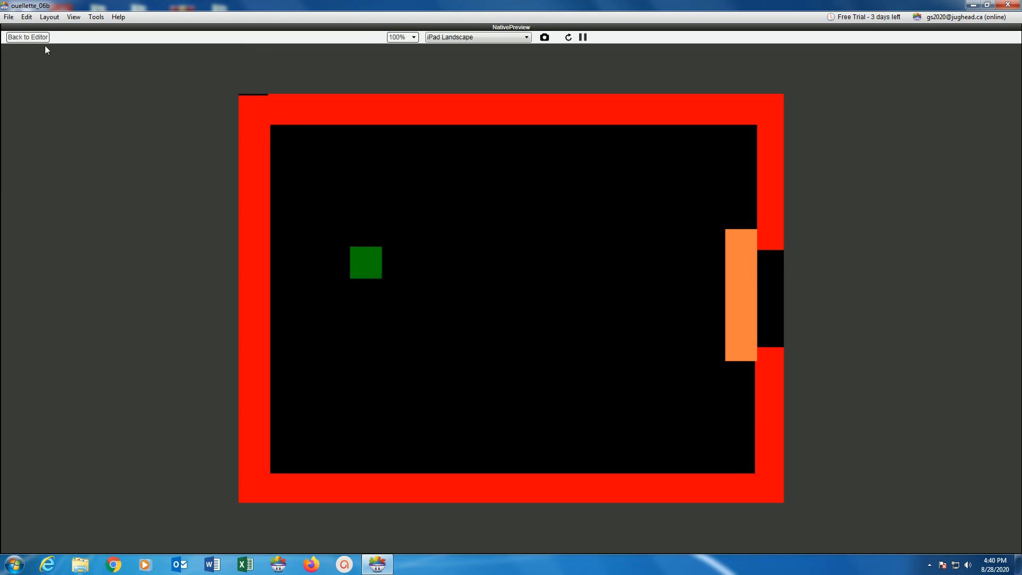
pyautogui.click(22, 38)
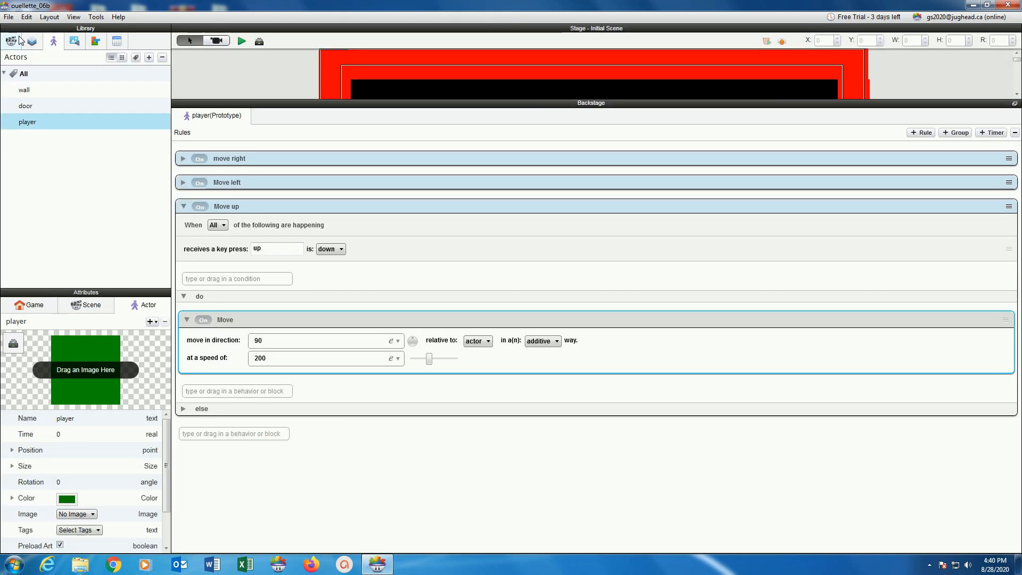
# - Duplicate the collapsed "Move up" rule below itself and set the copy's key to down
pyautogui.click(183, 206)
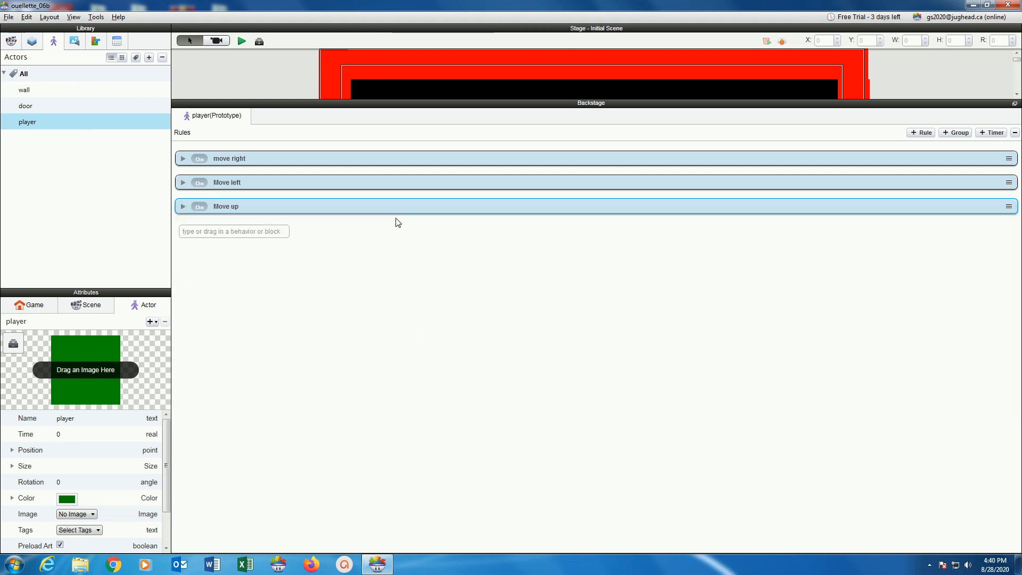
pyautogui.keyDown('alt'); pyautogui.moveTo(388, 207); pyautogui.dragTo(390, 227); pyautogui.keyUp('alt')
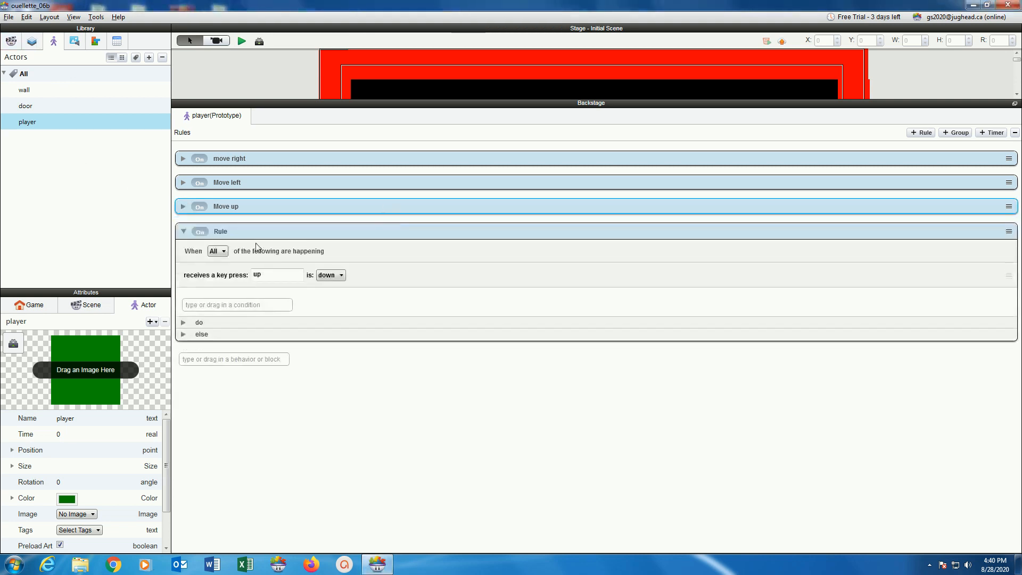
pyautogui.doubleClick(255, 274)
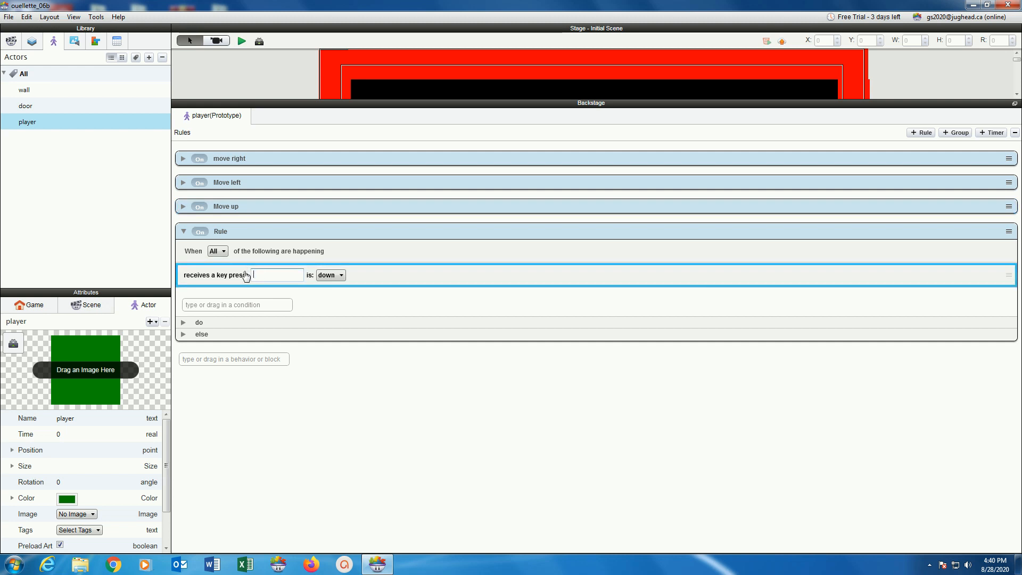
pyautogui.press('Down')
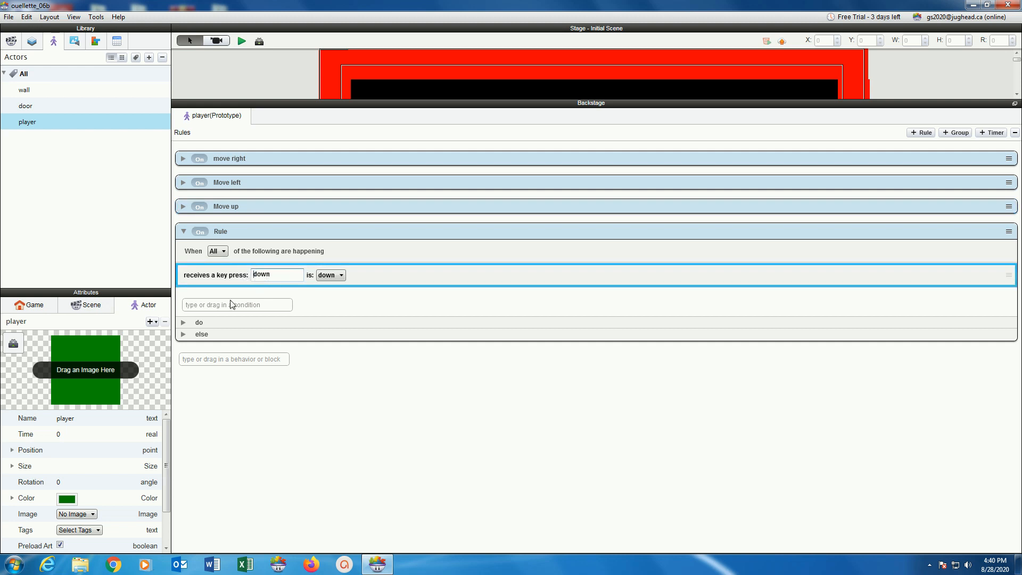
# - Set the Move direction in the down-key rule to 270 and save the project
pyautogui.click(183, 322)
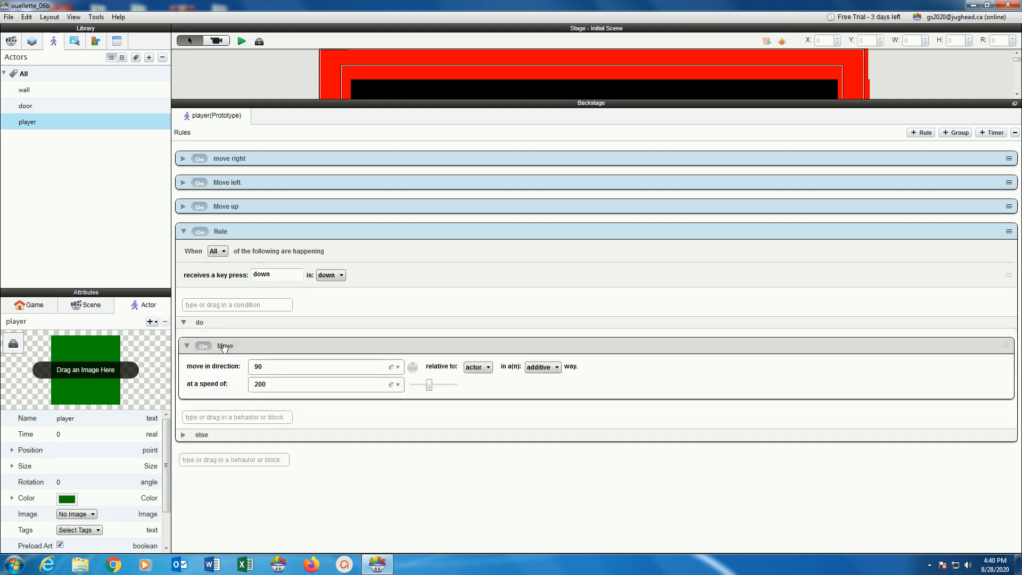
pyautogui.click(269, 369)
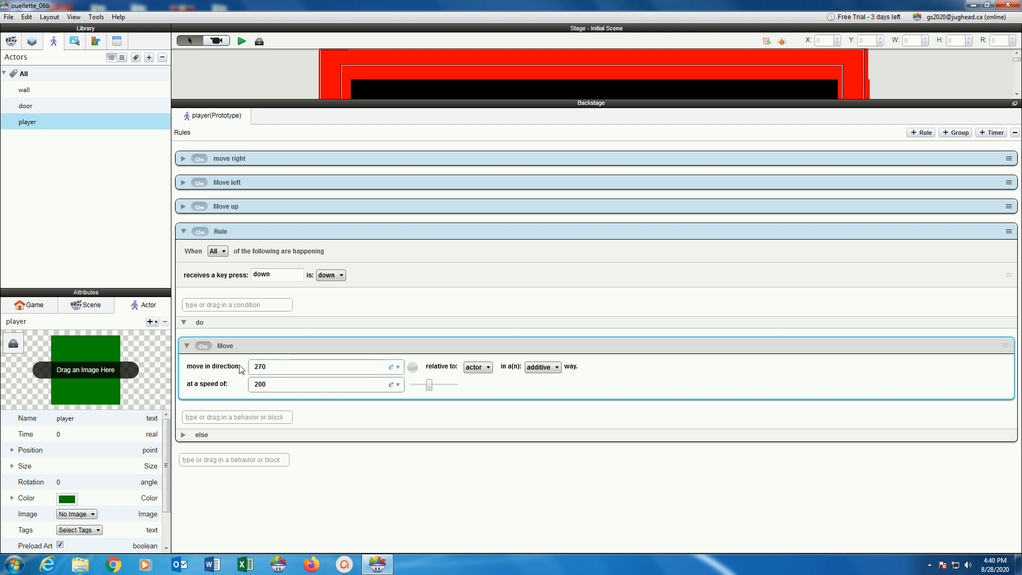
pyautogui.click(9, 17)
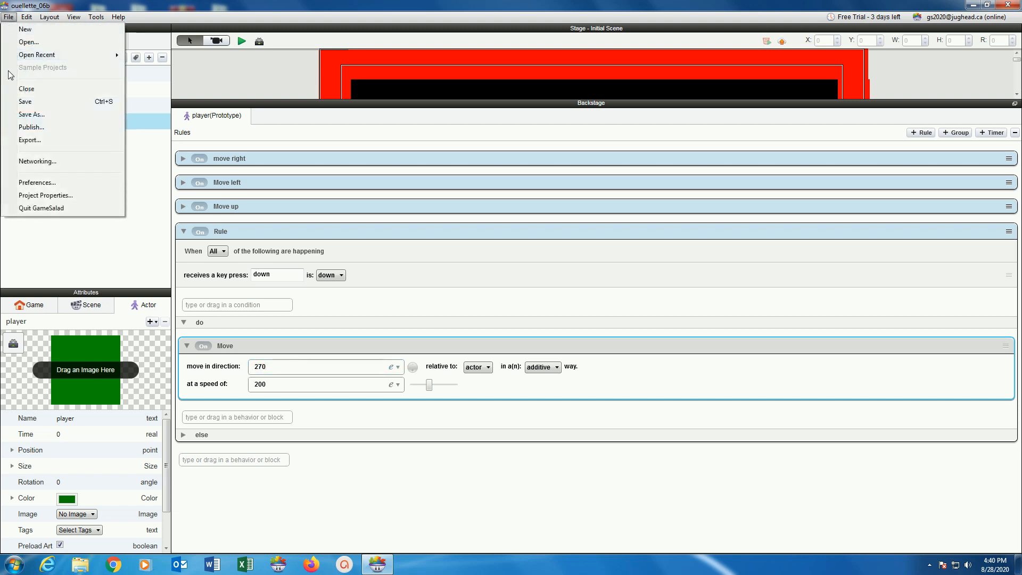
pyautogui.click(16, 101)
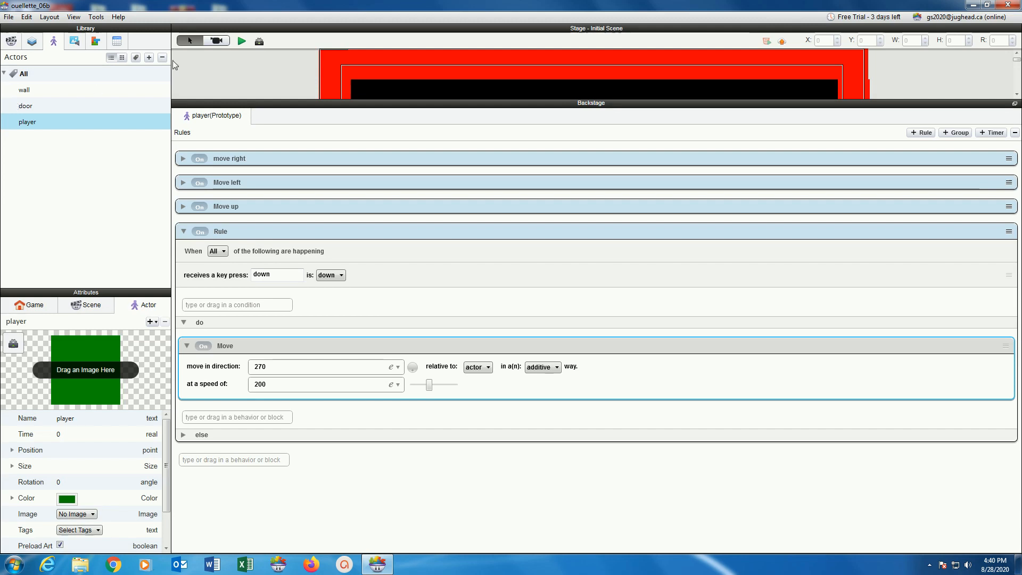
# - Preview the game to test moving the player in all four directions and against the wall, and return to the editor
pyautogui.click(242, 42)
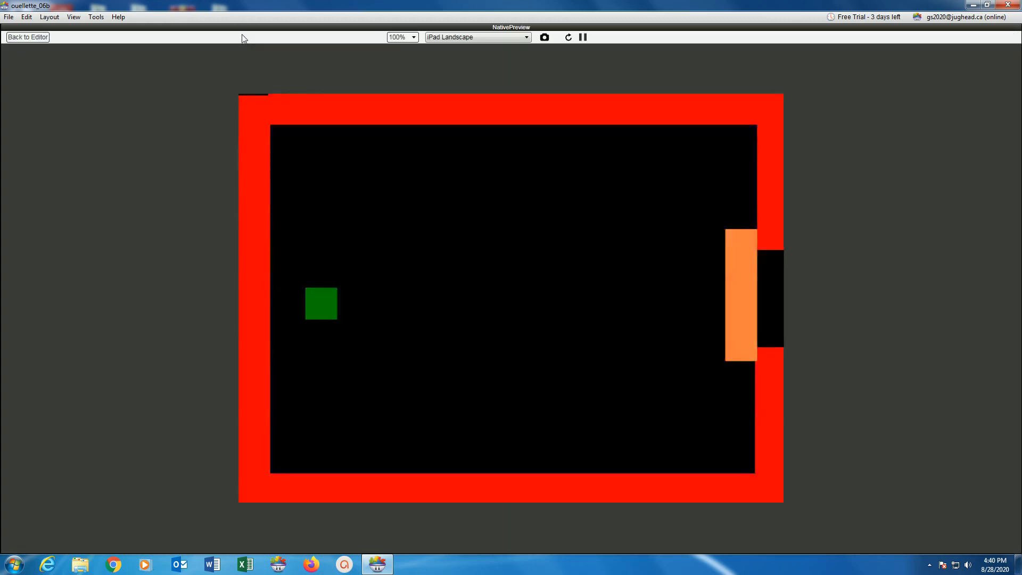
pyautogui.press('Right')
pyautogui.press('Left')
pyautogui.press('Up')
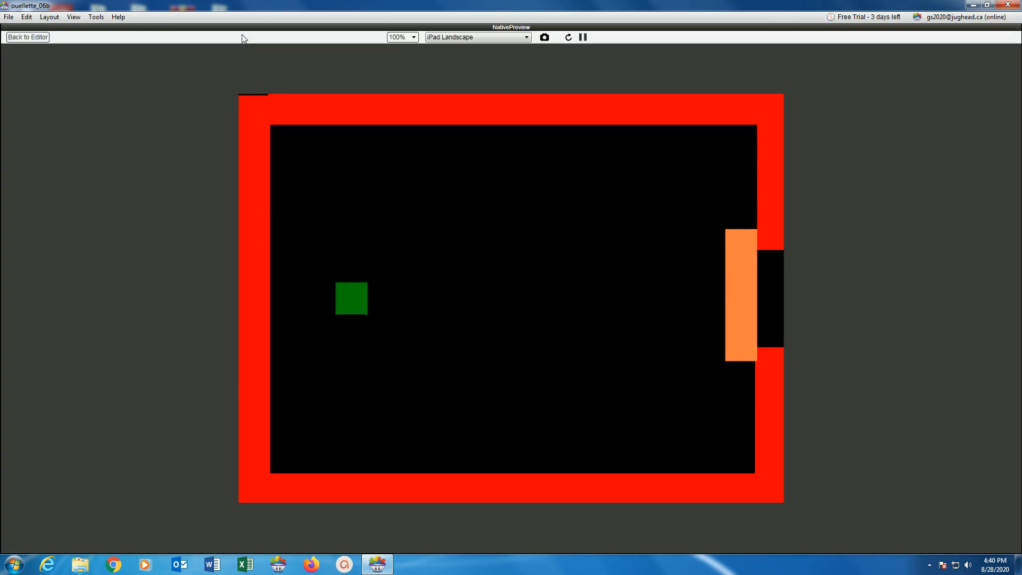
pyautogui.press('Down')
pyautogui.press('Right')
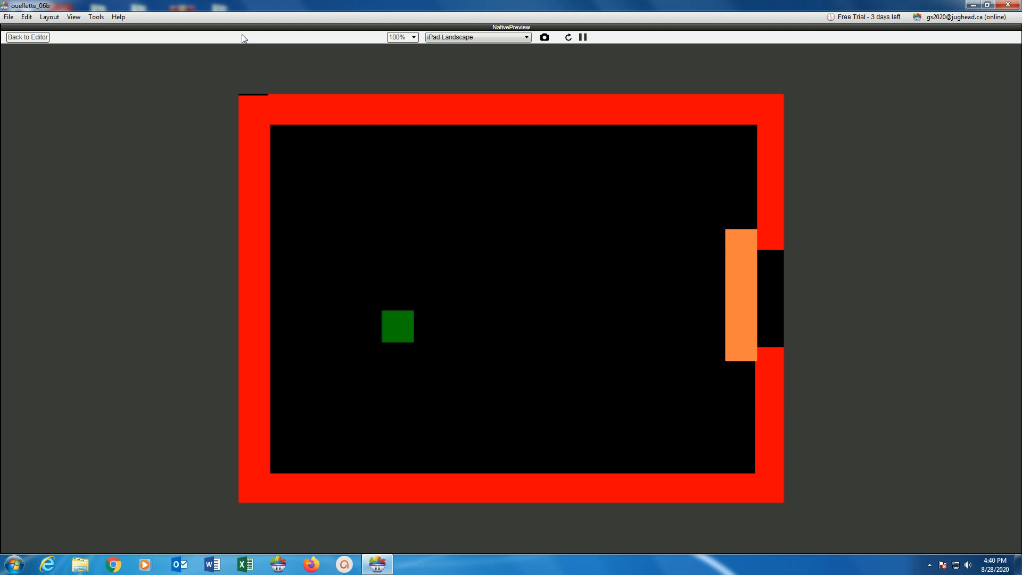
pyautogui.press('Left')
pyautogui.press('Right')
pyautogui.press('Left')
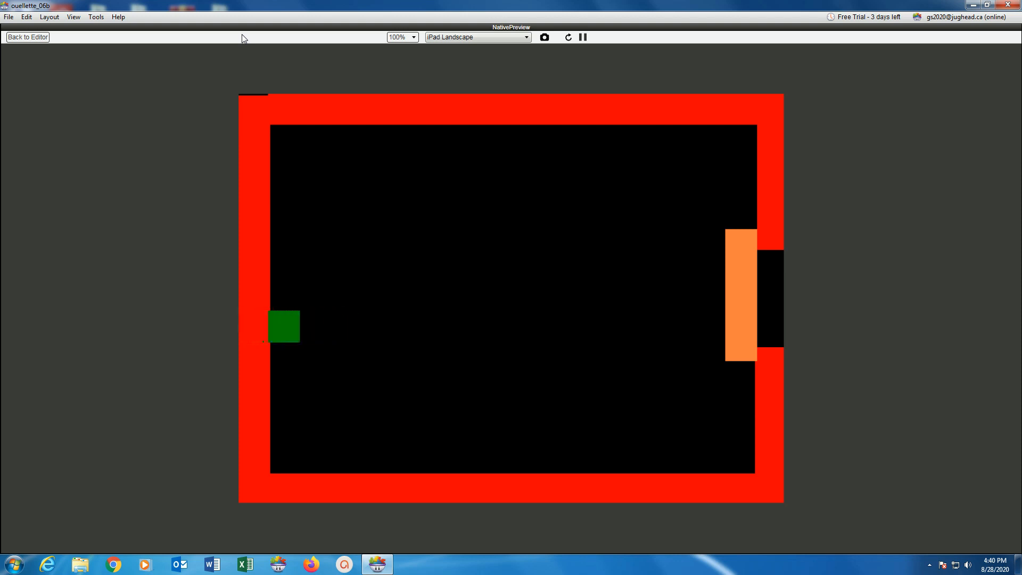
pyautogui.press('Left')
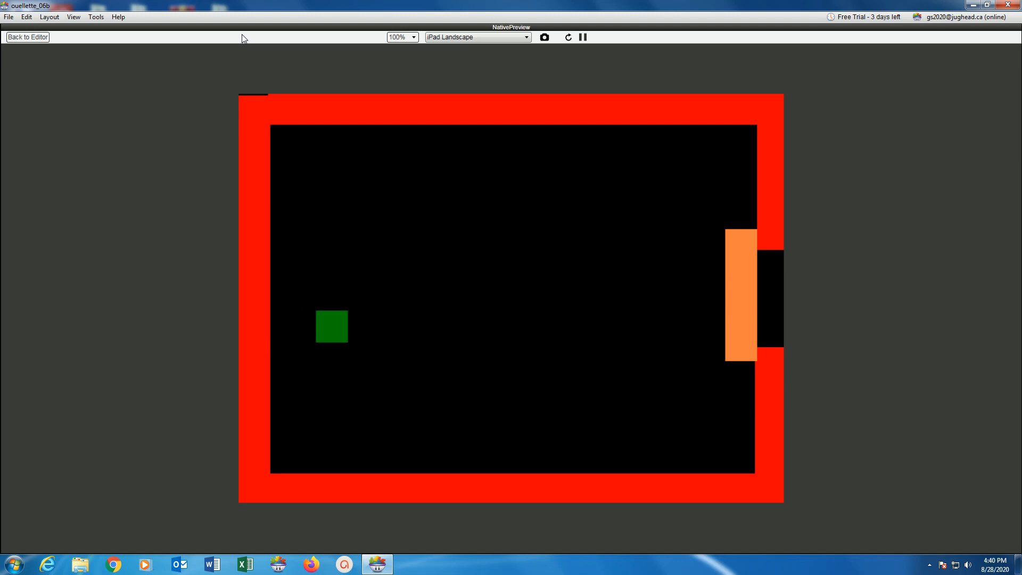
pyautogui.click(41, 38)
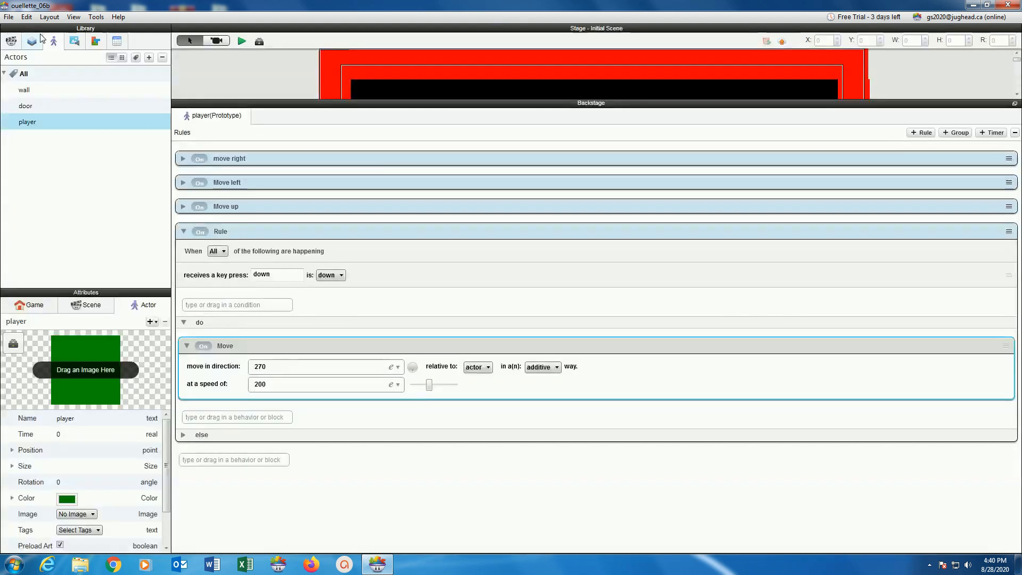
# - Collapse the down-key rule and add a Collide behavior below it that makes the player bounce against actors of type wall
pyautogui.click(183, 231)
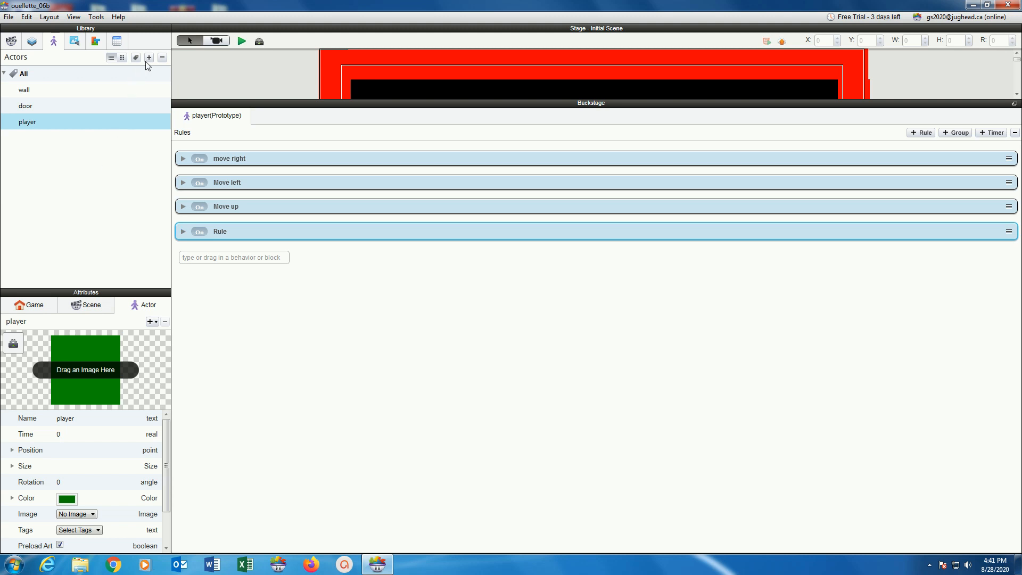
pyautogui.click(362, 320)
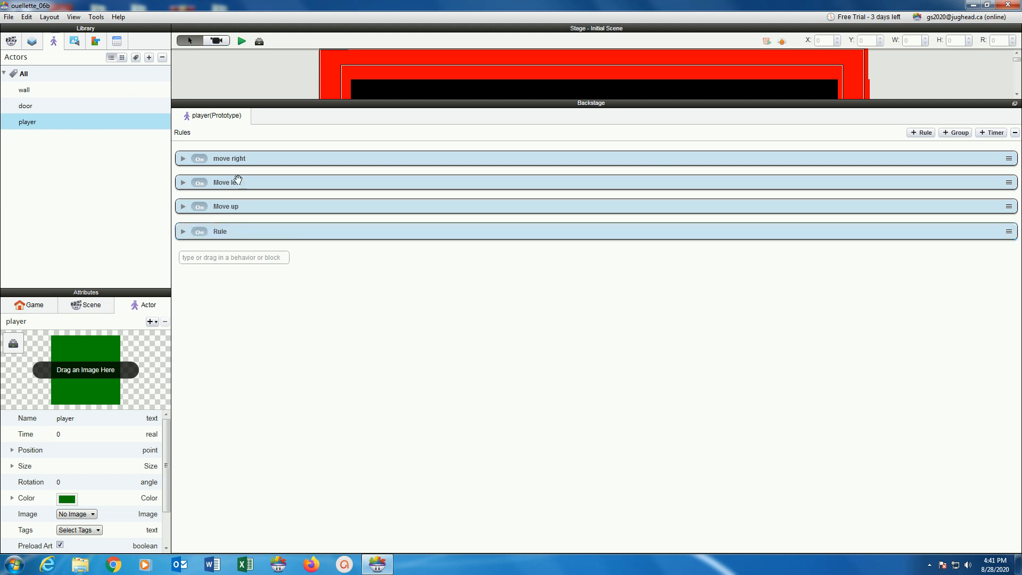
pyautogui.click(95, 42)
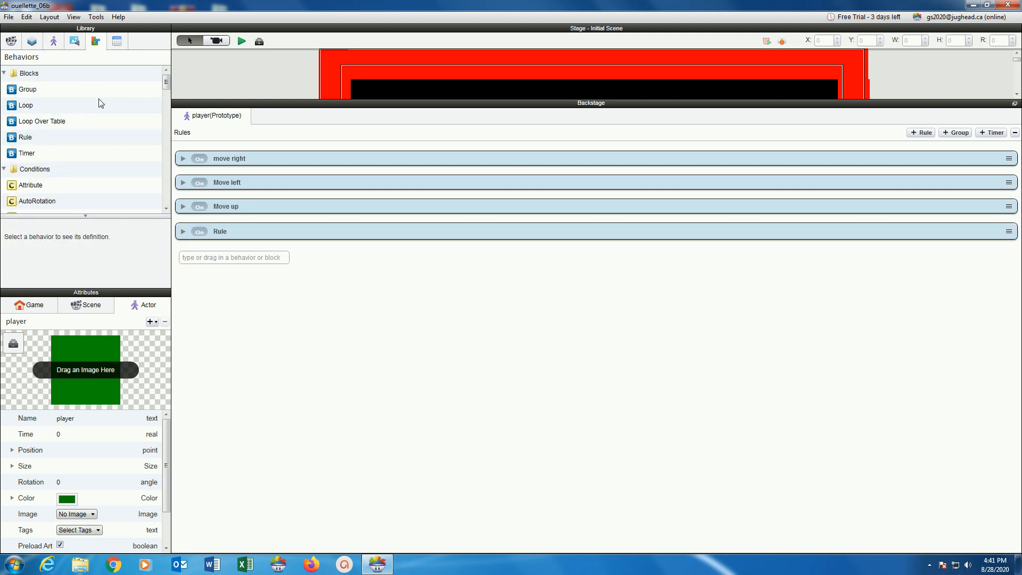
pyautogui.scroll(-1, 101, 103)
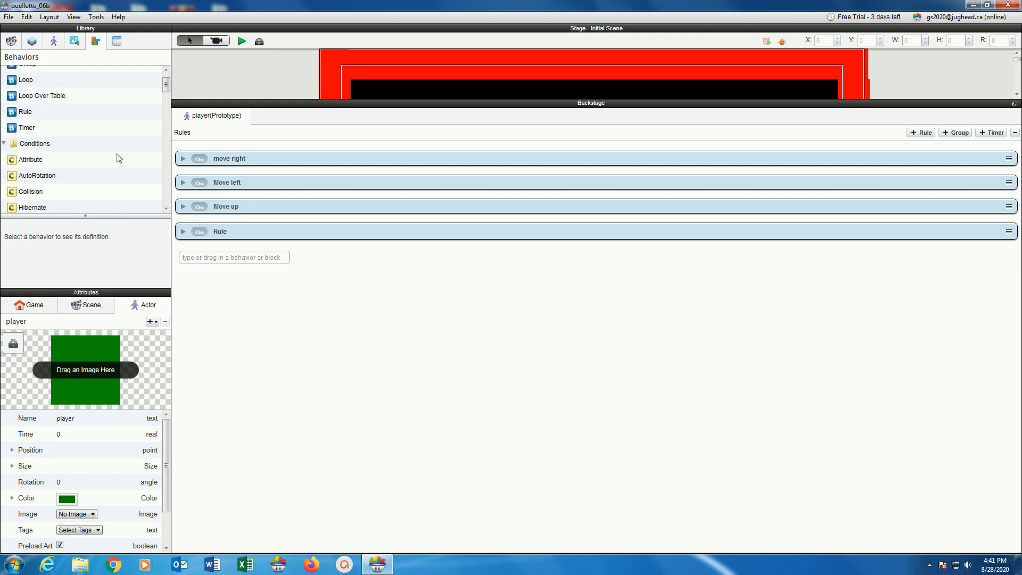
pyautogui.scroll(-7, 111, 139)
pyautogui.scroll(-3, 108, 130)
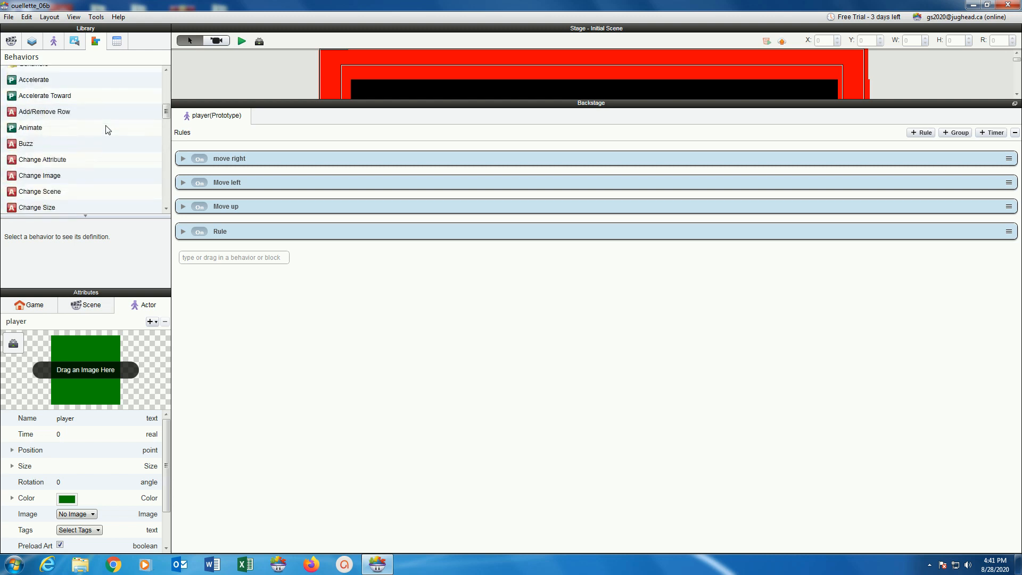
pyautogui.scroll(-4, 108, 129)
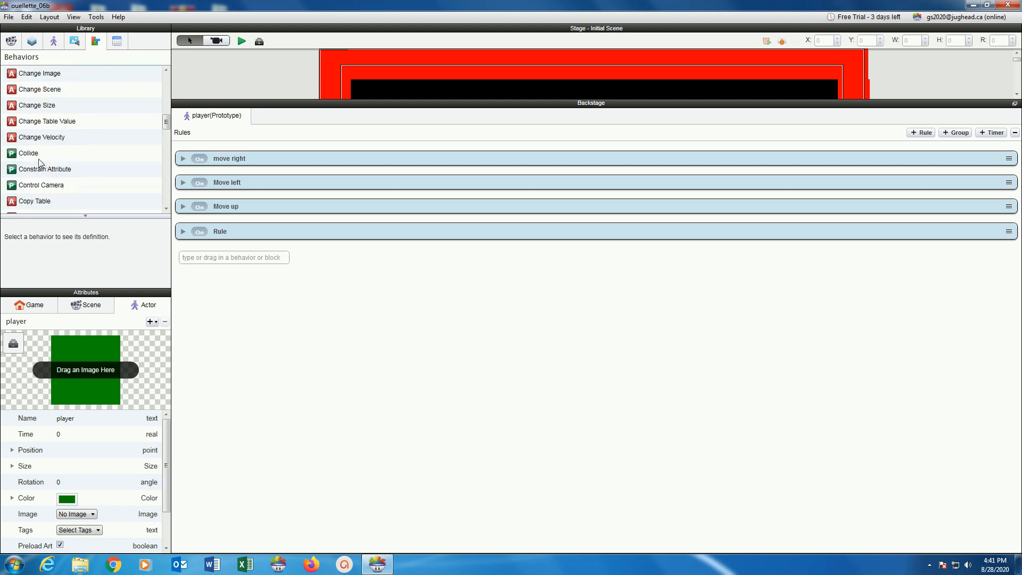
pyautogui.moveTo(39, 153); pyautogui.dragTo(394, 347)
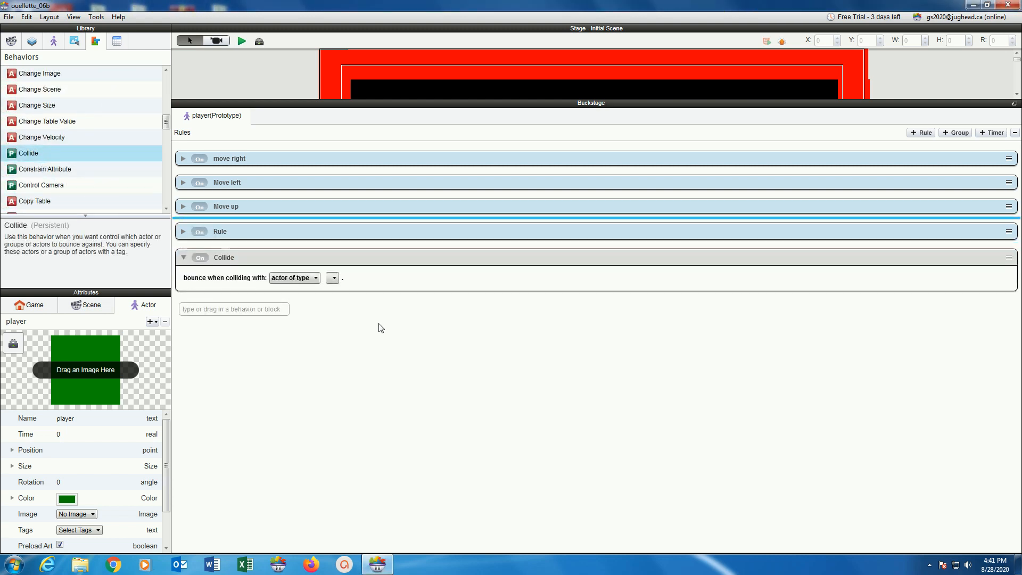
pyautogui.click(333, 279)
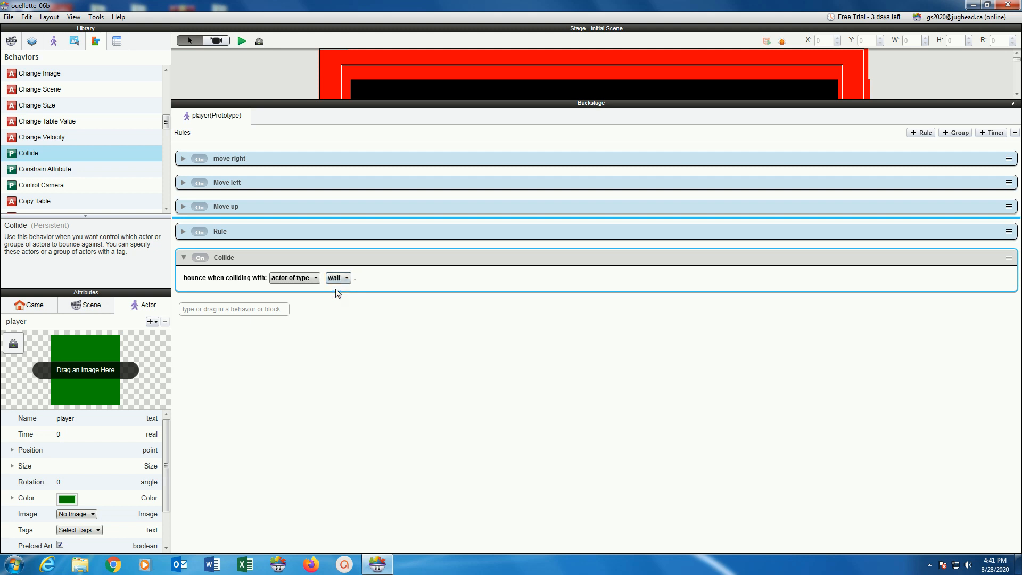
# - Duplicate the Collide behavior below itself with door as the copy's actor type, and save the project
pyautogui.keyDown('alt'); pyautogui.moveTo(333, 258); pyautogui.dragTo(345, 331); pyautogui.keyUp('alt')
pyautogui.click(345, 330)
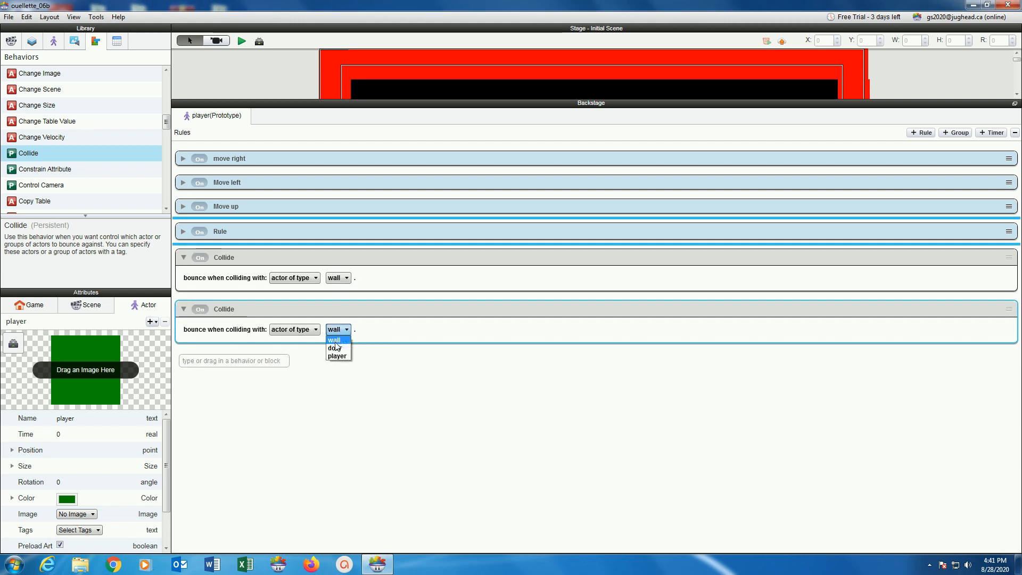
pyautogui.click(335, 348)
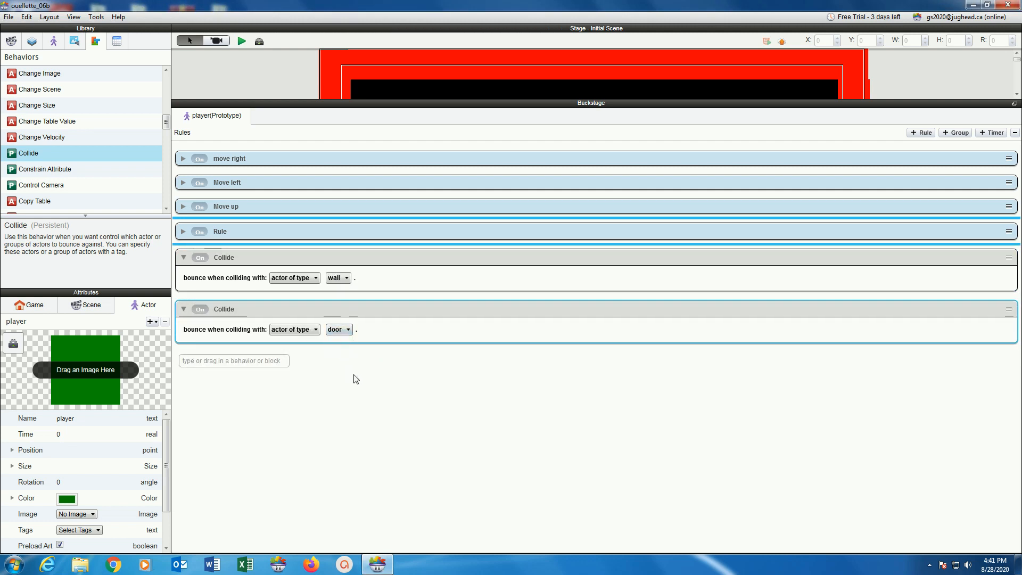
pyautogui.click(9, 18)
pyautogui.click(25, 103)
# - Preview the game to test the player's collisions with the walls and door, and return to the editor
pyautogui.click(242, 44)
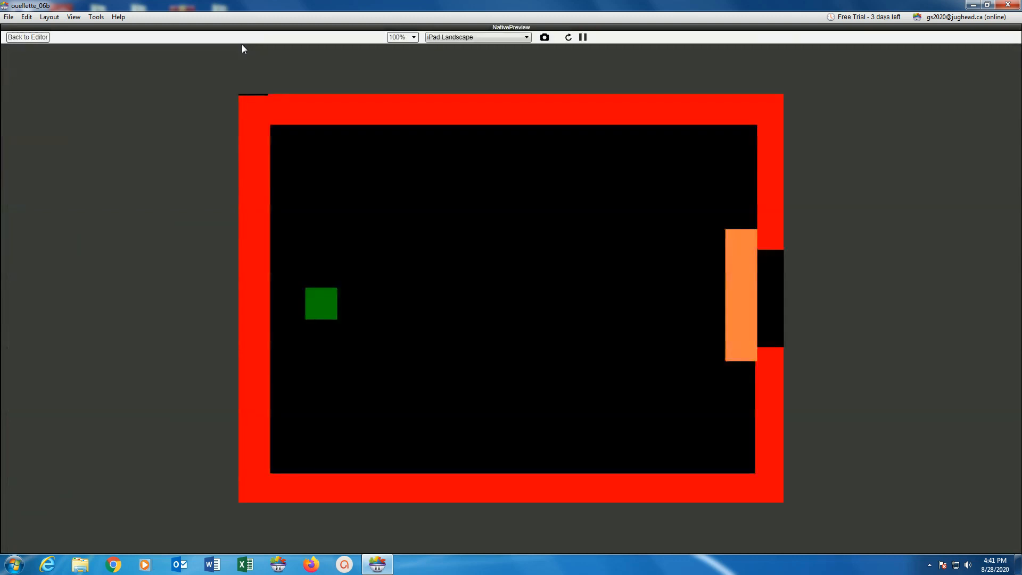
pyautogui.press('Right')
pyautogui.press('Left')
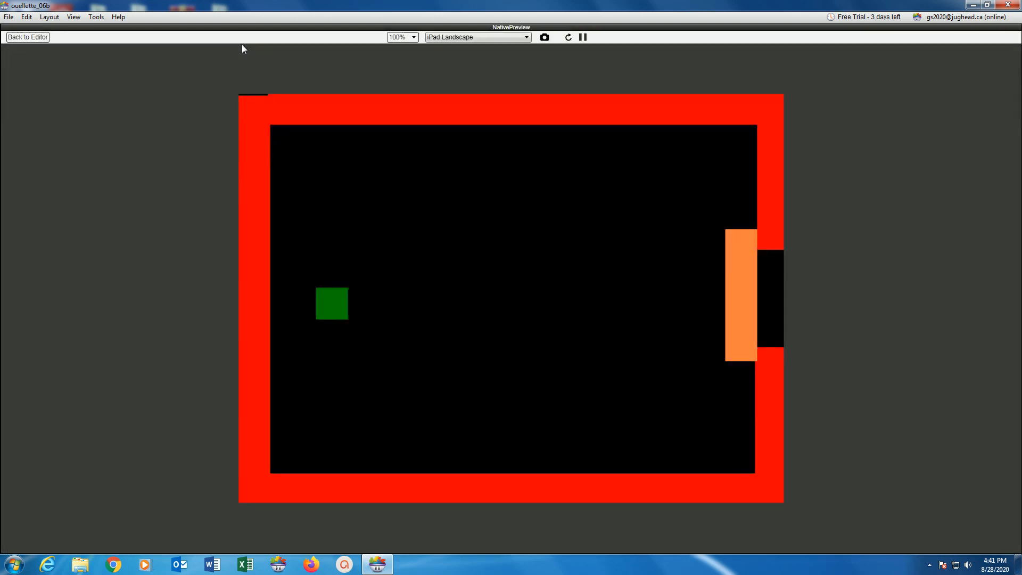
pyautogui.press('Right')
pyautogui.press('Down')
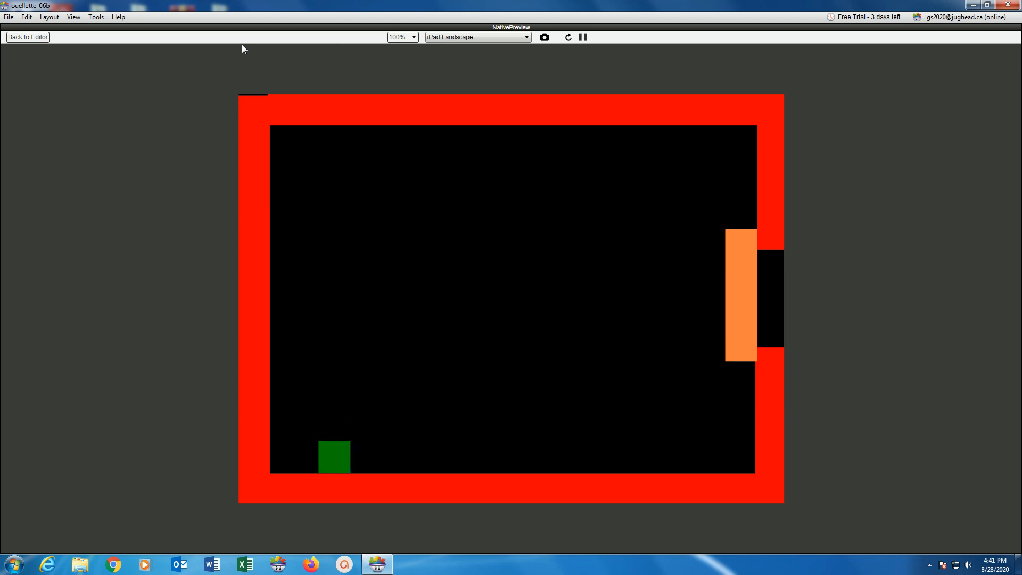
pyautogui.press('Up')
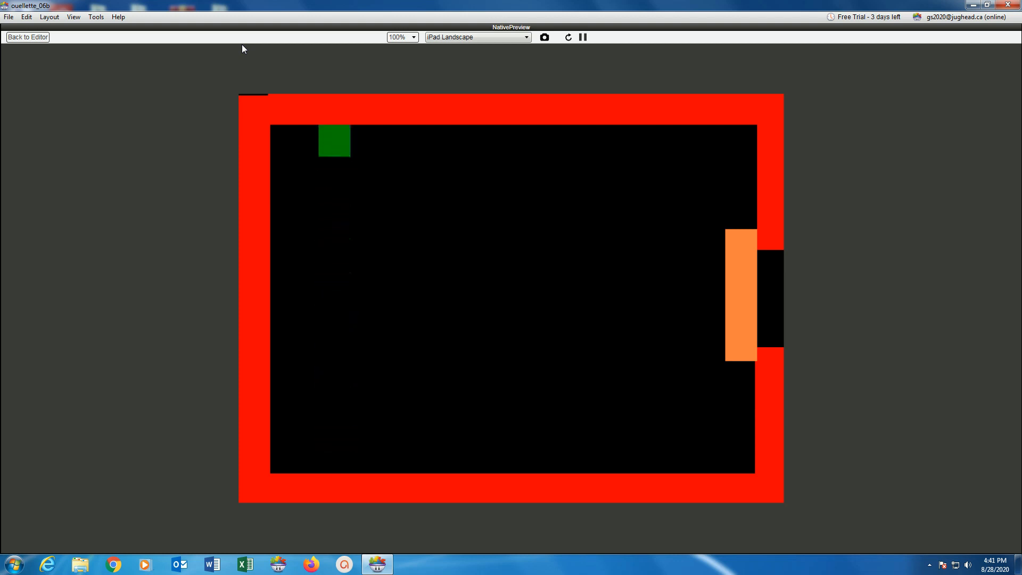
pyautogui.press('Down')
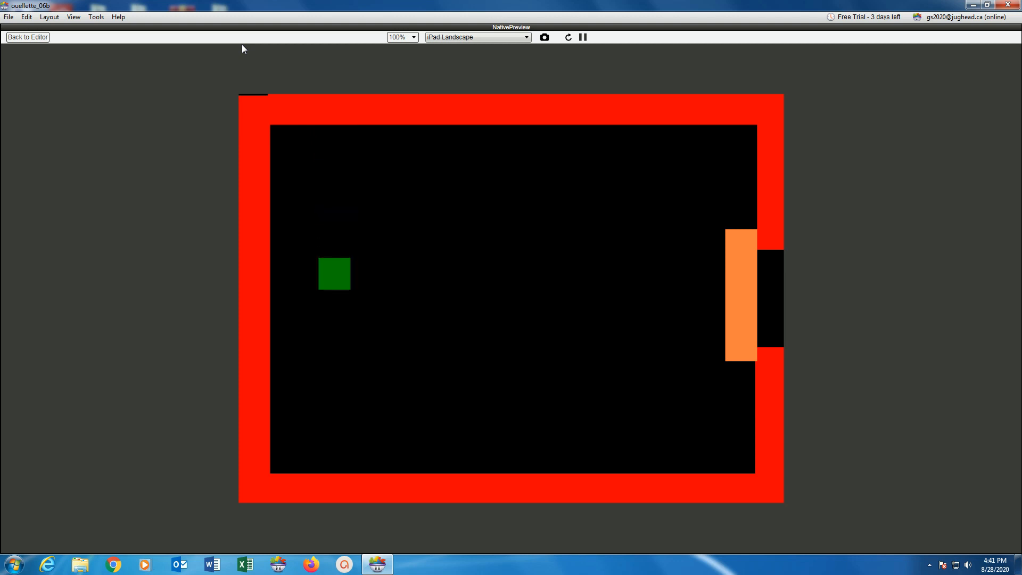
pyautogui.press('Right')
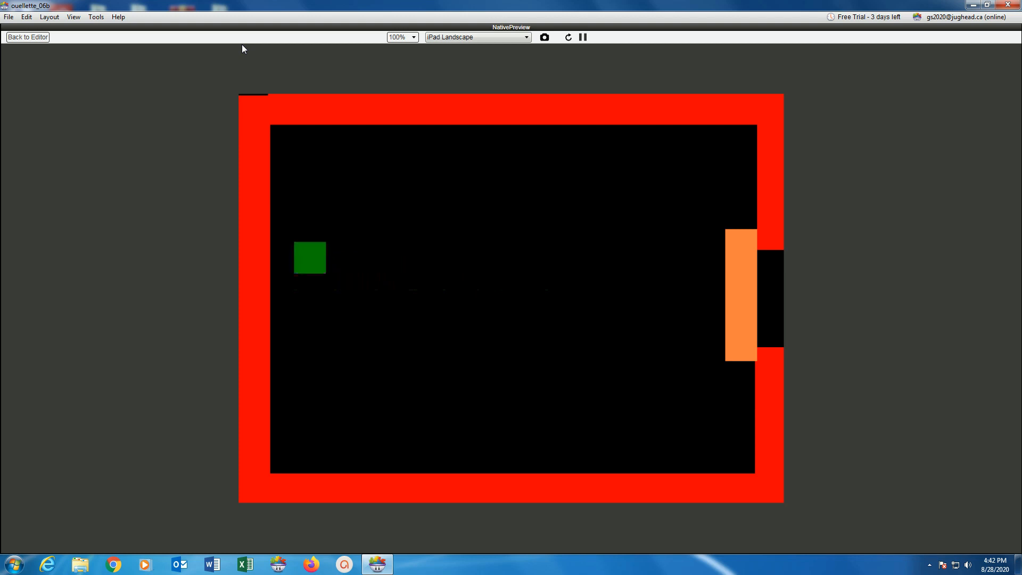
pyautogui.click(28, 37)
# - Close the player's rules to show the full stage and add a new actor named "coin"
pyautogui.click(56, 42)
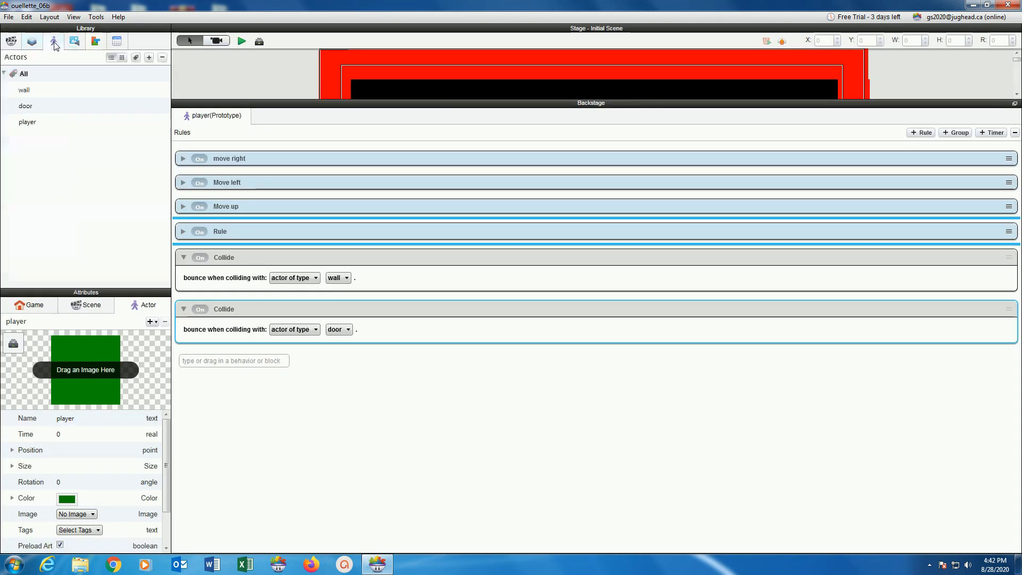
pyautogui.click(259, 42)
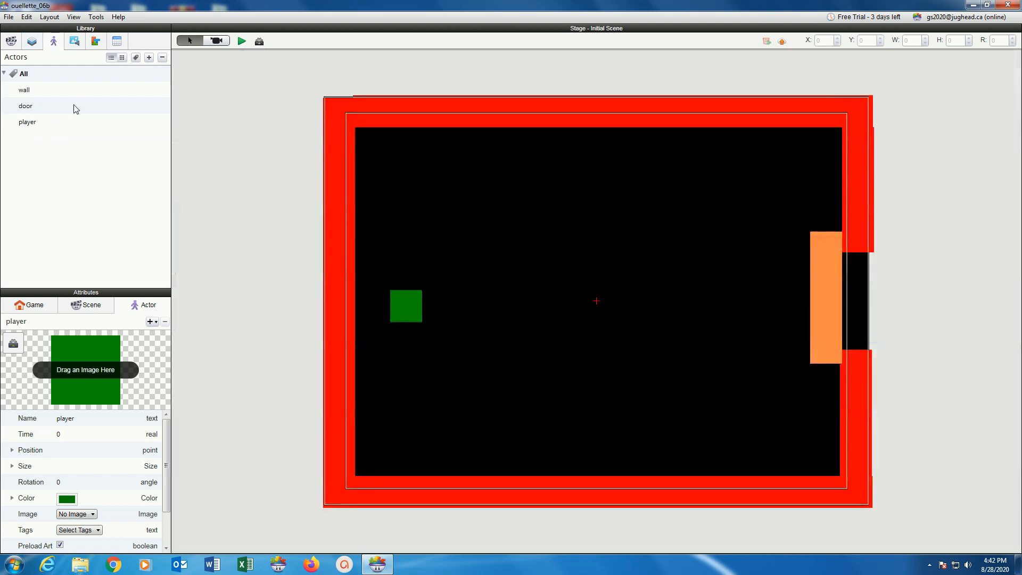
pyautogui.click(149, 57)
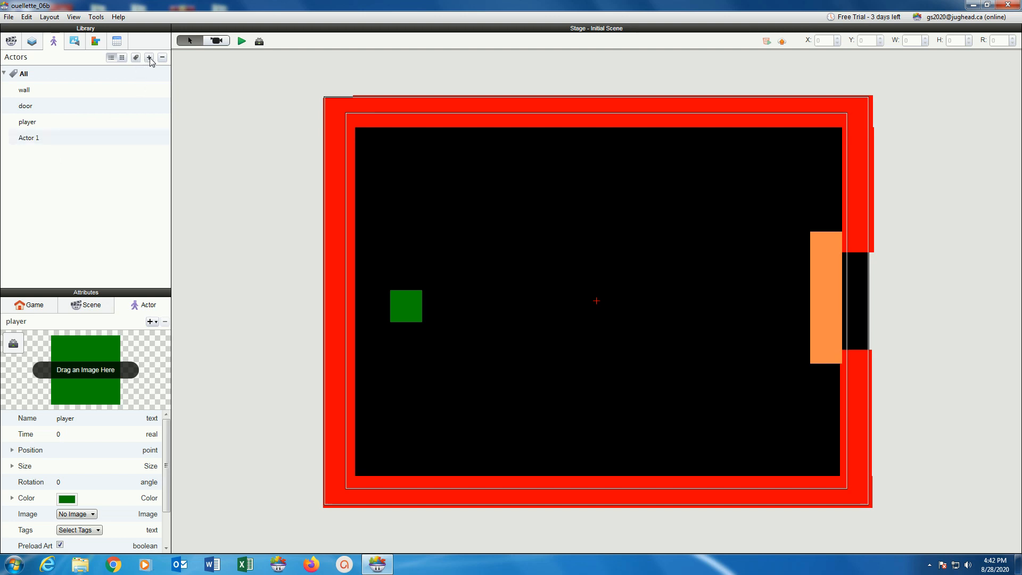
pyautogui.doubleClick(29, 139)
pyautogui.write('d')
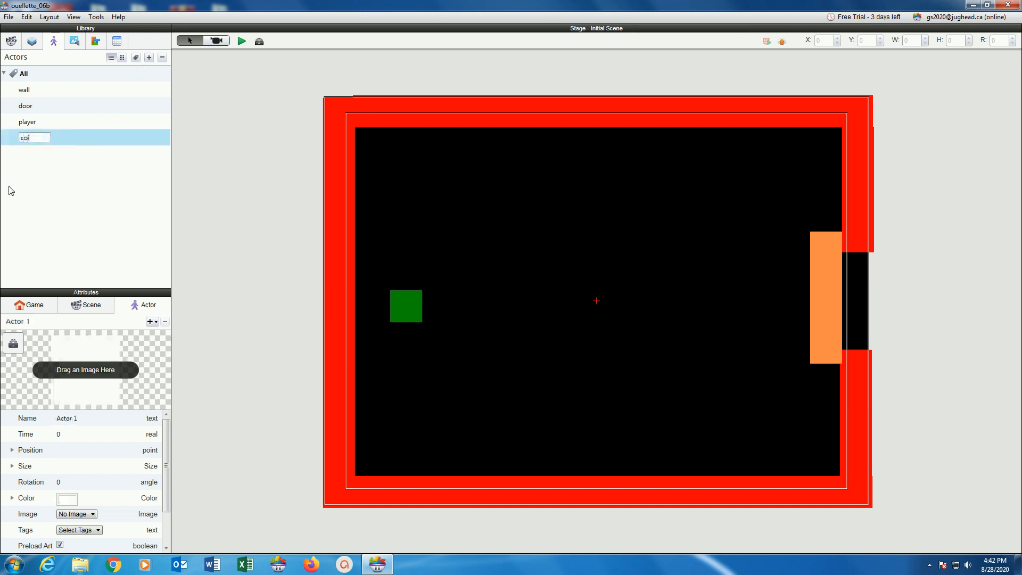
pyautogui.press('Return')
# - Open the coin actor's rules and add an Animate behavior
pyautogui.click(259, 44)
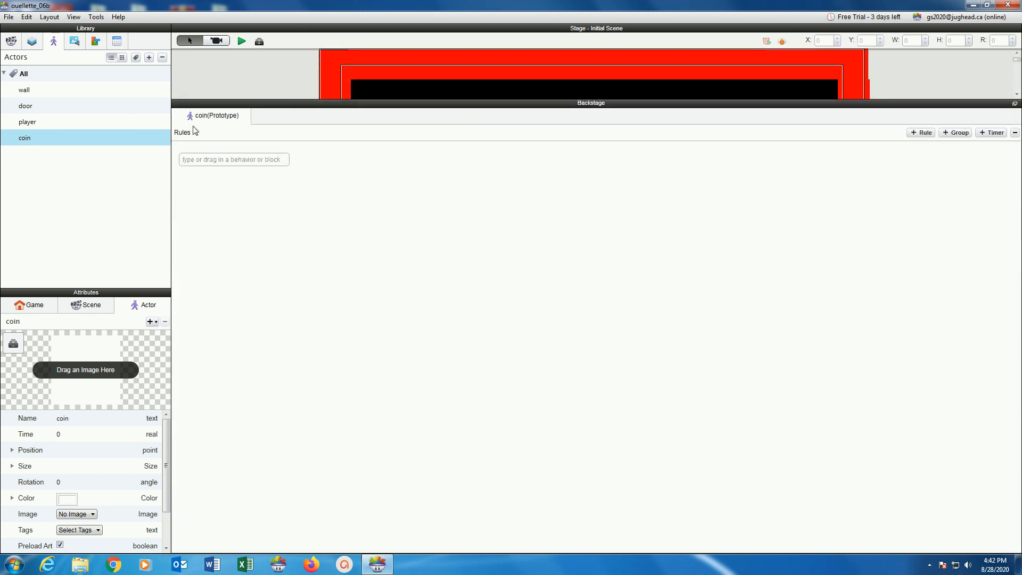
pyautogui.click(100, 42)
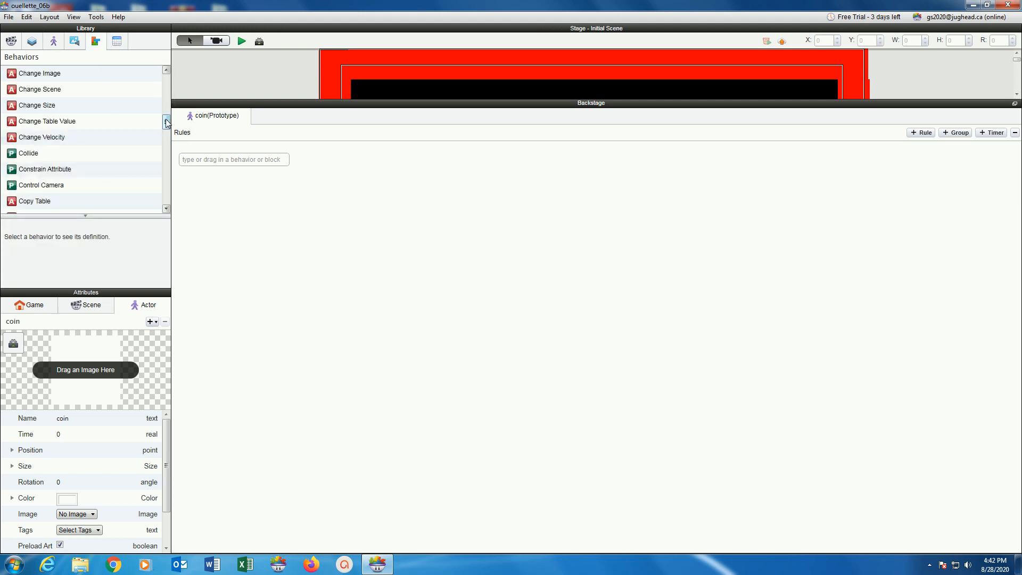
pyautogui.moveTo(166, 121); pyautogui.dragTo(166, 107)
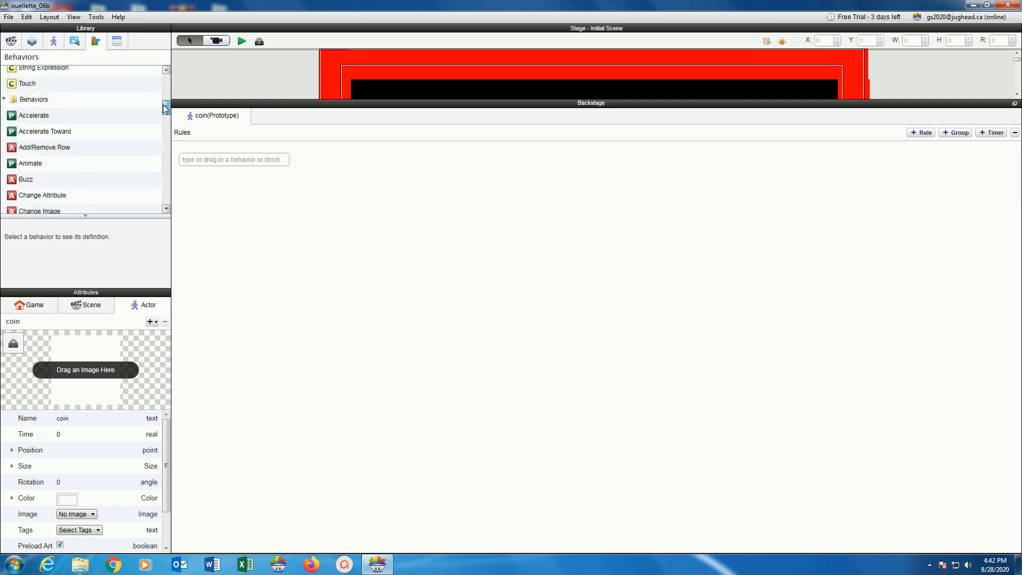
pyautogui.moveTo(62, 163); pyautogui.dragTo(281, 216)
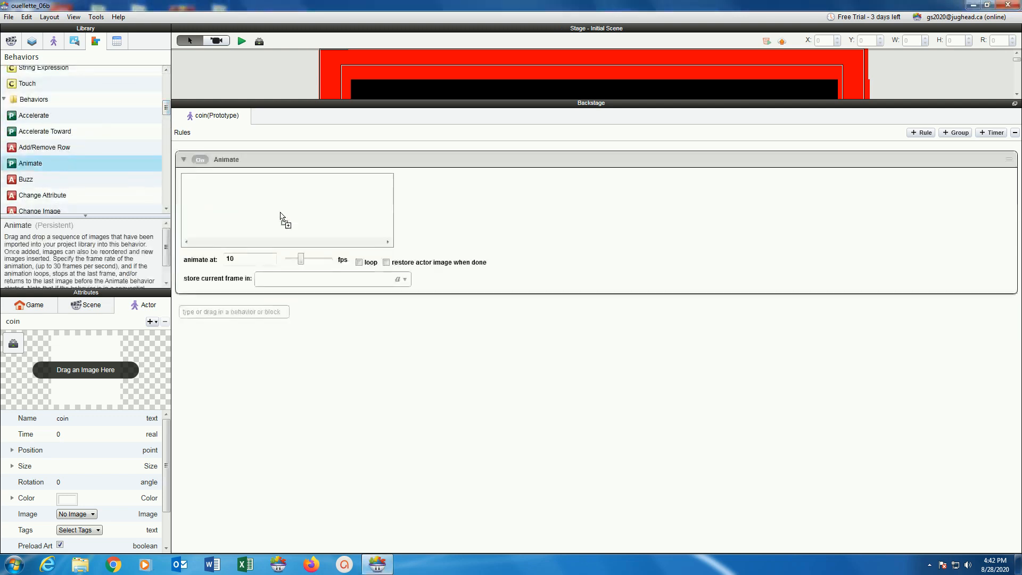
# - Import the images coin01 through coin10 from the desktop folder bricks64_images_PC/coin frames into the media library
pyautogui.click(74, 42)
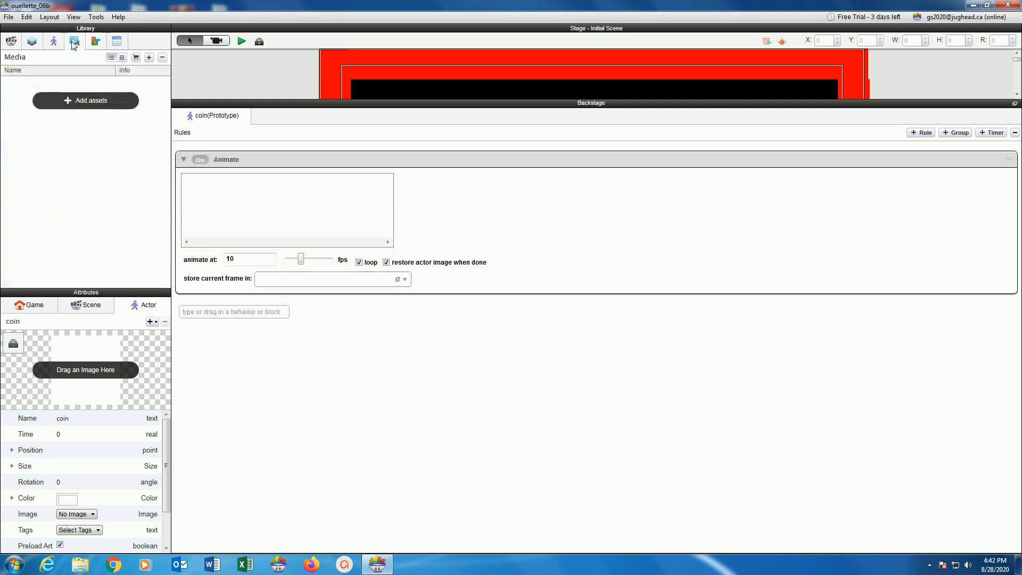
pyautogui.click(112, 101)
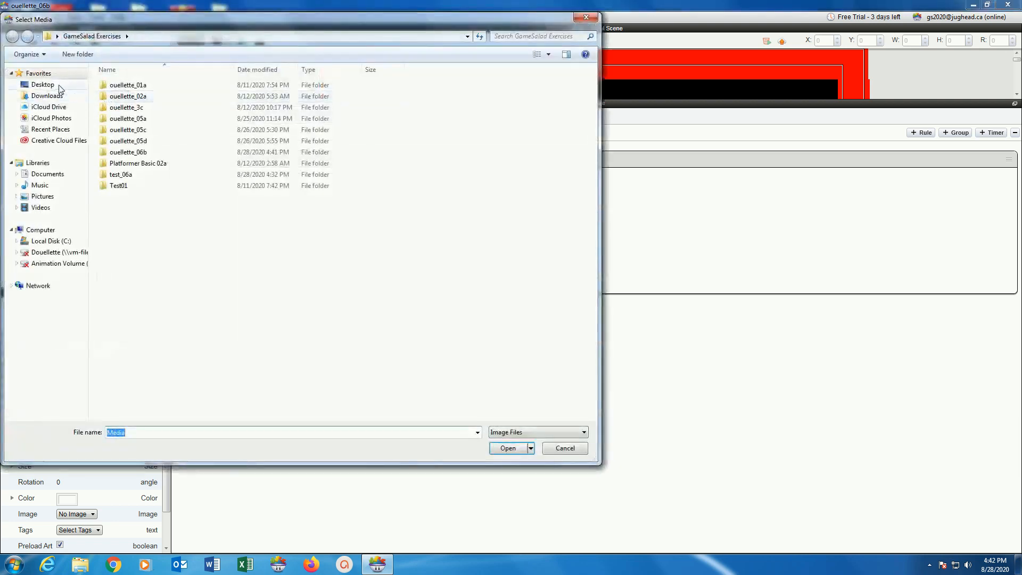
pyautogui.click(59, 85)
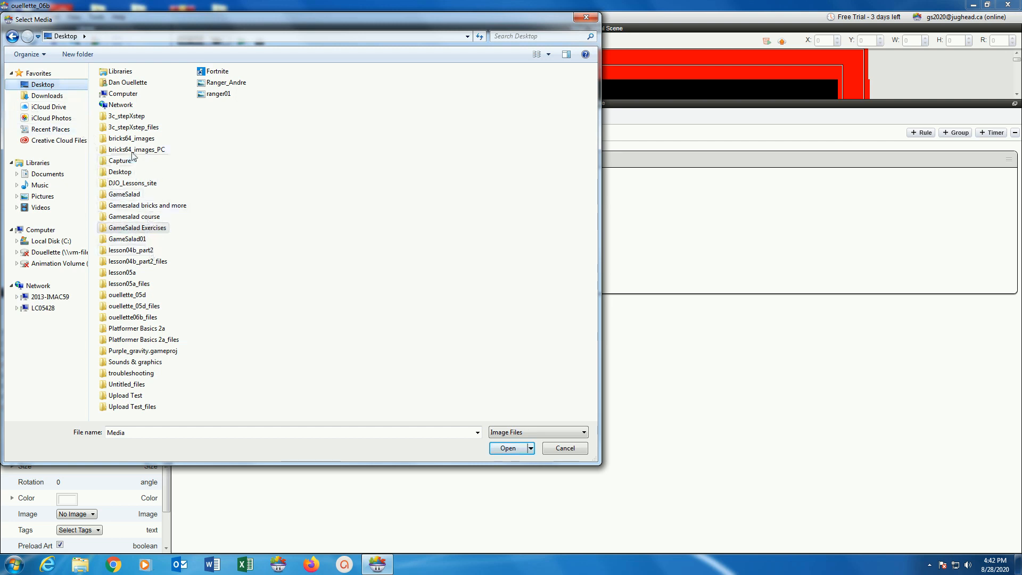
pyautogui.doubleClick(131, 149)
pyautogui.doubleClick(124, 98)
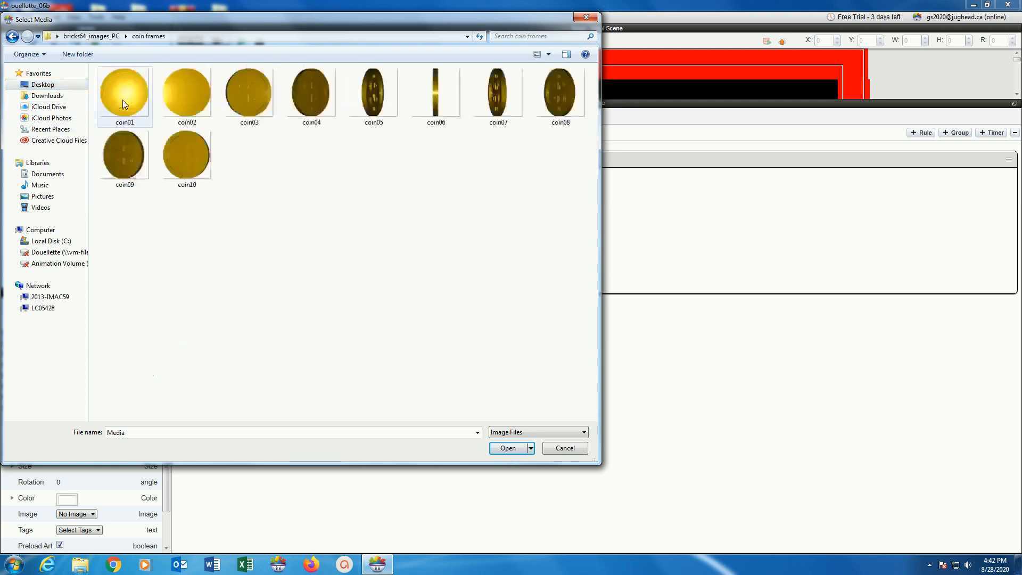
pyautogui.moveTo(532, 368); pyautogui.dragTo(119, 87)
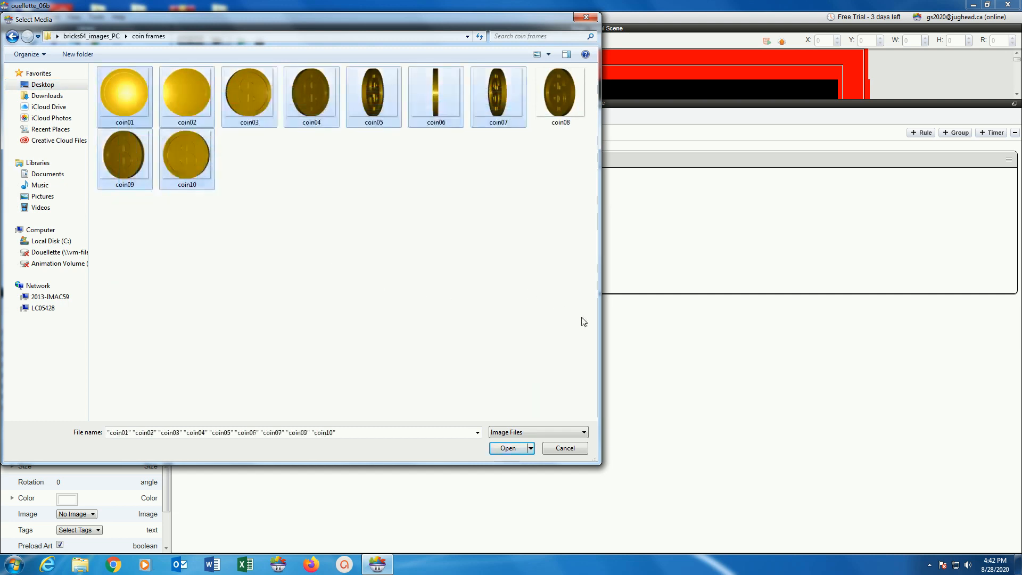
pyautogui.moveTo(596, 330); pyautogui.dragTo(120, 82)
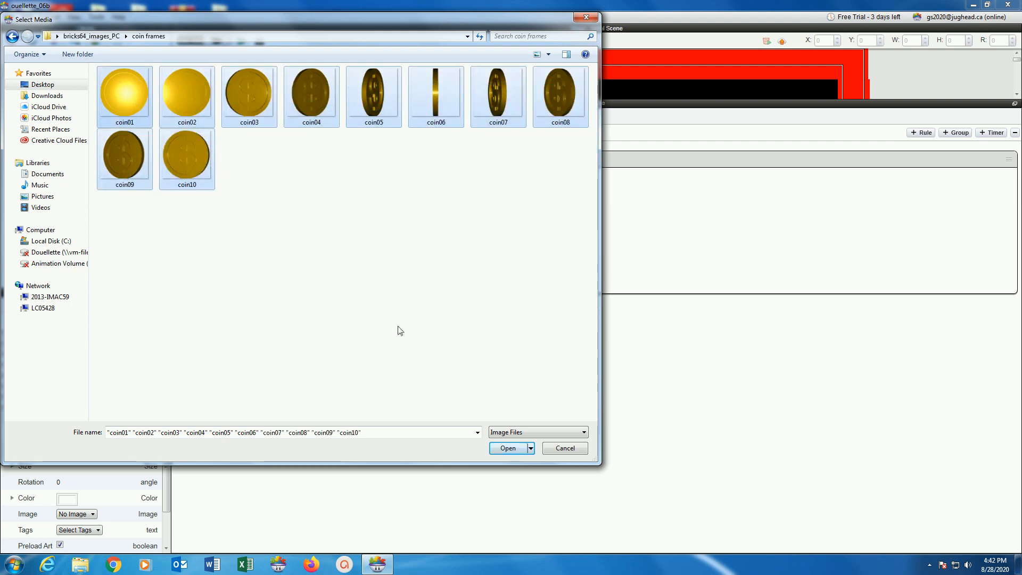
pyautogui.click(506, 447)
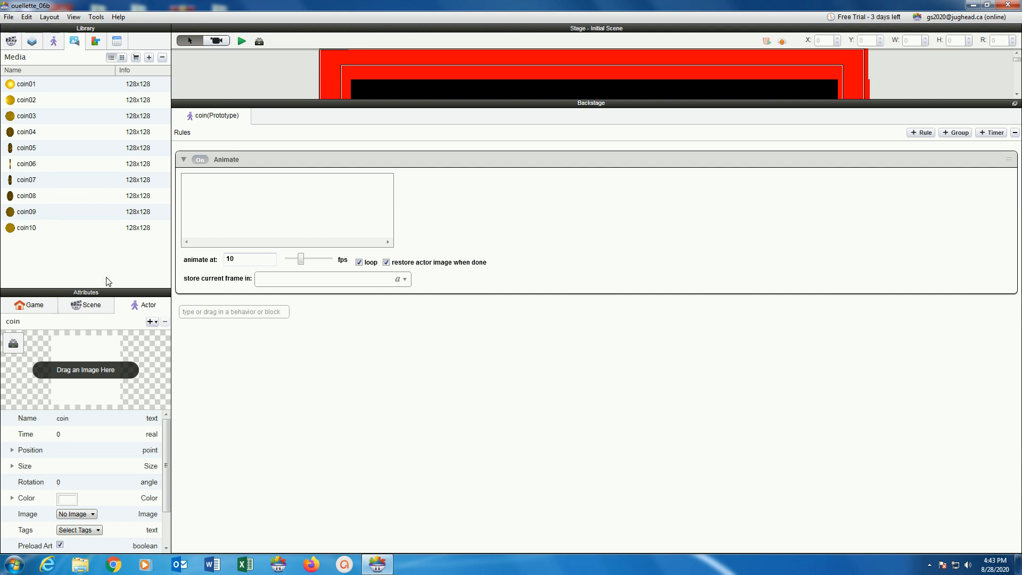
# - Import the smb_coin sound from the bricks64_images_PC folder with all media files shown, and save the project
pyautogui.click(149, 58)
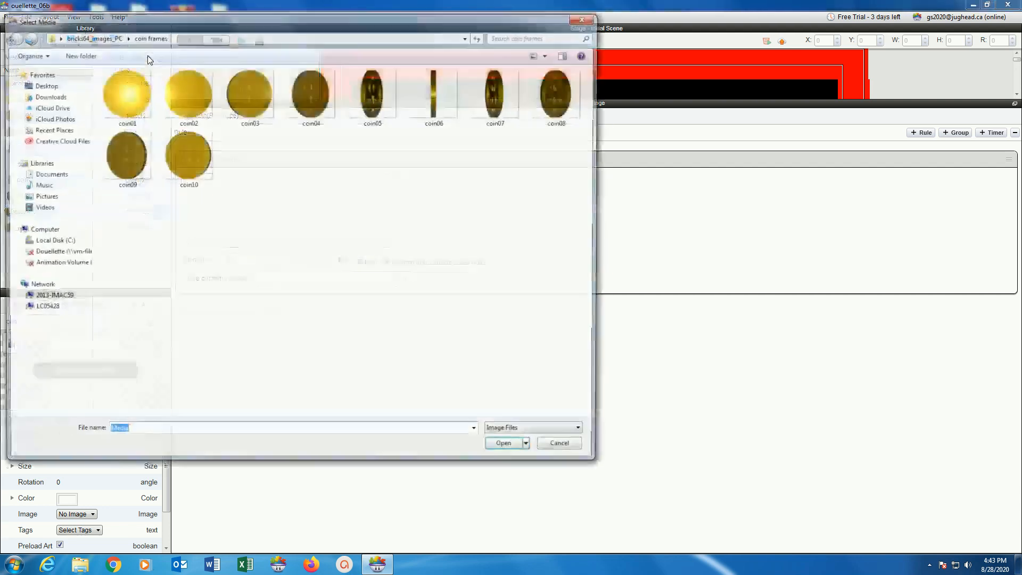
pyautogui.click(83, 37)
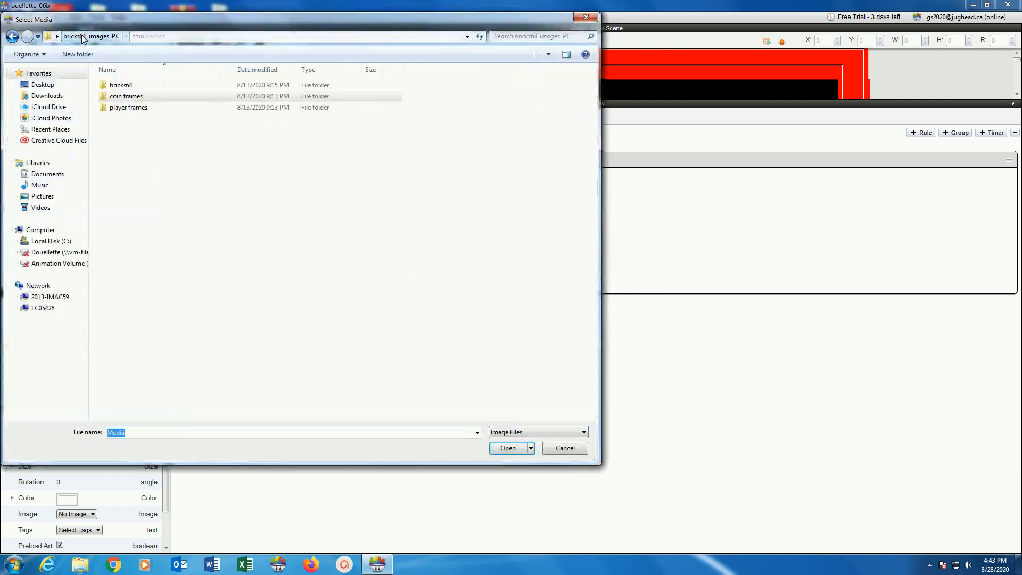
pyautogui.click(495, 435)
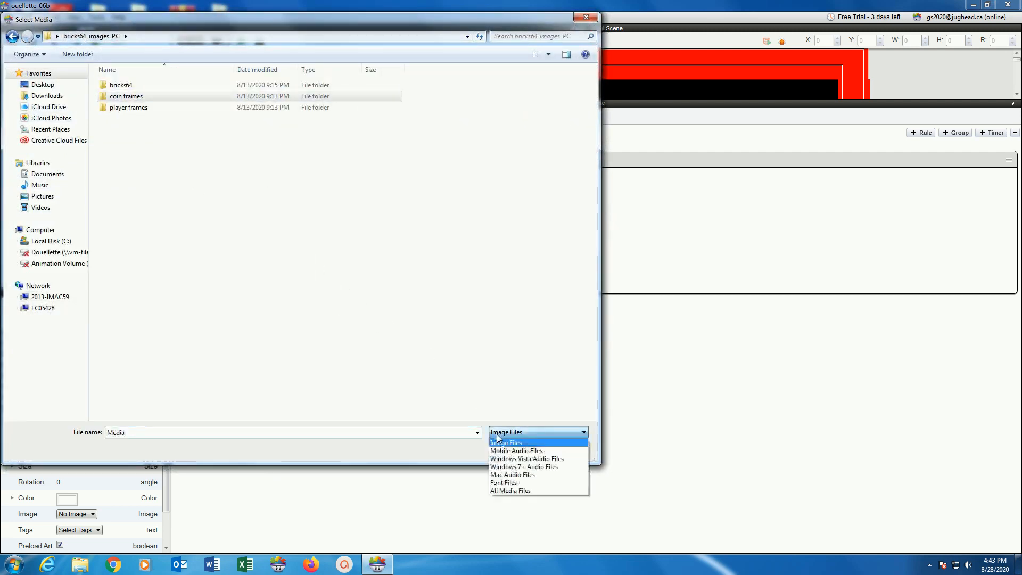
pyautogui.click(501, 490)
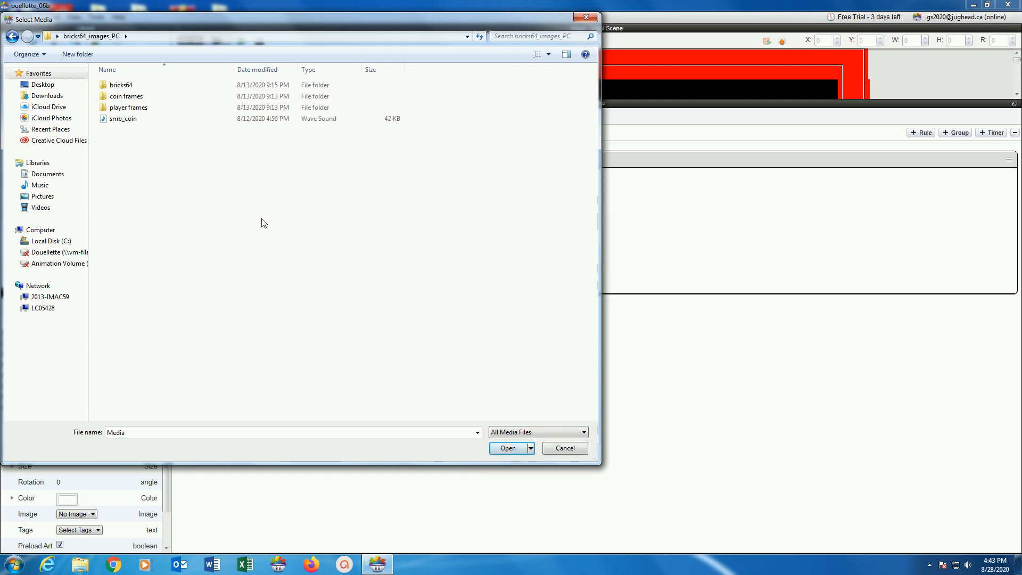
pyautogui.click(215, 122)
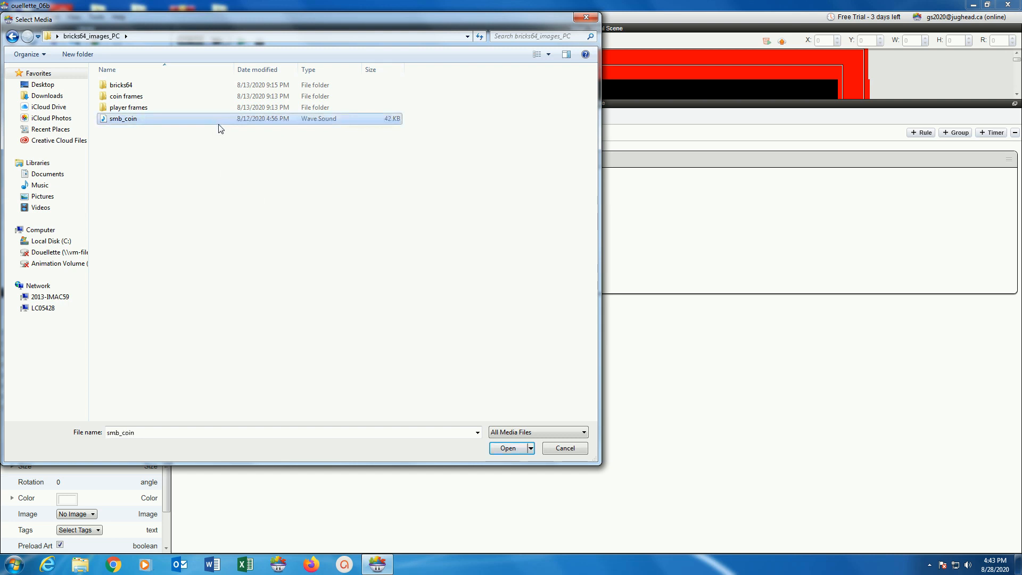
pyautogui.click(500, 449)
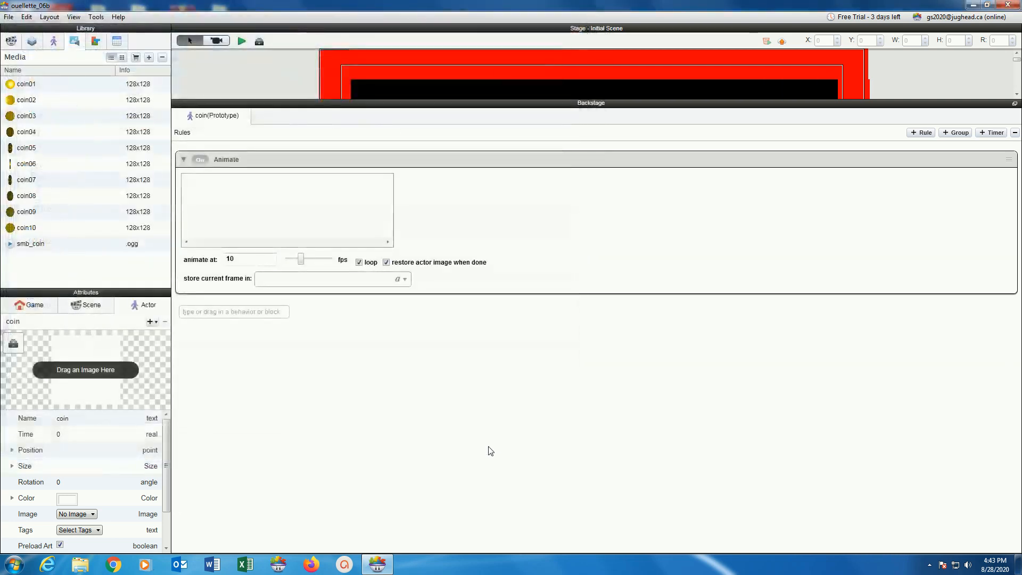
pyautogui.click(8, 17)
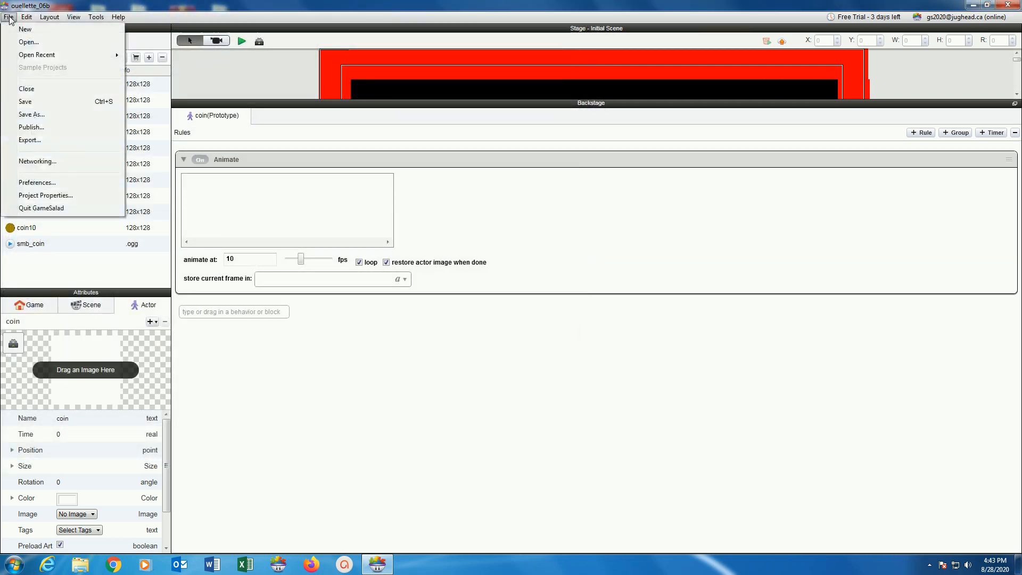
pyautogui.click(25, 101)
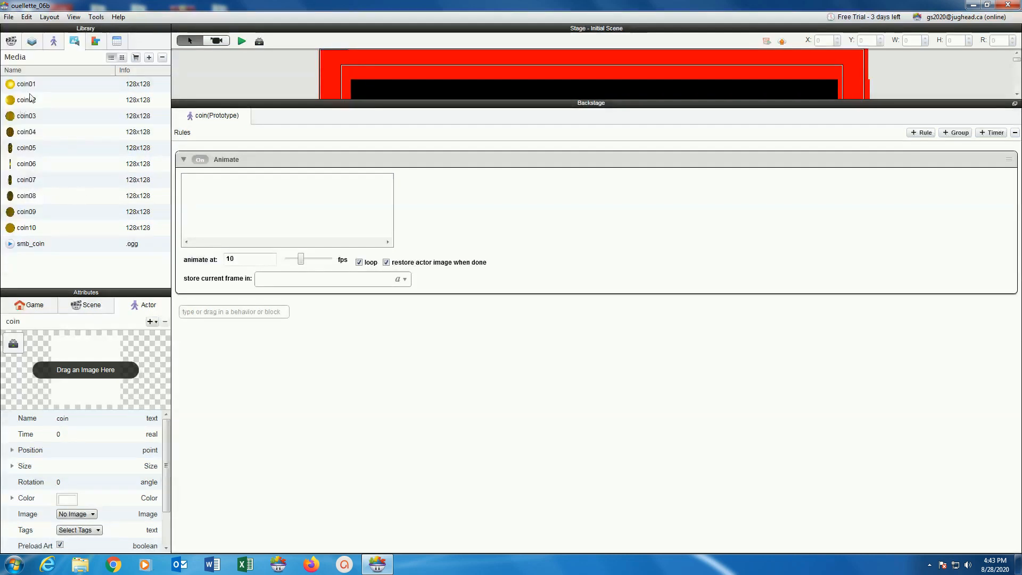
# - Add the images coin01 through coin10 as frames of the coin's Animate behavior
pyautogui.click(22, 87)
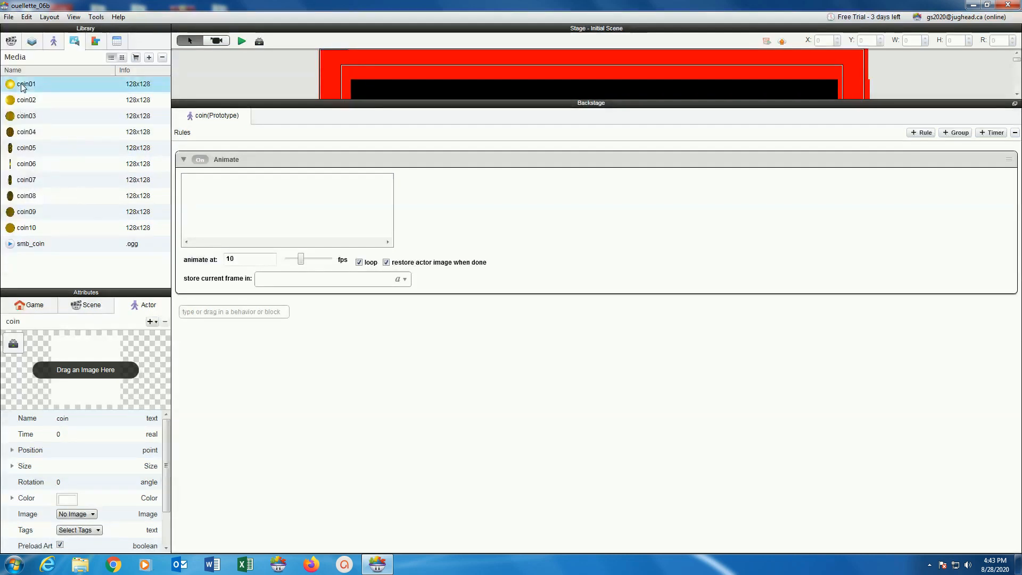
pyautogui.keyDown('shift'); pyautogui.click(26, 229); pyautogui.keyUp('shift')
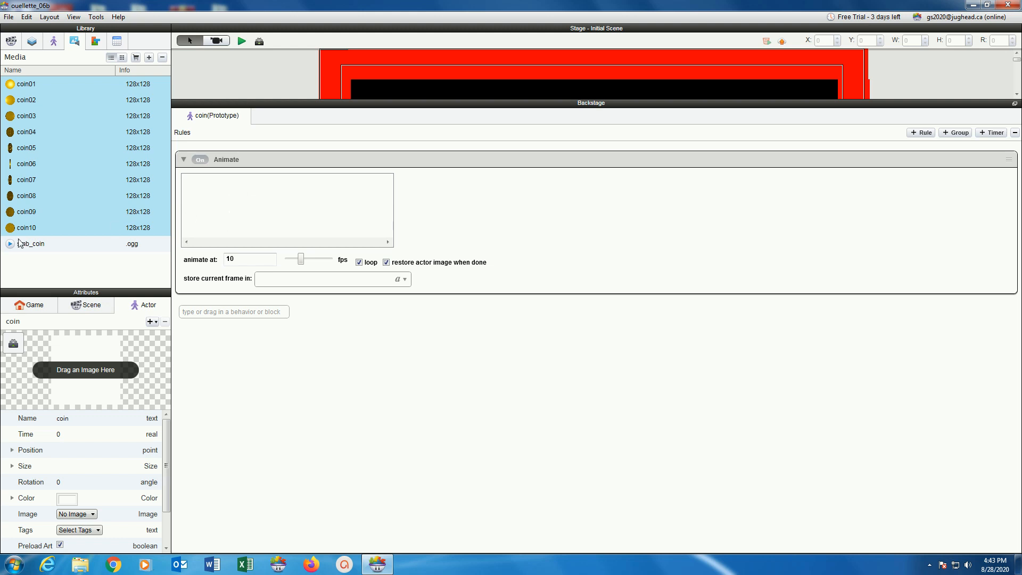
pyautogui.moveTo(12, 228); pyautogui.dragTo(200, 207)
pyautogui.moveTo(202, 243)
pyautogui.mouseDown()
pyautogui.moveTo(372, 246)
pyautogui.moveTo(205, 246)
pyautogui.mouseUp()
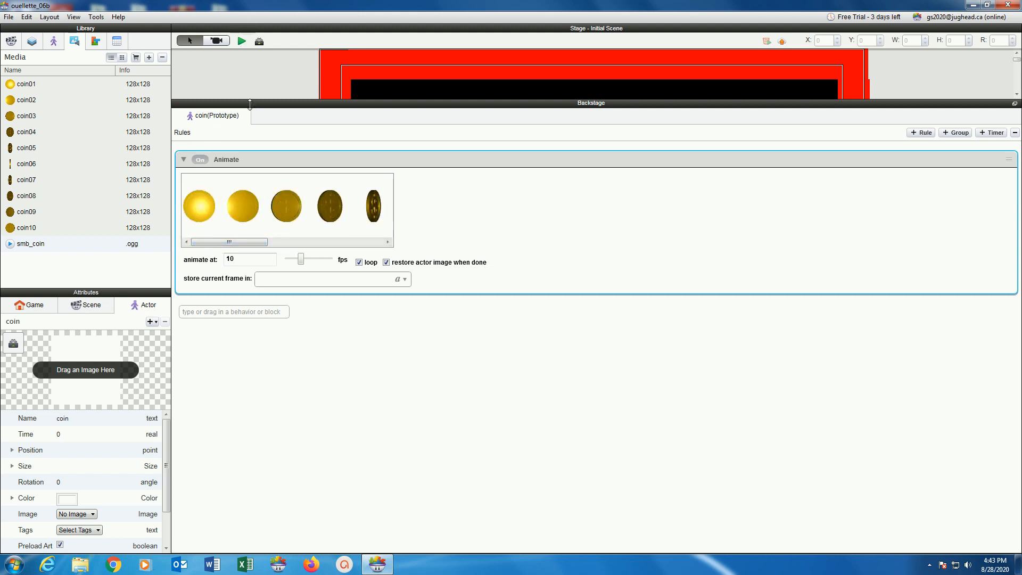
# - Enlarge the stage area and set the coin actor's width and height to 60
pyautogui.moveTo(249, 103); pyautogui.dragTo(243, 344)
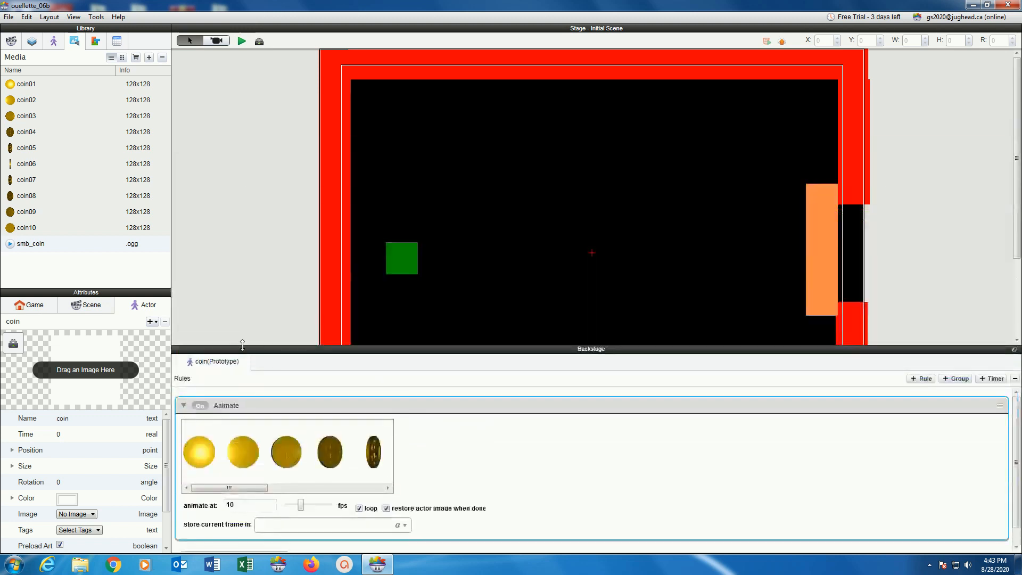
pyautogui.click(58, 45)
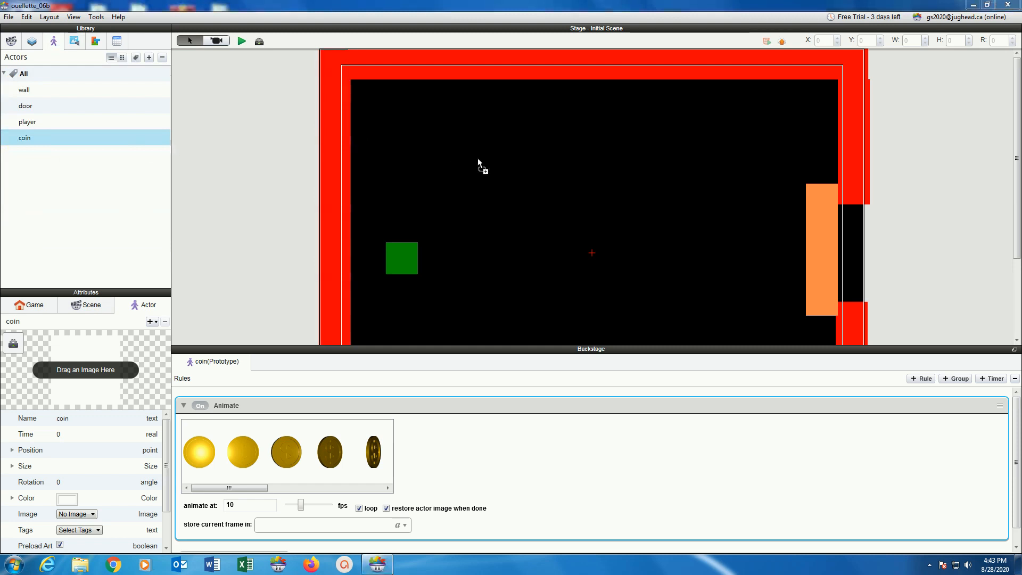
pyautogui.moveTo(26, 139)
pyautogui.mouseDown()
pyautogui.moveTo(3, 141)
pyautogui.moveTo(24, 144)
pyautogui.mouseUp()
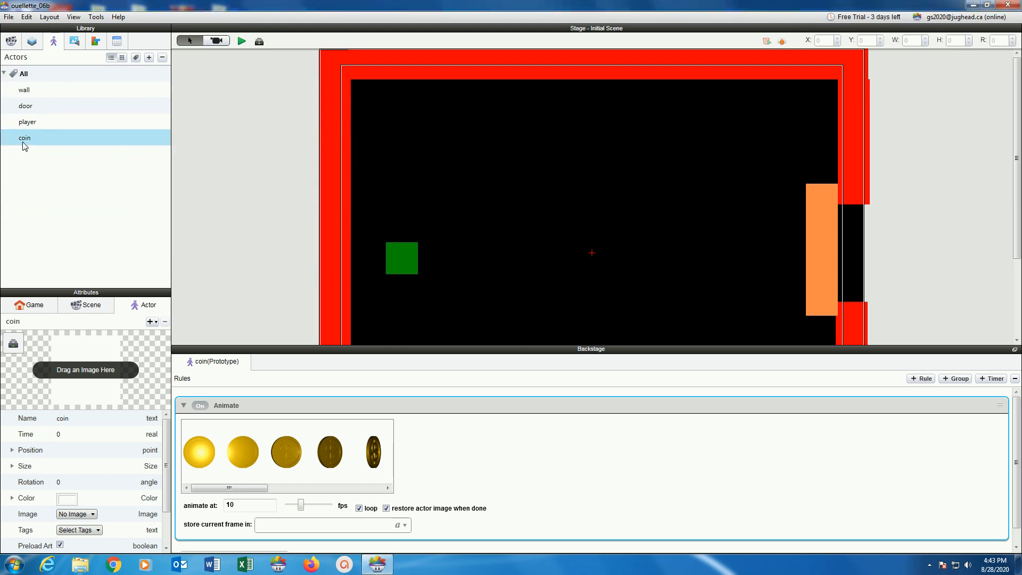
pyautogui.click(11, 466)
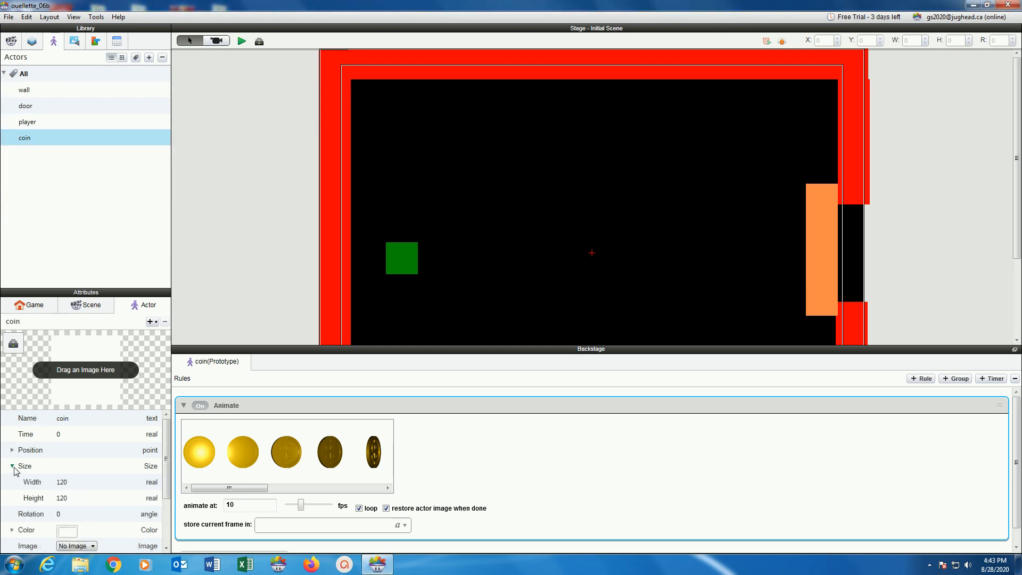
pyautogui.click(63, 486)
pyautogui.click(68, 484)
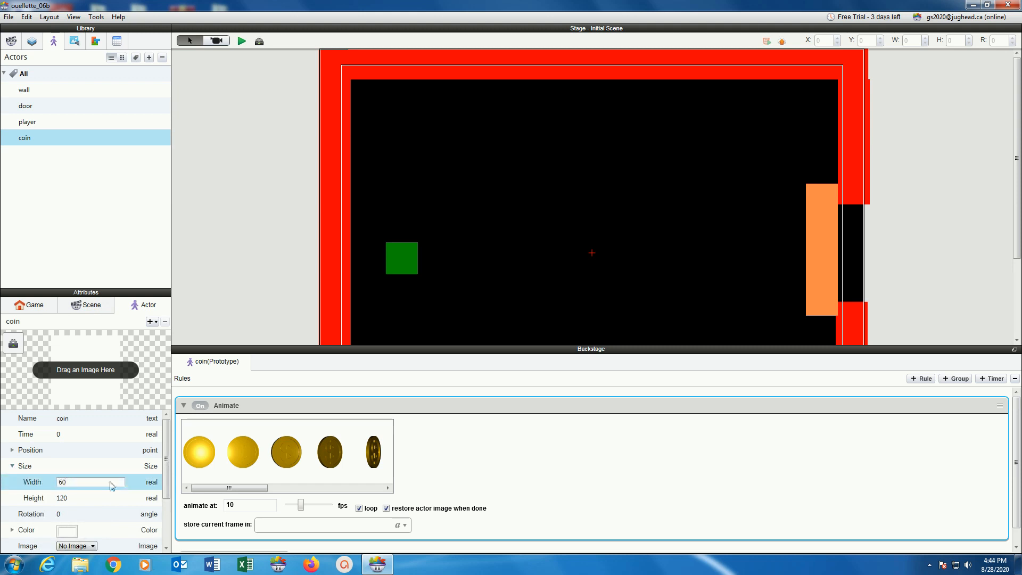
pyautogui.click(60, 498)
pyautogui.click(60, 498)
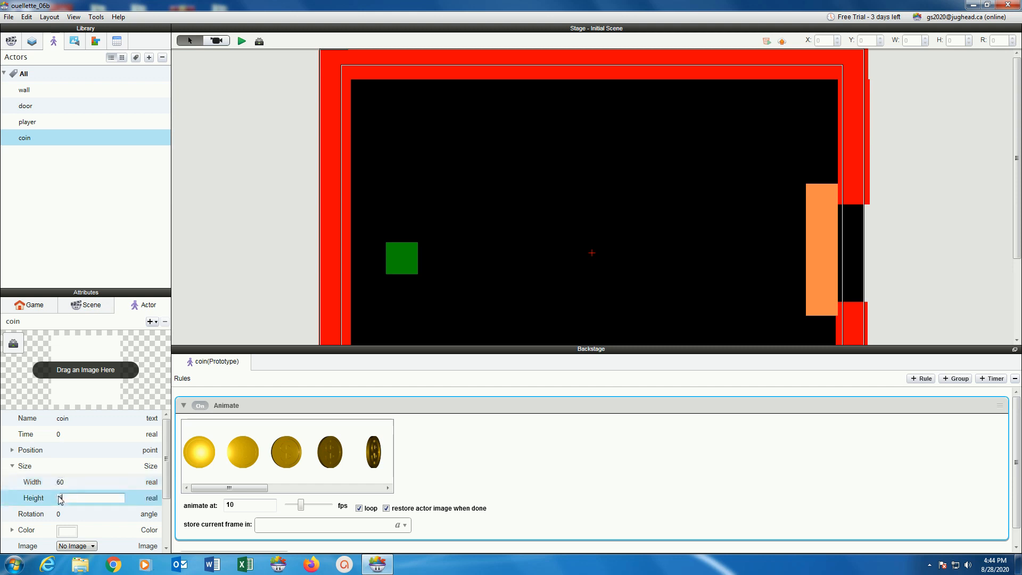
pyautogui.press('Tab')
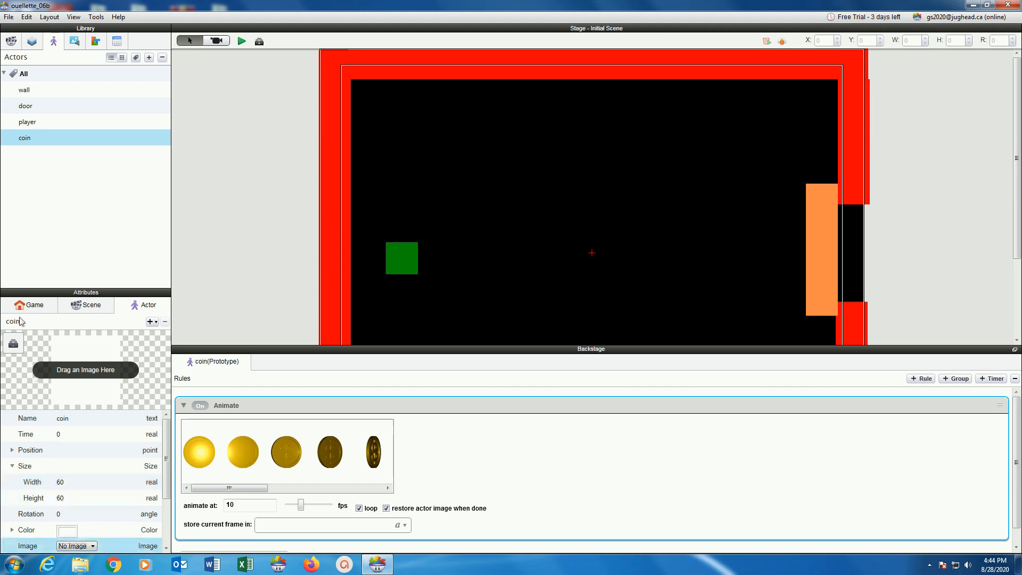
# - Place a coin on the stage at about X 366, Y 521, and preview its animation before returning to the editor
pyautogui.moveTo(27, 138); pyautogui.dragTo(514, 159)
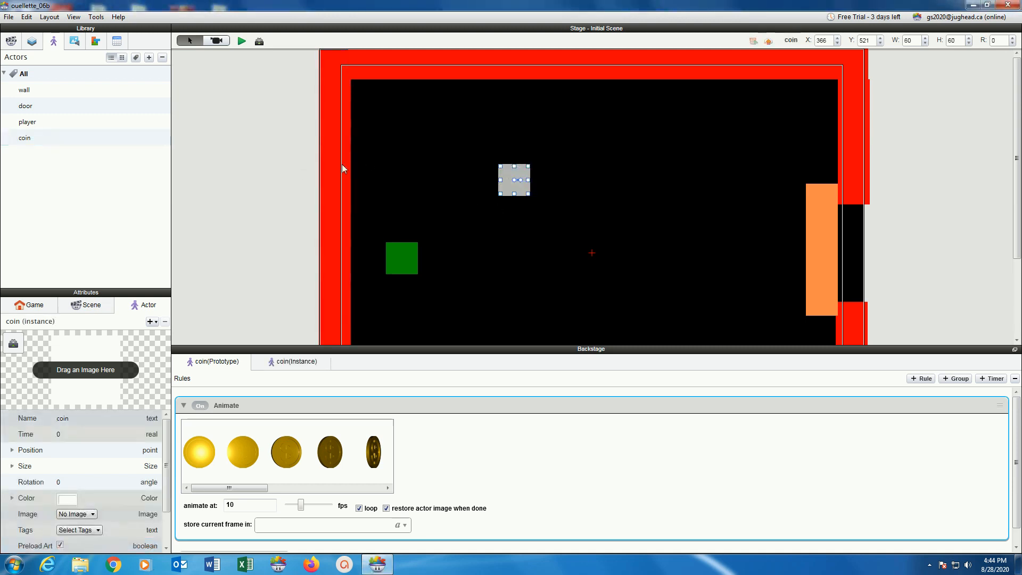
pyautogui.click(242, 41)
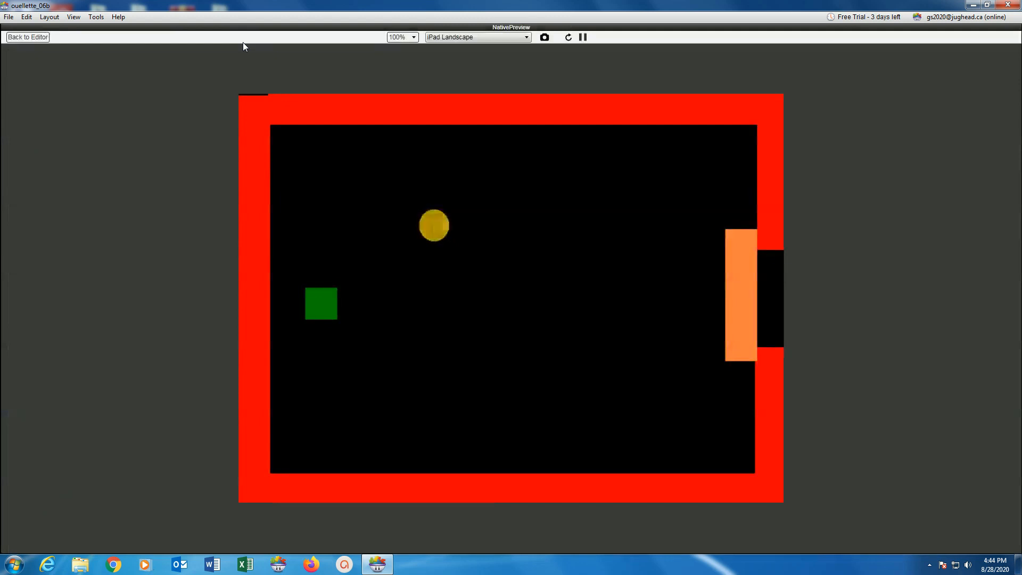
pyautogui.click(38, 38)
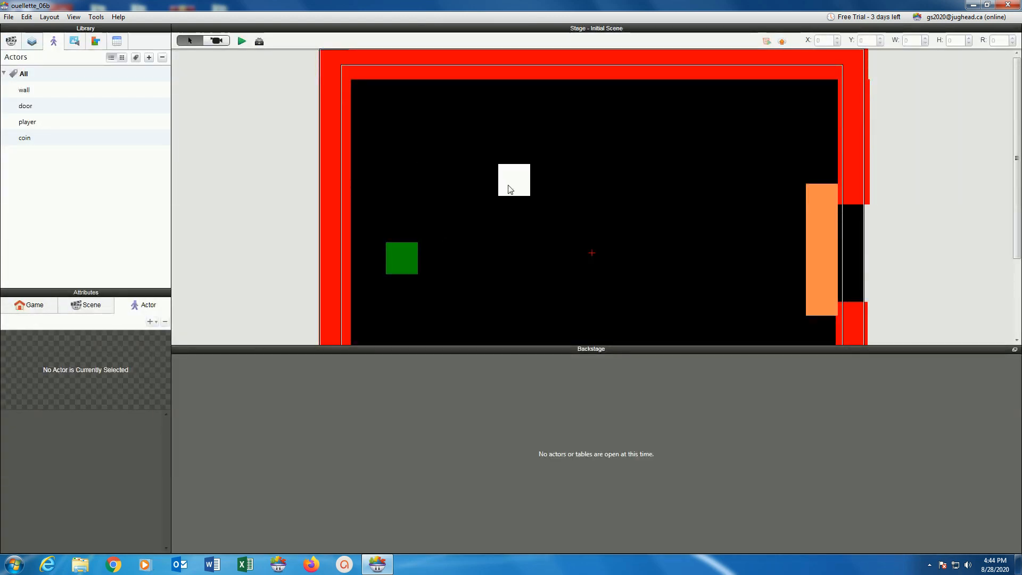
# - Set the image of the coin placed on the stage to coin10
pyautogui.click(510, 189)
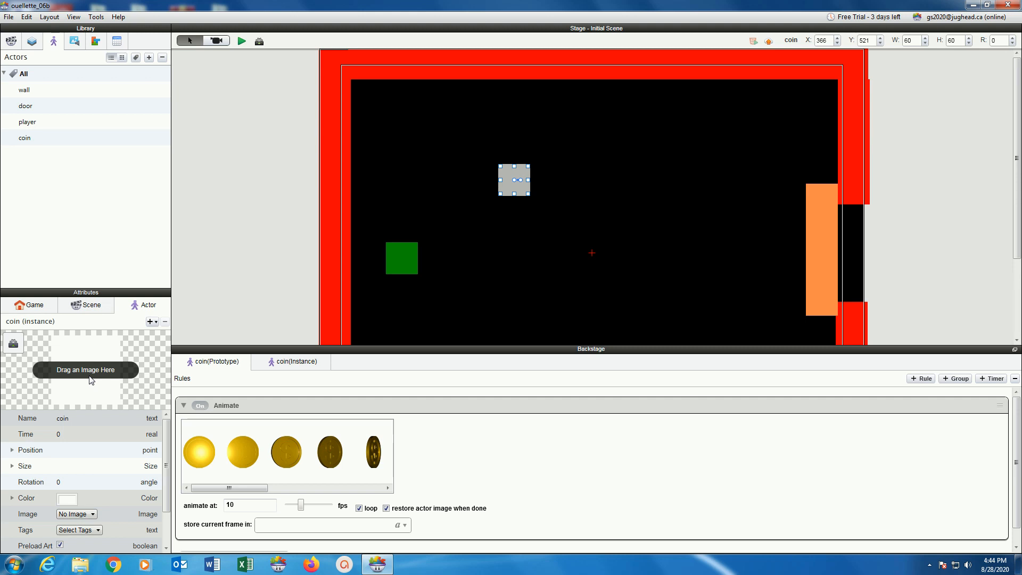
pyautogui.click(70, 514)
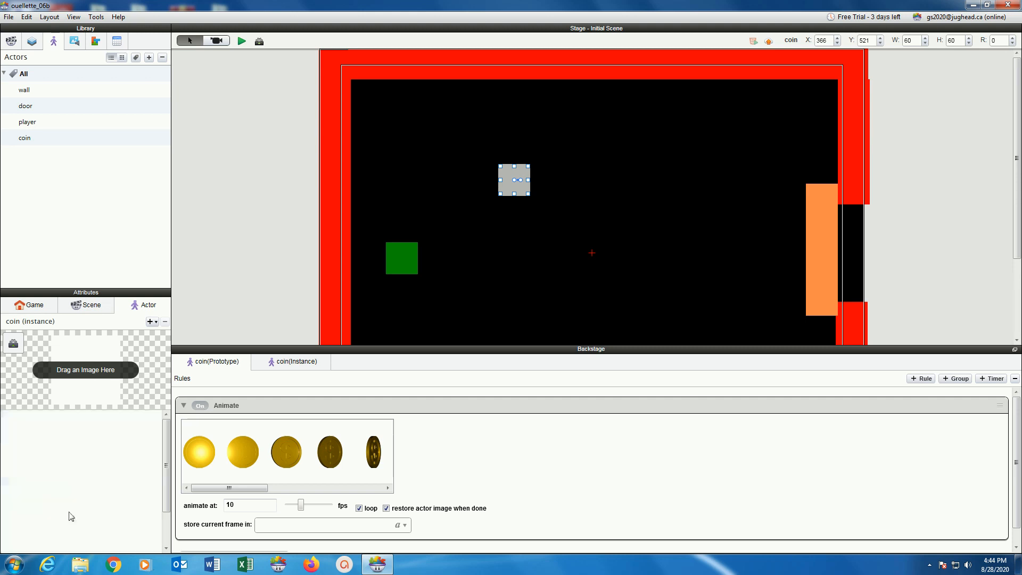
pyautogui.click(69, 514)
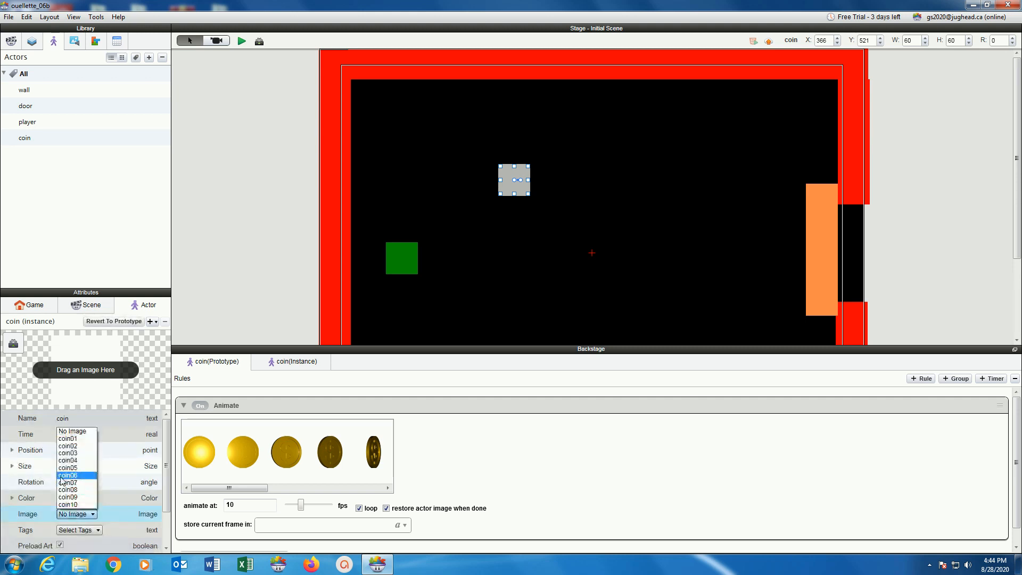
pyautogui.click(72, 504)
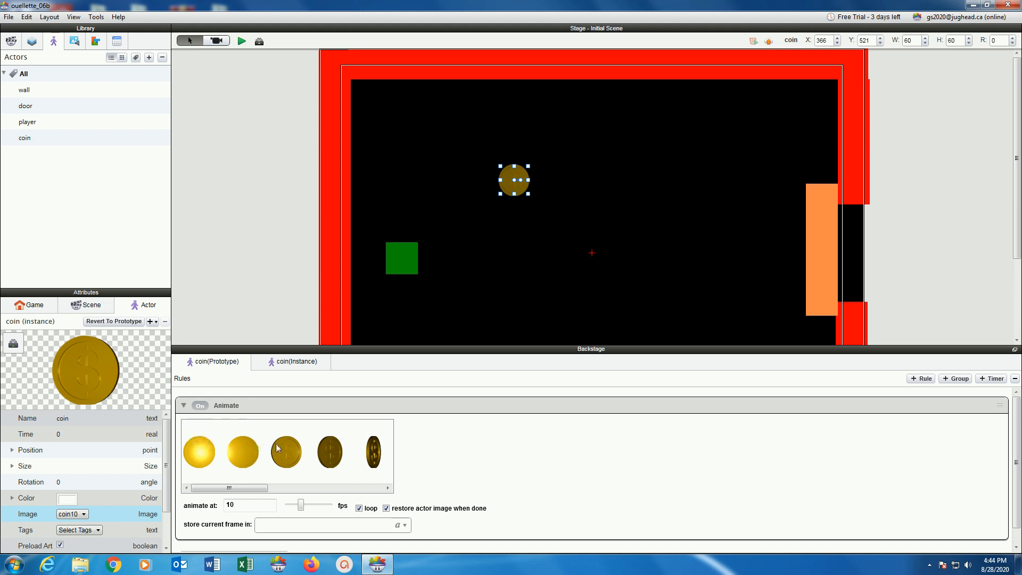
# - Preview the game with the new coin image, return to the editor, and duplicate the coin to about X 322, Y 281
pyautogui.click(242, 41)
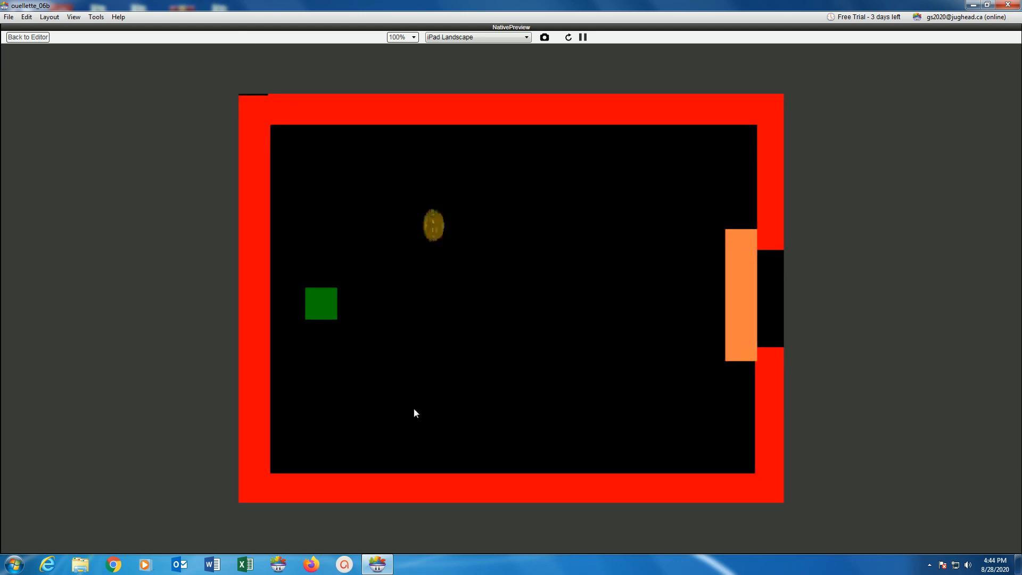
pyautogui.click(10, 38)
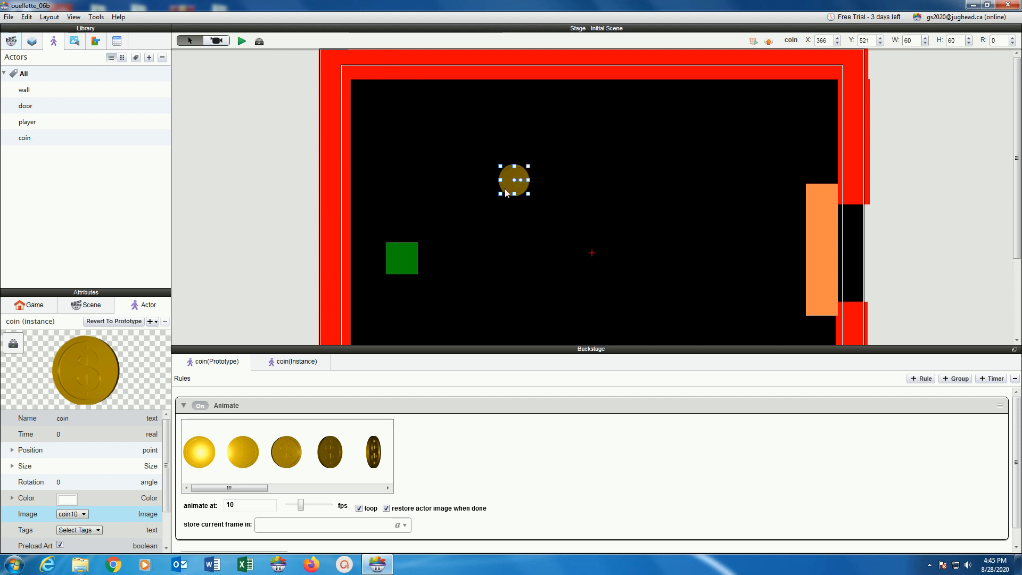
pyautogui.keyDown('alt'); pyautogui.moveTo(510, 171); pyautogui.dragTo(484, 294); pyautogui.keyUp('alt')
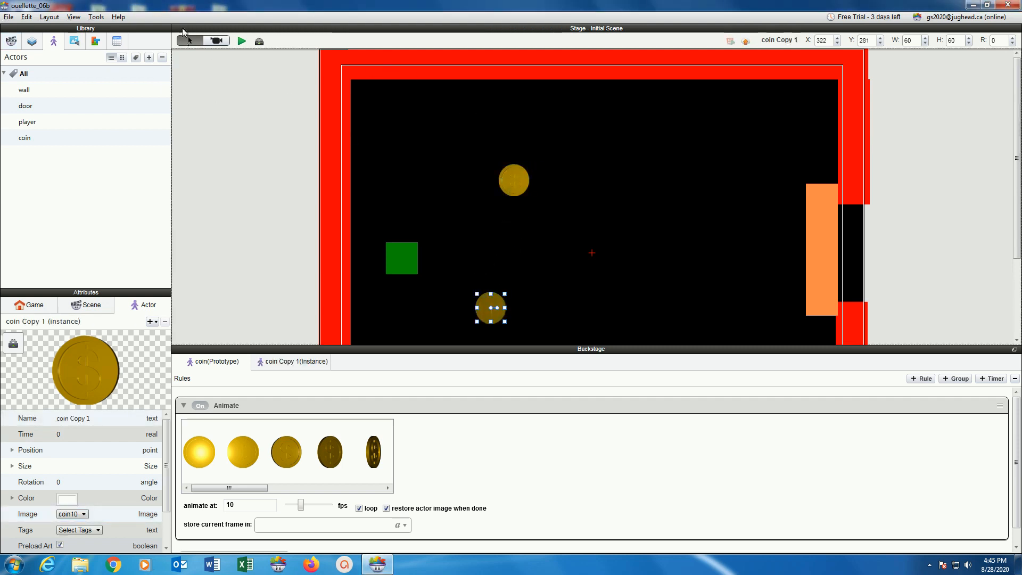
# - Duplicate the coin to three more spots: near the scene's centre, its lower-right area, and about X 750, Y 638
pyautogui.click(259, 42)
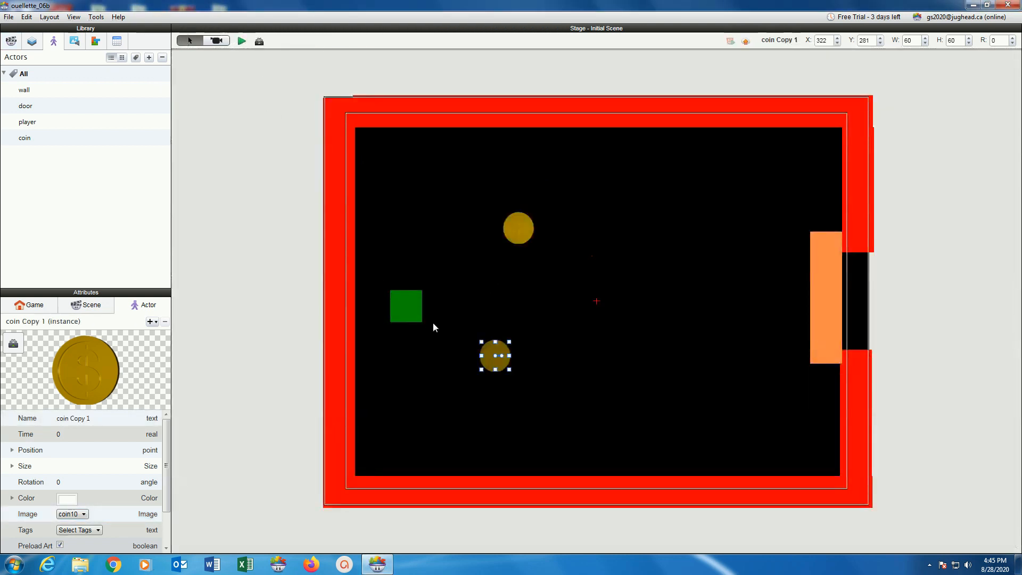
pyautogui.keyDown('alt'); pyautogui.moveTo(483, 356); pyautogui.dragTo(722, 141); pyautogui.keyUp('alt')
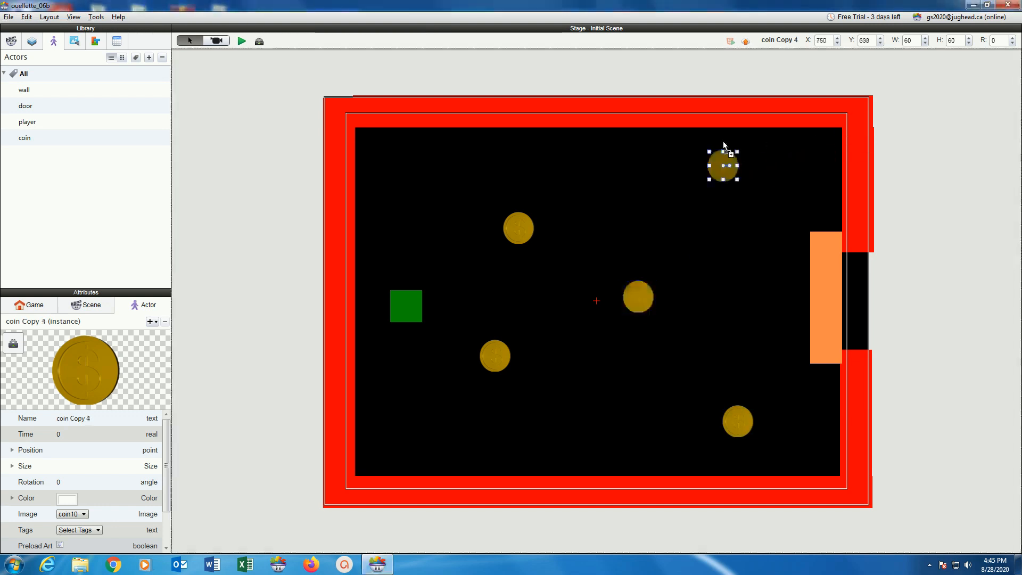
# - Preview the game, move the green player among the five coins to check their interaction, and return to the editor
pyautogui.click(241, 41)
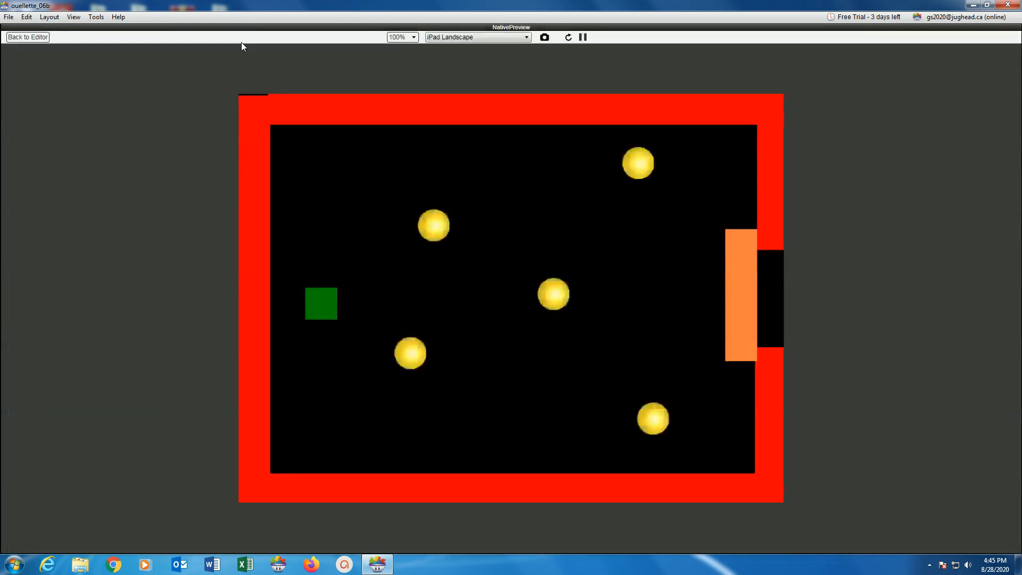
pyautogui.press('Right')
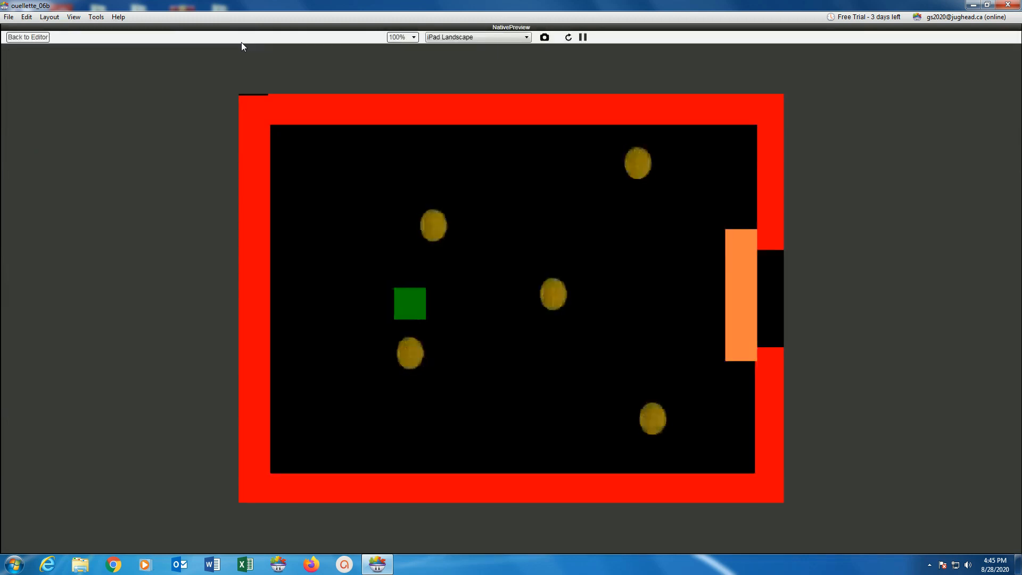
pyautogui.press('Down')
pyautogui.press('Right')
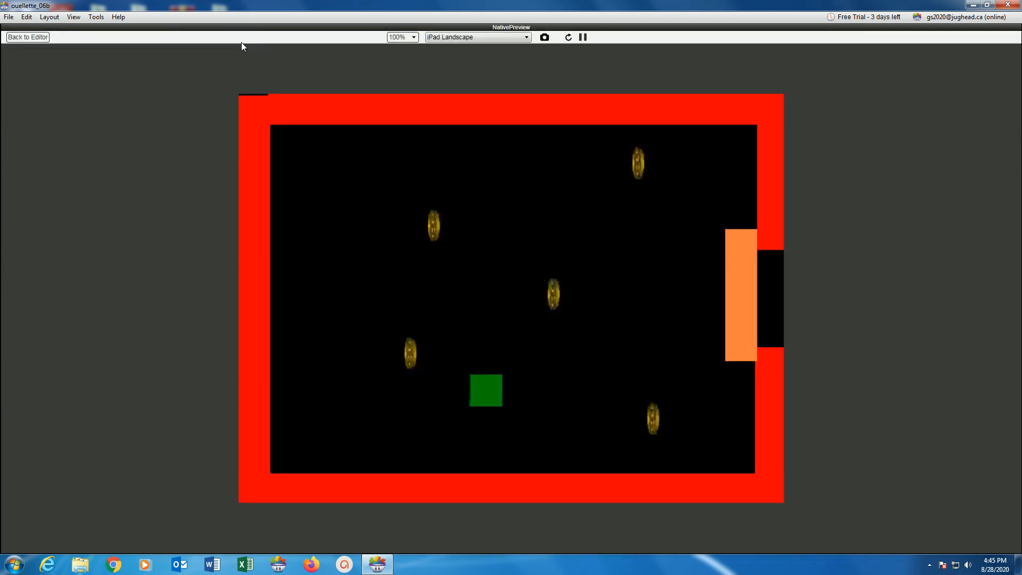
pyautogui.press('Up')
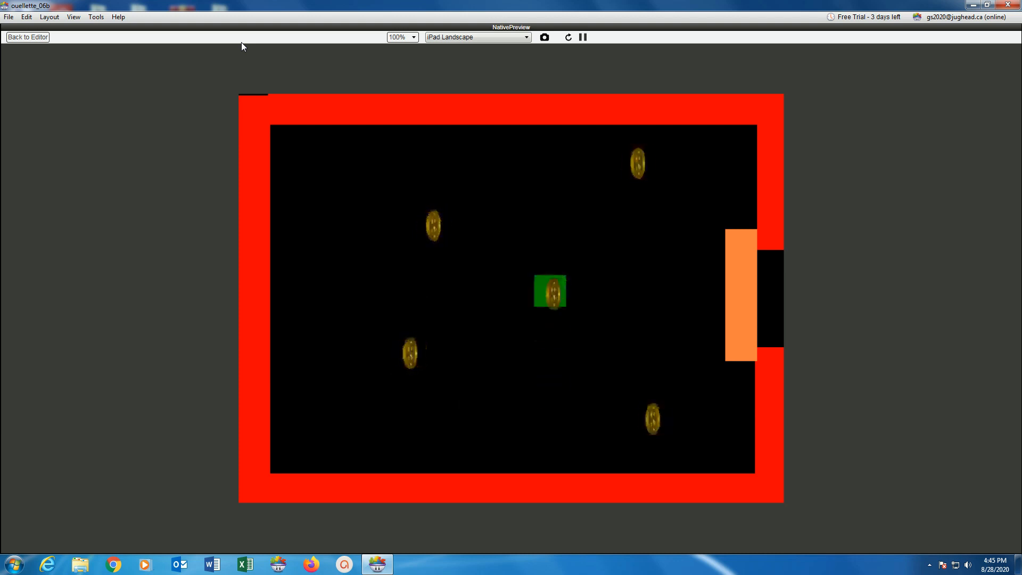
pyautogui.press('Left')
pyautogui.press('Left')
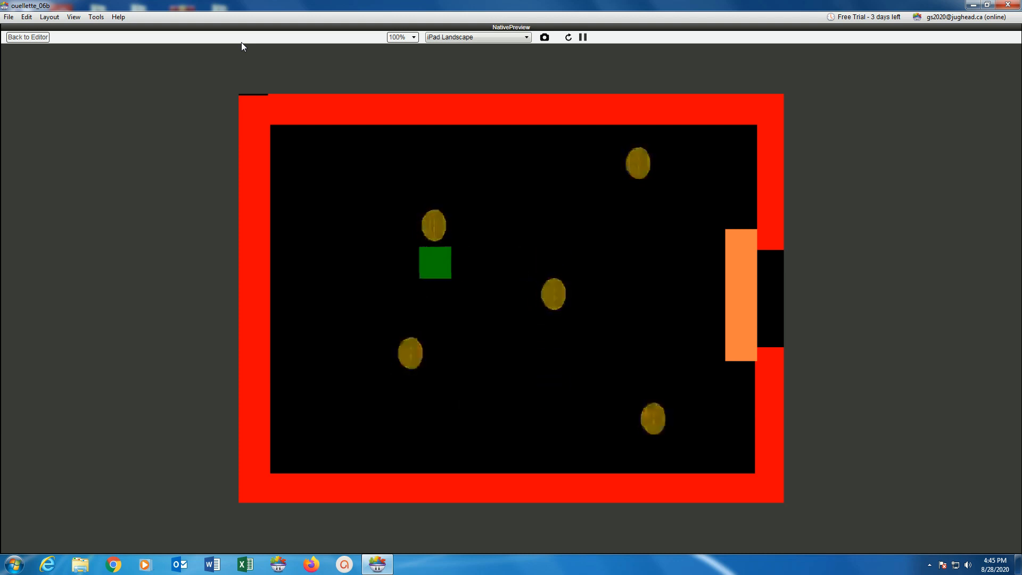
pyautogui.press('Up')
pyautogui.press('Down')
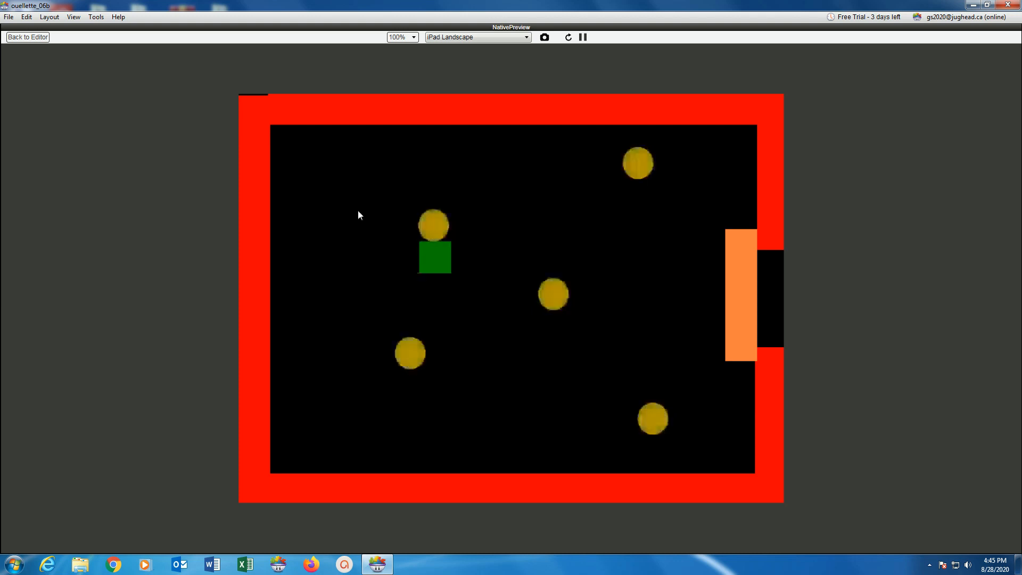
pyautogui.click(18, 38)
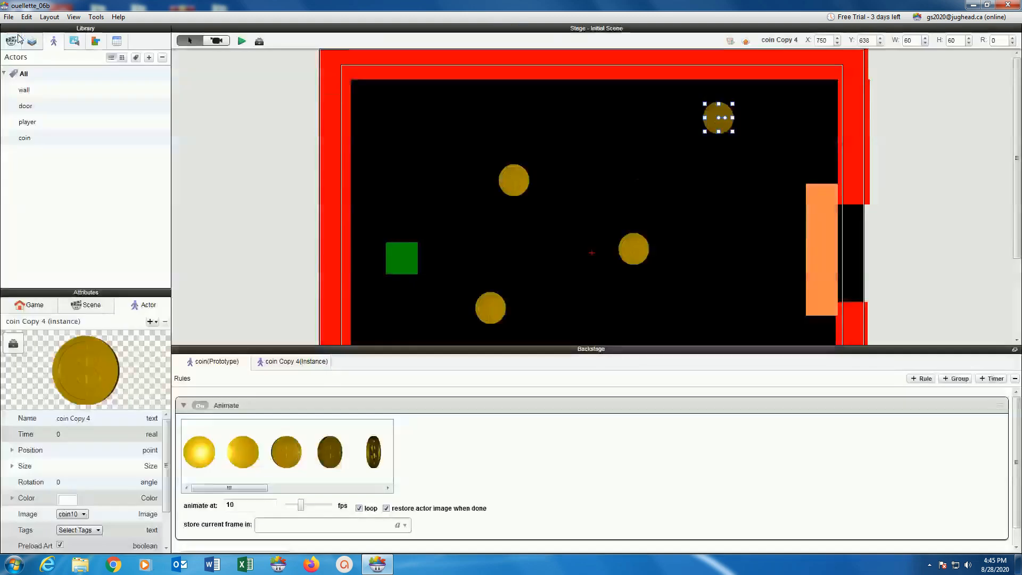
# - Add a rule to the coin actor with a Collision condition for an actor of type player
pyautogui.click(25, 139)
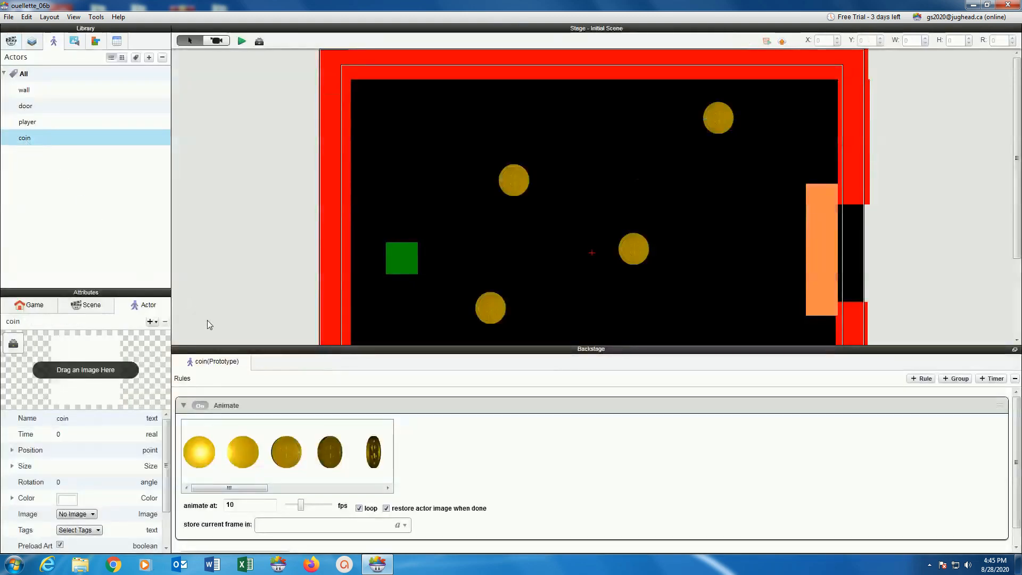
pyautogui.moveTo(223, 349); pyautogui.dragTo(217, 88)
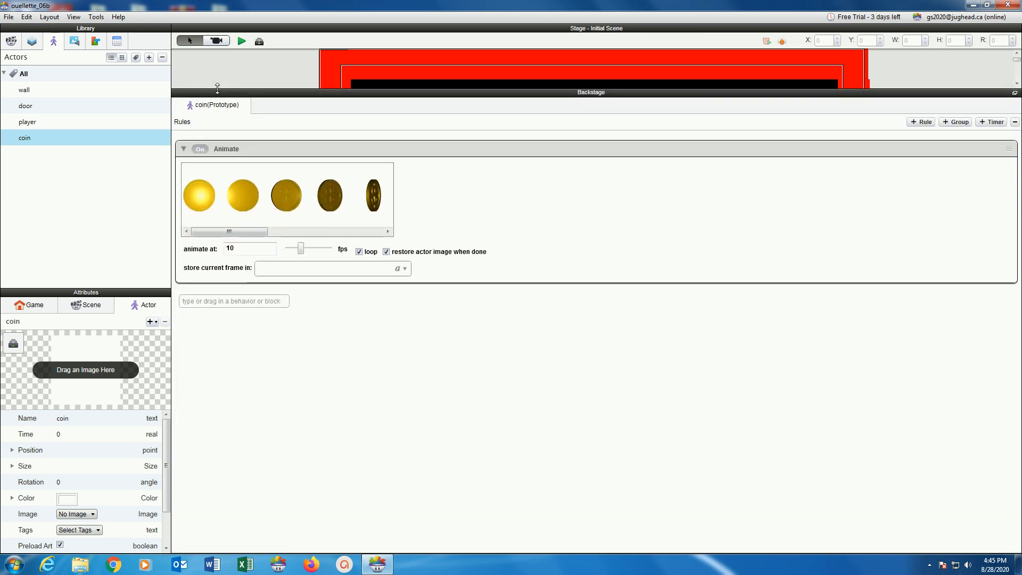
pyautogui.click(922, 122)
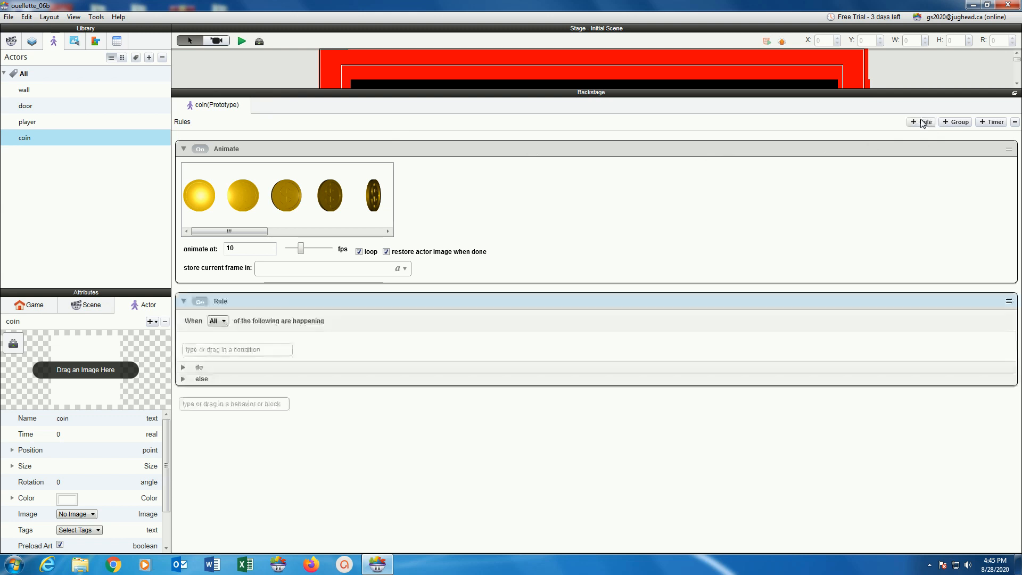
pyautogui.click(209, 350)
pyautogui.write('collision')
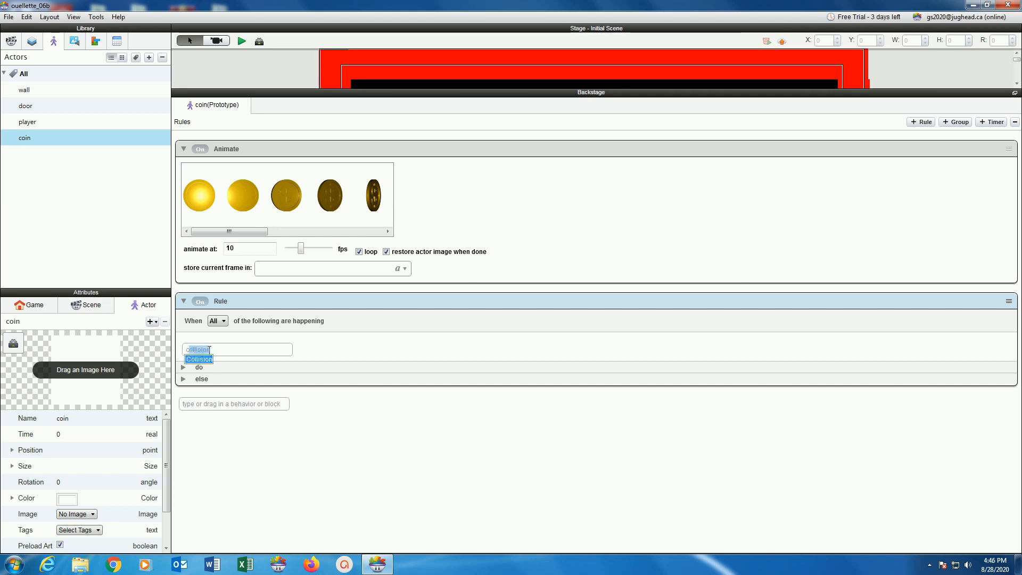
pyautogui.press('Return')
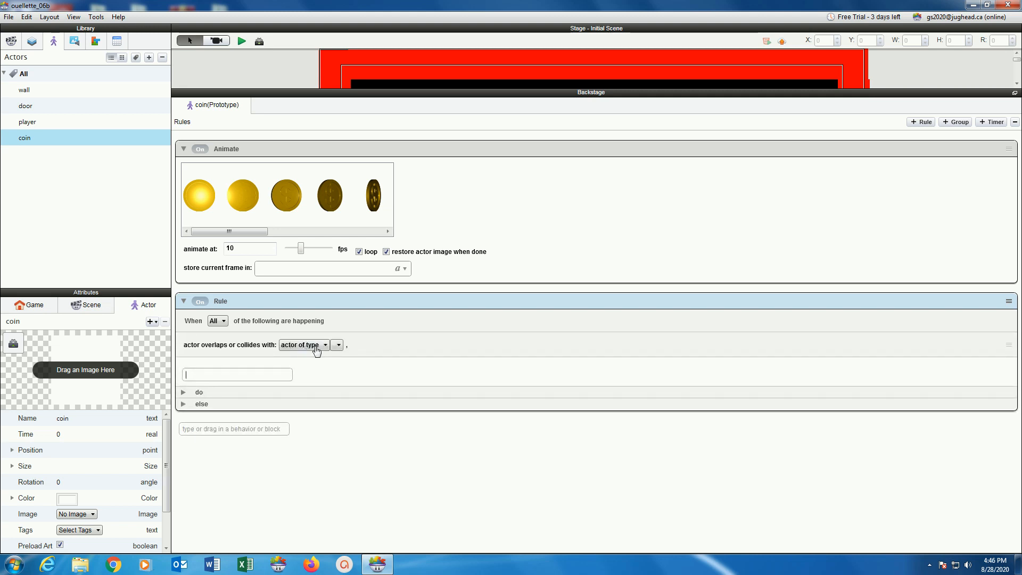
pyautogui.click(336, 346)
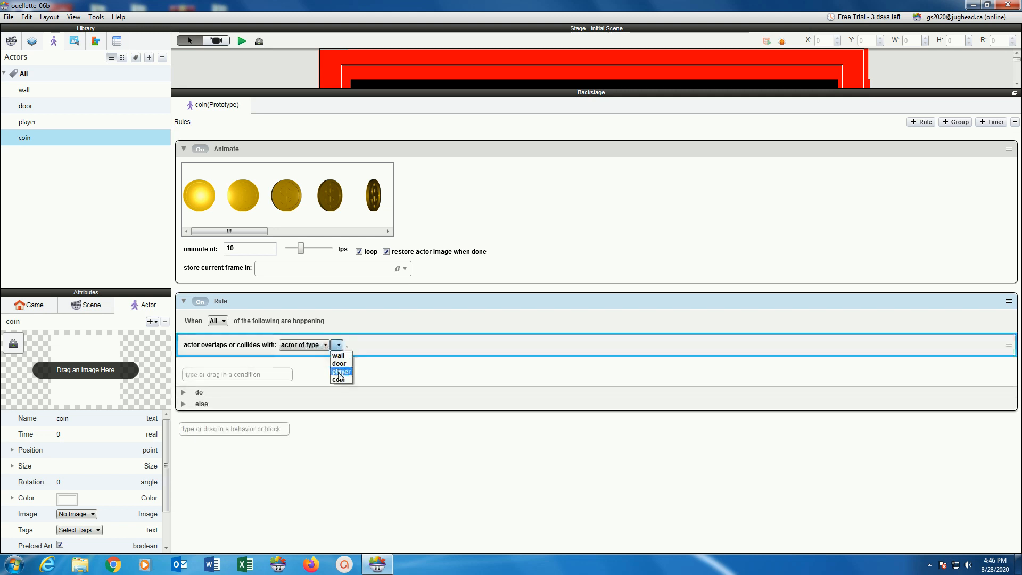
pyautogui.click(341, 376)
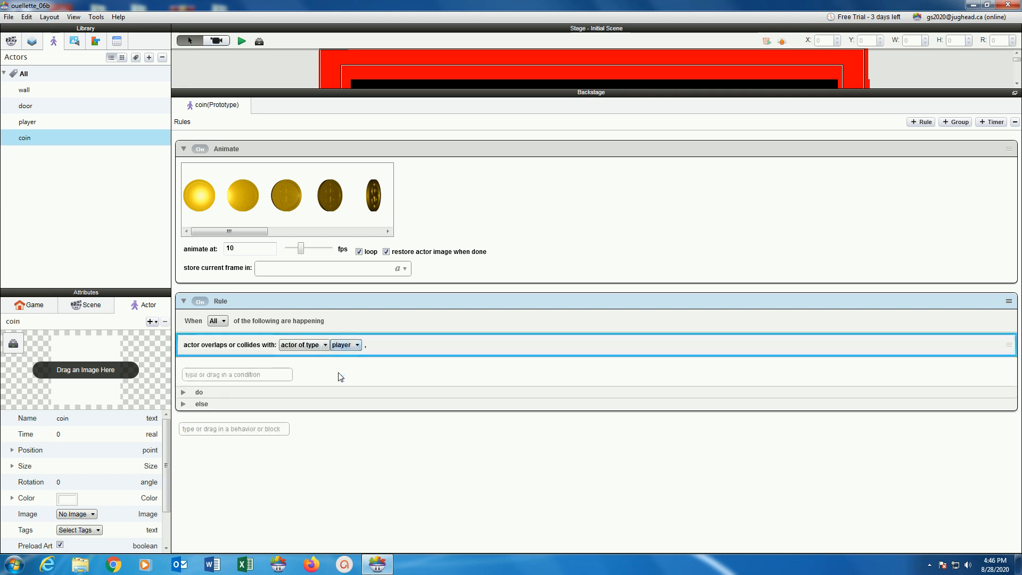
# - Add a Destroy behavior to the do section of the coin's collision rule
pyautogui.click(183, 392)
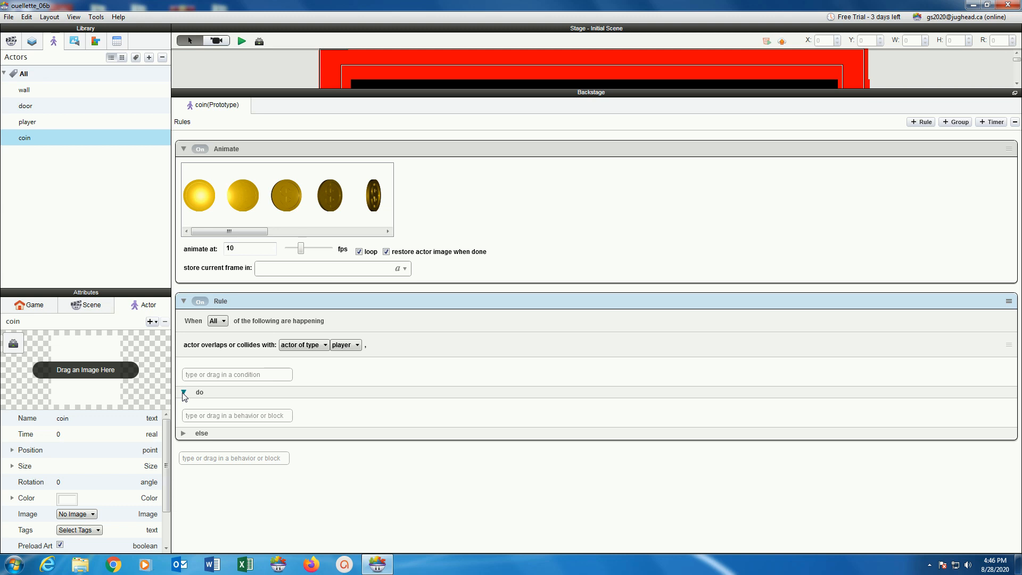
pyautogui.click(189, 414)
pyautogui.write('destro')
pyautogui.click(196, 426)
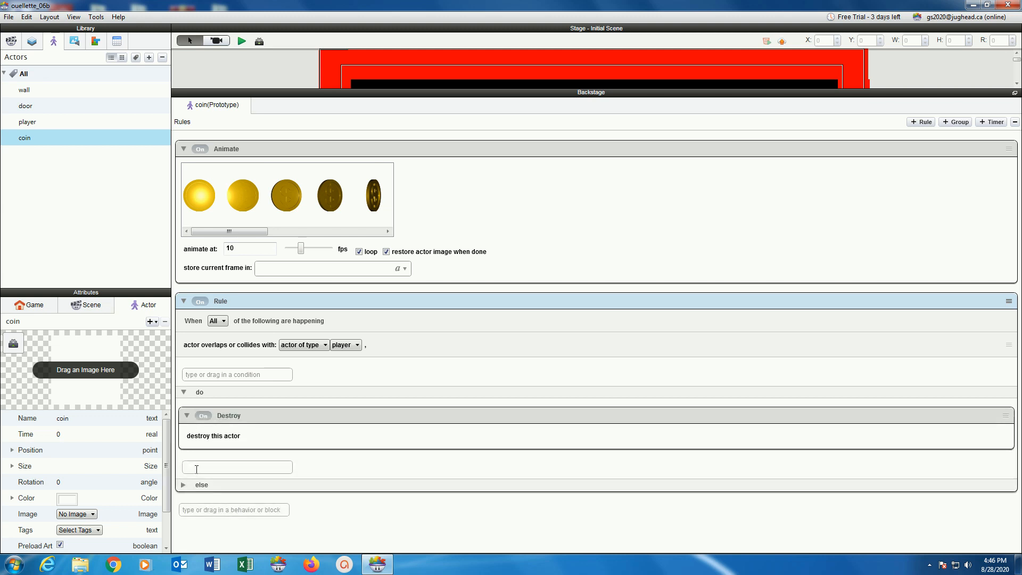
# - Add a Play Sound behavior for smb_coin at volume 1 below Destroy, and save the project
pyautogui.write('platform - Login')
pyautogui.click(195, 532)
pyautogui.scroll(-1, 237, 353)
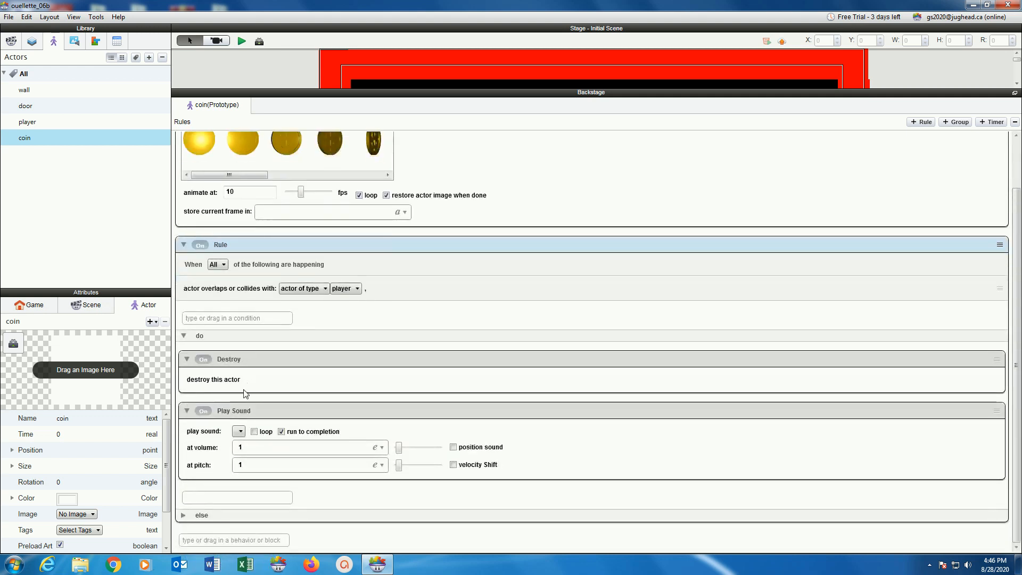
pyautogui.click(239, 431)
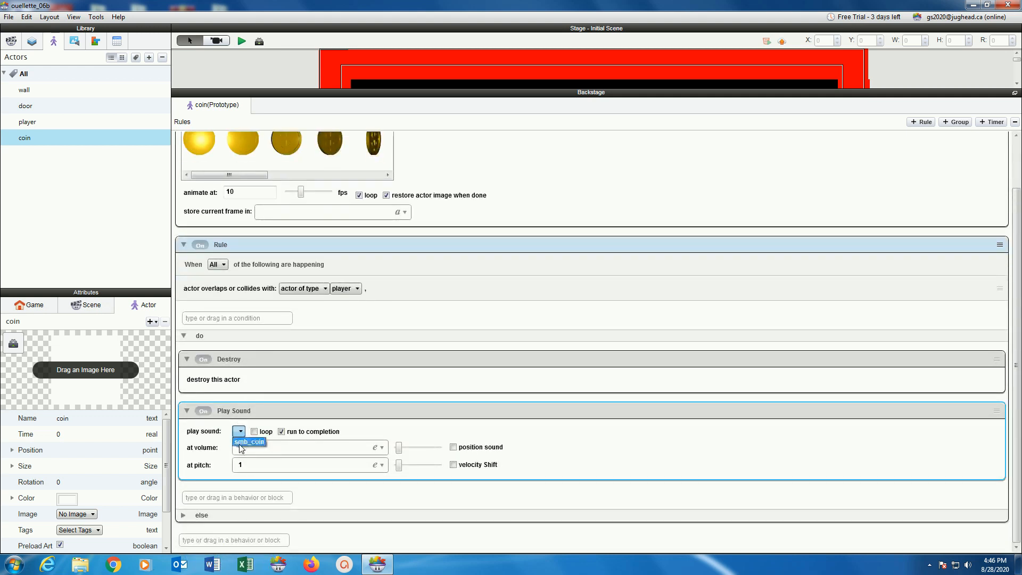
pyautogui.click(242, 442)
pyautogui.click(241, 445)
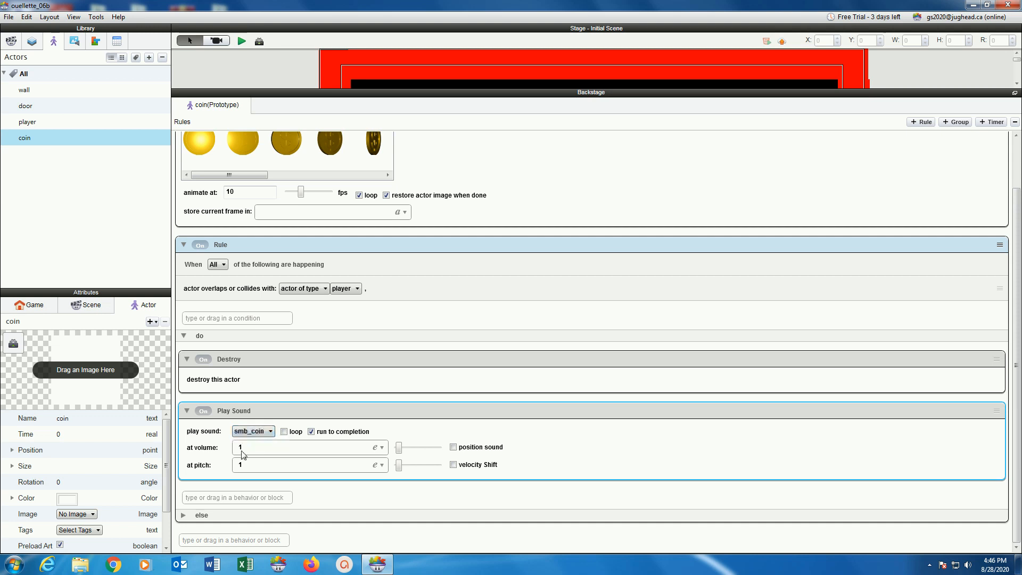
pyautogui.write('1')
pyautogui.click(5, 18)
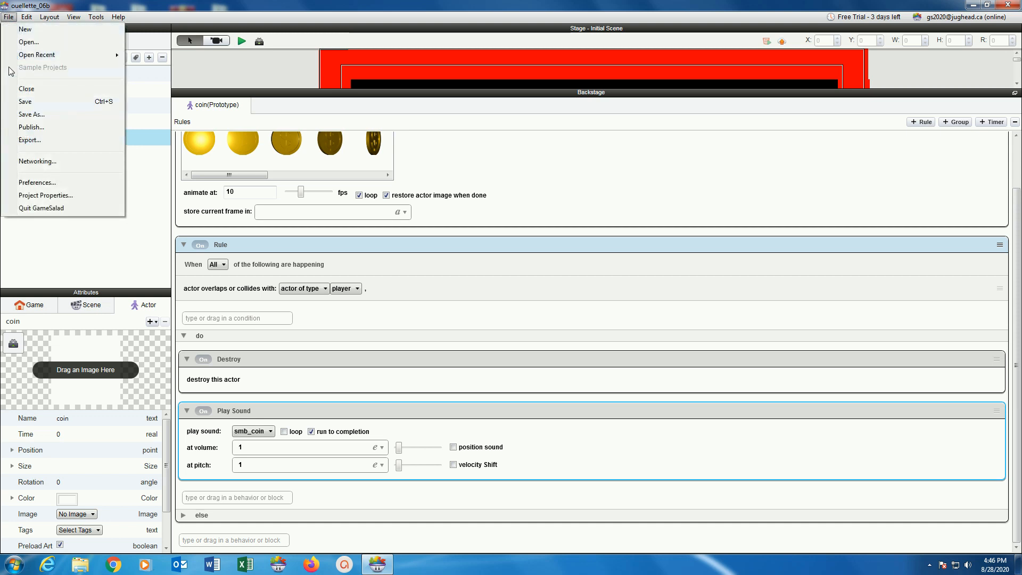
pyautogui.click(59, 101)
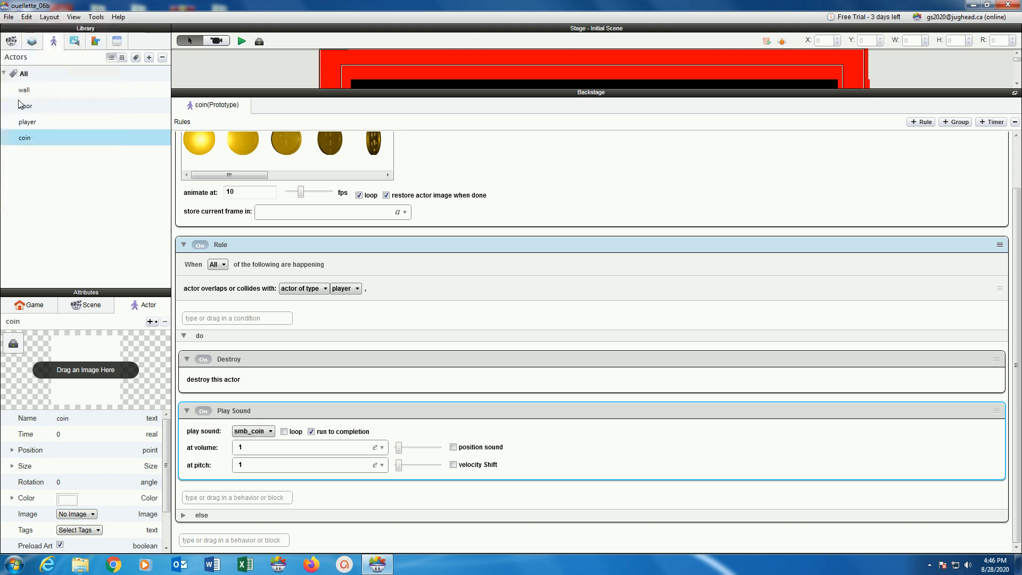
# - Preview the game, steer the player into several coins to test collecting them, and return to the editor
pyautogui.click(241, 40)
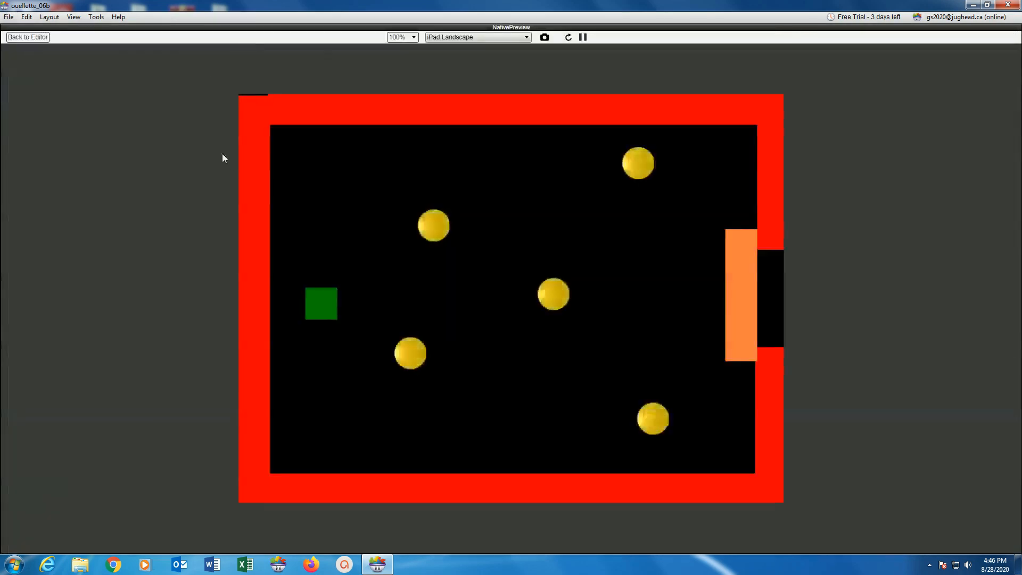
pyautogui.press('Right')
pyautogui.press('Right')
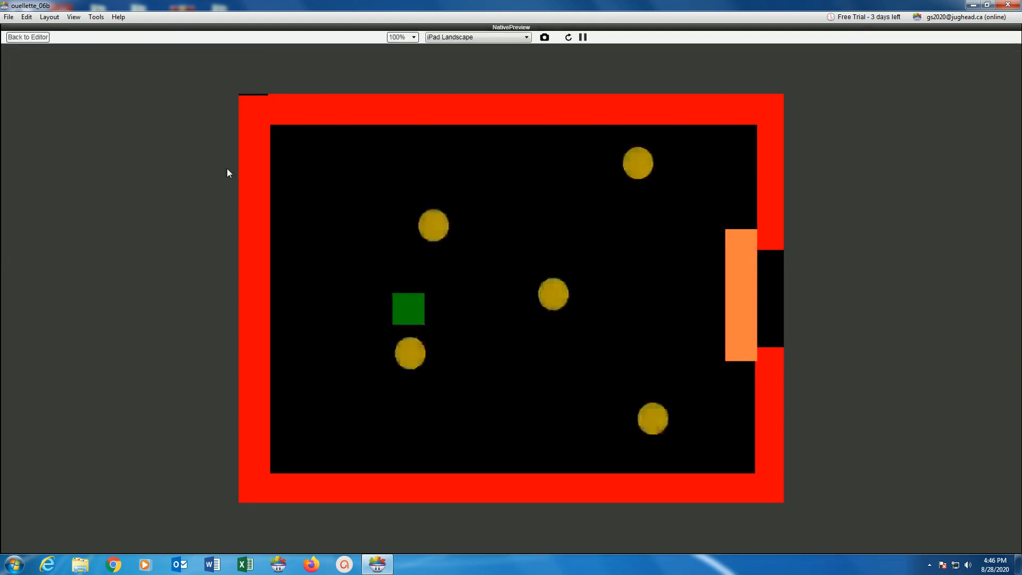
pyautogui.press('Down')
pyautogui.press('Right')
pyautogui.press('Up')
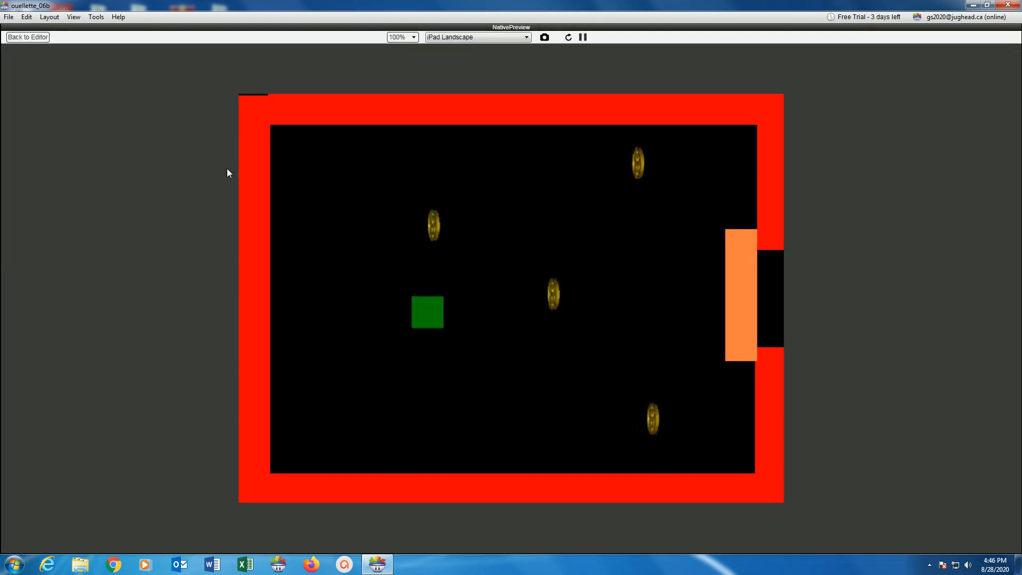
pyautogui.press('Right')
pyautogui.press('Right')
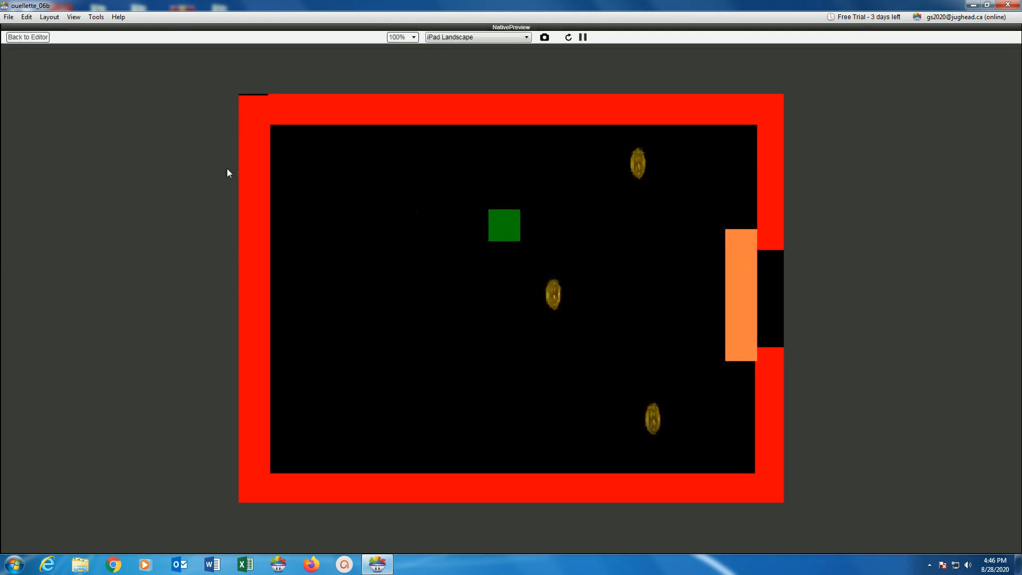
pyautogui.press('Down')
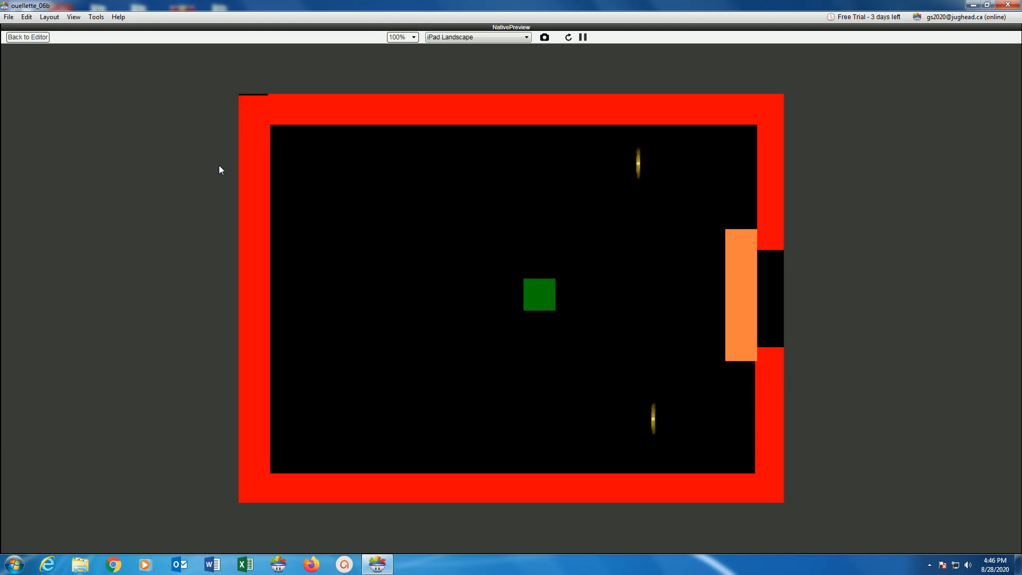
pyautogui.click(28, 36)
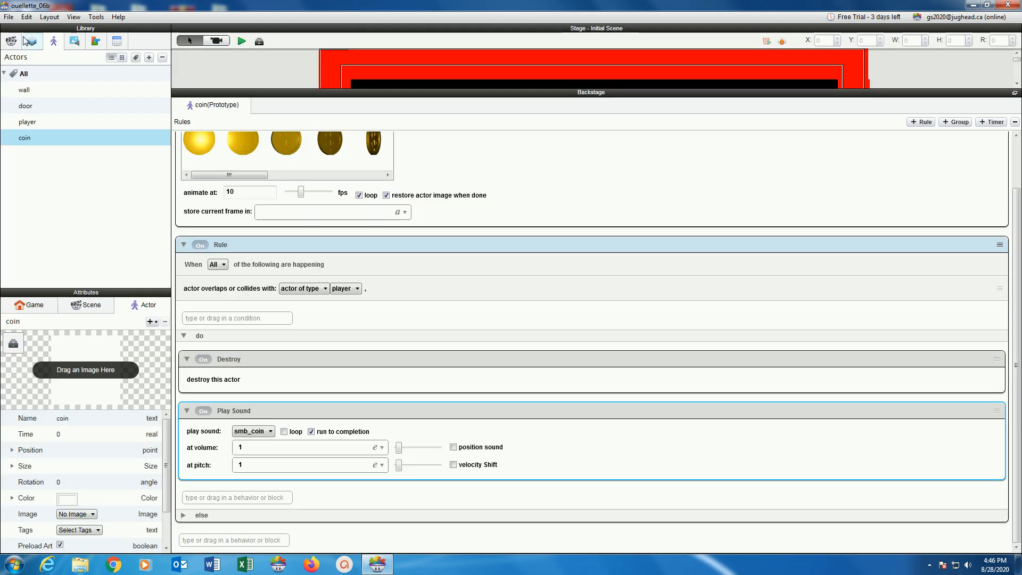
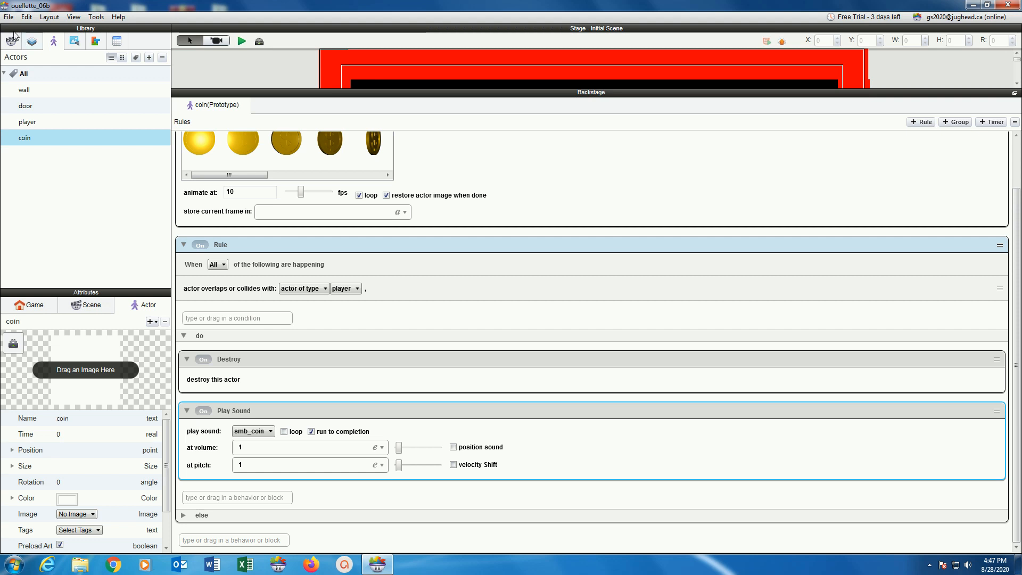
# - Add an integer game attribute and name it Score
pyautogui.click(33, 306)
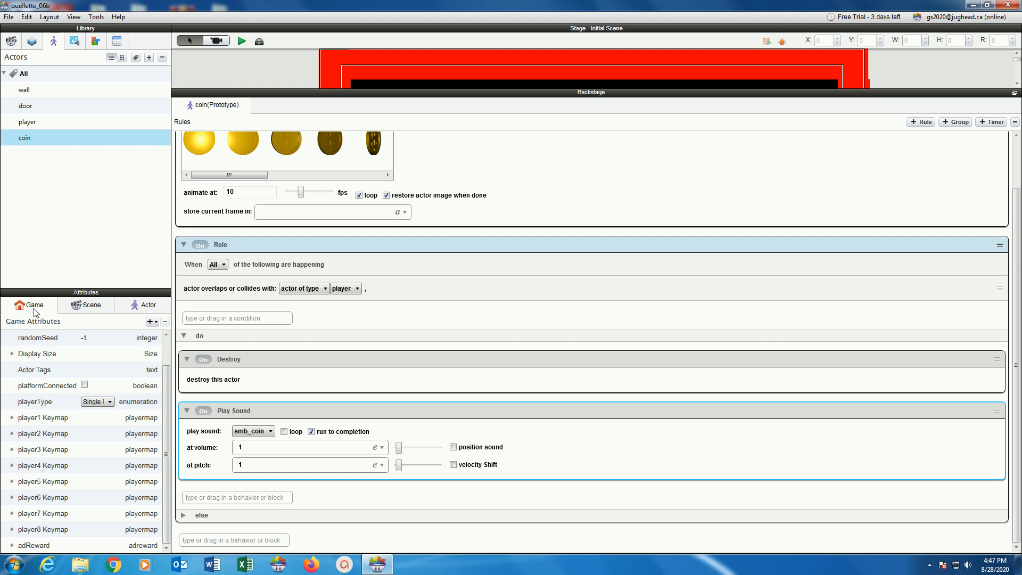
pyautogui.click(152, 322)
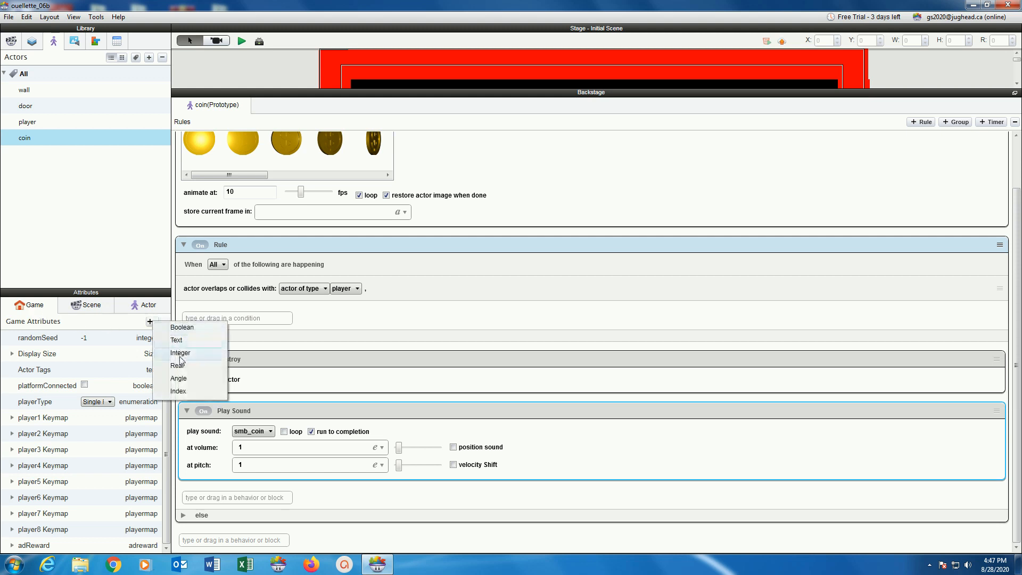
pyautogui.click(180, 352)
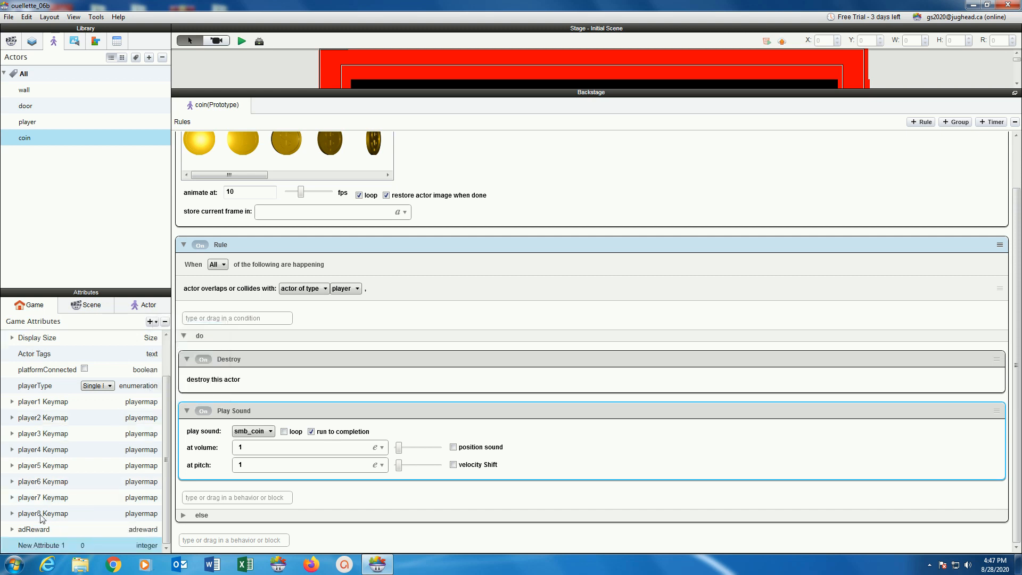
pyautogui.doubleClick(44, 545)
pyautogui.write('Score')
pyautogui.press('Return')
# - Rename the coin's collision rule to "collide with player"
pyautogui.click(226, 246)
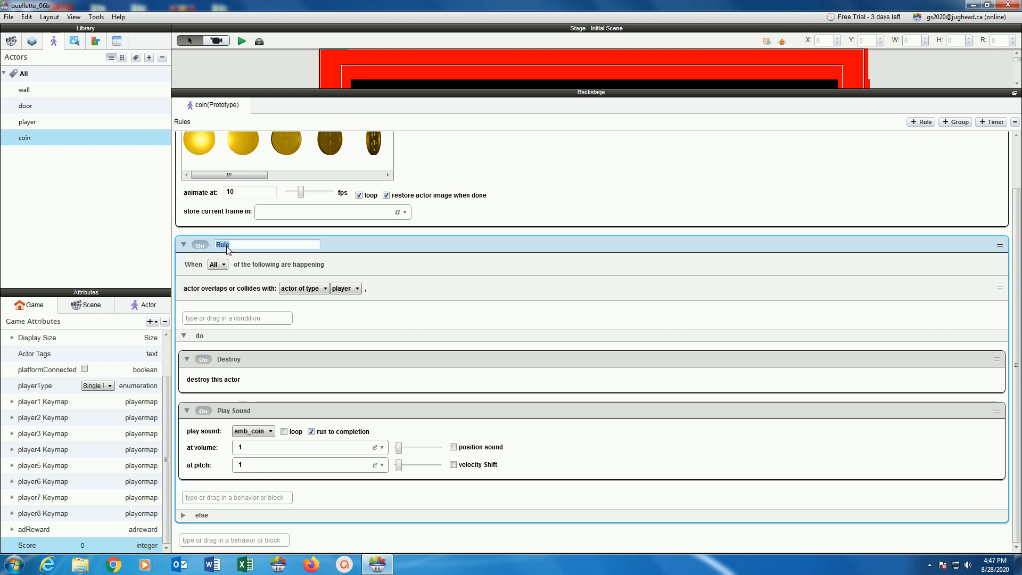
pyautogui.write('collide with player')
pyautogui.press('Return')
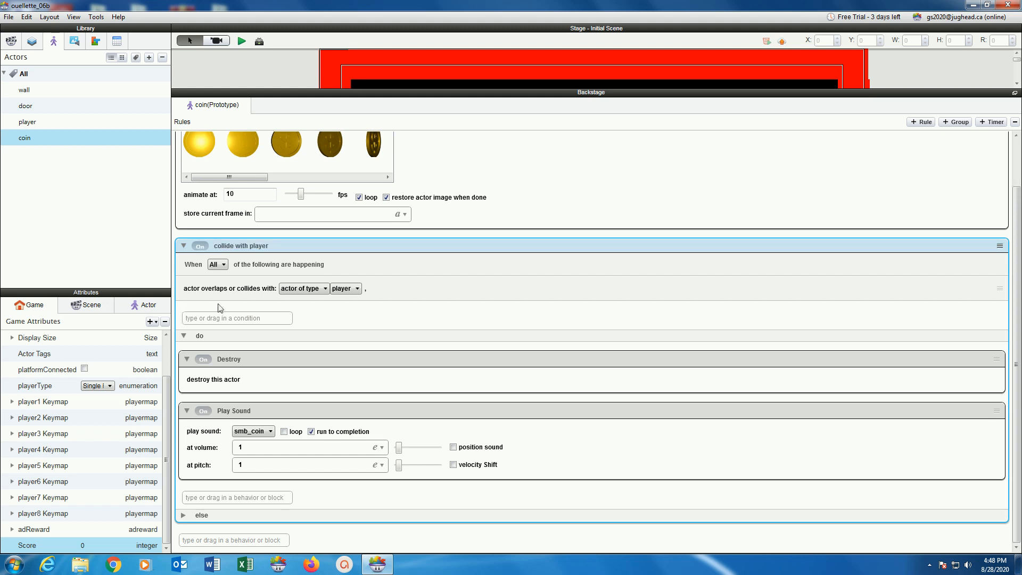
# - Add a Change Attribute behavior below Play Sound in the coin's collision rule and target game.Score
pyautogui.click(195, 498)
pyautogui.write('change Attribute')
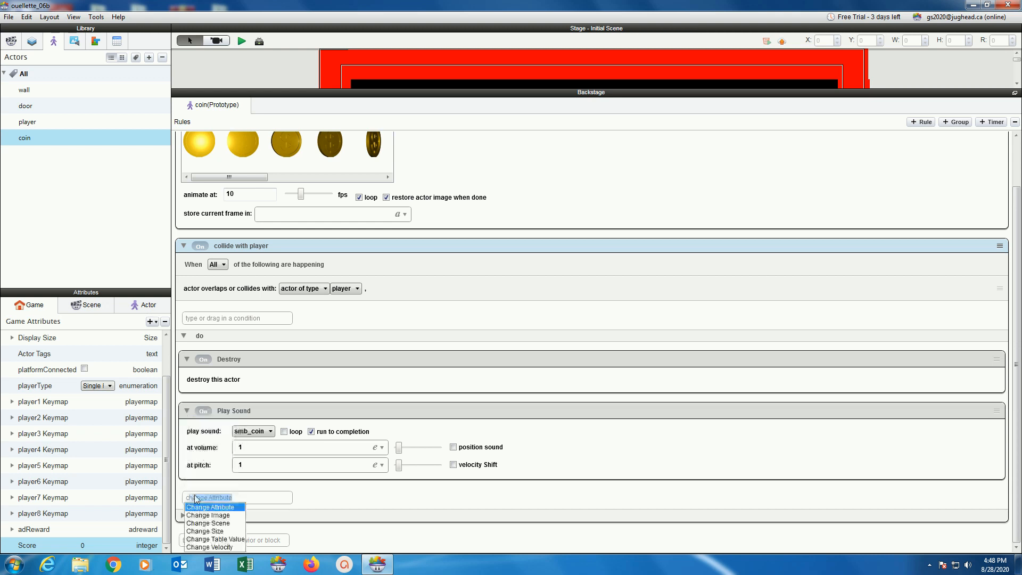
pyautogui.click(205, 507)
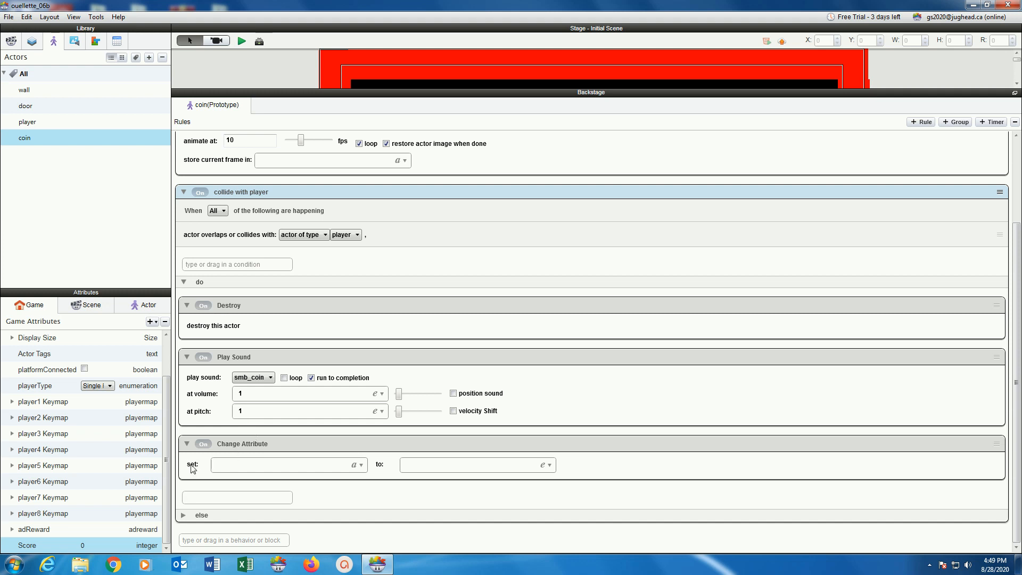
pyautogui.click(361, 465)
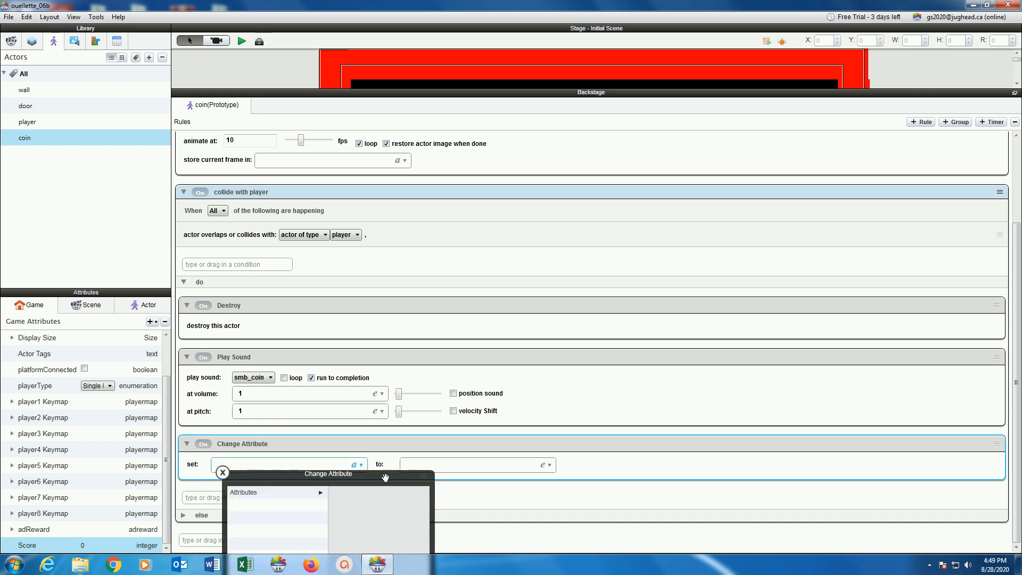
pyautogui.moveTo(386, 478); pyautogui.dragTo(408, 291)
pyautogui.click(315, 306)
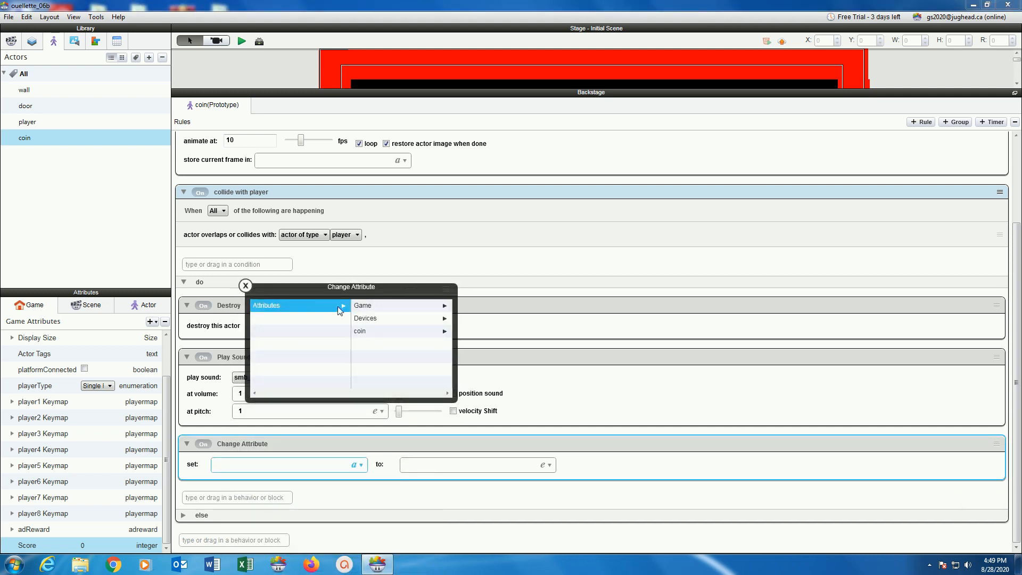
pyautogui.click(359, 307)
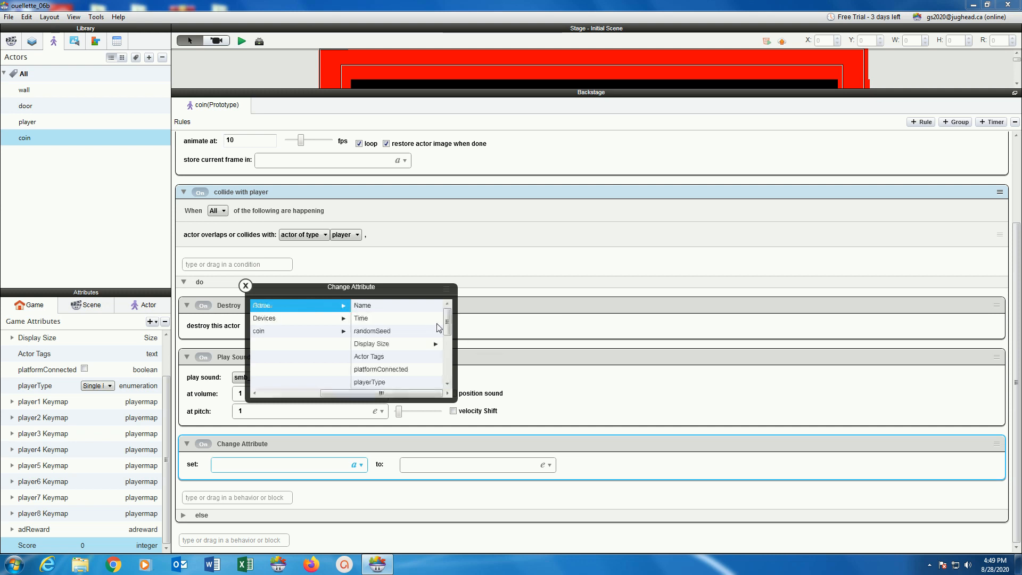
pyautogui.moveTo(447, 327); pyautogui.dragTo(449, 379)
pyautogui.click(406, 387)
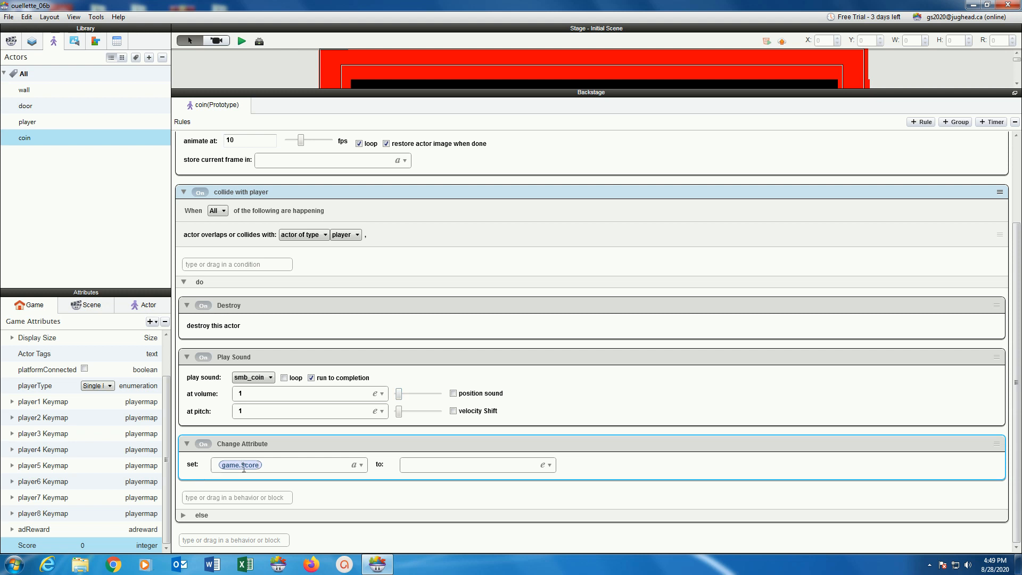
# - Set the Change Attribute value to the expression game.Score+1 and save the project
pyautogui.click(548, 465)
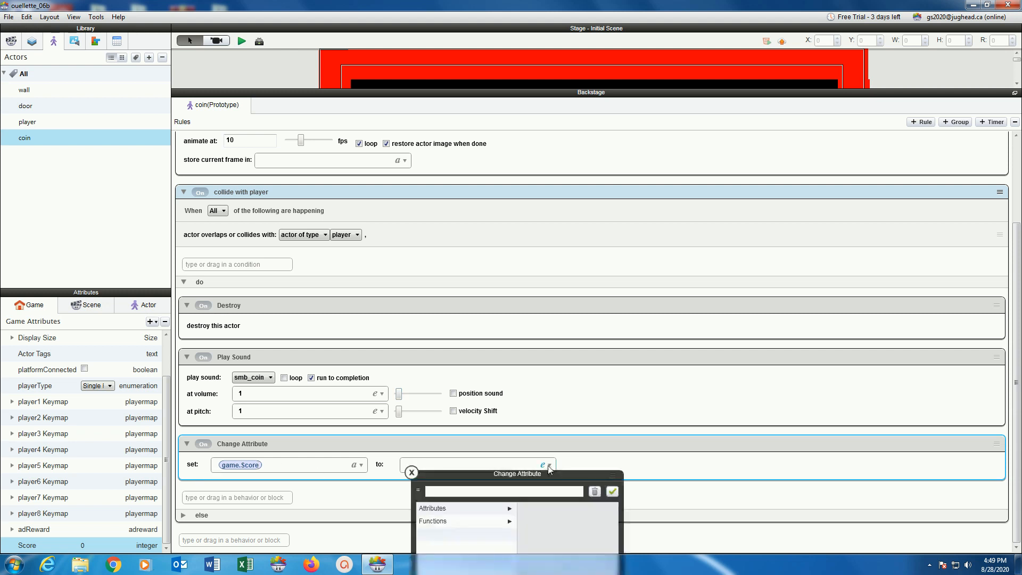
pyautogui.moveTo(549, 476); pyautogui.dragTo(518, 271)
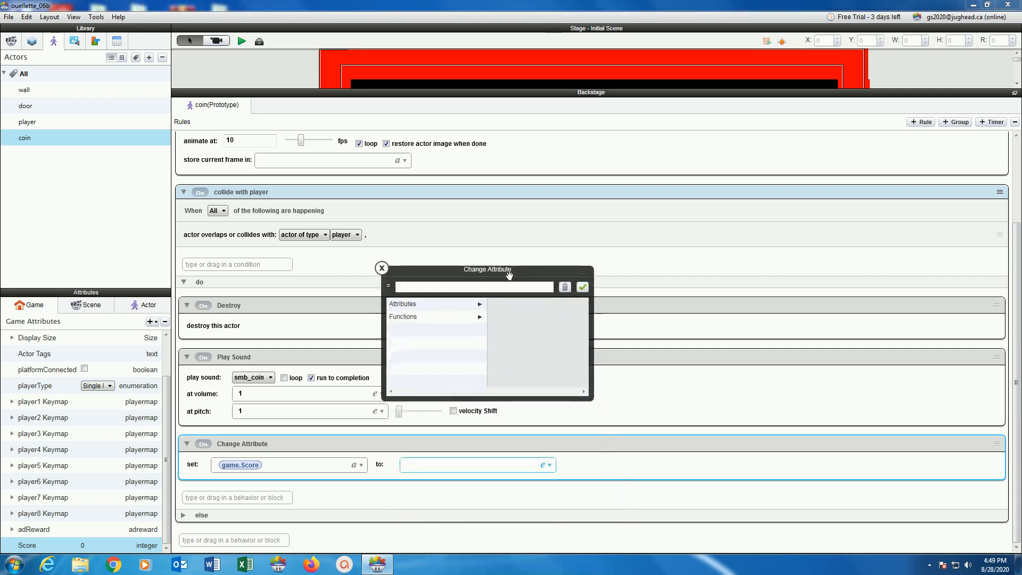
pyautogui.click(429, 305)
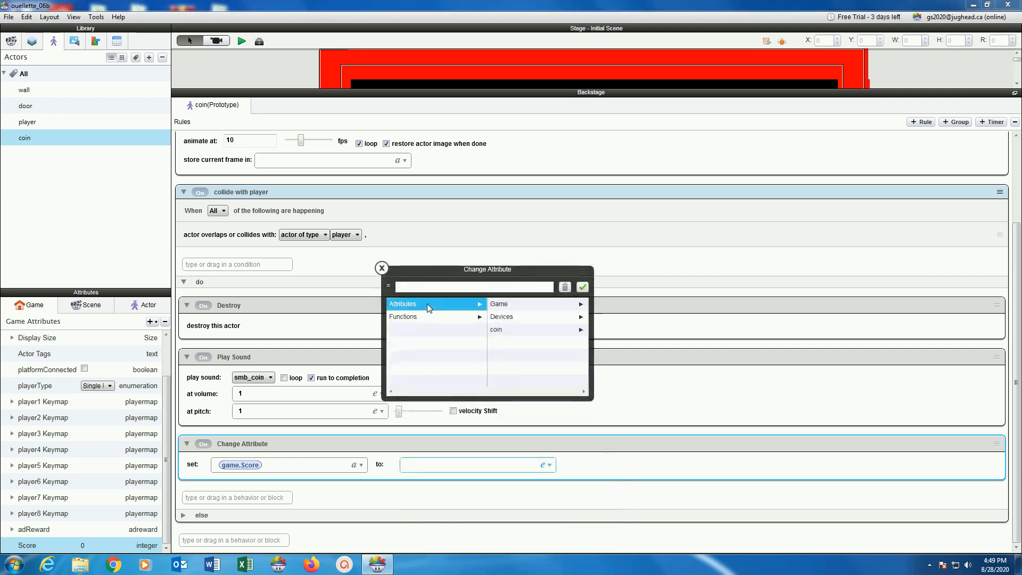
pyautogui.click(503, 304)
pyautogui.scroll(-4, 532, 361)
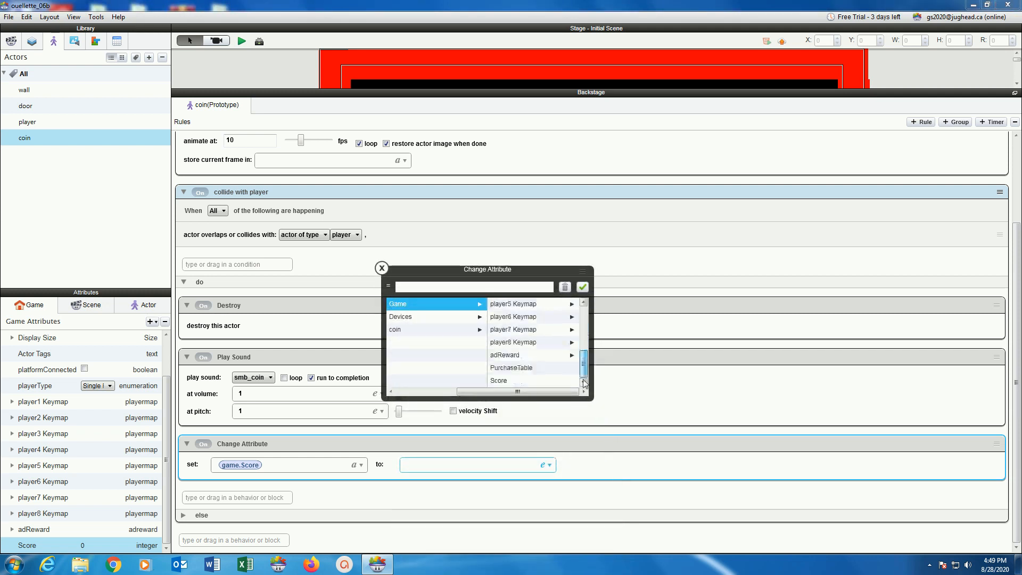
pyautogui.doubleClick(499, 380)
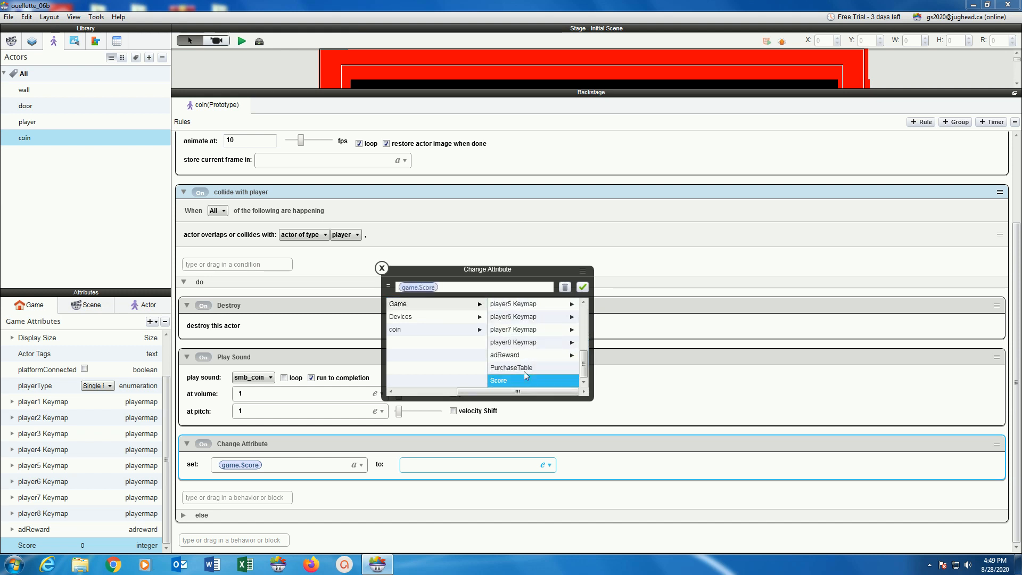
pyautogui.click(452, 286)
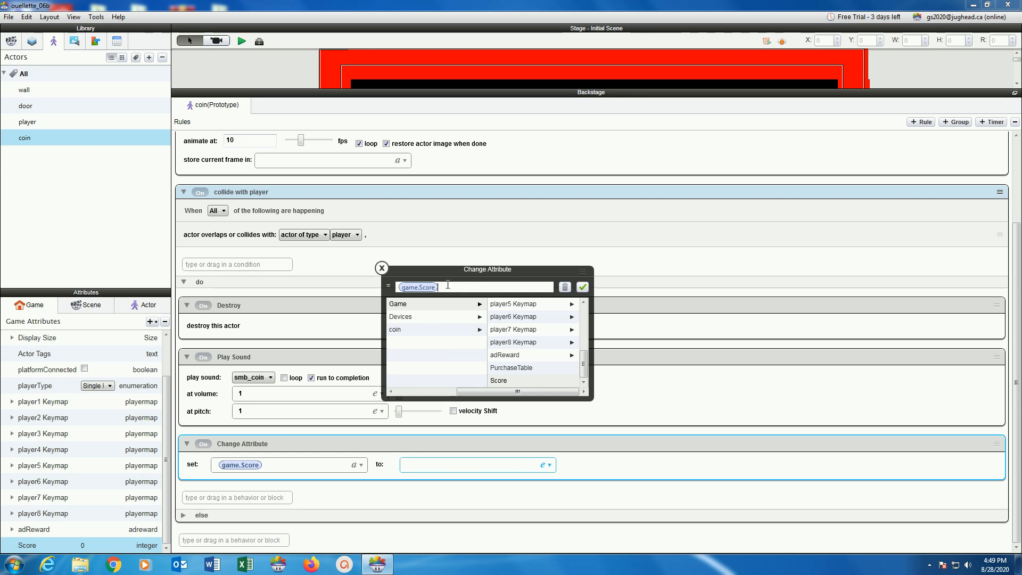
pyautogui.write('+1')
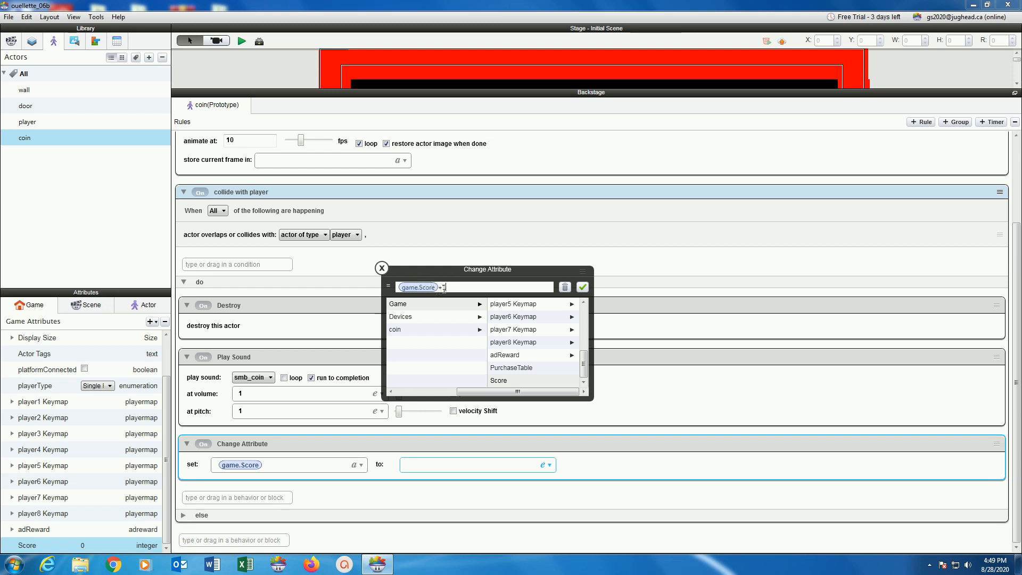
pyautogui.moveTo(447, 288); pyautogui.dragTo(440, 288)
pyautogui.click(581, 288)
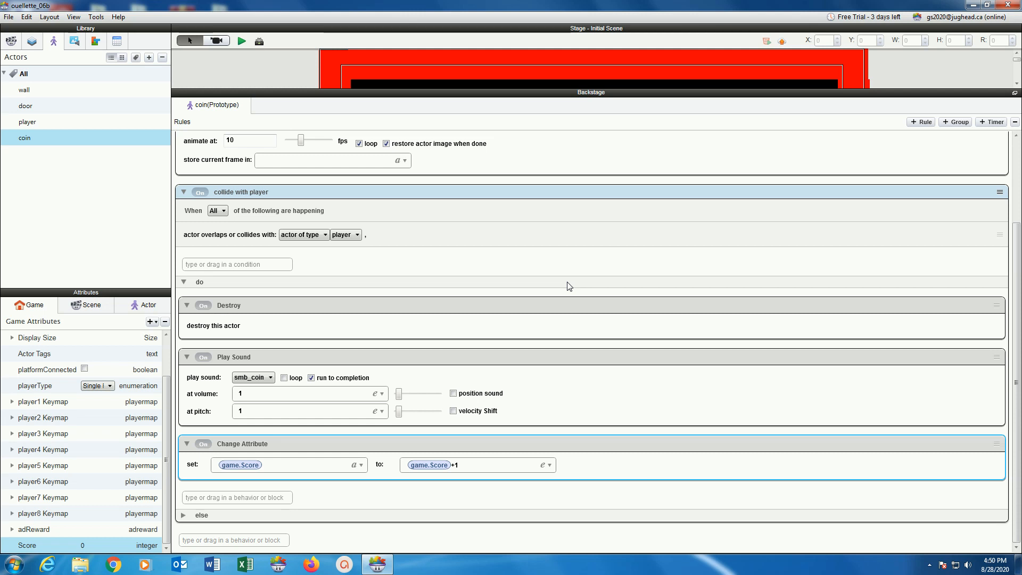
pyautogui.click(6, 18)
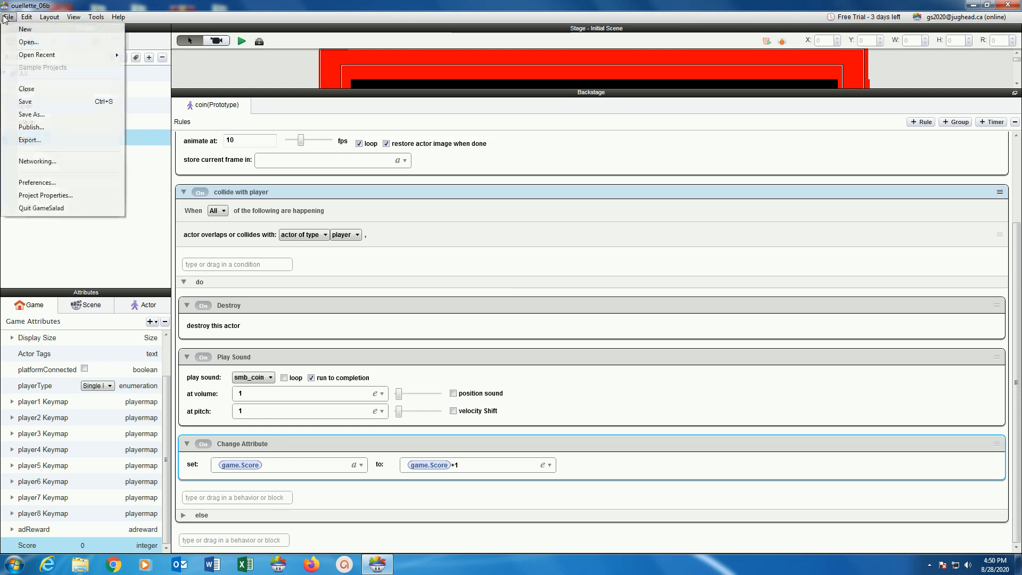
pyautogui.click(29, 102)
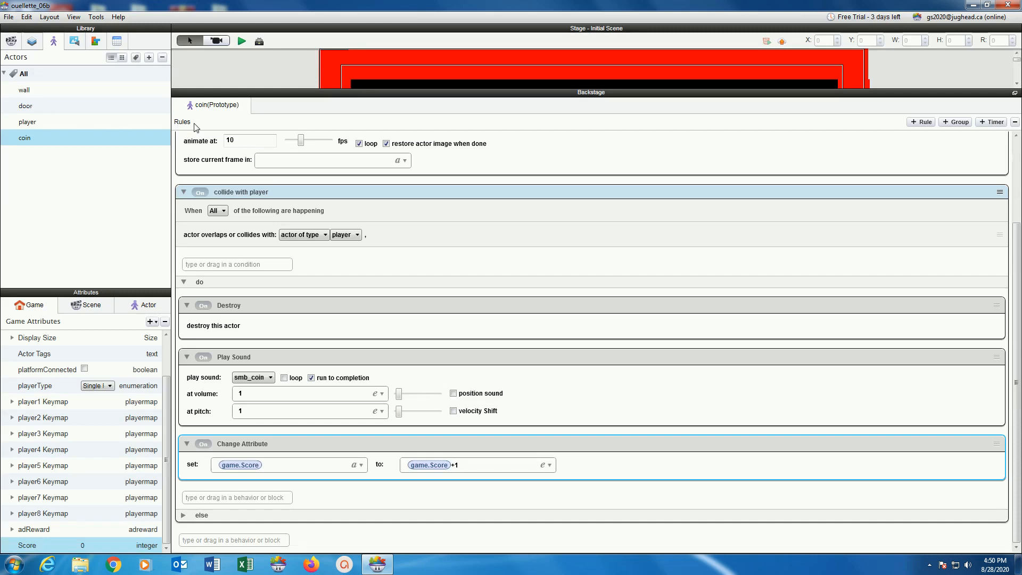
# - Add a new actor and name it Display Score
pyautogui.moveTo(249, 92); pyautogui.dragTo(233, 484)
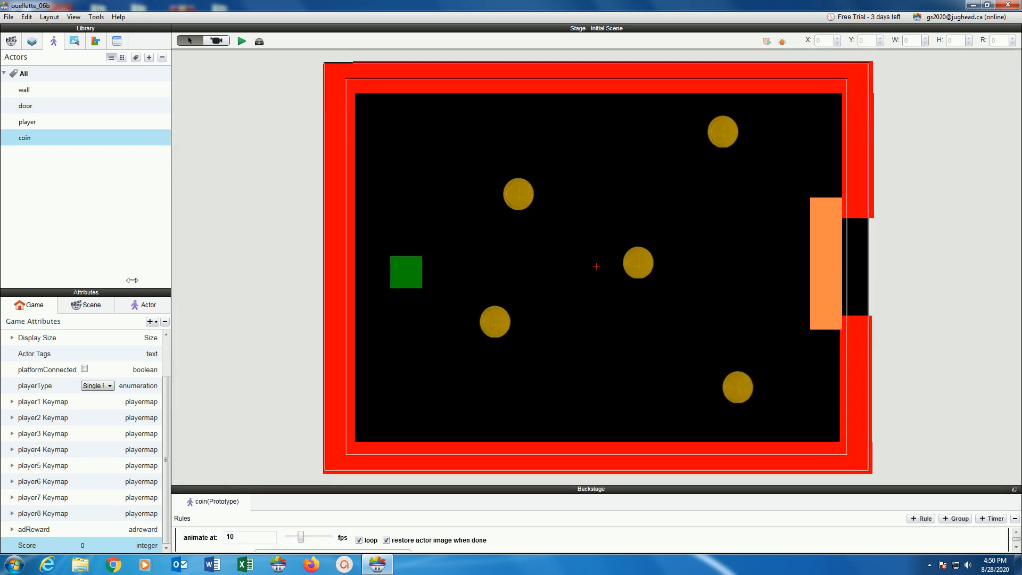
pyautogui.click(149, 57)
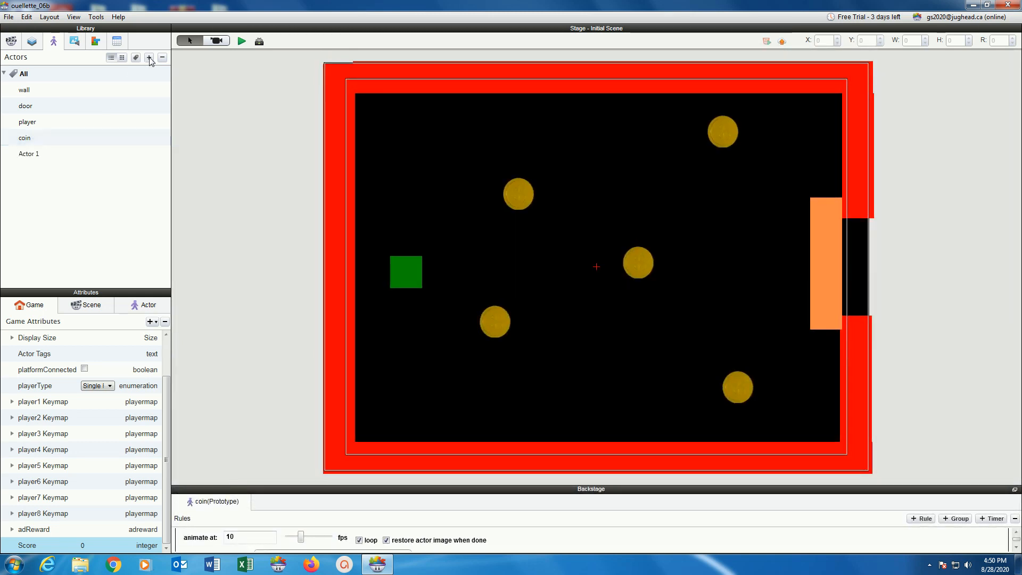
pyautogui.doubleClick(22, 153)
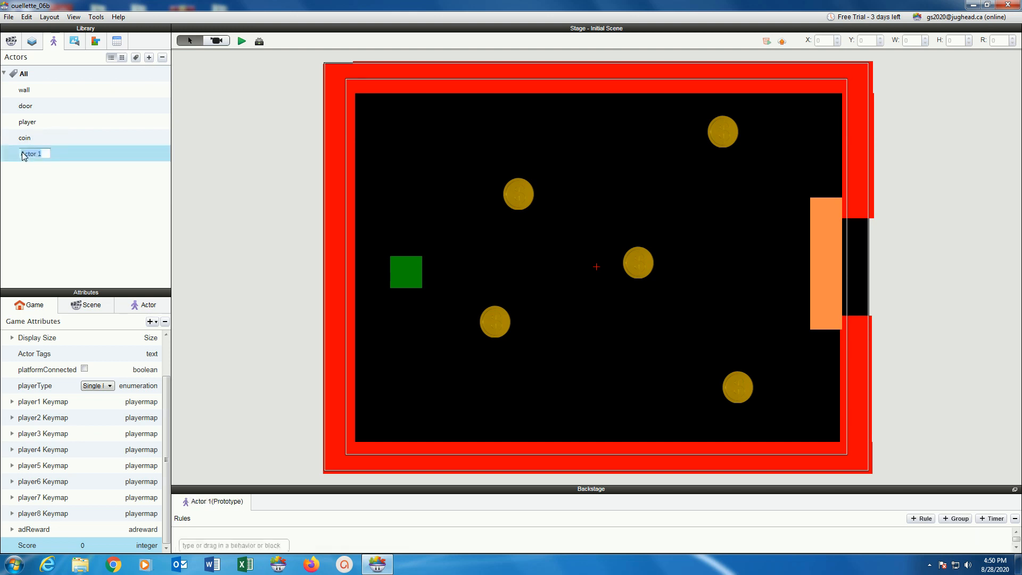
pyautogui.write('Display Score')
pyautogui.press('Return')
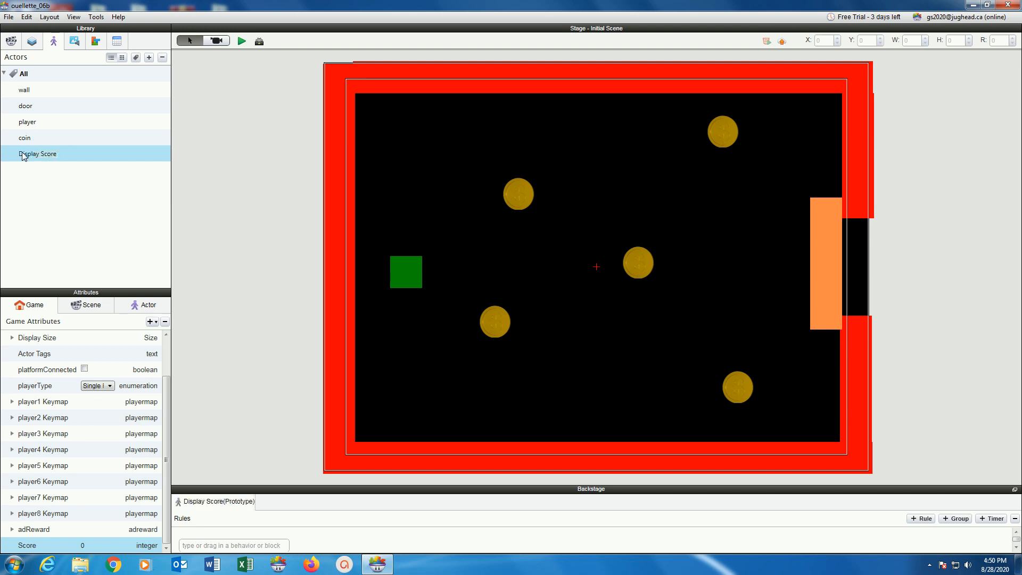
# - Show the Display Score actor's own attributes and add a Display Text behavior to its rules
pyautogui.click(124, 306)
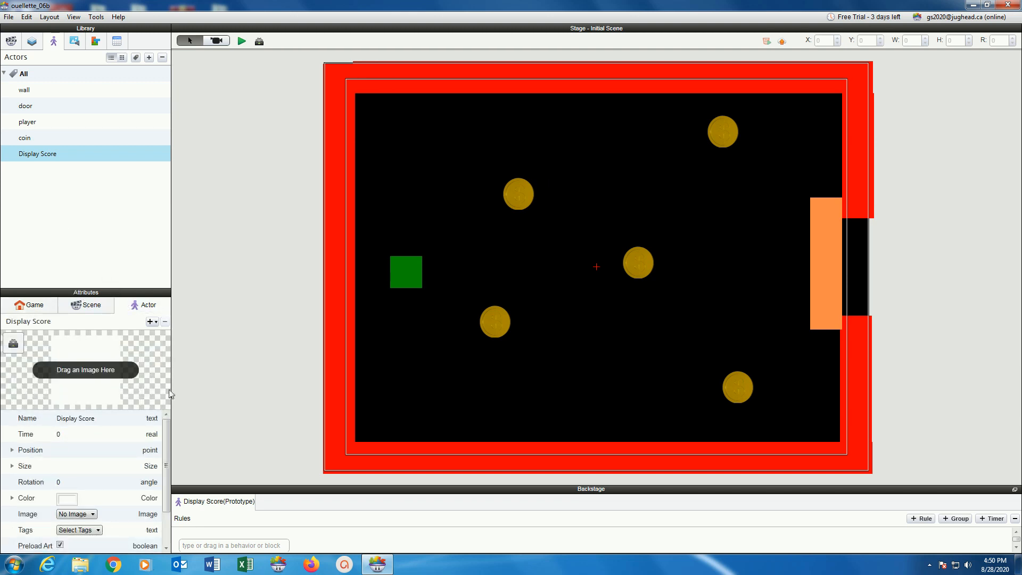
pyautogui.moveTo(224, 483); pyautogui.dragTo(207, 224)
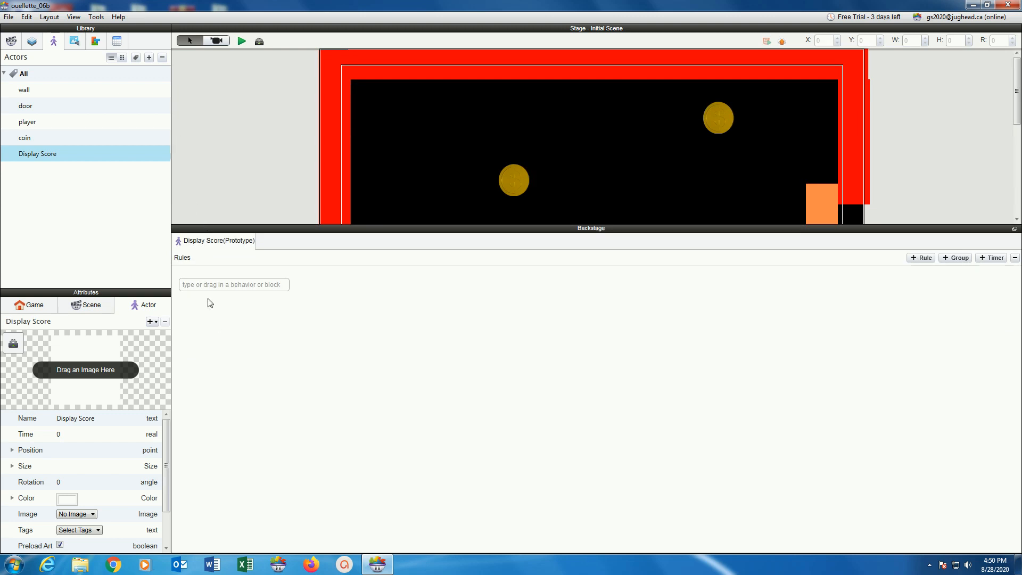
pyautogui.click(208, 285)
pyautogui.write('d')
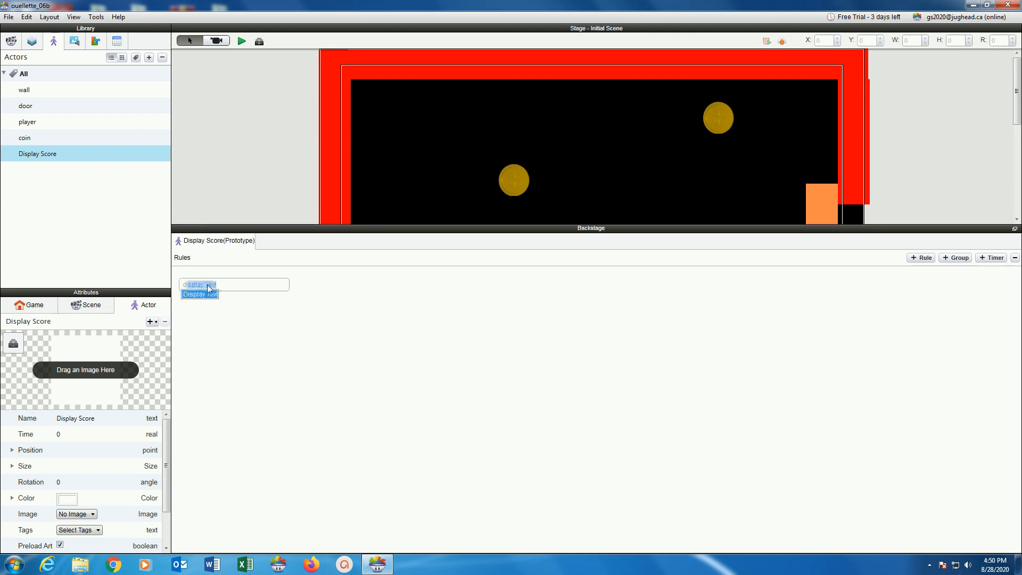
pyautogui.write('i')
pyautogui.click(209, 293)
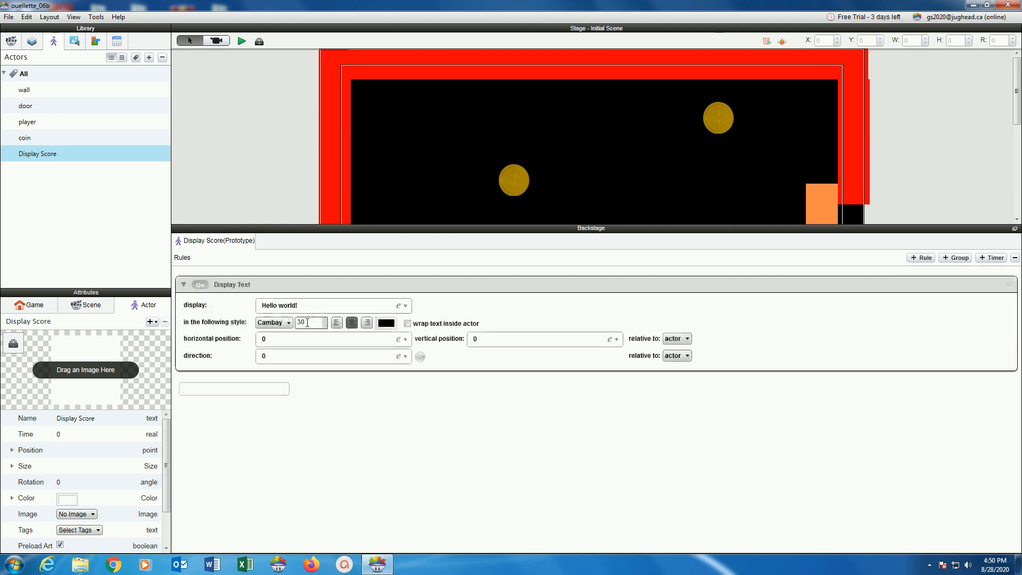
# - Replace the Display Text content with the expression "Score: "..game.Score
pyautogui.moveTo(300, 305); pyautogui.dragTo(253, 307)
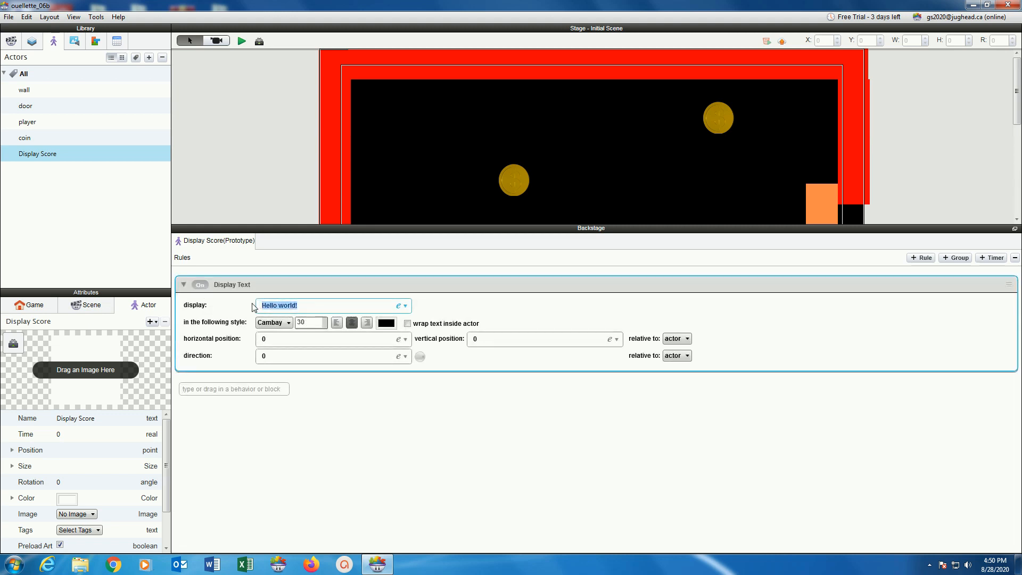
pyautogui.press('BackSpace')
pyautogui.click(404, 308)
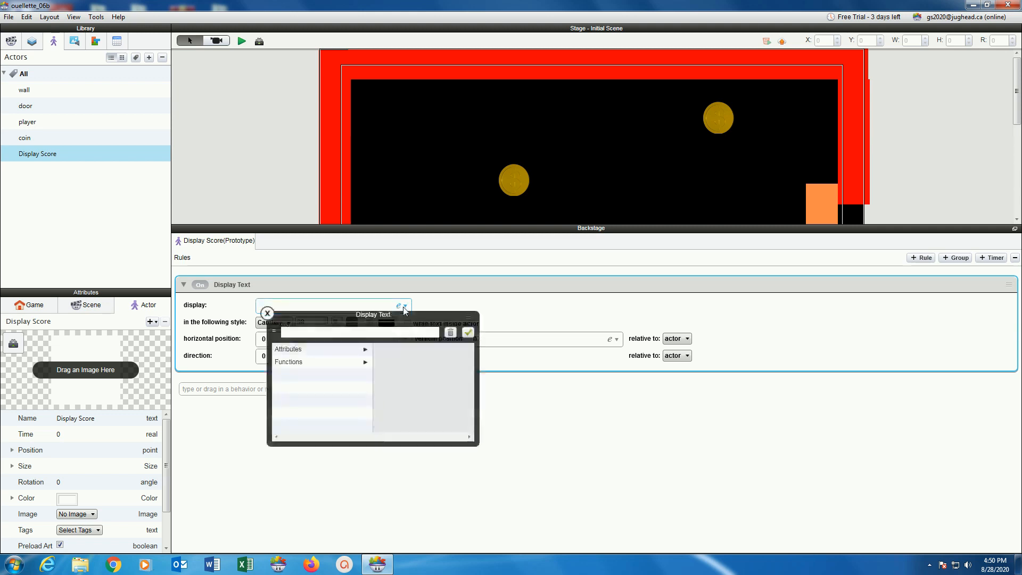
pyautogui.moveTo(389, 314); pyautogui.dragTo(430, 247)
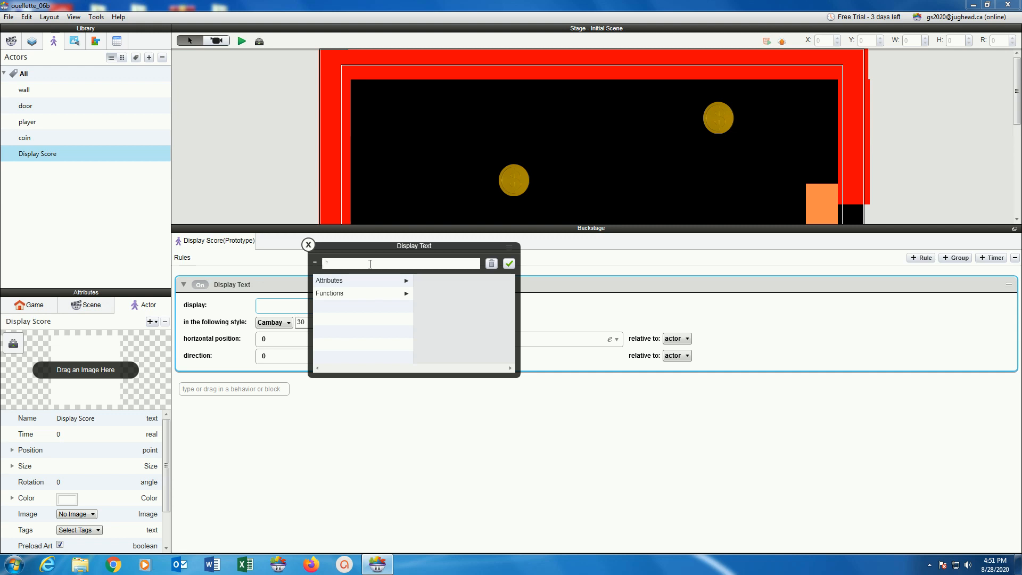
pyautogui.write('Score:')
pyautogui.write('..')
pyautogui.click(344, 281)
pyautogui.click(439, 285)
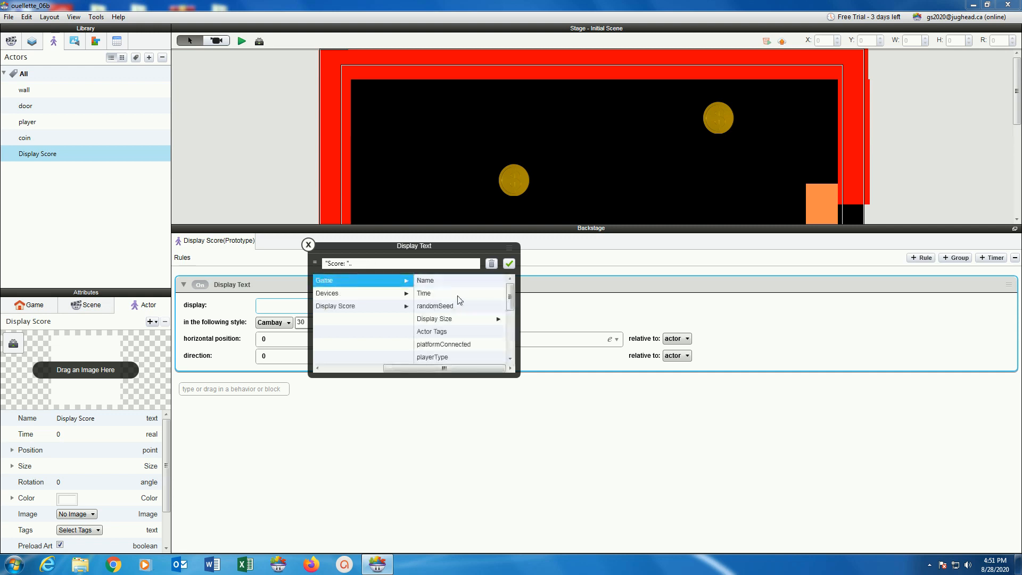
pyautogui.moveTo(509, 294); pyautogui.dragTo(510, 343)
pyautogui.click(477, 357)
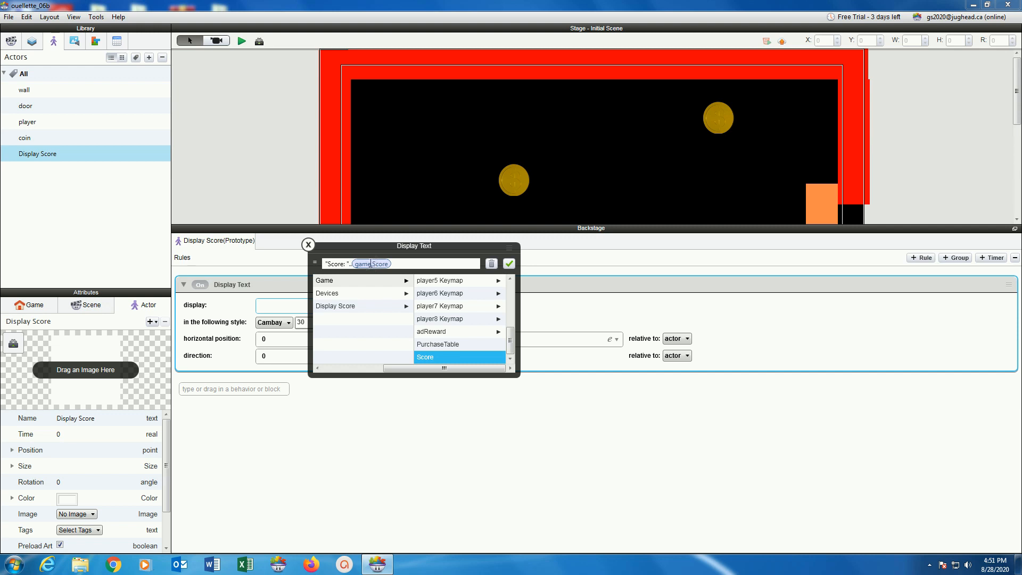
pyautogui.click(342, 264)
pyautogui.write(':')
pyautogui.moveTo(352, 264); pyautogui.dragTo(325, 264)
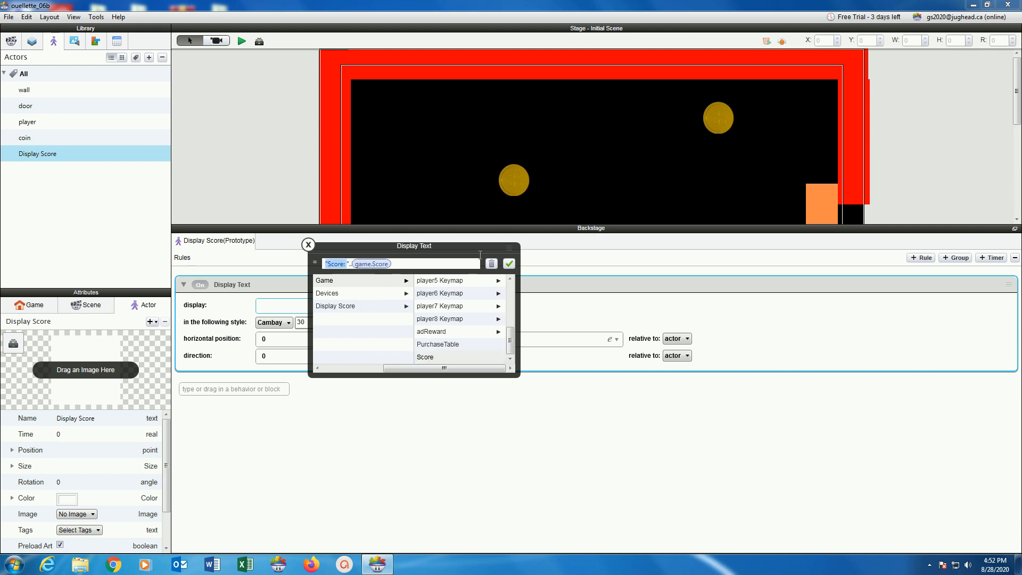
pyautogui.click(508, 264)
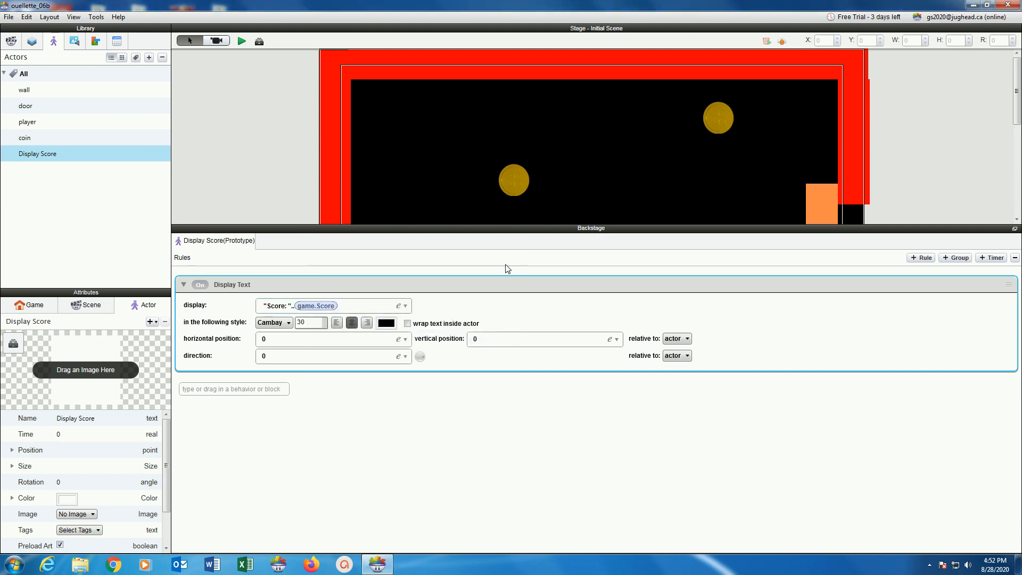
# - Set the Display Text color of the Display Score actor to white
pyautogui.click(384, 323)
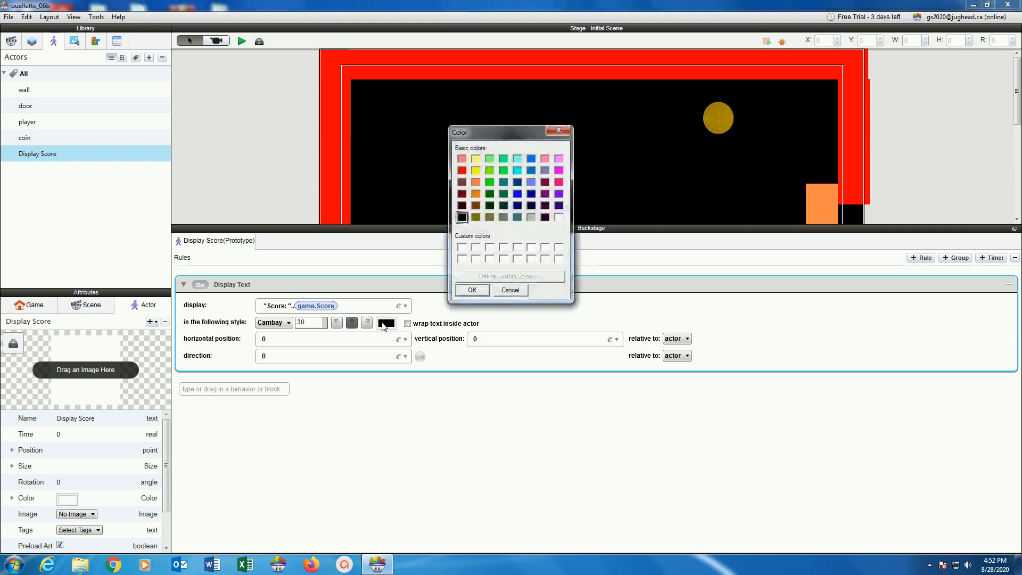
pyautogui.click(559, 218)
pyautogui.click(471, 290)
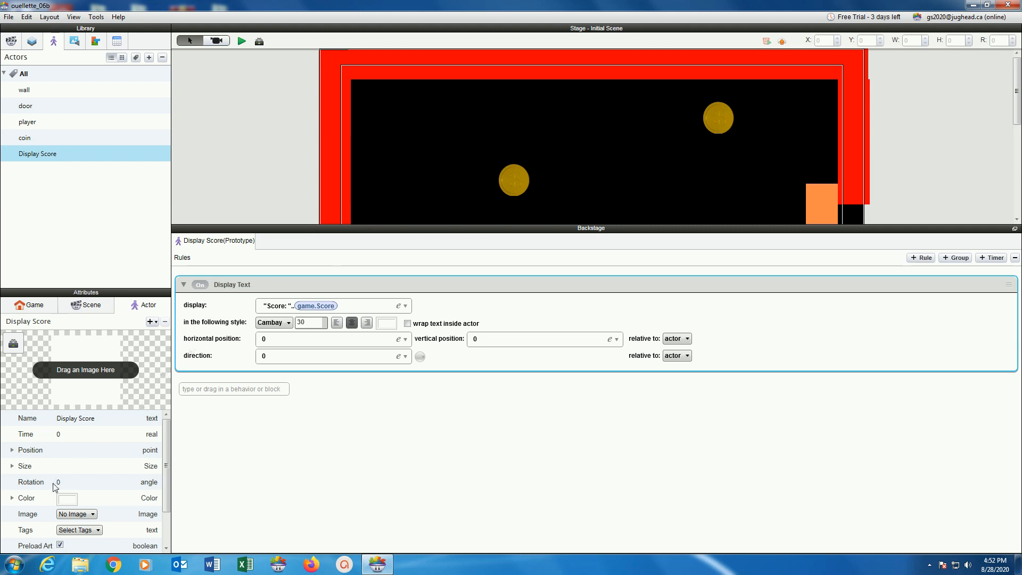
# - Change the Display Score actor's own color to black
pyautogui.click(65, 502)
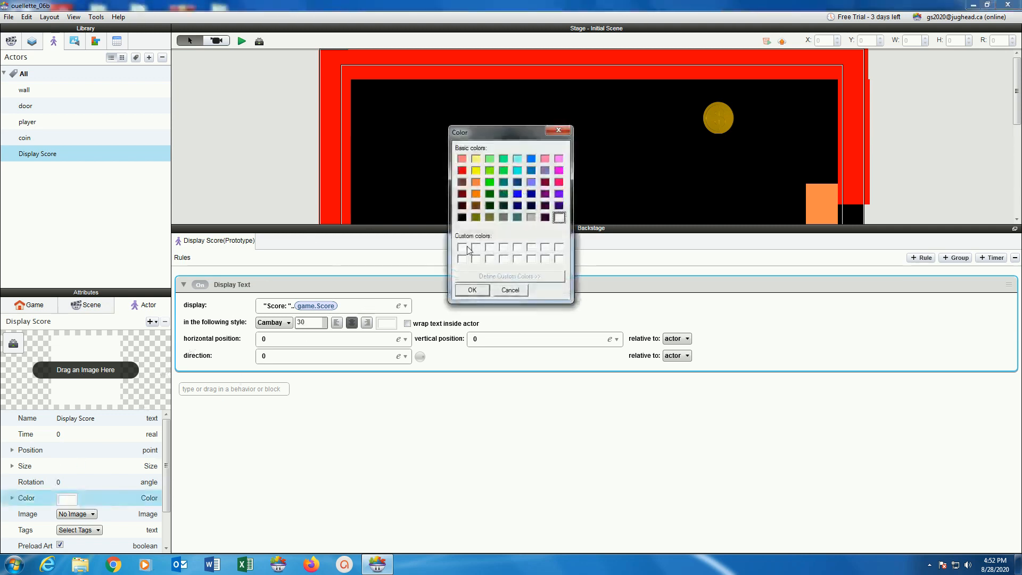
pyautogui.click(461, 217)
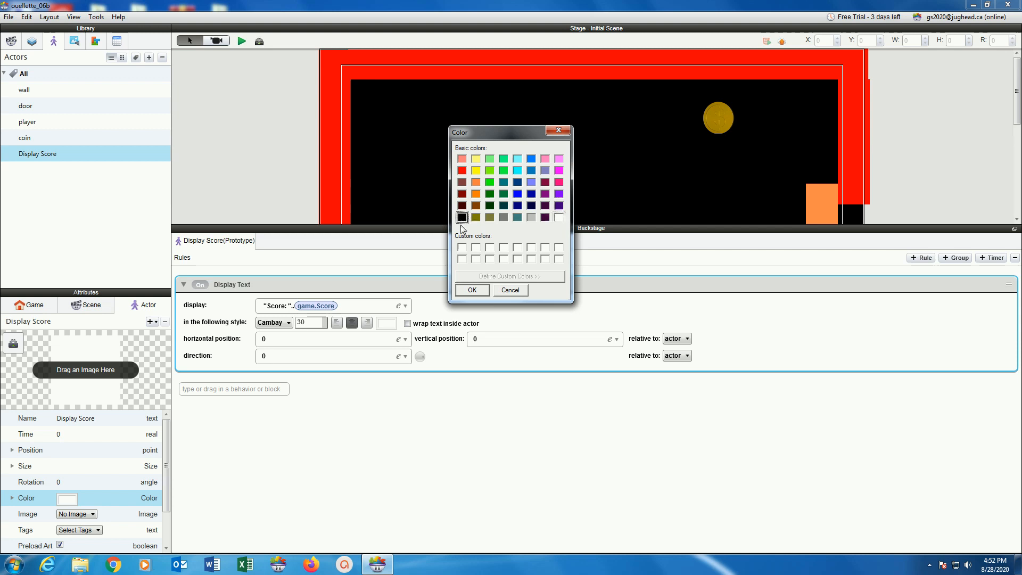
pyautogui.click(464, 290)
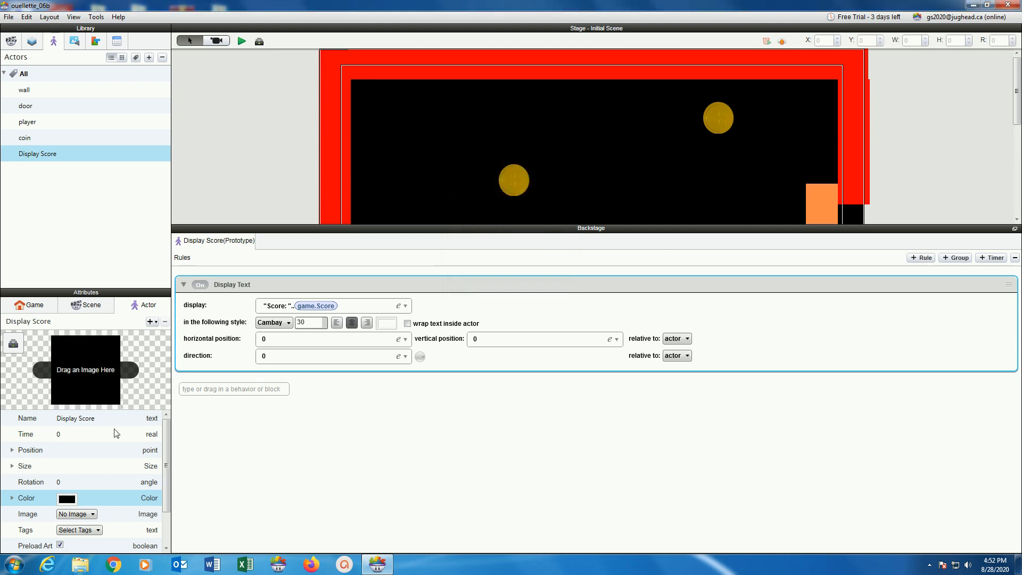
# - Make the Display Score actor's background fully transparent by setting its color's Alpha value to 0
pyautogui.click(12, 499)
pyautogui.moveTo(167, 459); pyautogui.dragTo(168, 492)
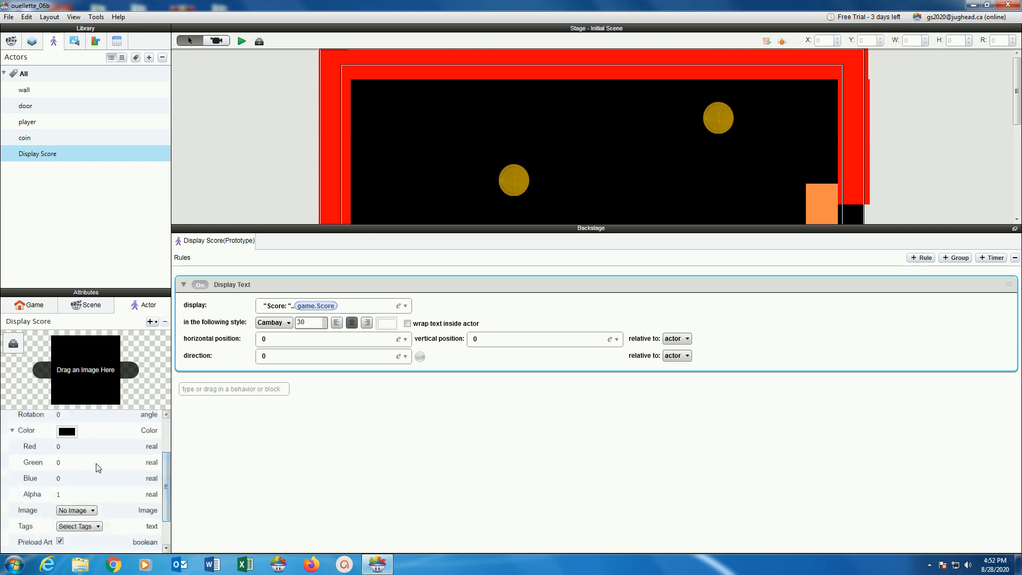
pyautogui.click(60, 495)
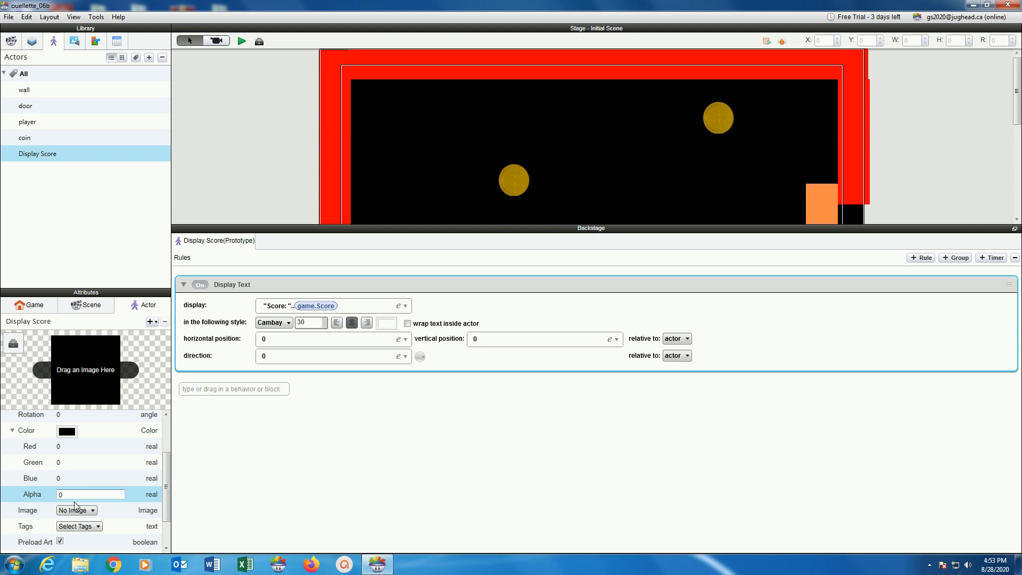
pyautogui.press('Return')
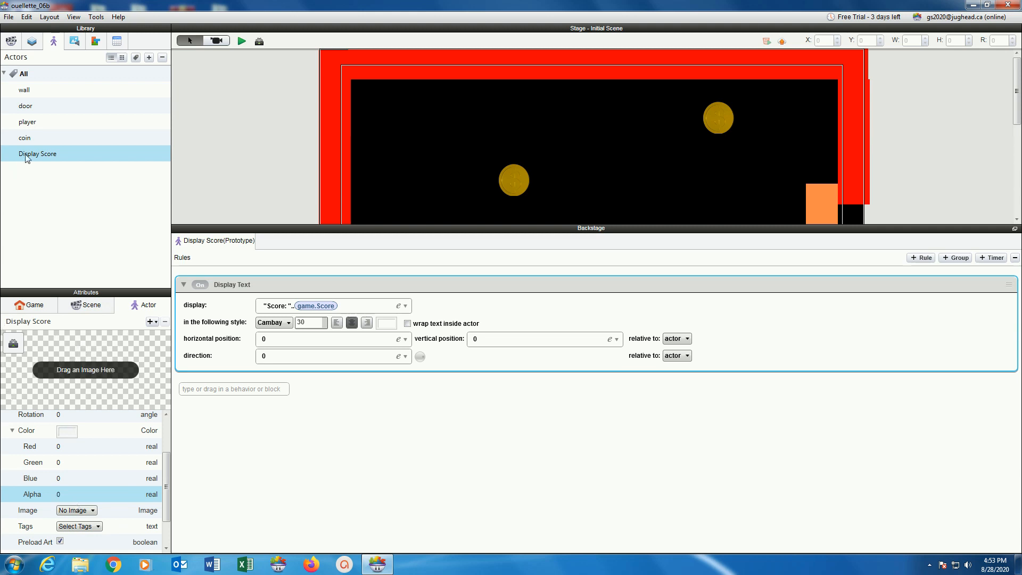
# - Place the Display Score actor inside the scene's upper-left area at about X 256, Y 635, and save the project
pyautogui.moveTo(29, 154); pyautogui.dragTo(533, 119)
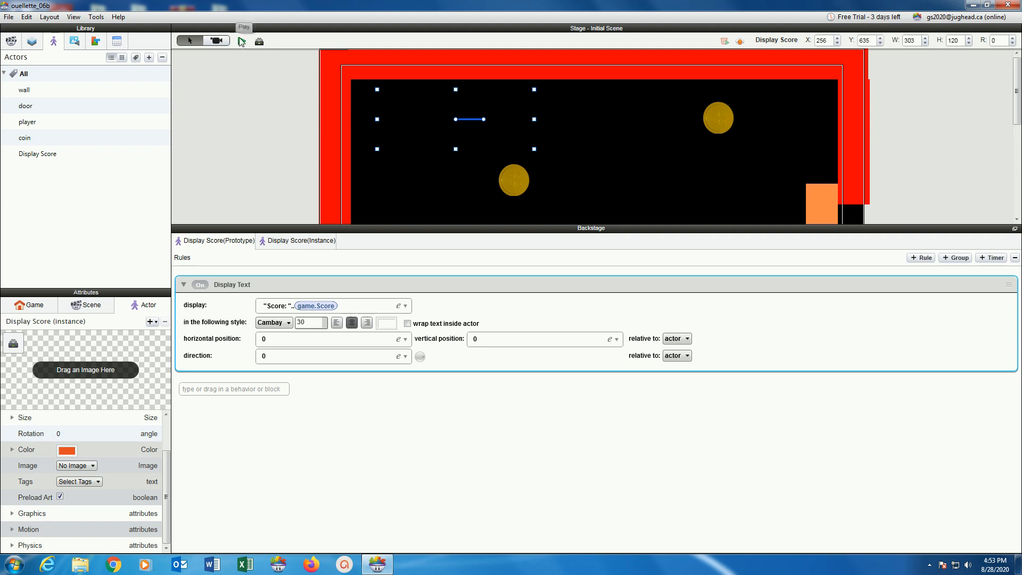
pyautogui.click(9, 16)
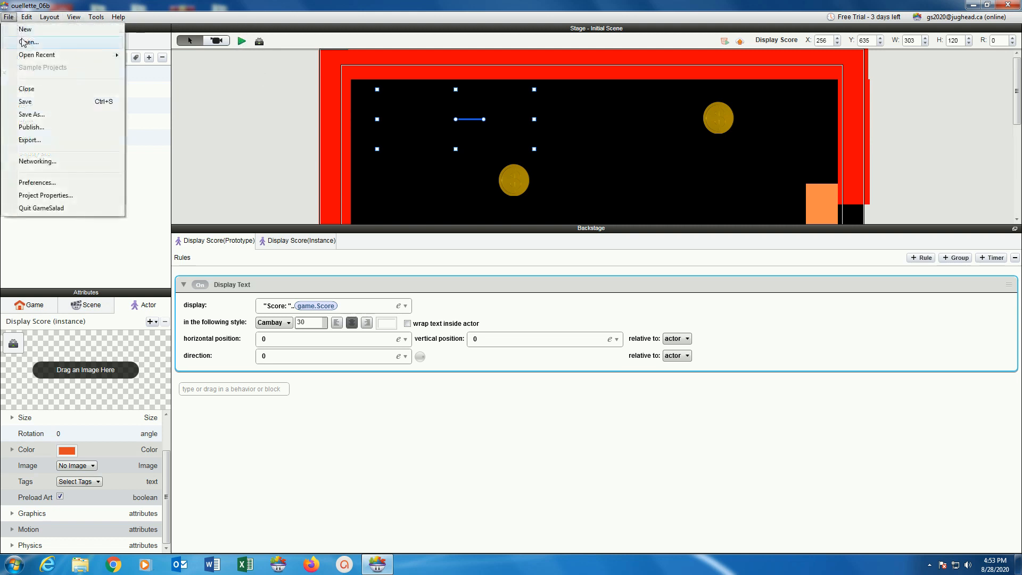
pyautogui.click(30, 103)
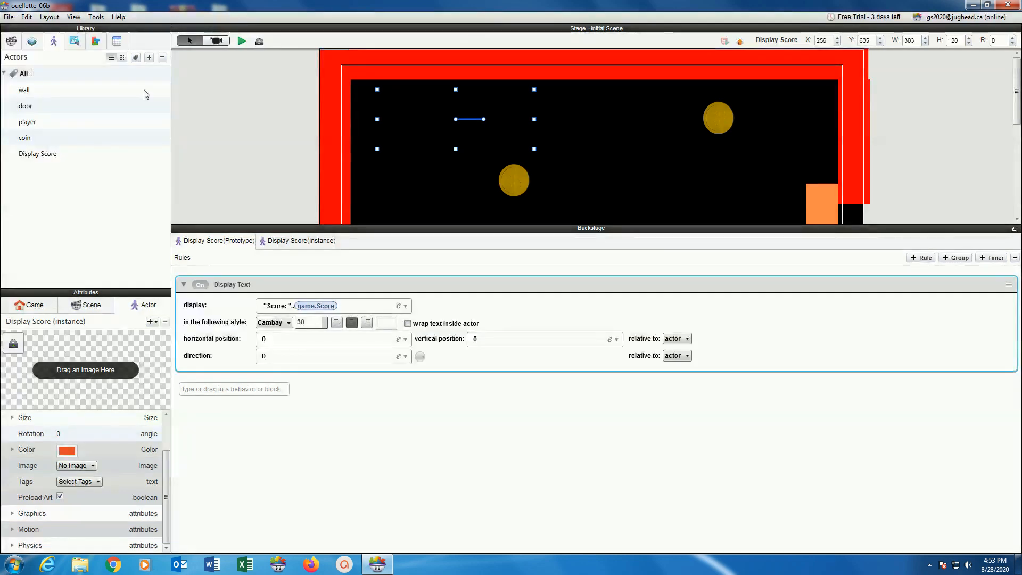
# - Preview the game, steer the player into four coins to check the score display, and return to the editor
pyautogui.click(242, 41)
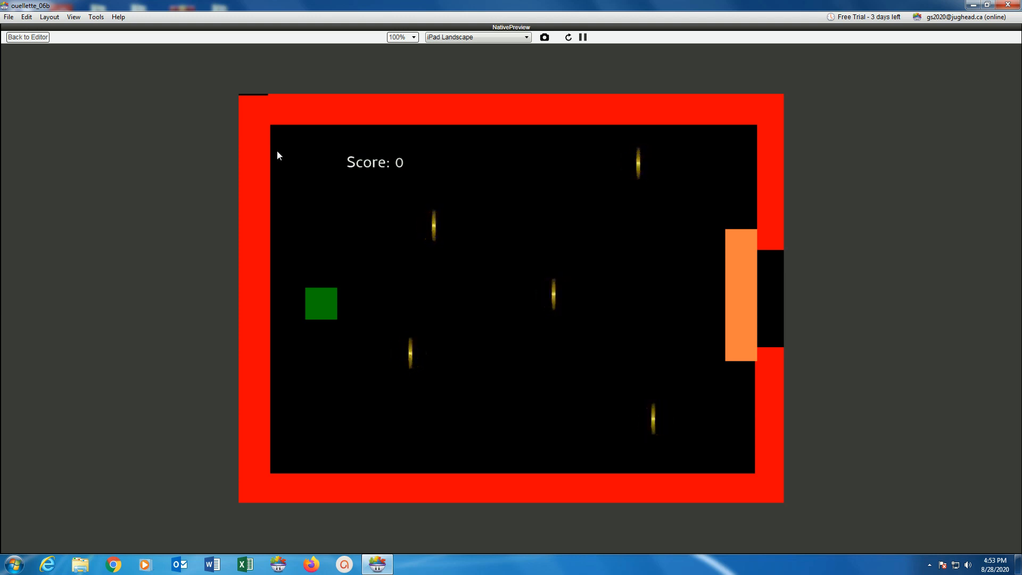
pyautogui.press('Down')
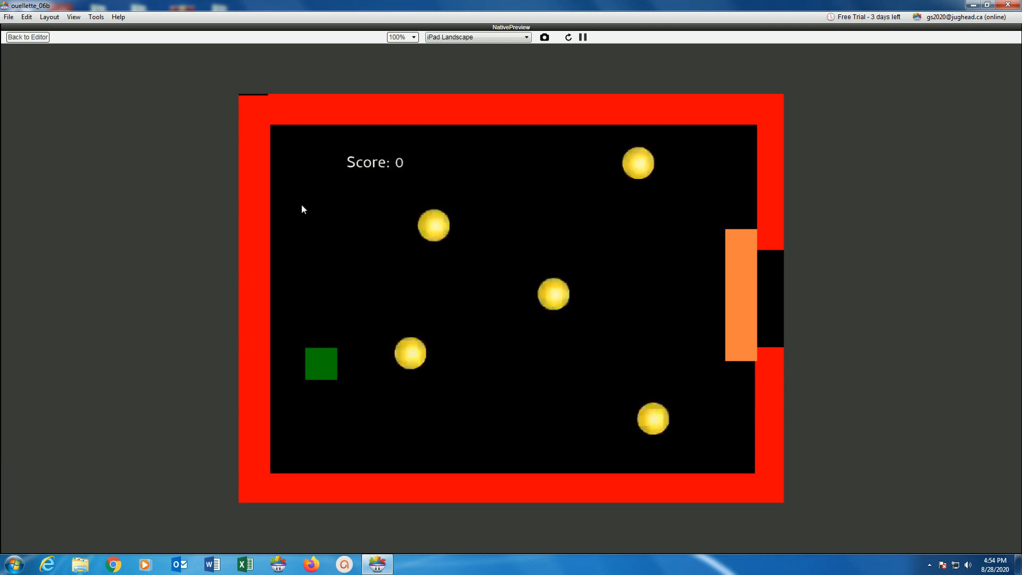
pyautogui.press('Right')
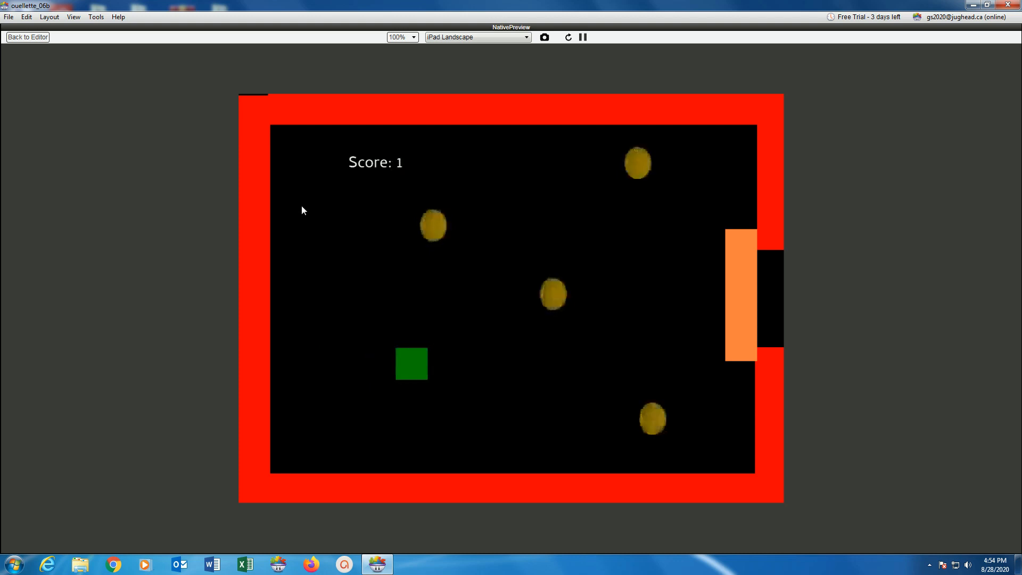
pyautogui.press('Up')
pyautogui.press('Up')
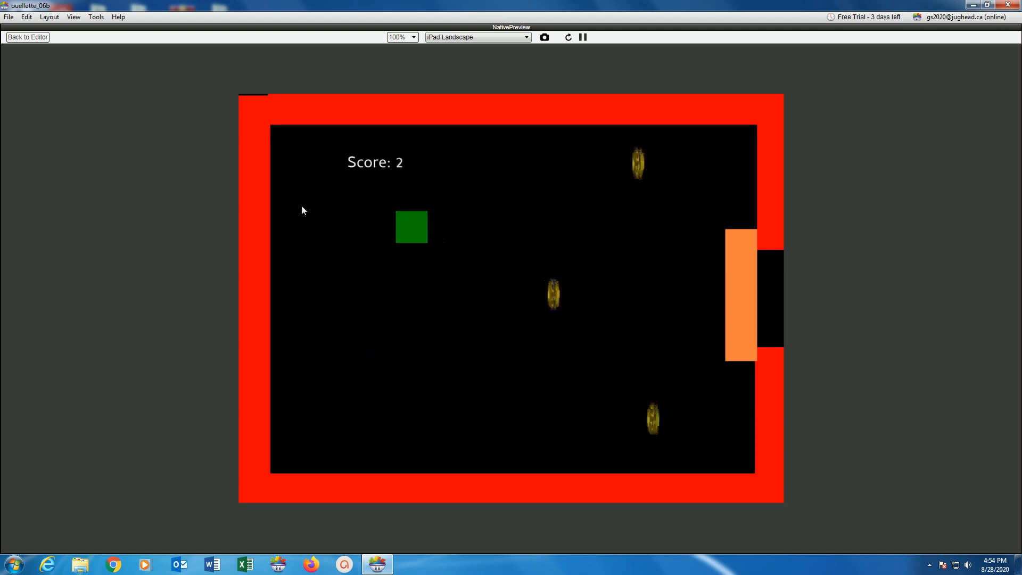
pyautogui.press('Right')
pyautogui.press('Right')
pyautogui.press('Down')
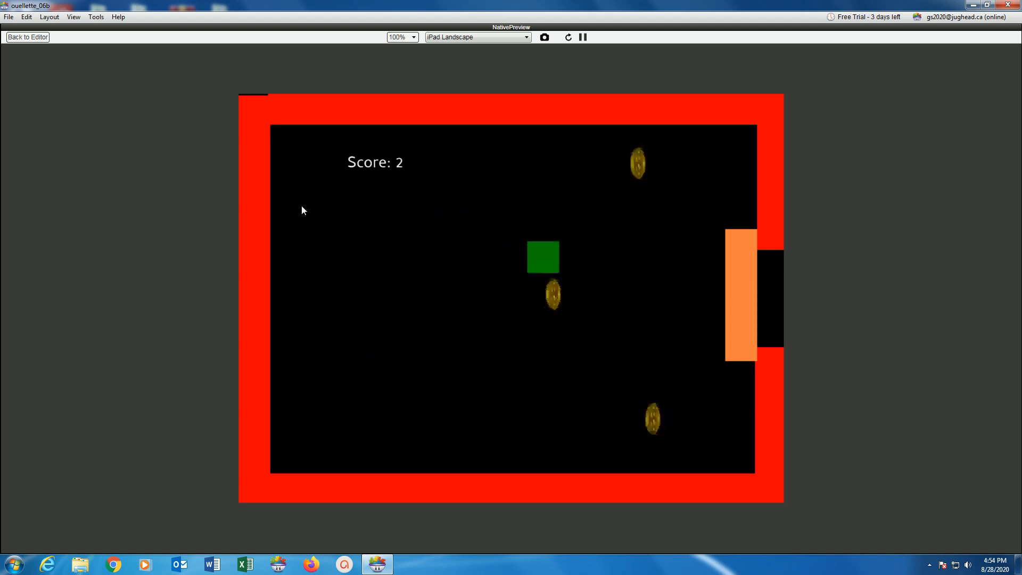
pyautogui.press('Up')
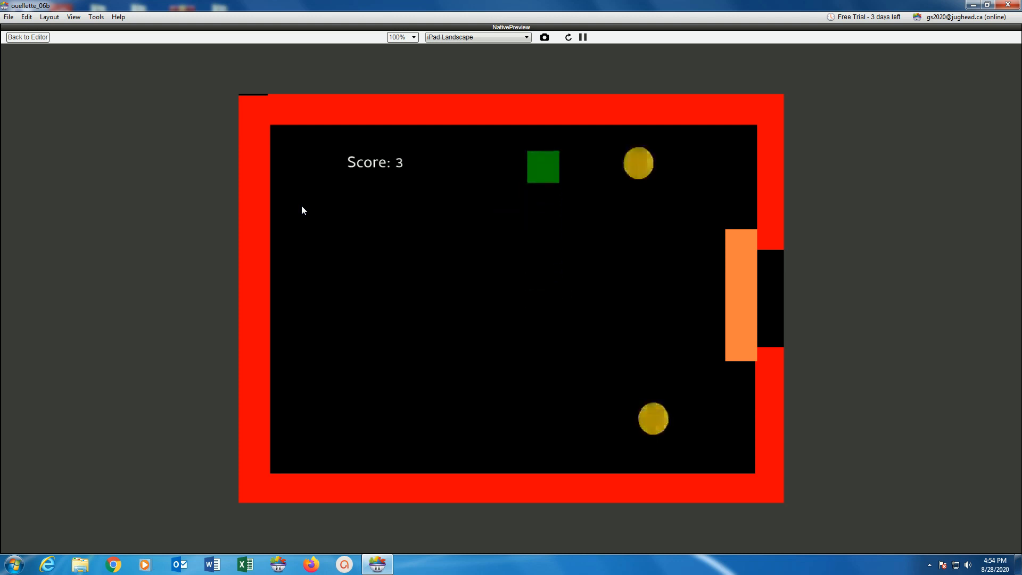
pyautogui.press('Right')
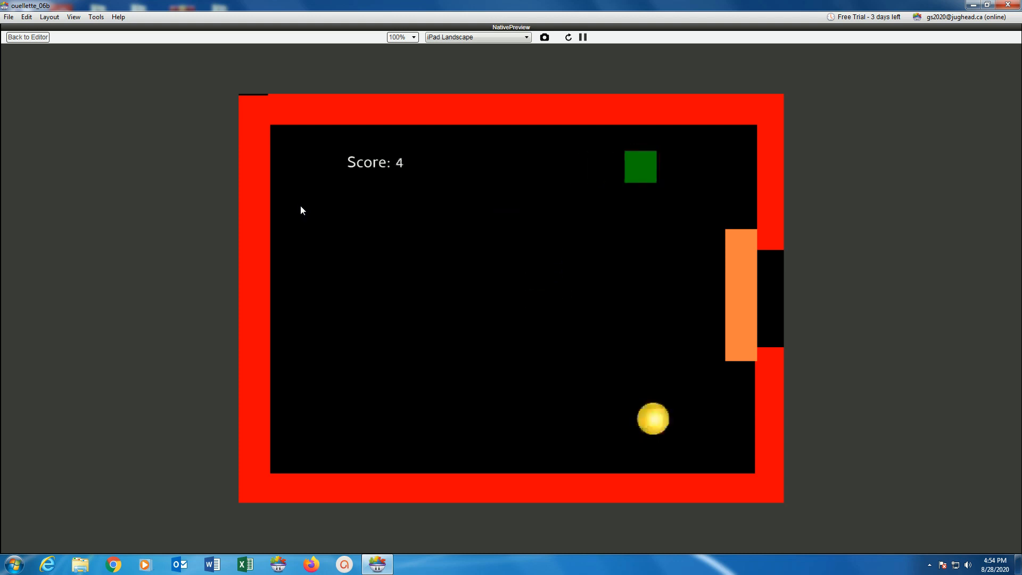
pyautogui.press('Down')
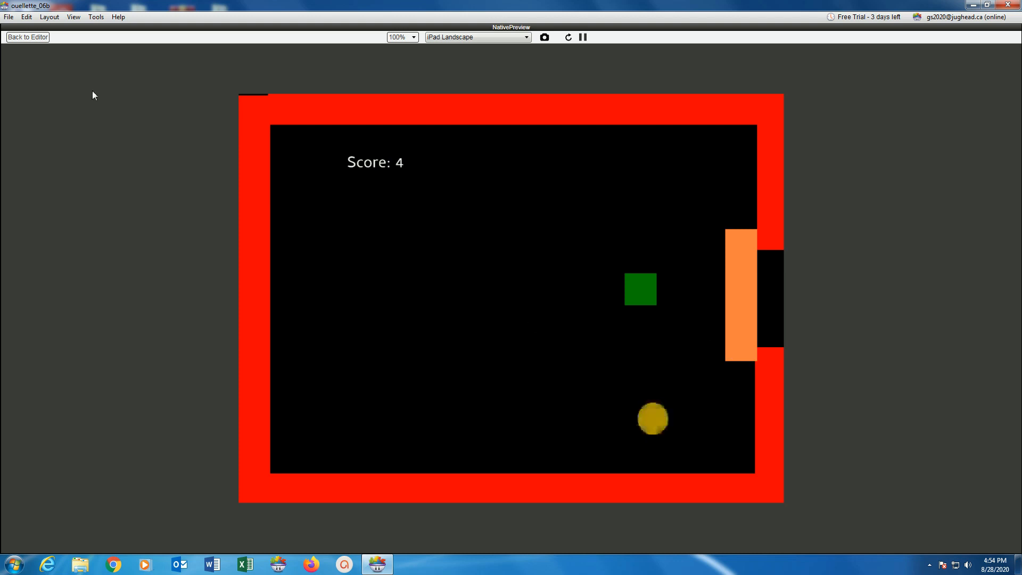
pyautogui.click(28, 37)
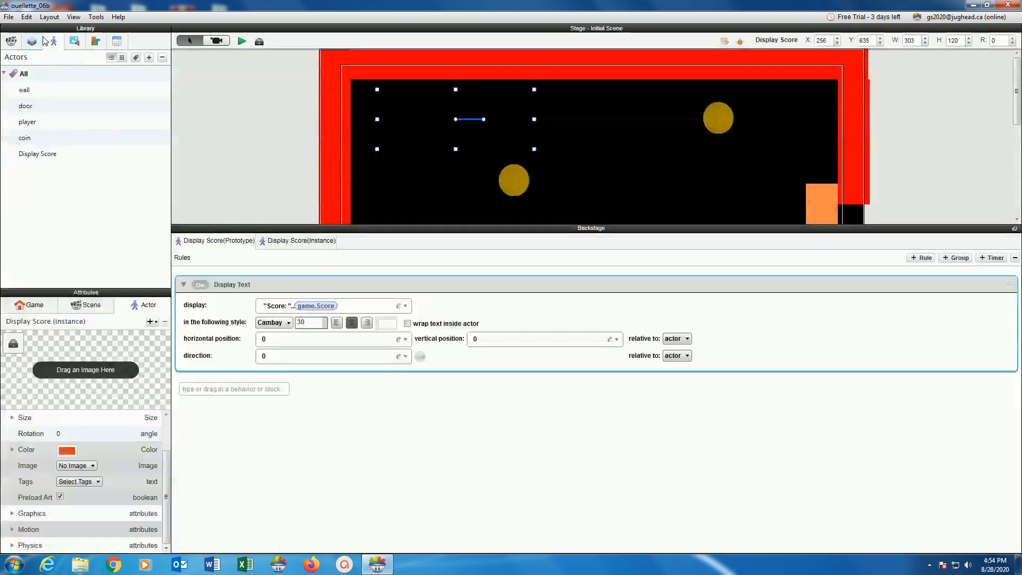
# - Save the project and add a new rule to the door actor
pyautogui.click(8, 17)
pyautogui.click(33, 102)
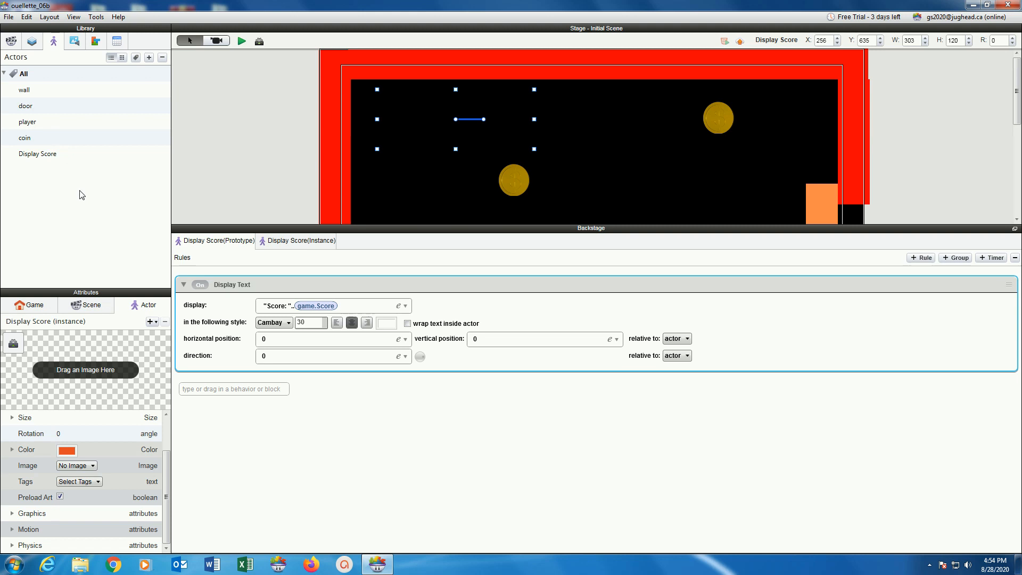
pyautogui.click(27, 106)
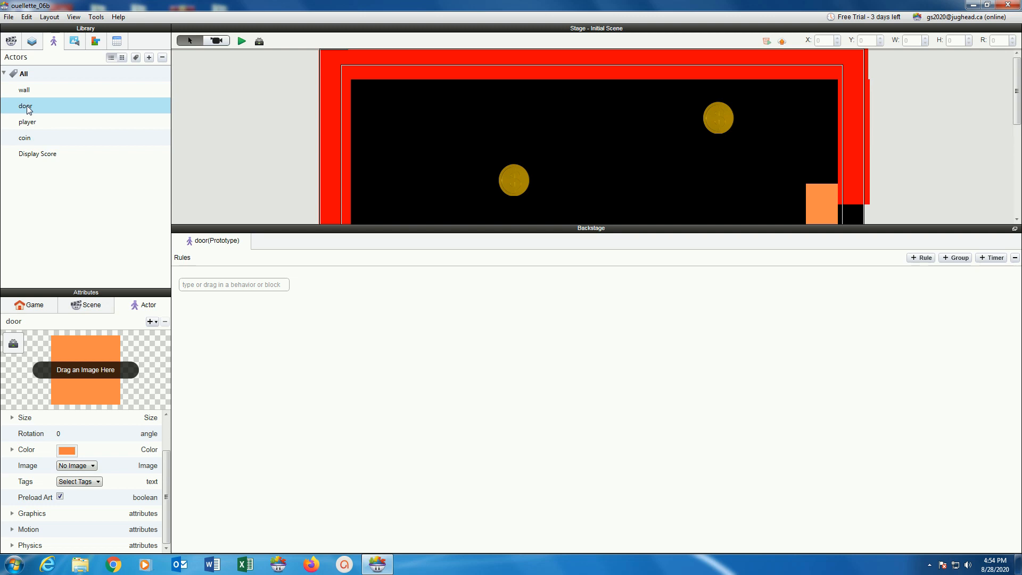
pyautogui.click(921, 258)
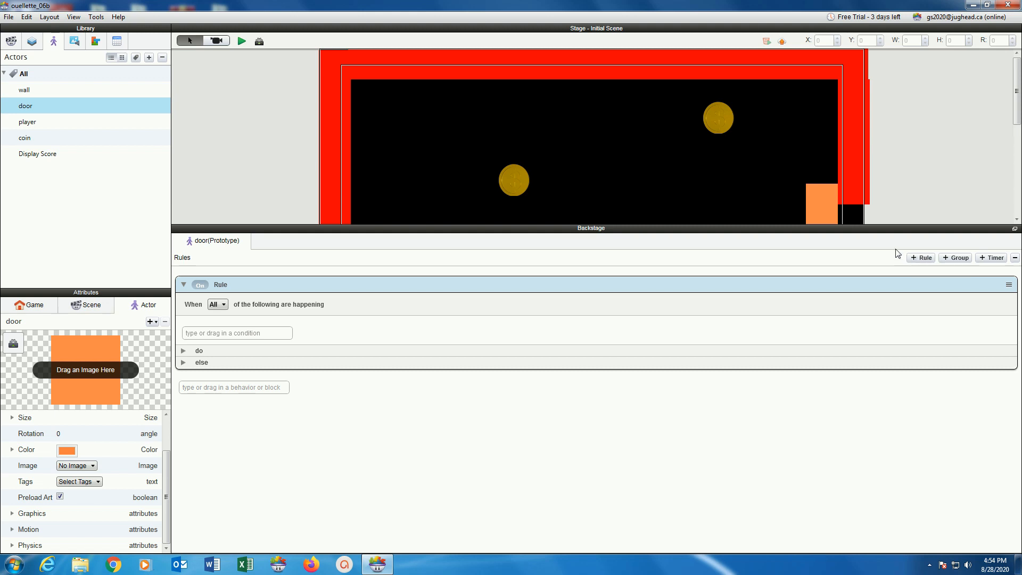
# - Add an attribute condition to the door's rule that tests the game's Score attribute
pyautogui.click(222, 332)
pyautogui.write('attribute')
pyautogui.press('Return')
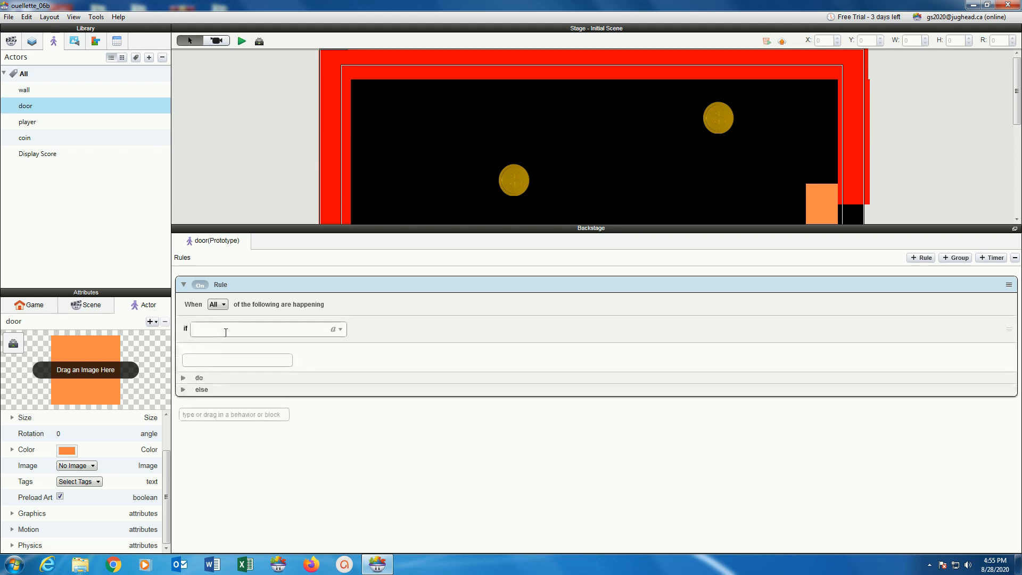
pyautogui.click(336, 329)
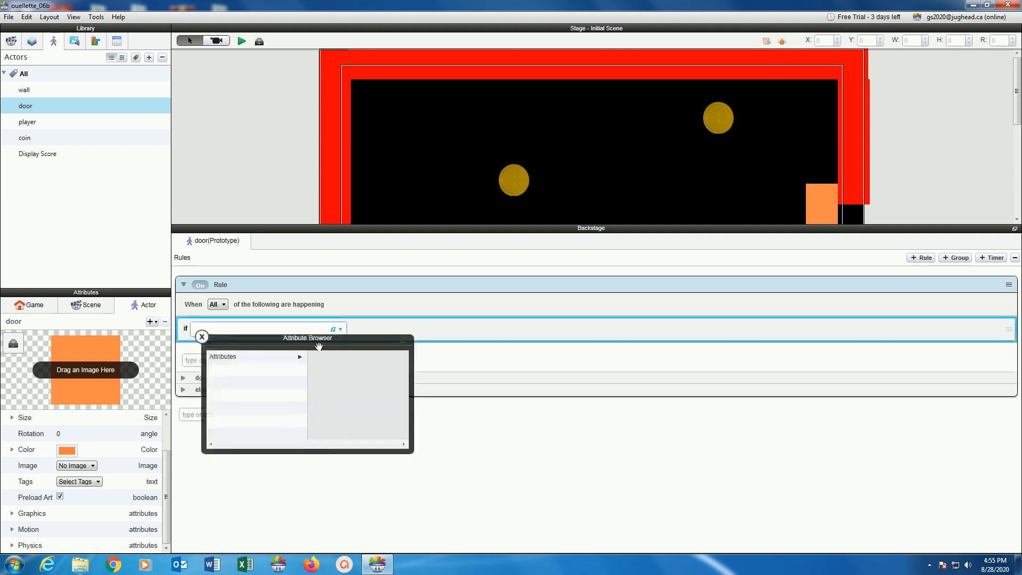
pyautogui.click(265, 356)
pyautogui.click(319, 357)
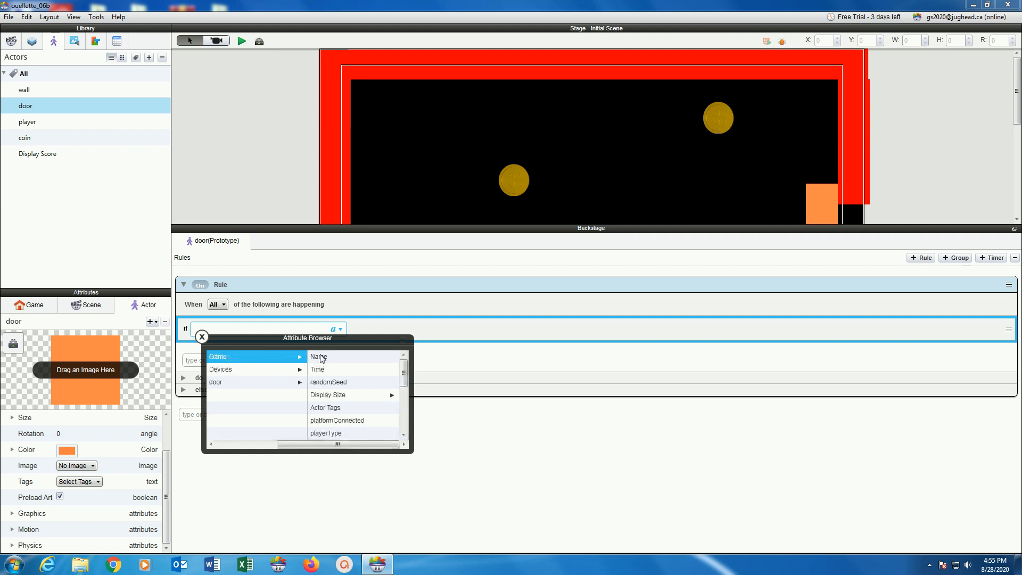
pyautogui.moveTo(404, 375); pyautogui.dragTo(404, 463)
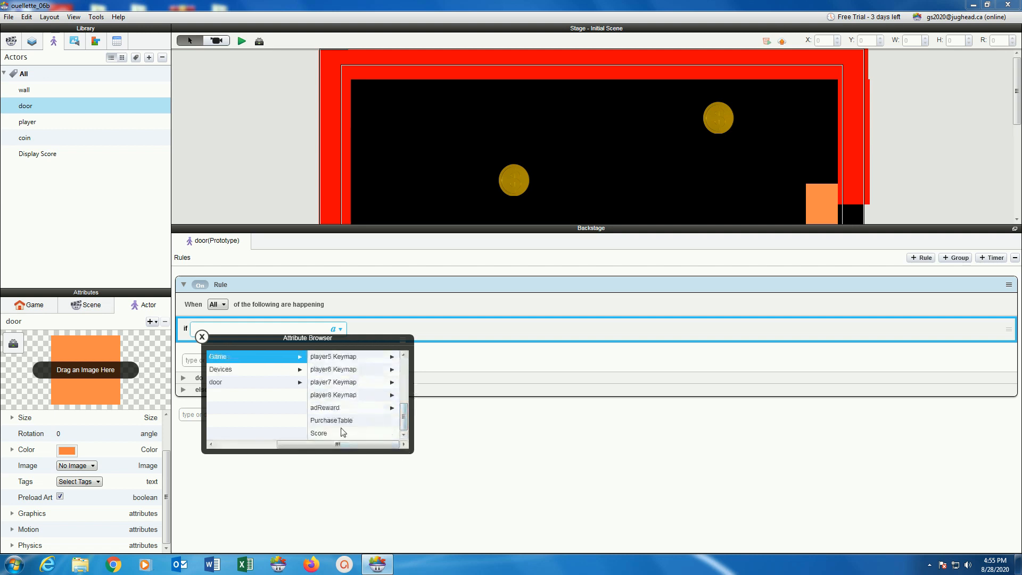
pyautogui.click(320, 433)
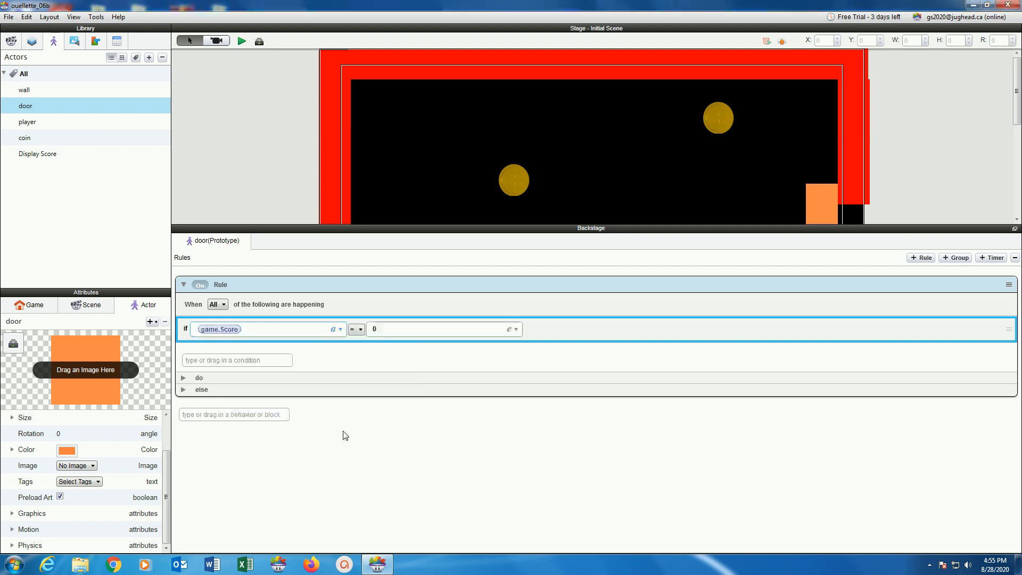
# - Set the door rule's Score condition to greater than or equal to (>=) 4
pyautogui.click(359, 331)
pyautogui.click(355, 372)
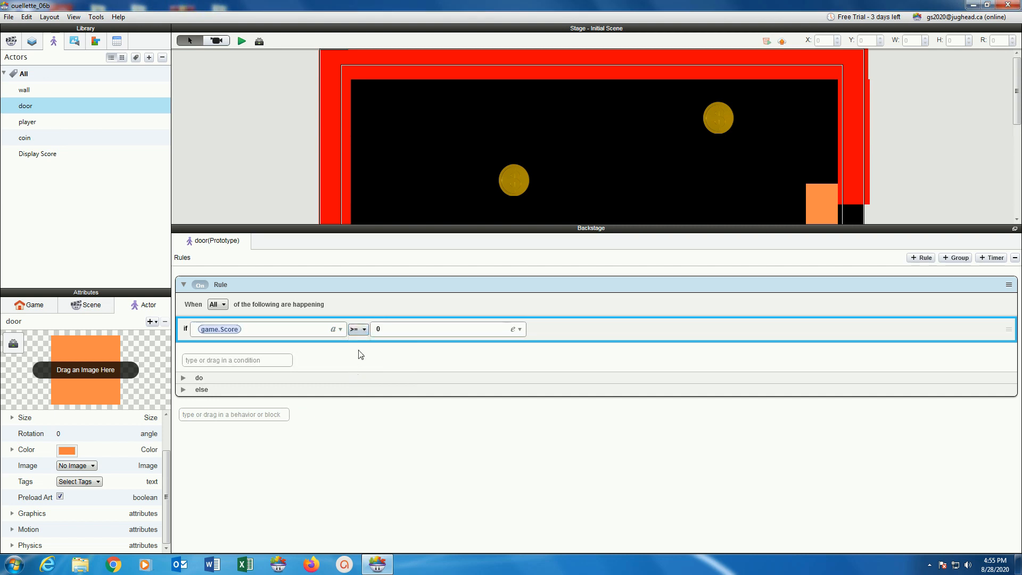
pyautogui.click(378, 329)
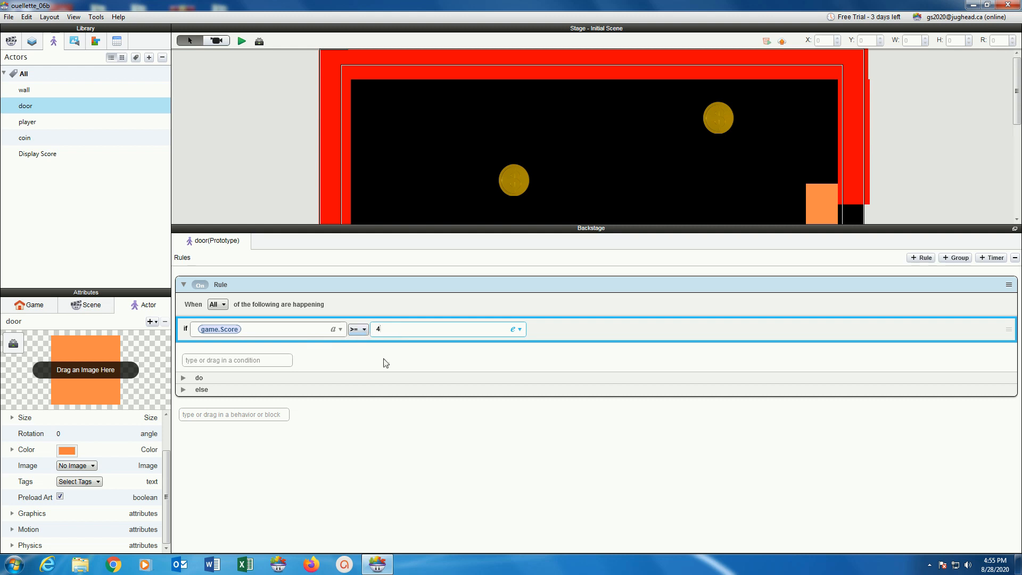
# - Add an Interpolate behavior to the do section of the door's rule
pyautogui.click(183, 378)
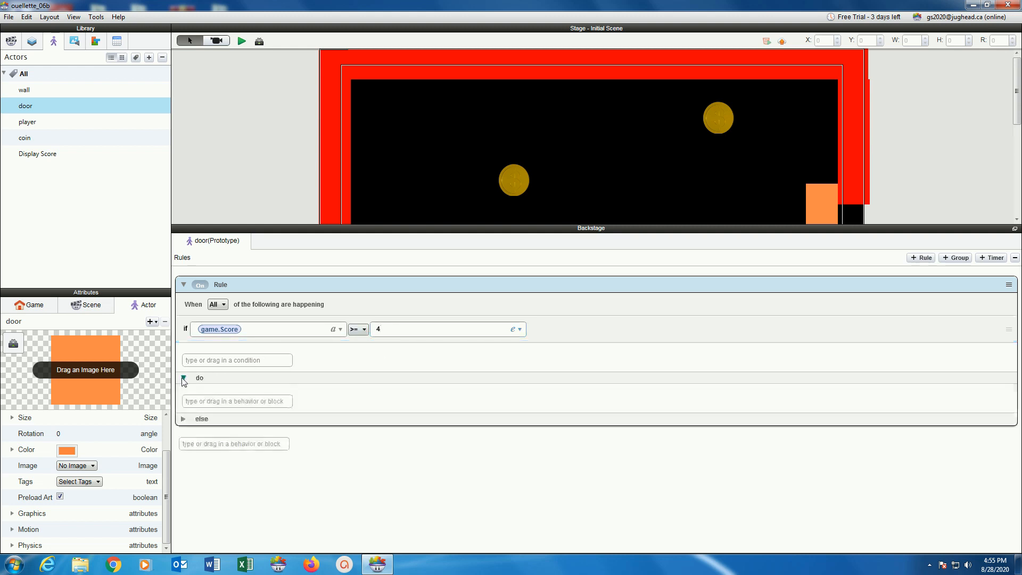
pyautogui.click(204, 404)
pyautogui.write('in')
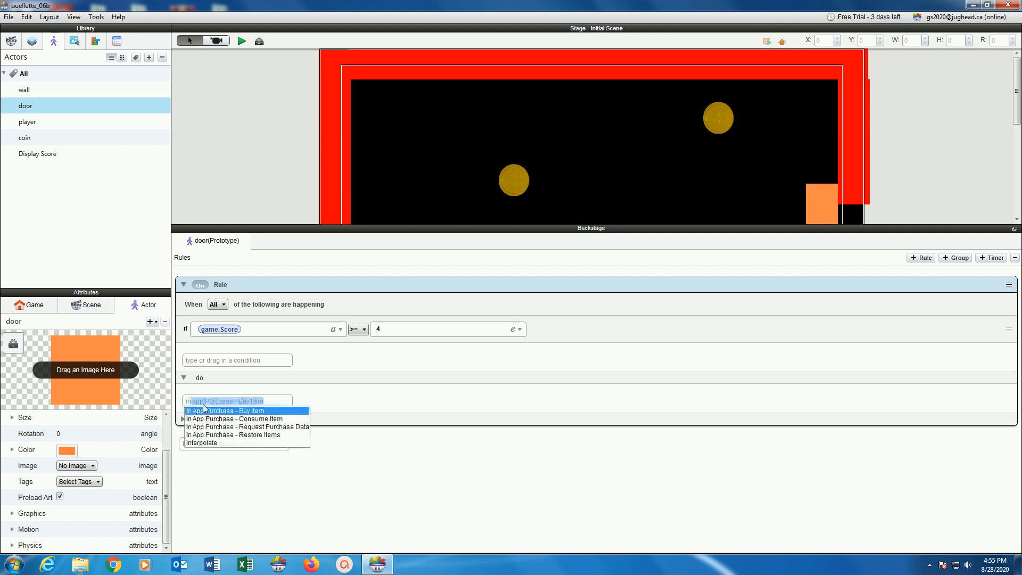
pyautogui.click(204, 443)
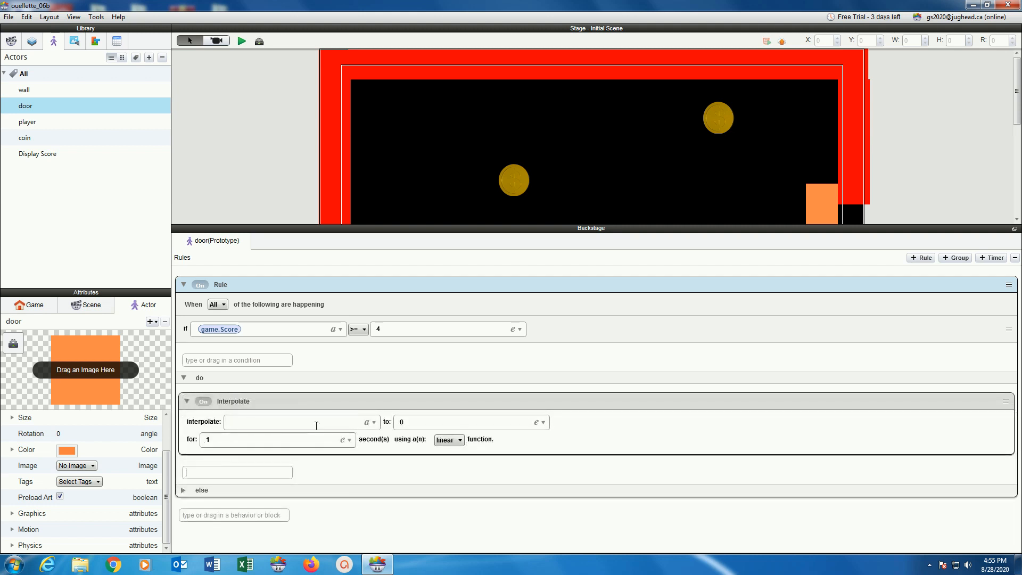
# - Set the door's Interpolate behavior to change the door's color alpha to 0 over 1 second and save the project
pyautogui.click(367, 422)
pyautogui.moveTo(308, 435); pyautogui.dragTo(317, 338)
pyautogui.click(298, 352)
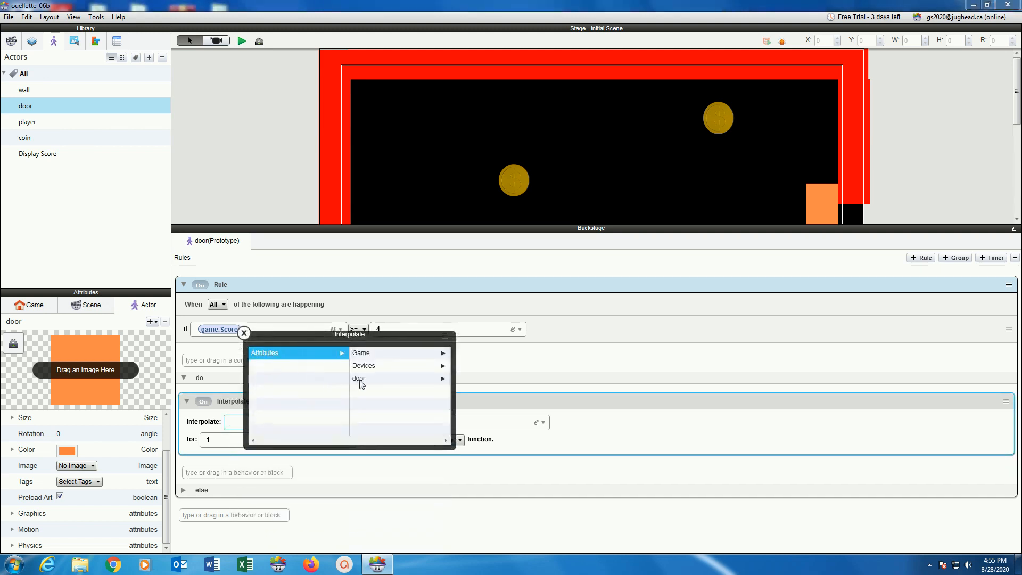
pyautogui.click(386, 379)
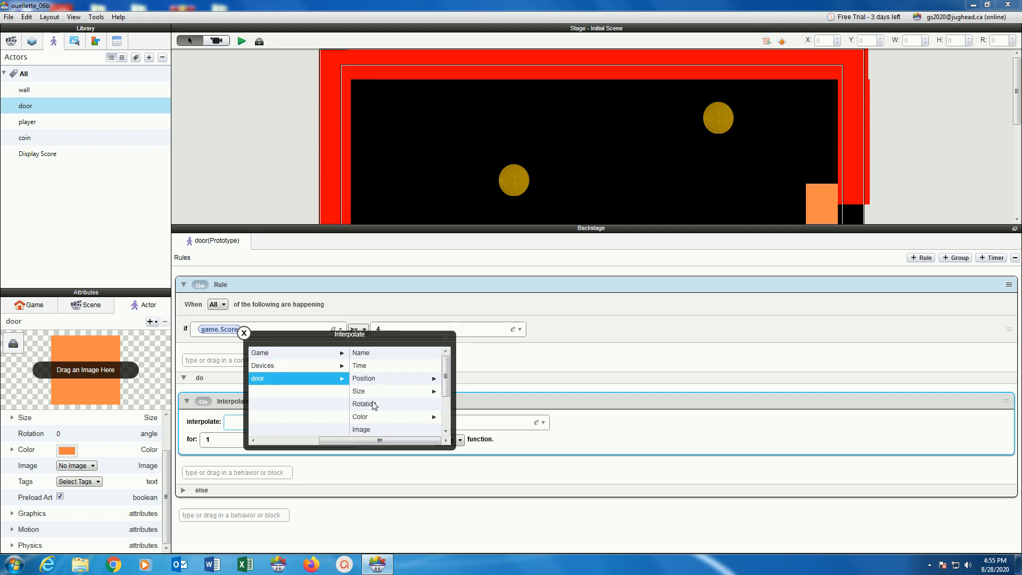
pyautogui.click(366, 419)
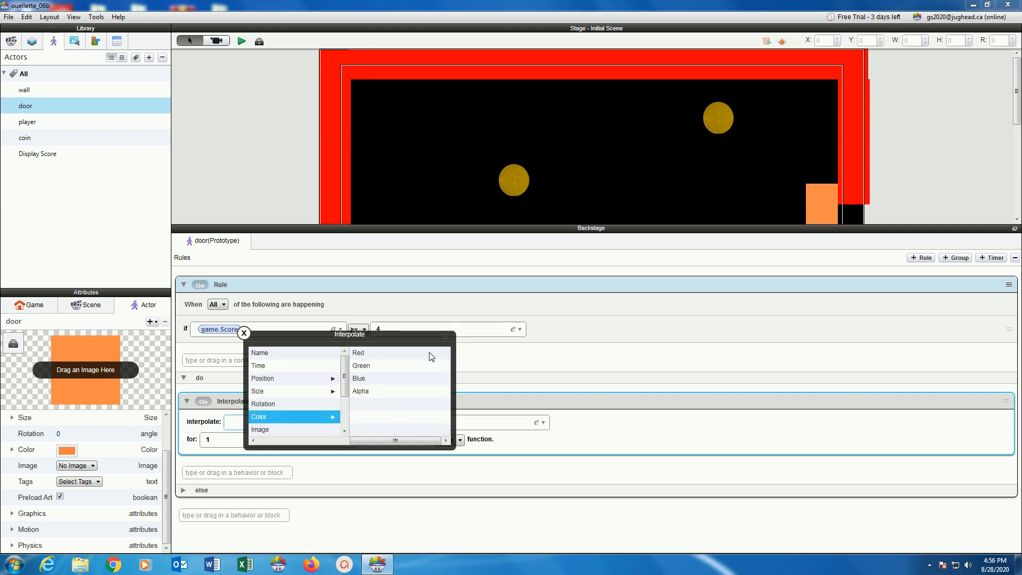
pyautogui.click(366, 392)
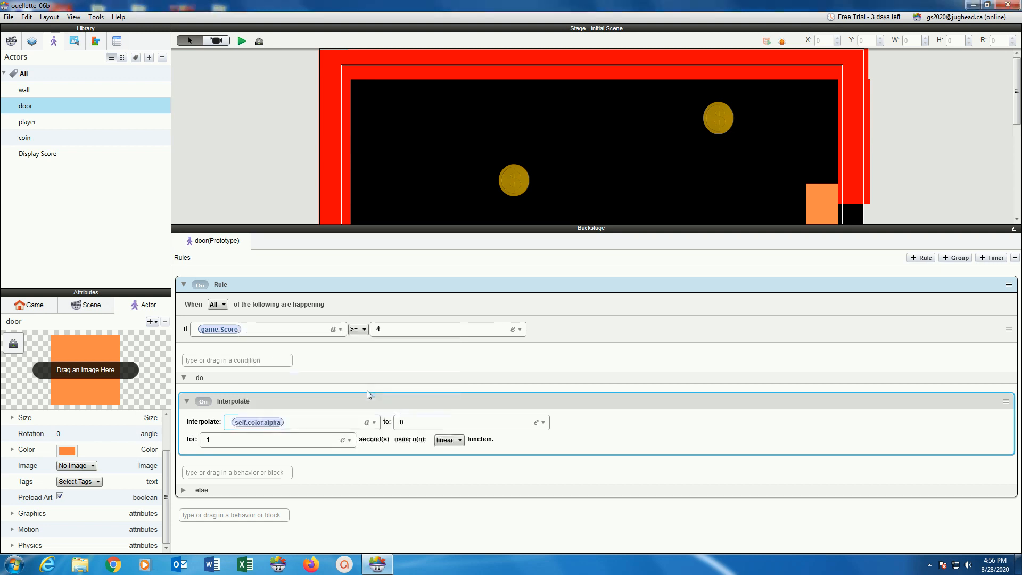
pyautogui.doubleClick(410, 426)
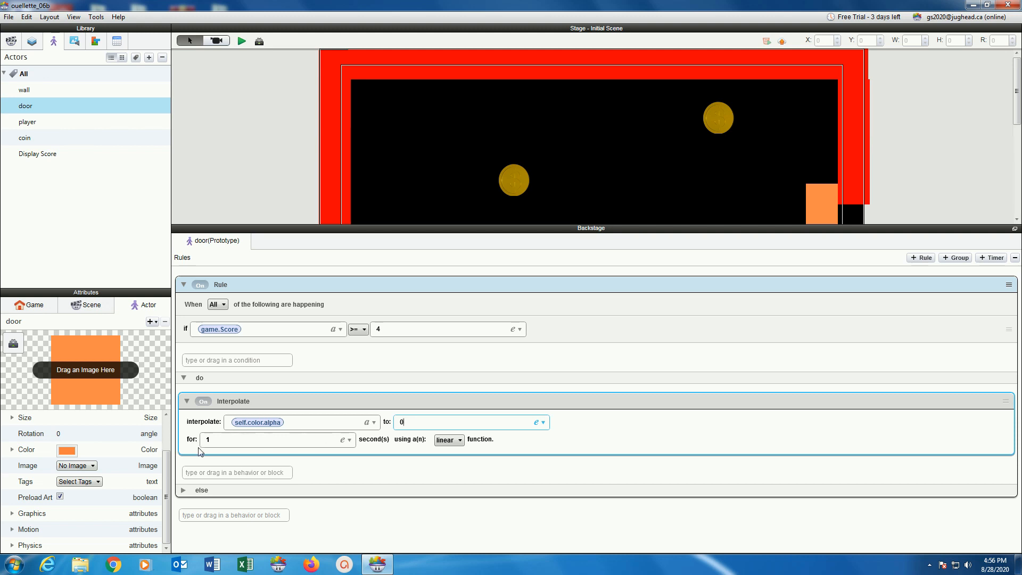
pyautogui.moveTo(222, 440); pyautogui.dragTo(203, 441)
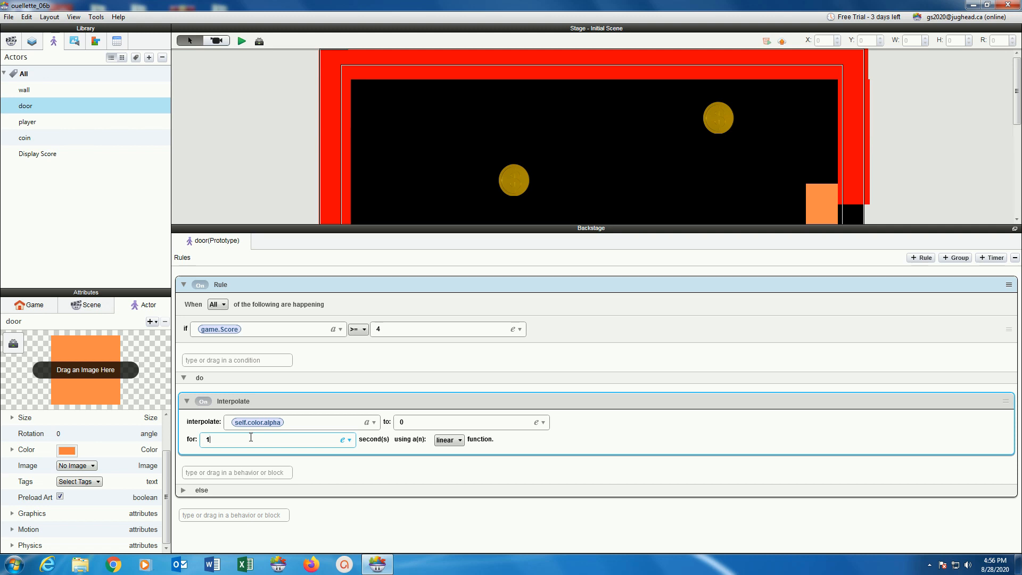
pyautogui.click(8, 17)
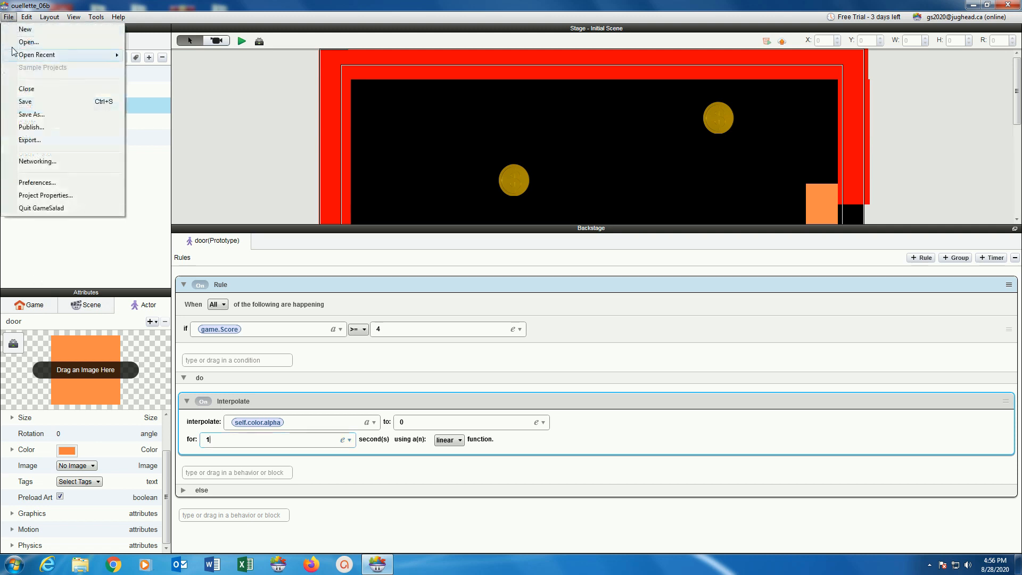
pyautogui.click(21, 99)
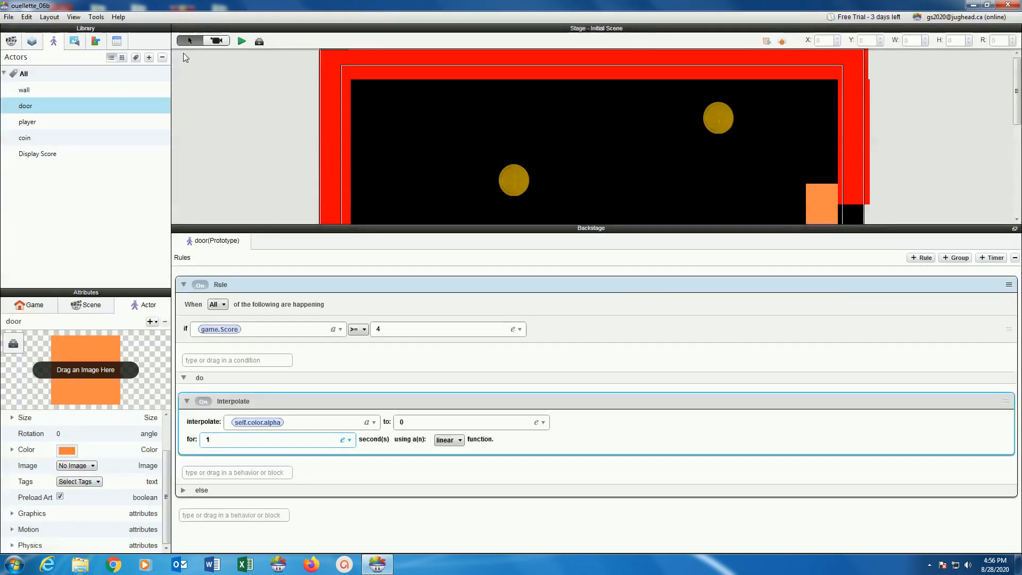
# - Preview the game and steer the player through the coins until four are collected
pyautogui.click(241, 41)
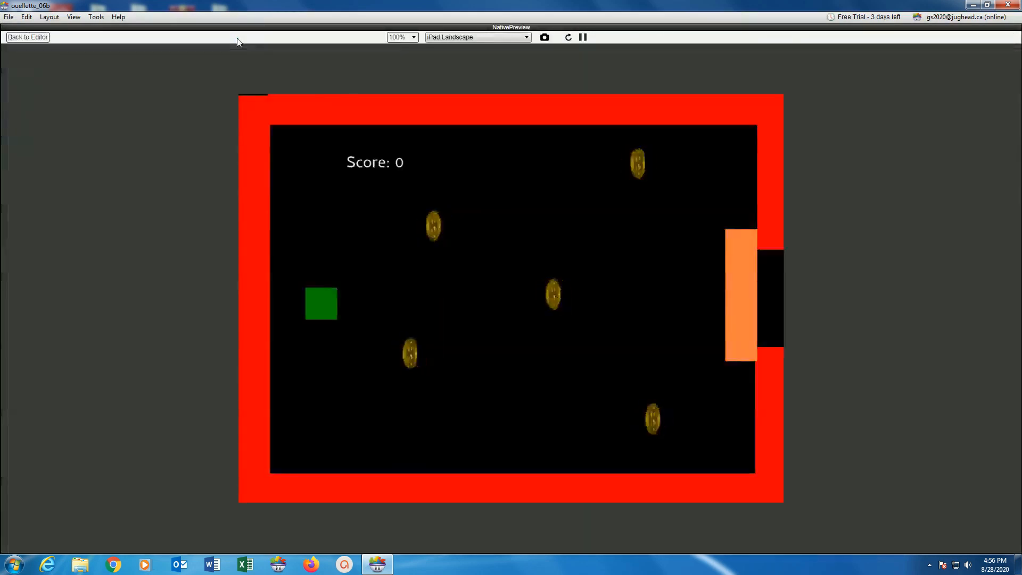
pyautogui.press('Right')
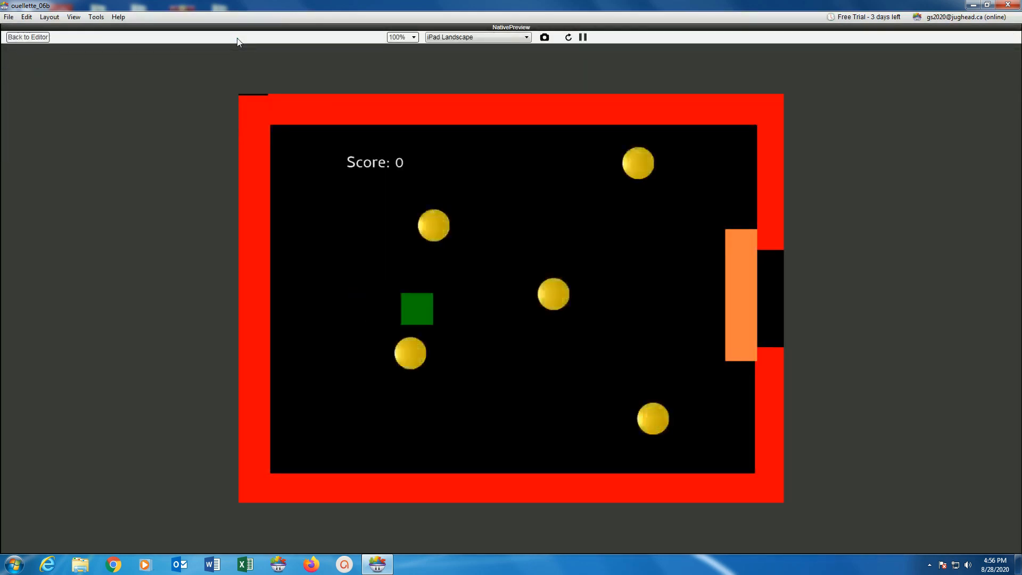
pyautogui.press('Down')
pyautogui.press('Up')
pyautogui.press('Up')
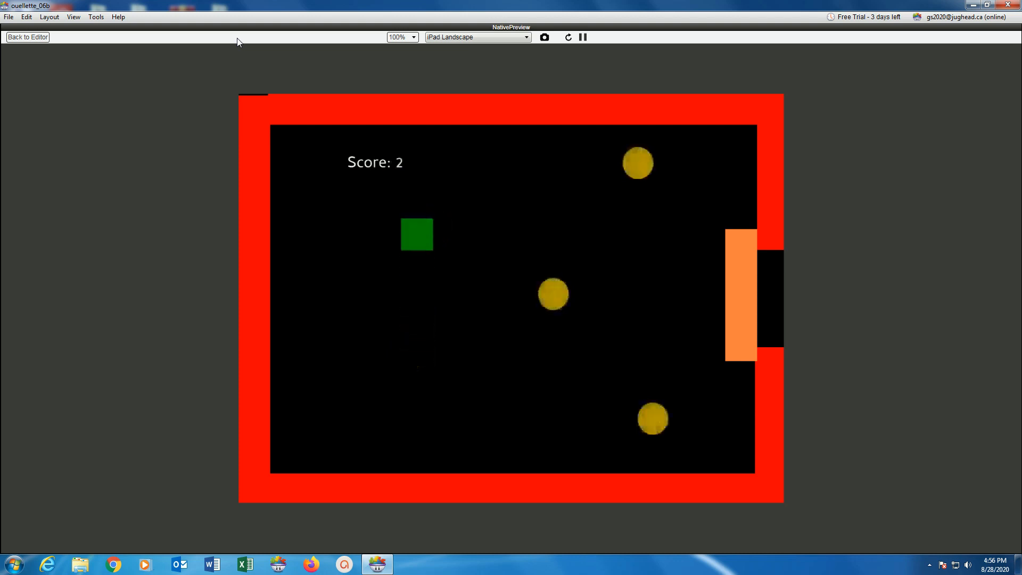
pyautogui.press('Right')
pyautogui.press('Down')
pyautogui.press('Down')
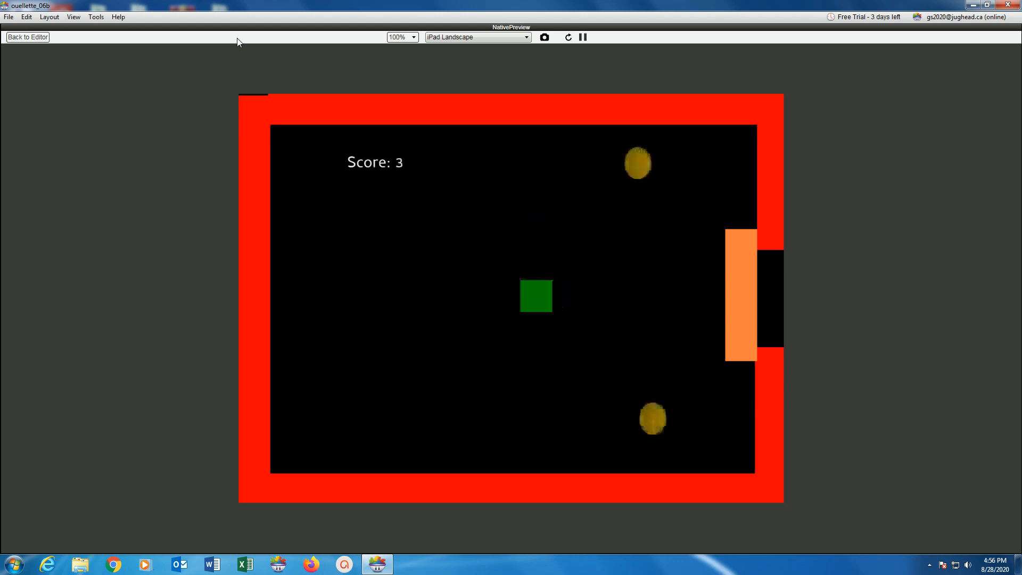
pyautogui.press('Right')
pyautogui.press('Right')
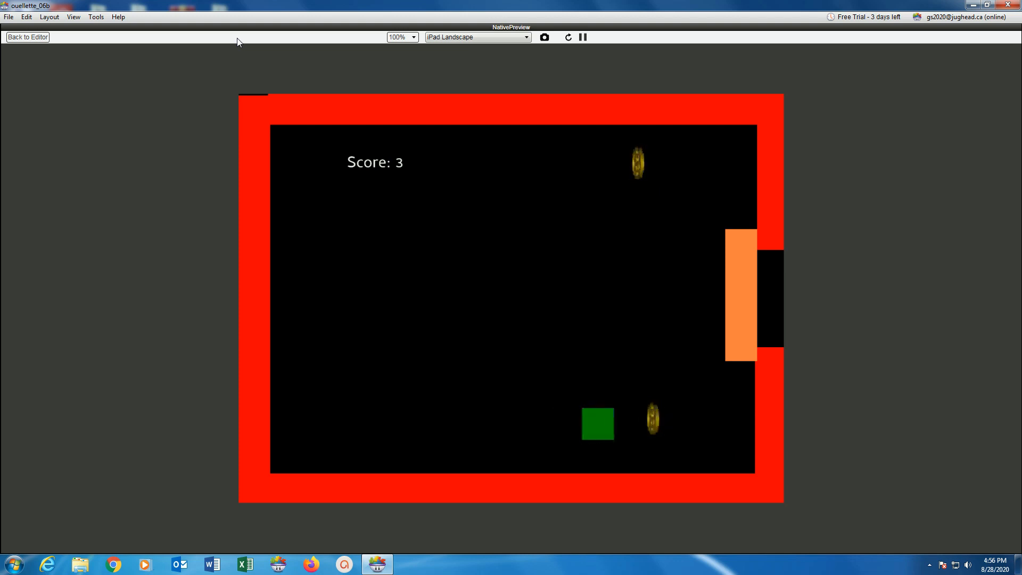
# - Test moving the player through the doorway on the right wall, and return to the editor
pyautogui.press('Up')
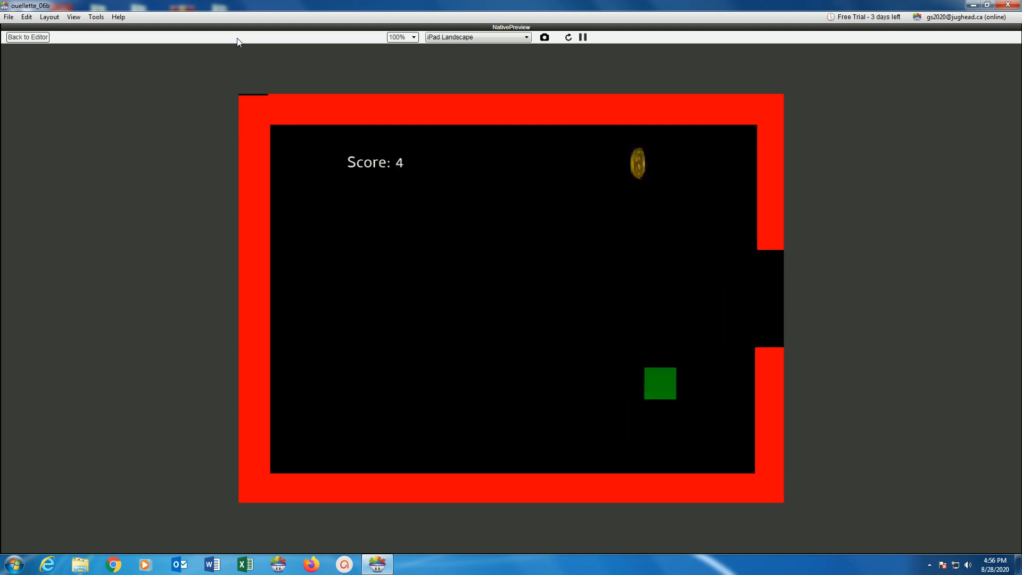
pyautogui.press('Right')
pyautogui.press('Right')
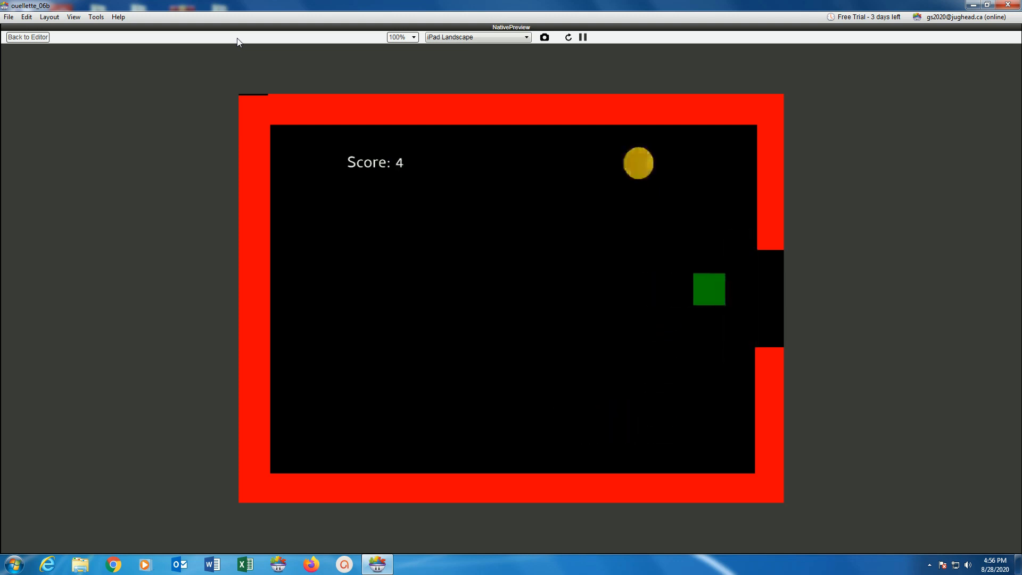
pyautogui.press('Left')
pyautogui.press('Right')
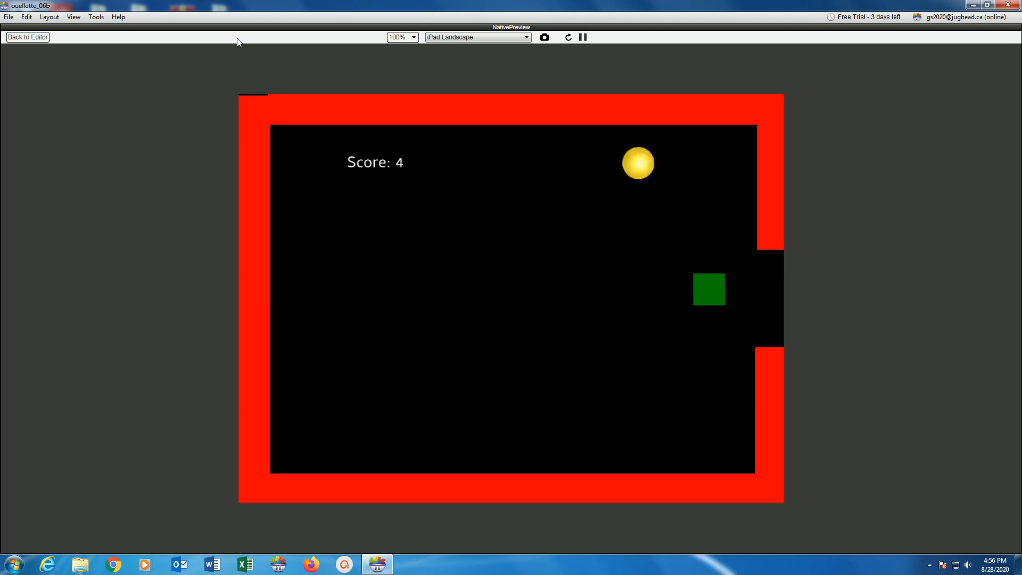
pyautogui.press('Left')
pyautogui.press('Right')
pyautogui.press('Right')
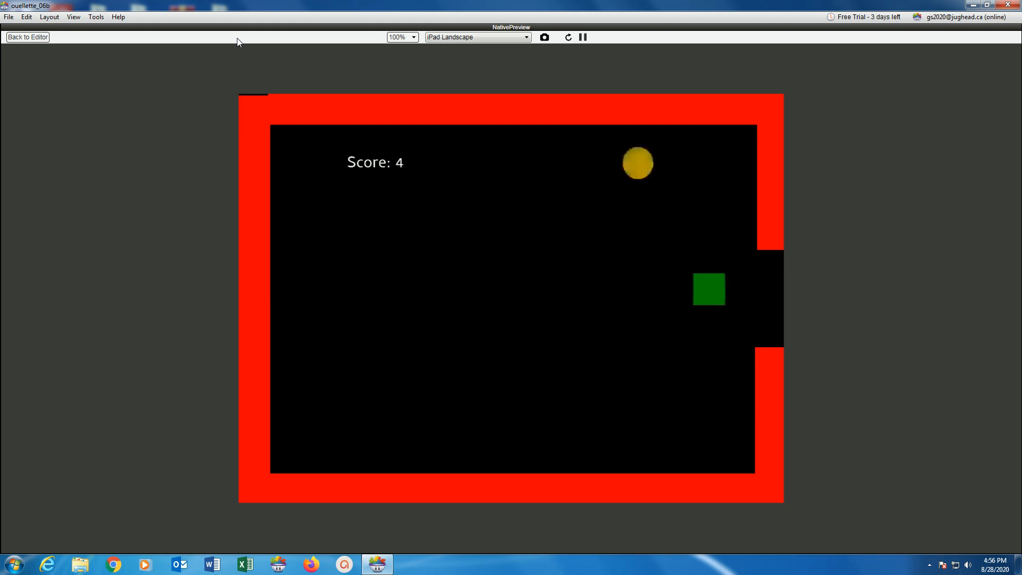
pyautogui.press('Left')
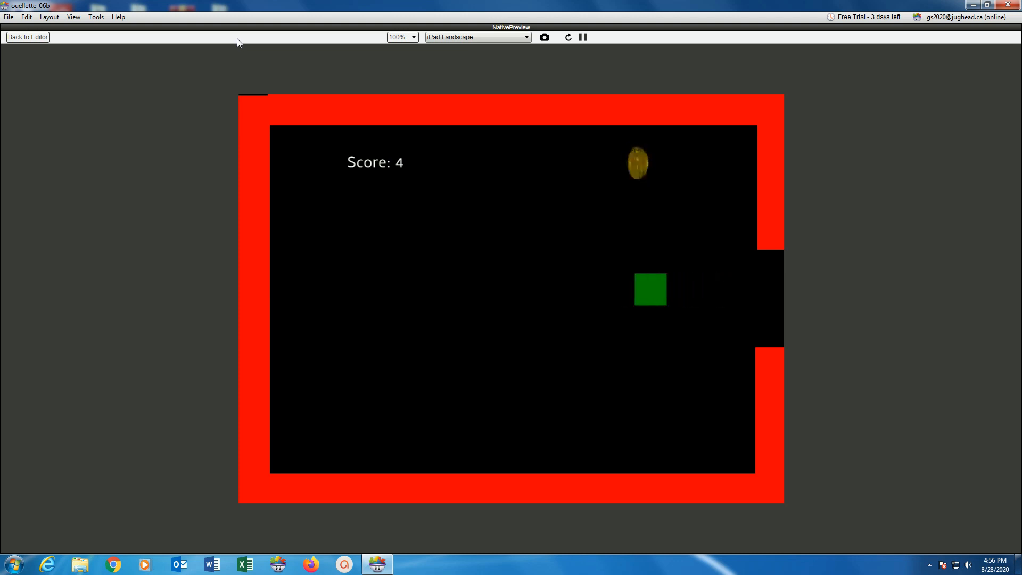
pyautogui.click(23, 37)
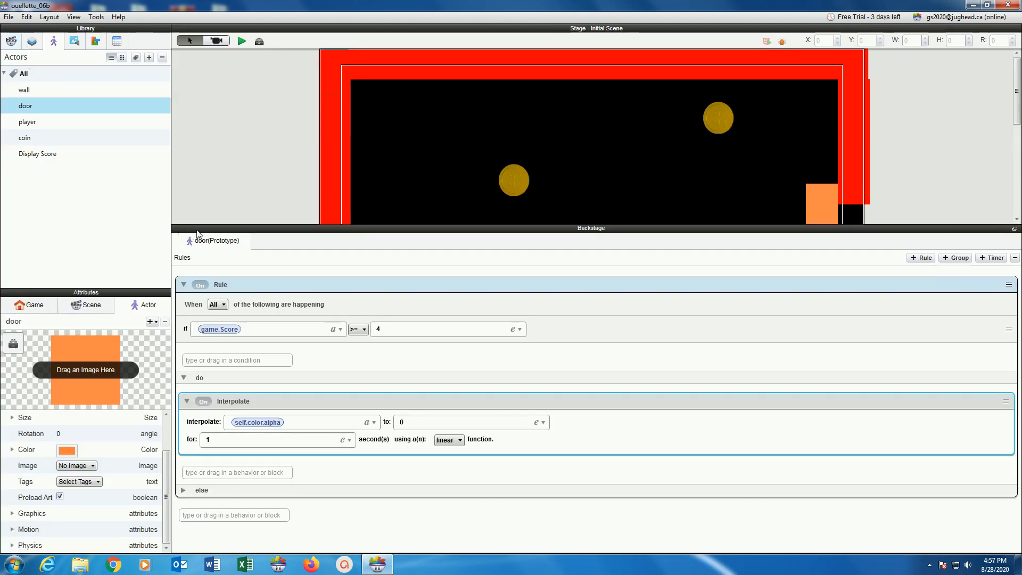
# - Enlarge the rules area and add a nested rule below the Interpolate behavior in the door's rule
pyautogui.moveTo(196, 226); pyautogui.dragTo(207, 112)
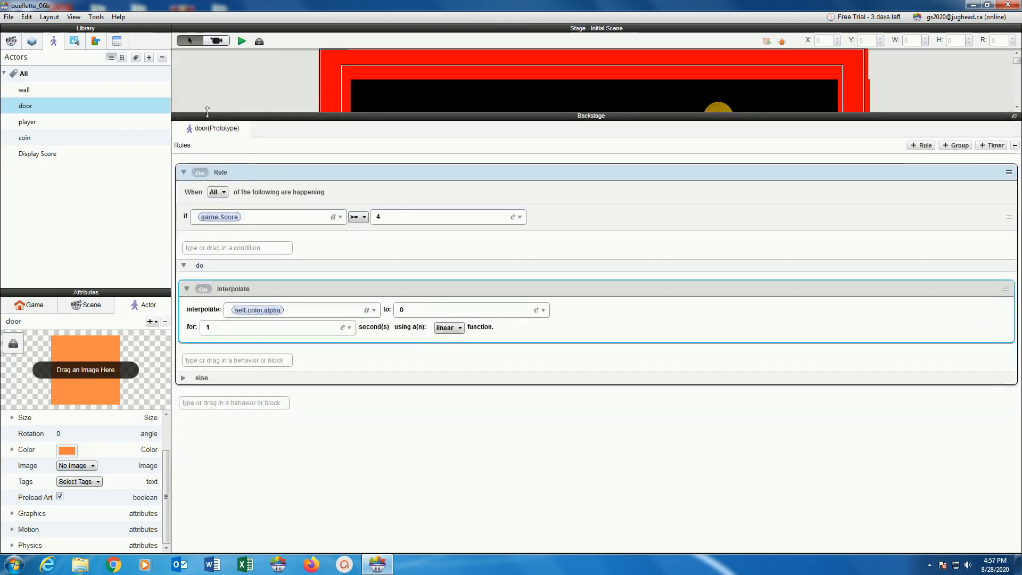
pyautogui.click(205, 360)
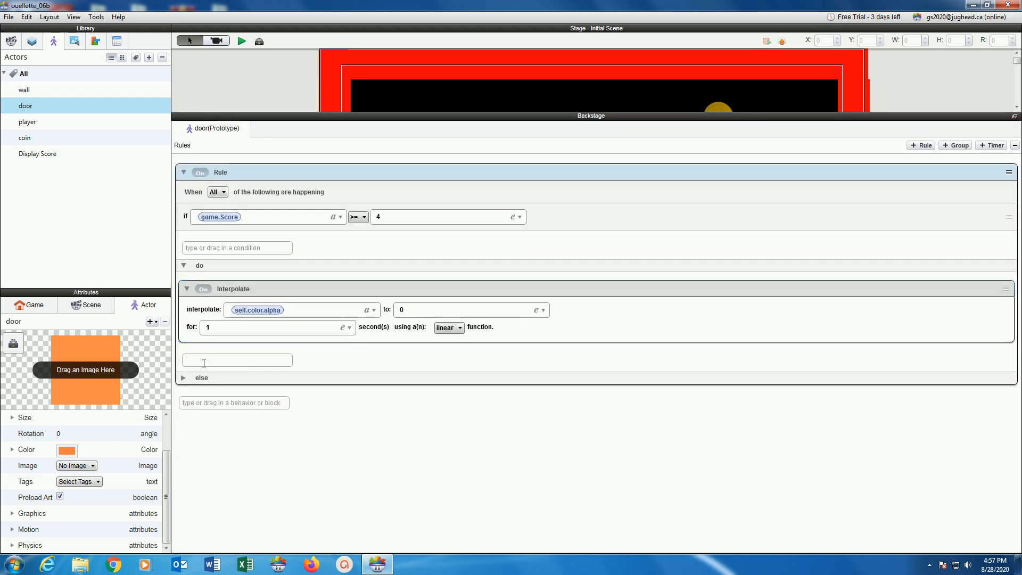
pyautogui.write('rule')
pyautogui.click(200, 368)
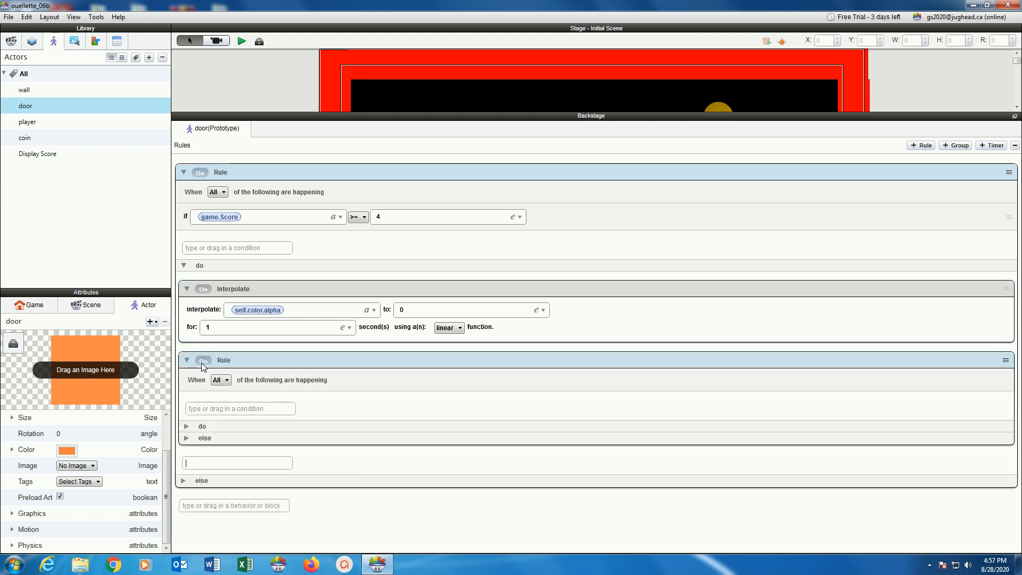
# - Add an attribute condition to the nested rule that tests whether the door's color alpha equals 0
pyautogui.click(212, 409)
pyautogui.write('attribute')
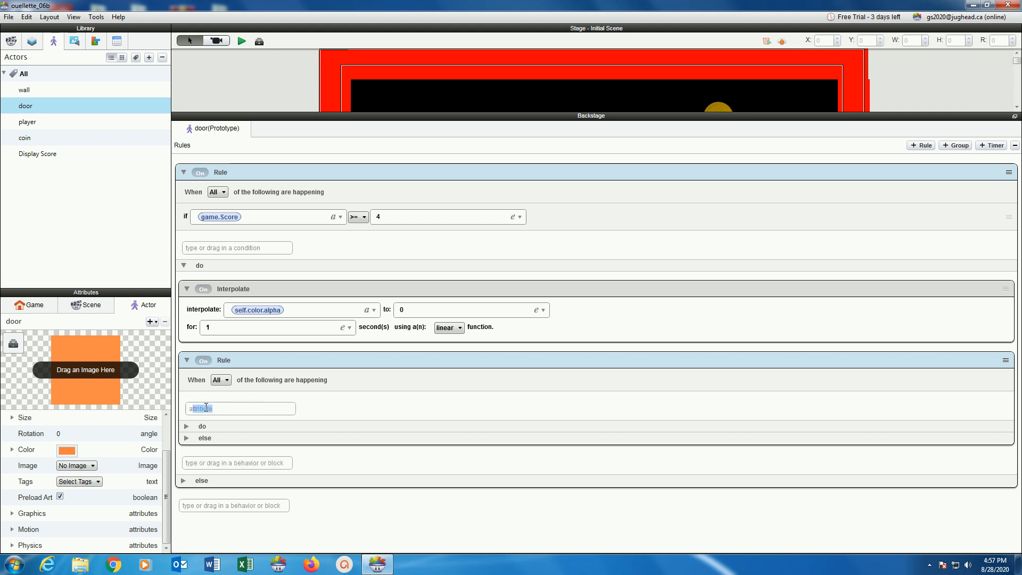
pyautogui.press('Return')
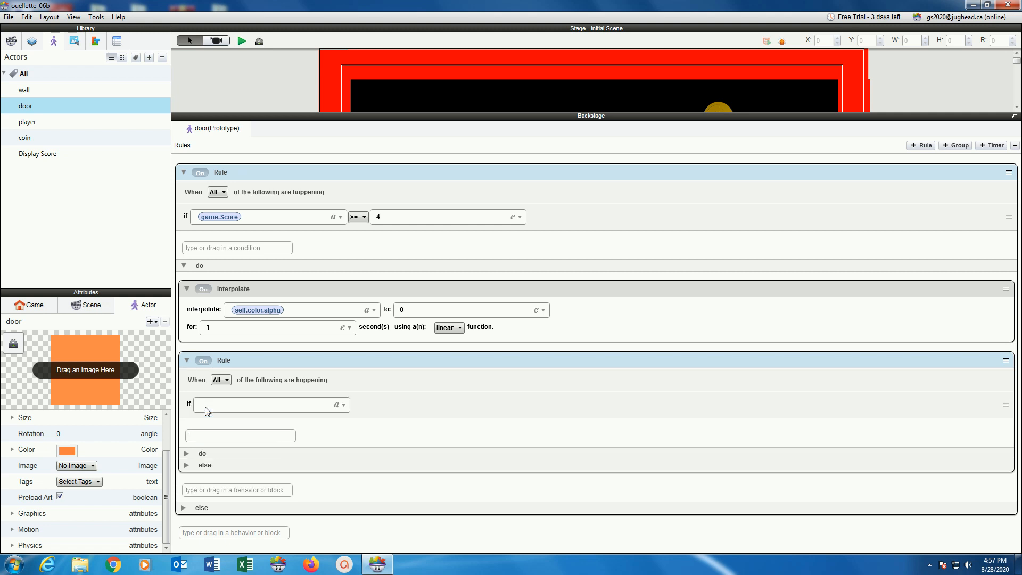
pyautogui.click(341, 406)
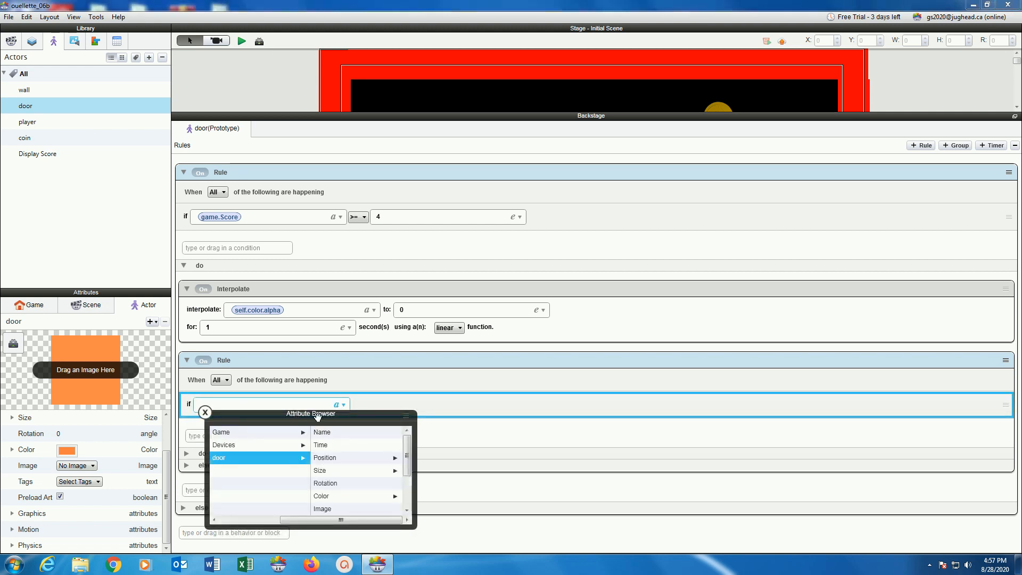
pyautogui.moveTo(317, 416); pyautogui.dragTo(320, 334)
pyautogui.click(332, 414)
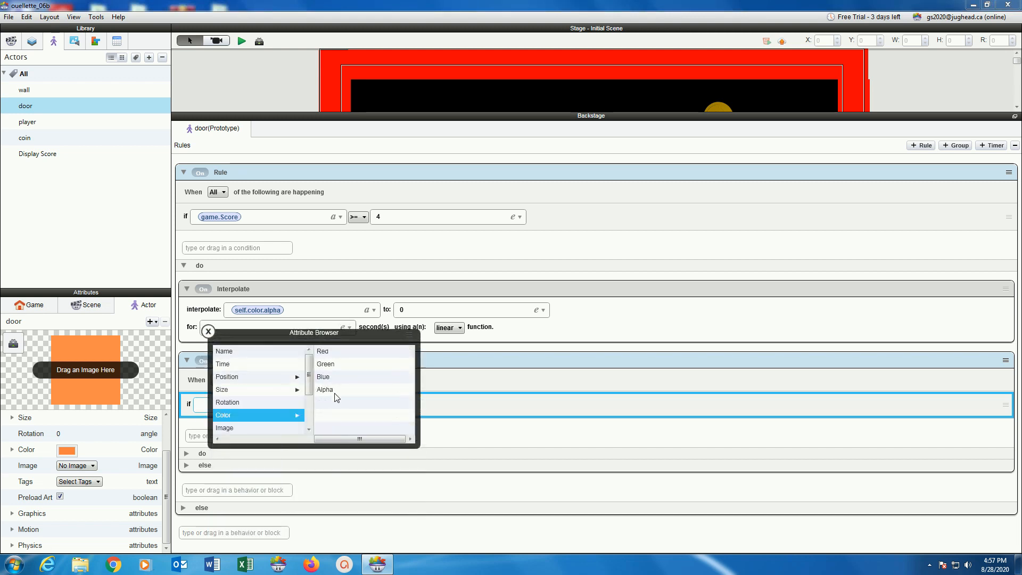
pyautogui.click(335, 389)
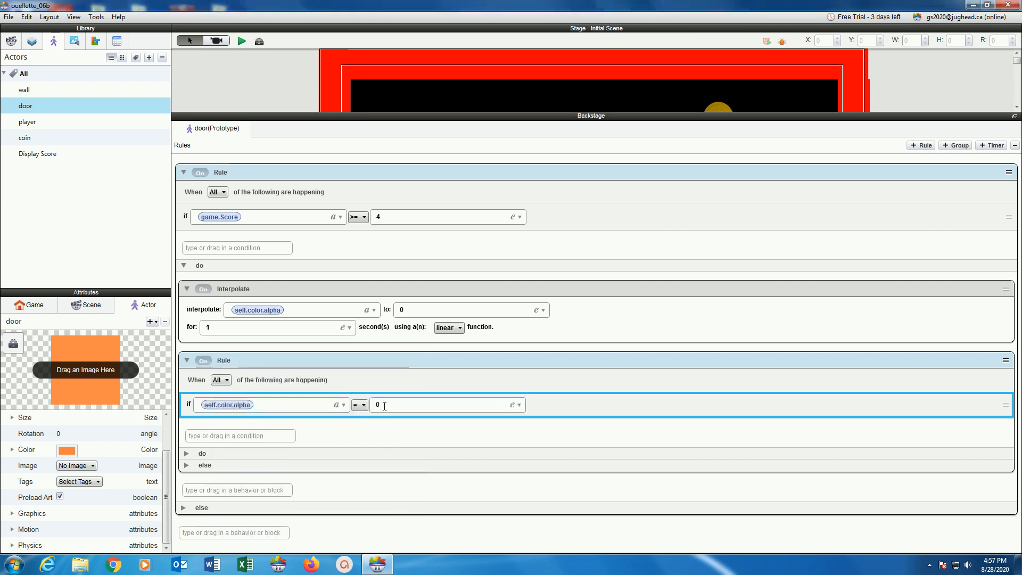
pyautogui.doubleClick(373, 405)
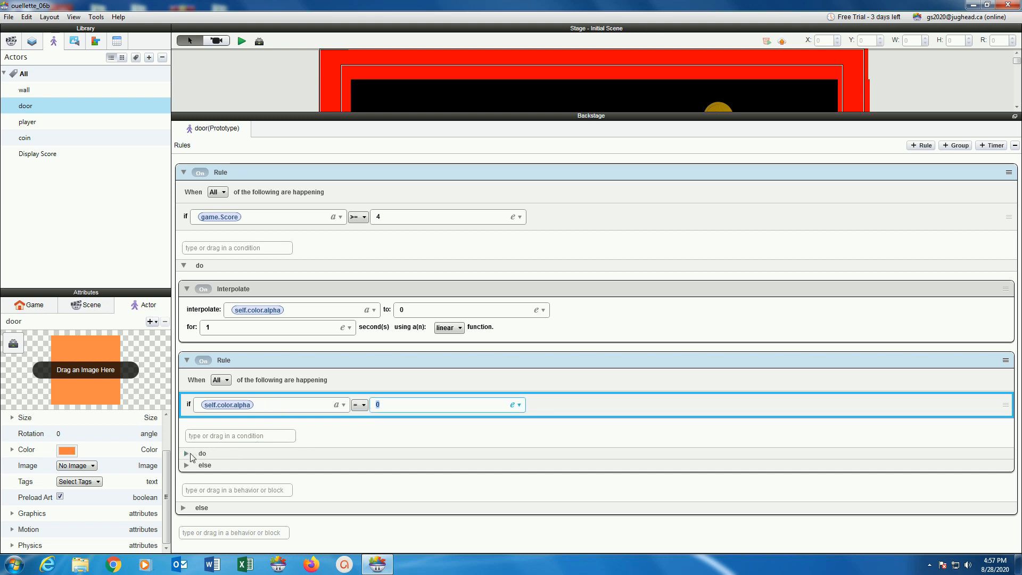
# - Add a Destroy behavior to the do section of the nested rule
pyautogui.click(187, 453)
pyautogui.click(214, 476)
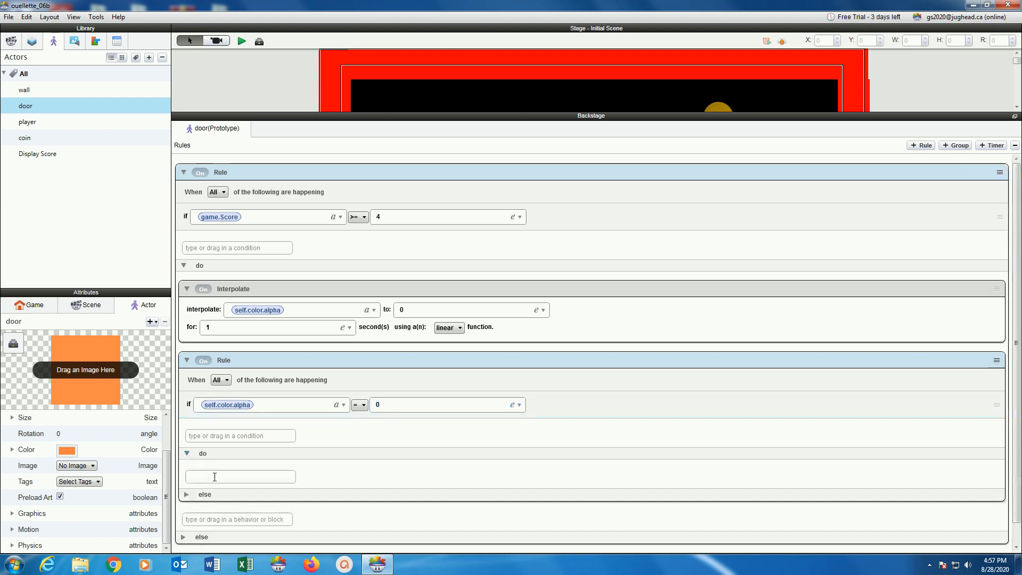
pyautogui.write('des')
pyautogui.press('Return')
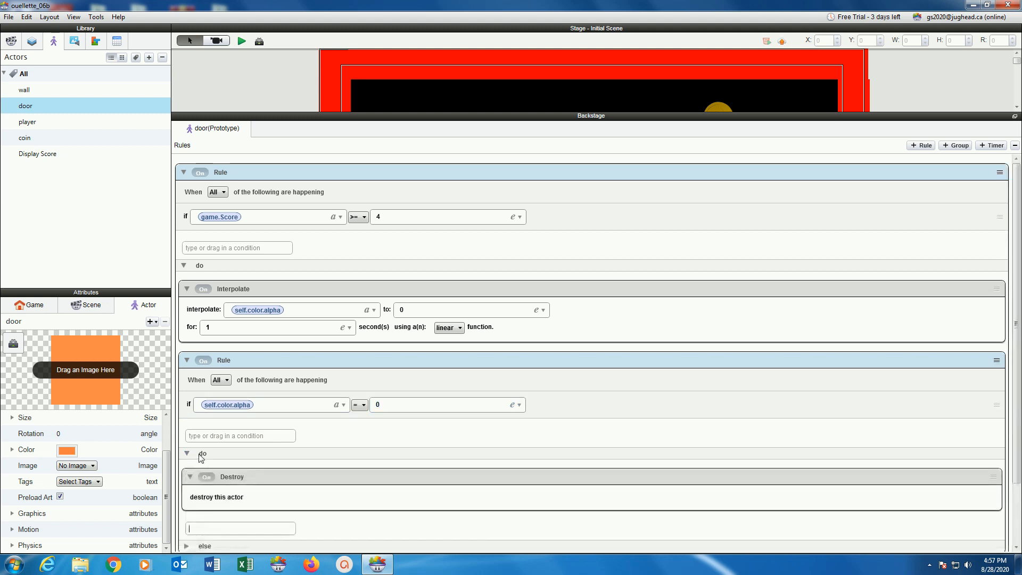
# - Rename the nested rule in the door's rules to "destroy when alpha is 0"
pyautogui.doubleClick(226, 360)
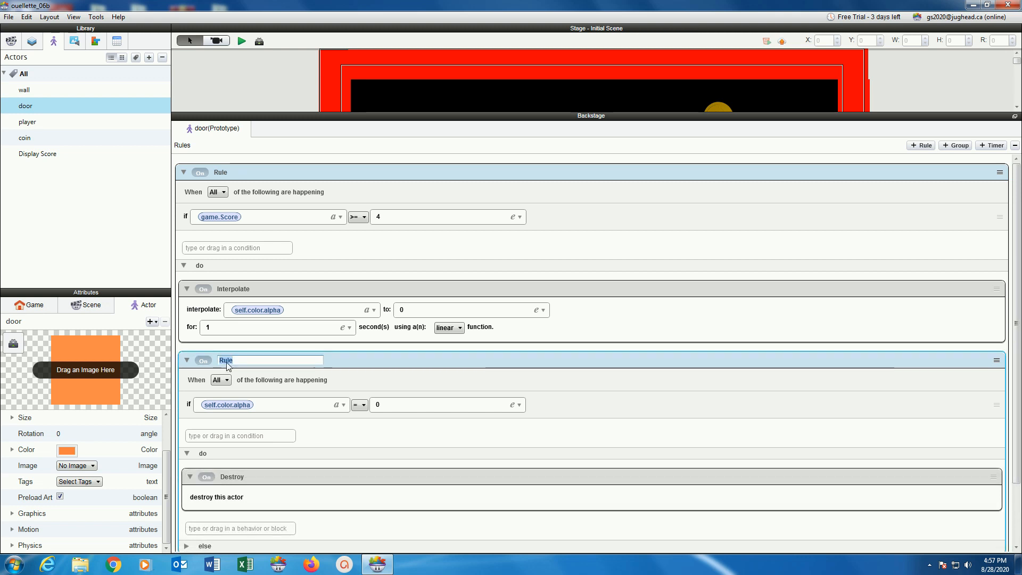
pyautogui.write('destroy')
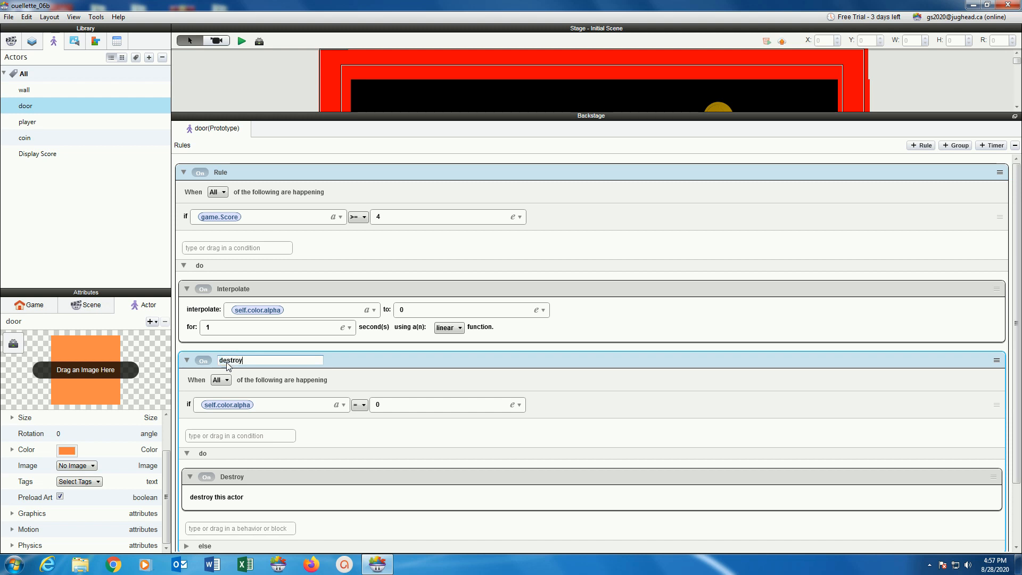
pyautogui.press('Return')
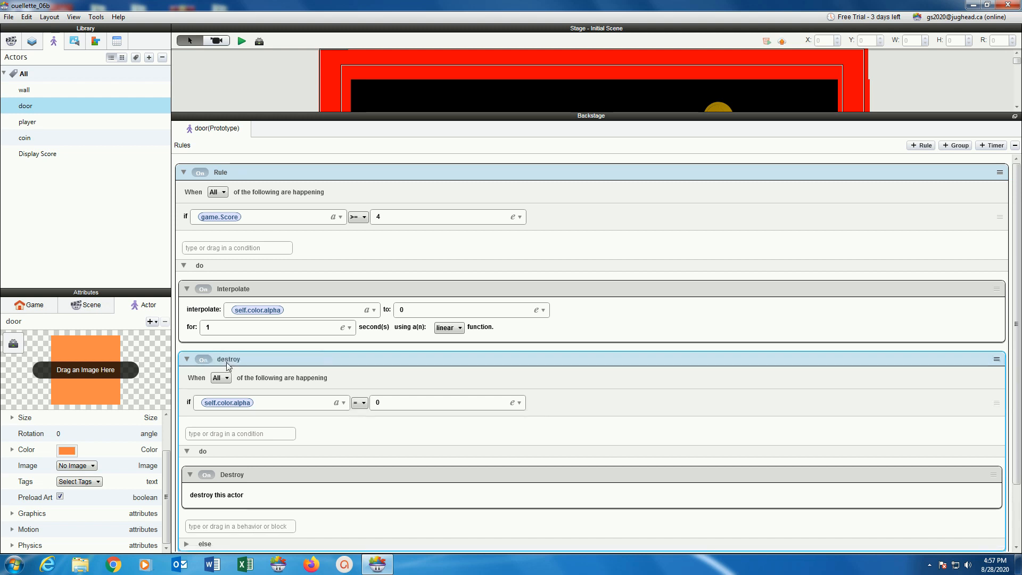
pyautogui.doubleClick(228, 360)
pyautogui.click(248, 359)
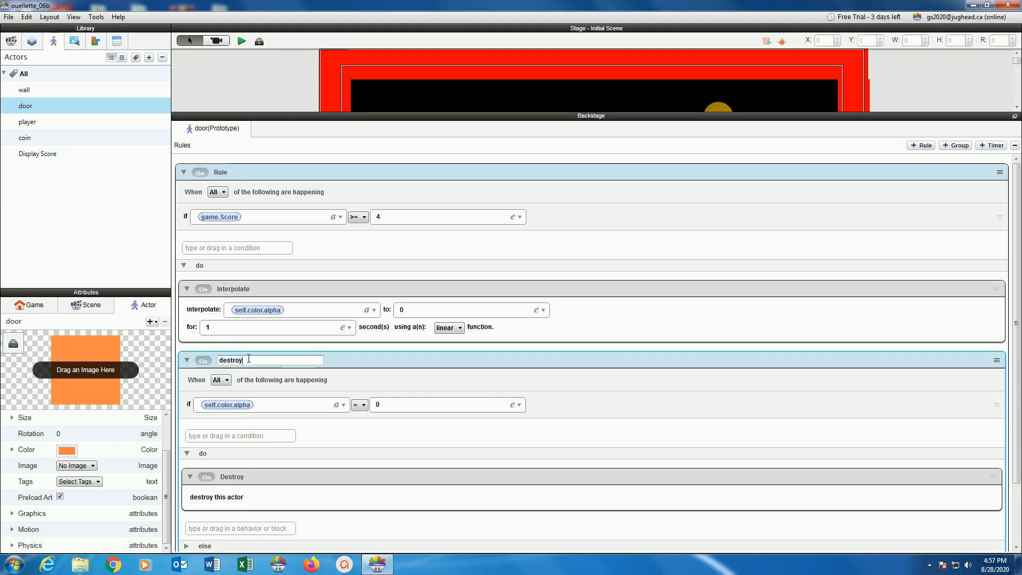
pyautogui.write('when')
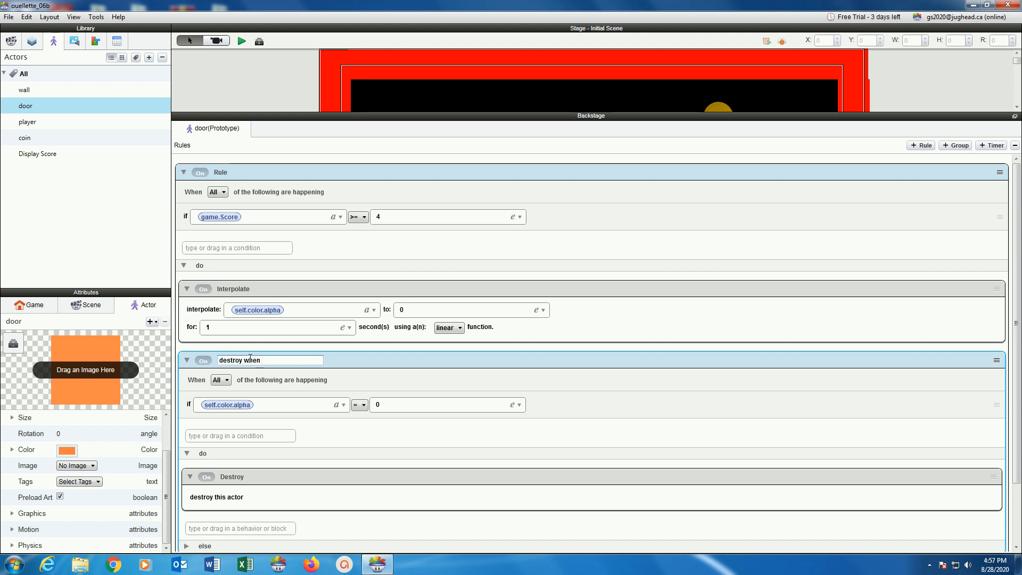
pyautogui.write(' apha is 0')
pyautogui.press('Return')
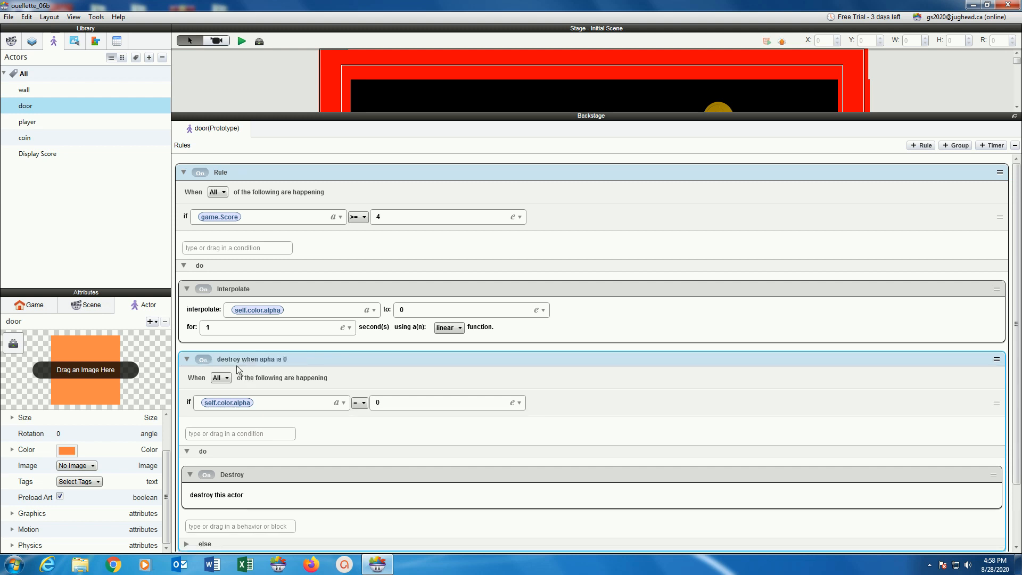
pyautogui.doubleClick(264, 360)
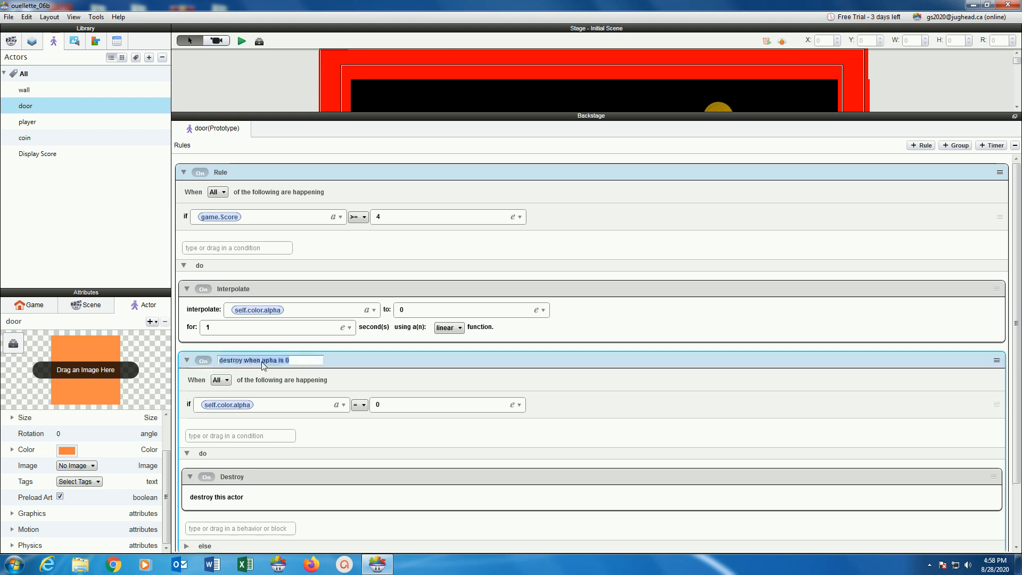
pyautogui.click(268, 364)
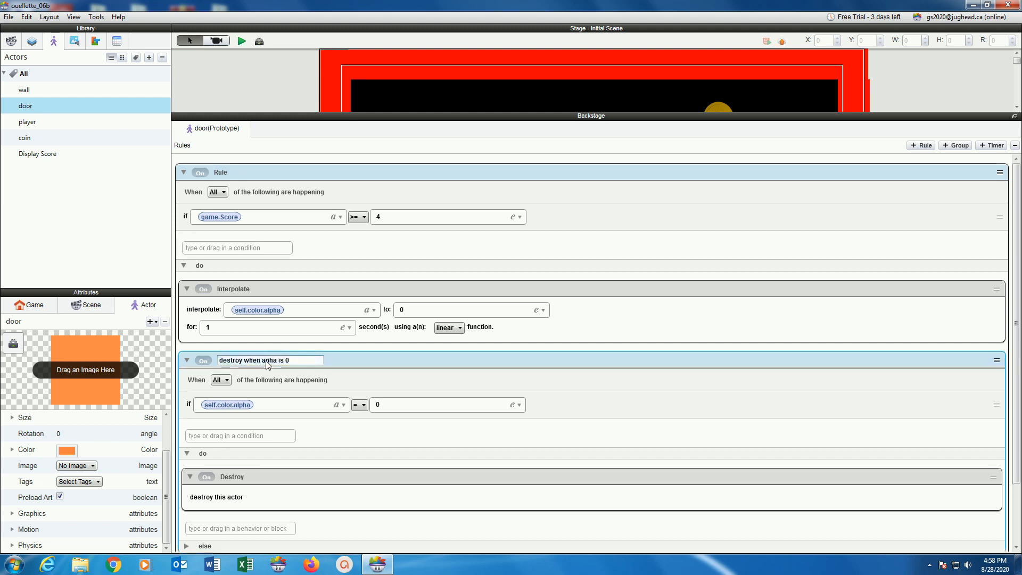
pyautogui.write('l')
pyautogui.press('Return')
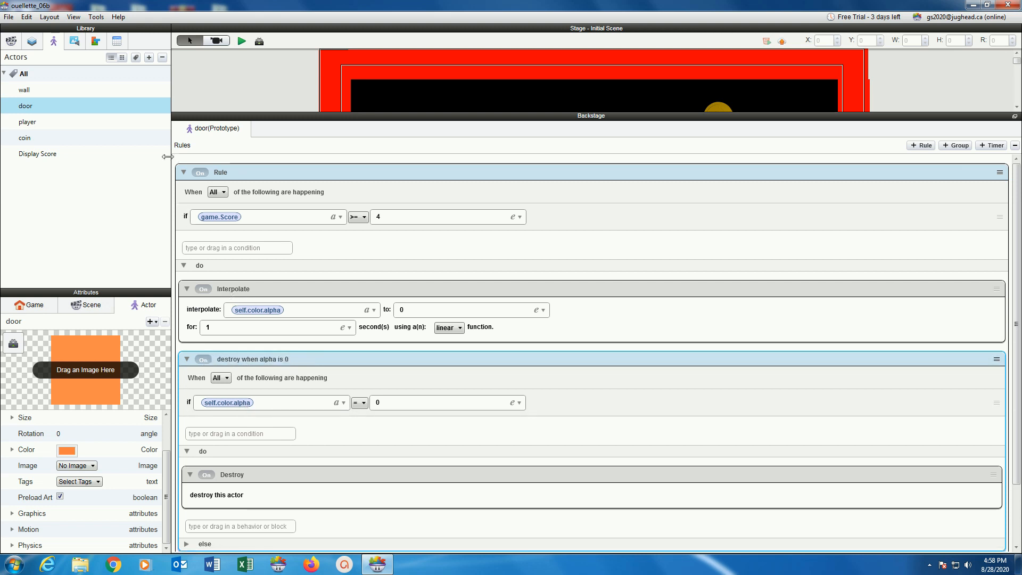
# - Collapse the door's outer rule and save the project
pyautogui.click(183, 173)
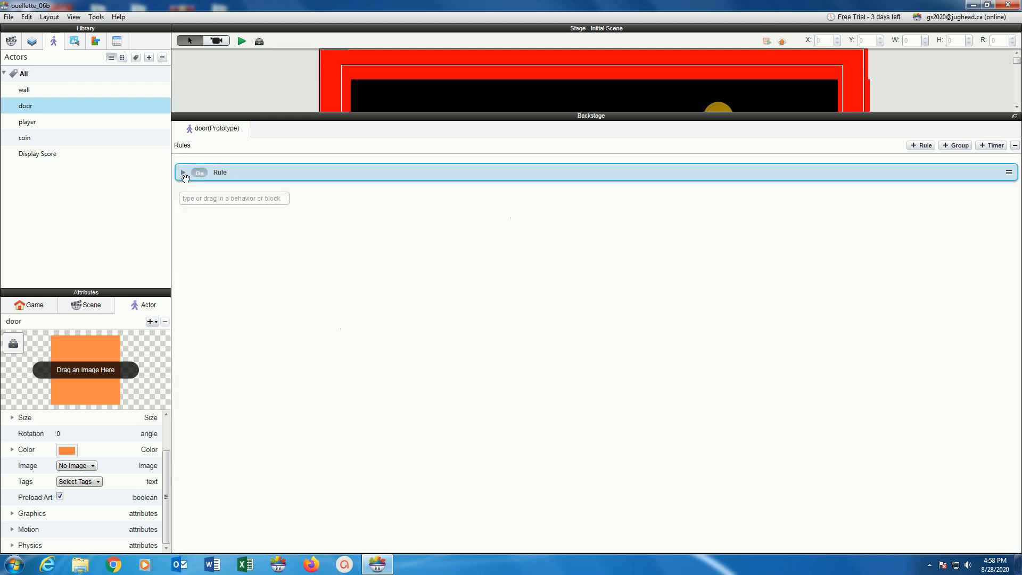
pyautogui.click(8, 17)
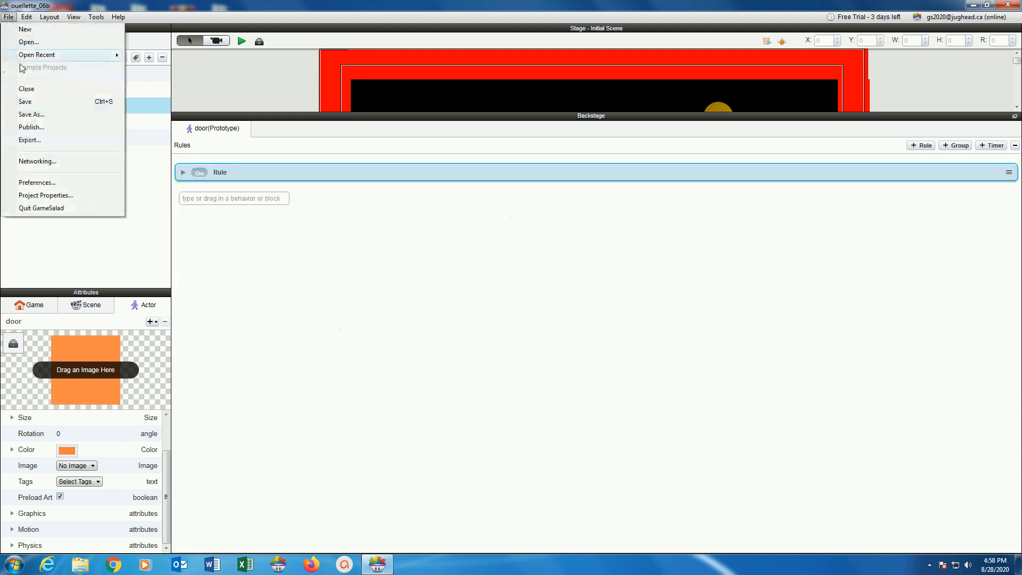
pyautogui.click(30, 99)
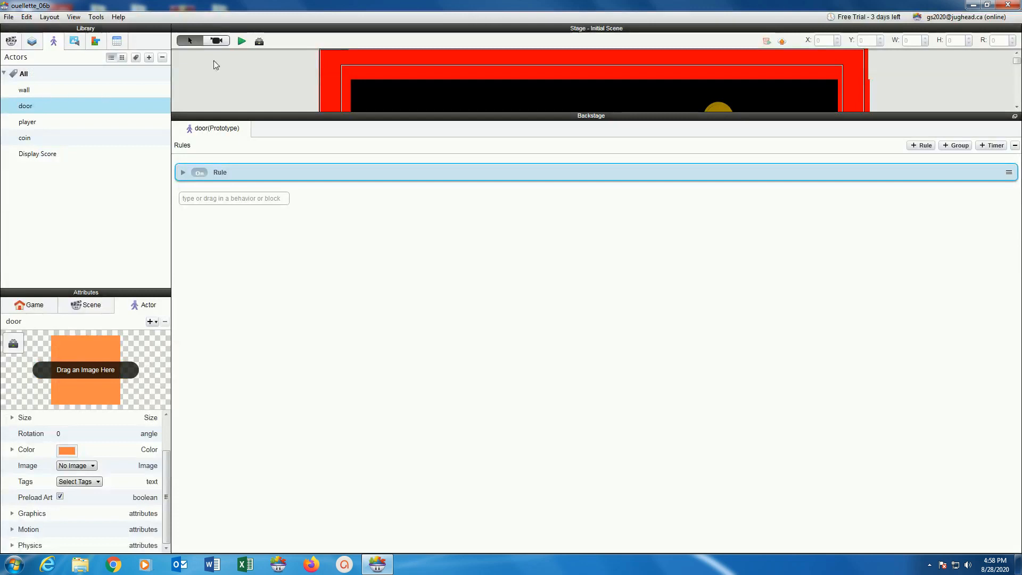
# - Preview the game, collect four coins, test moving the player through the doorway, and return to the editor
pyautogui.click(242, 41)
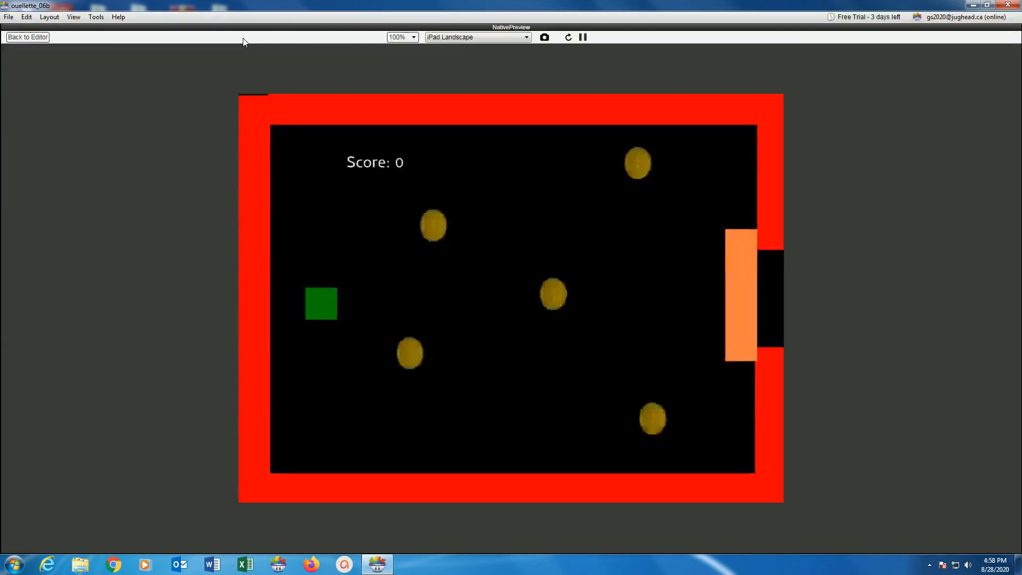
pyautogui.press('Right')
pyautogui.press('Down')
pyautogui.press('Right')
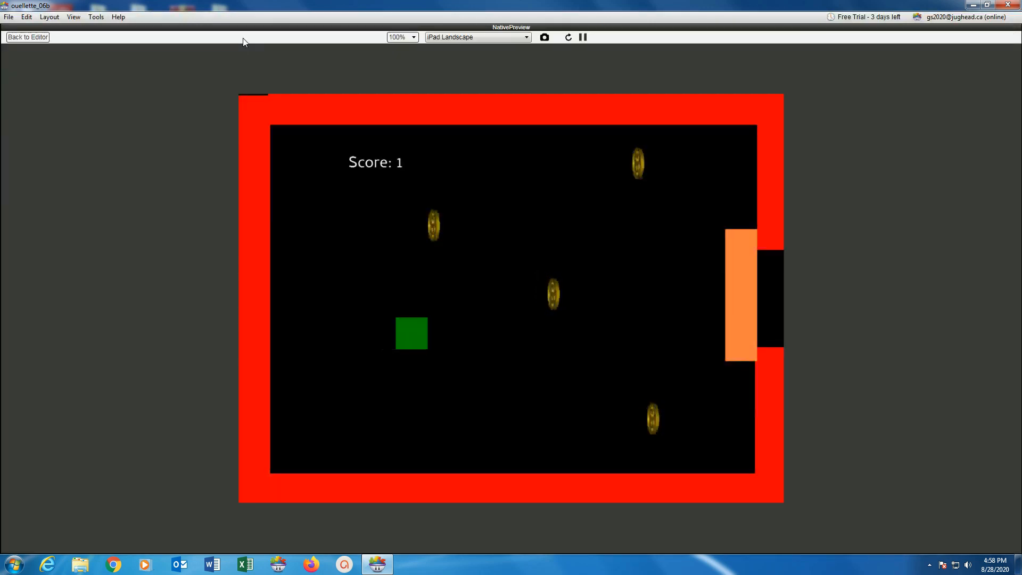
pyautogui.press('Up')
pyautogui.press('Right')
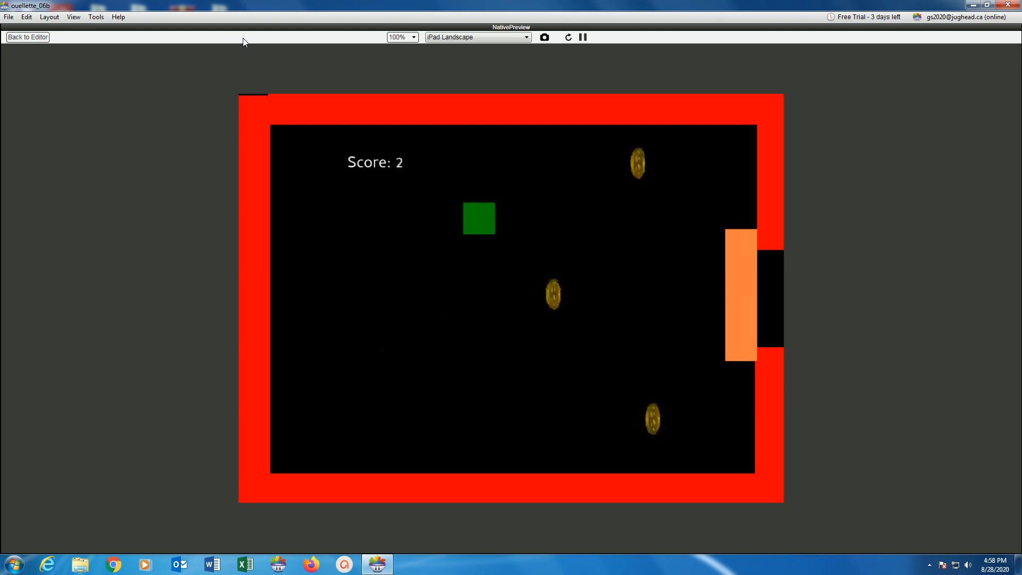
pyautogui.press('Down')
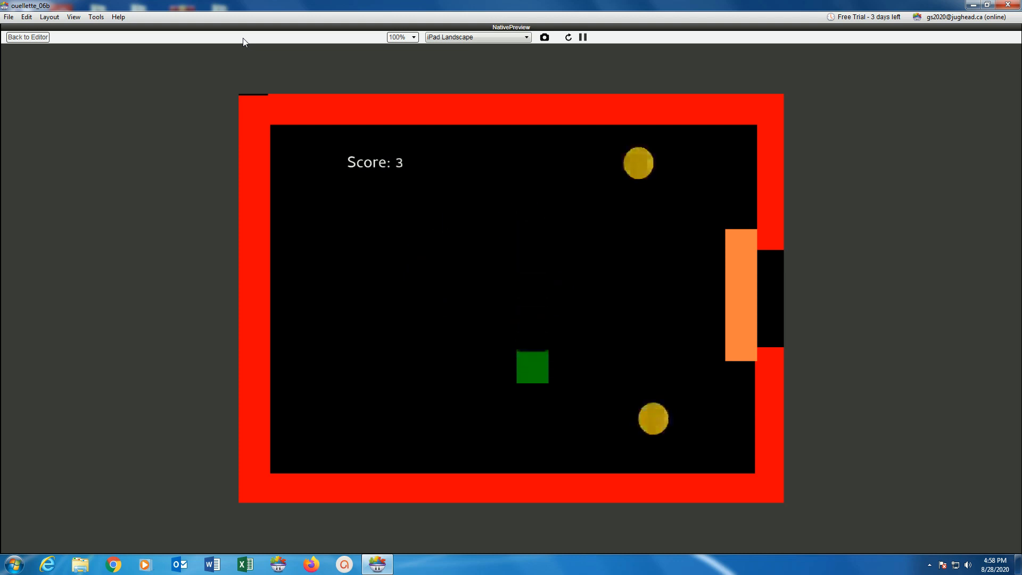
pyautogui.press('Right')
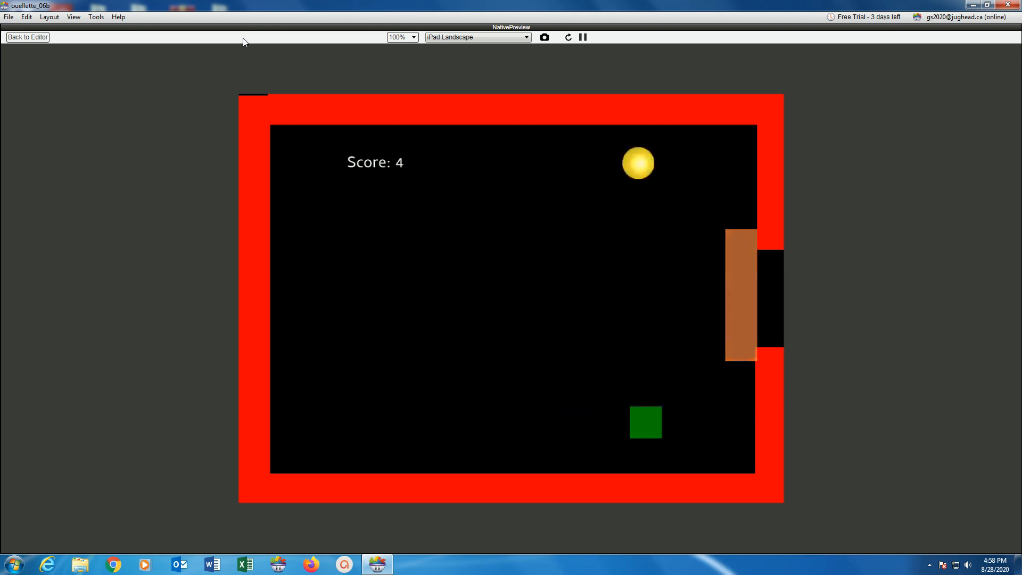
pyautogui.press('Up')
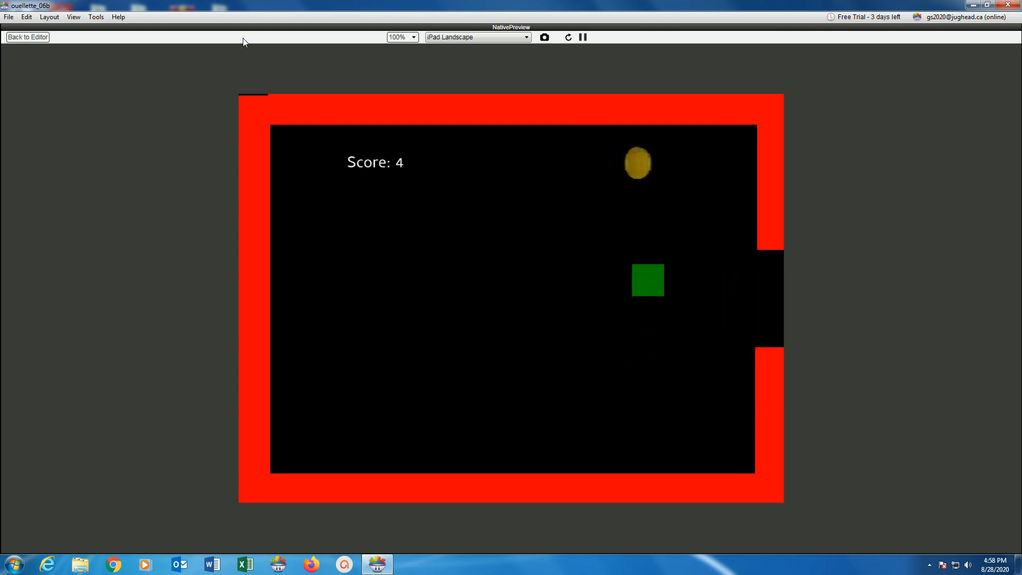
pyautogui.press('Right')
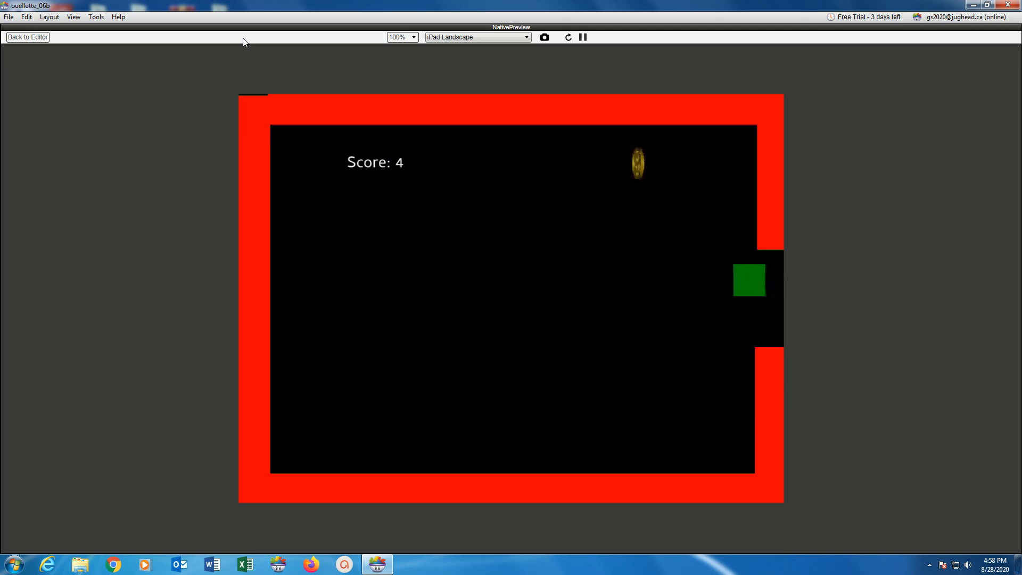
pyautogui.press('Left')
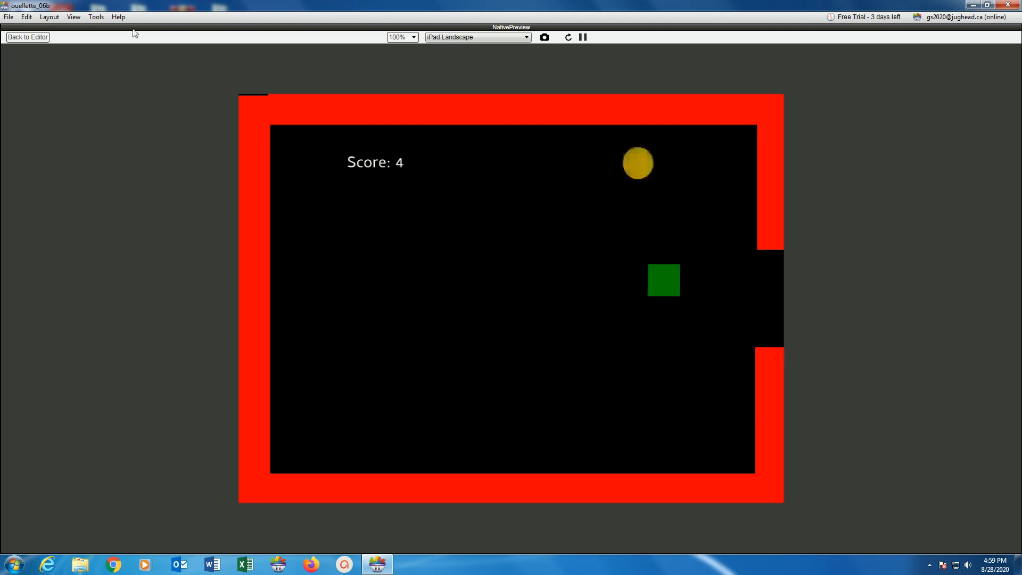
pyautogui.click(21, 40)
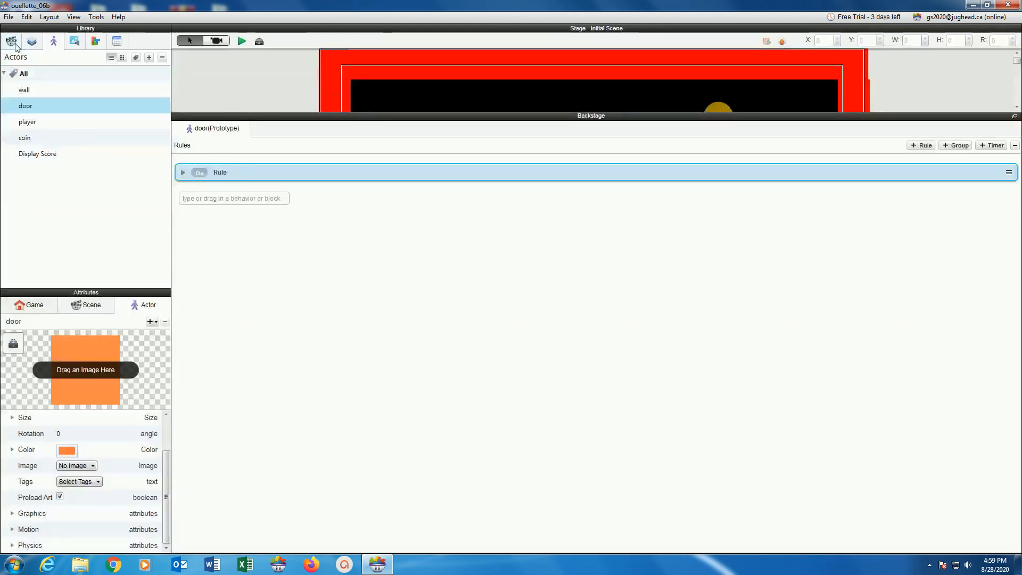
# - Add a new scene to the project and name it "Next Level"
pyautogui.click(13, 44)
pyautogui.click(149, 57)
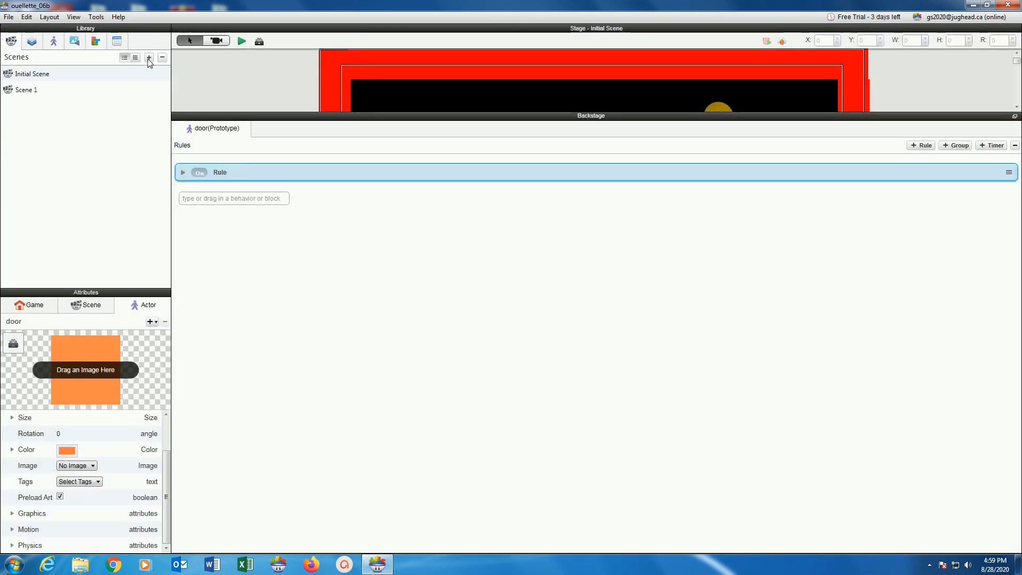
pyautogui.doubleClick(27, 89)
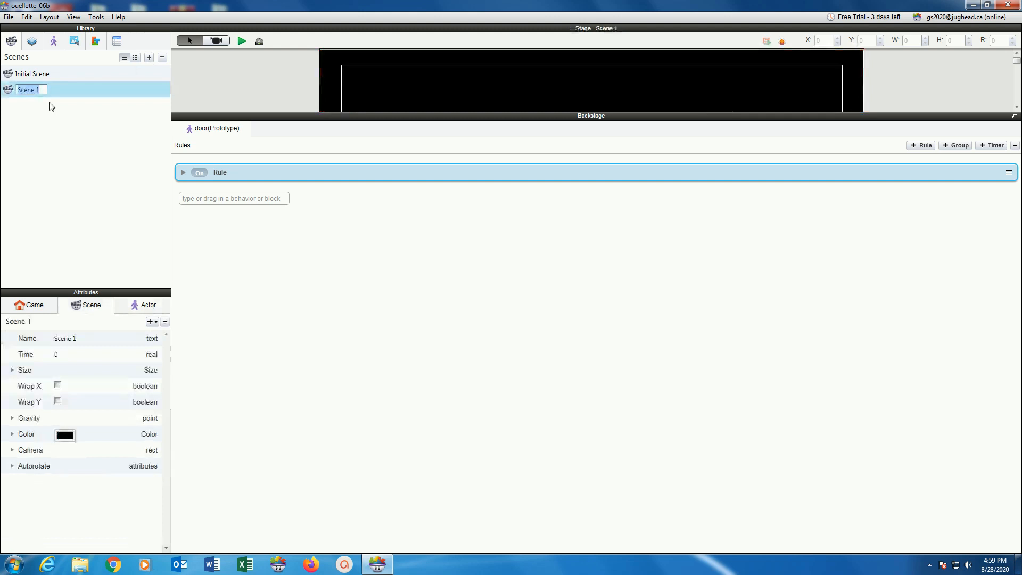
pyautogui.write('Next Level')
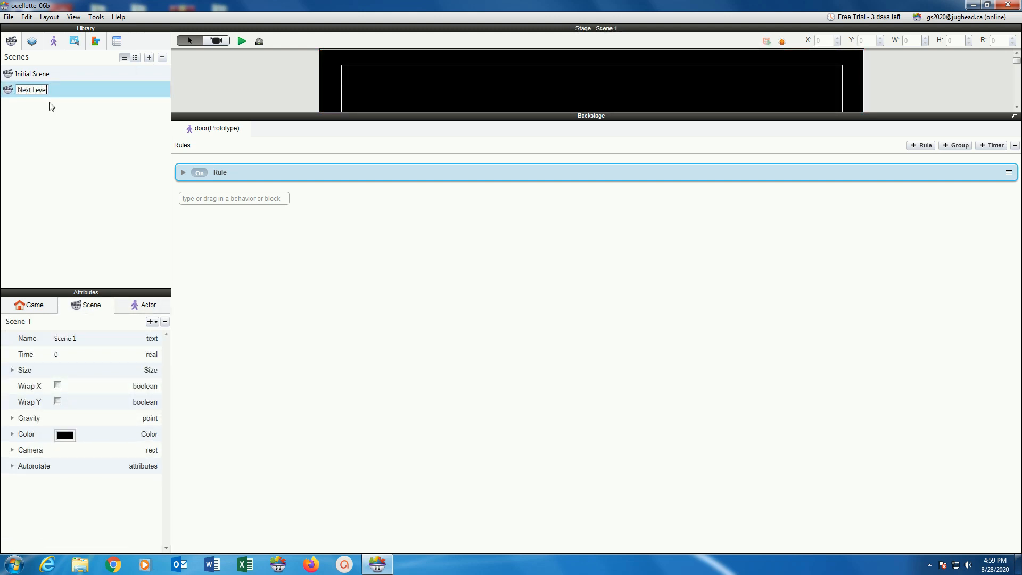
pyautogui.press('Return')
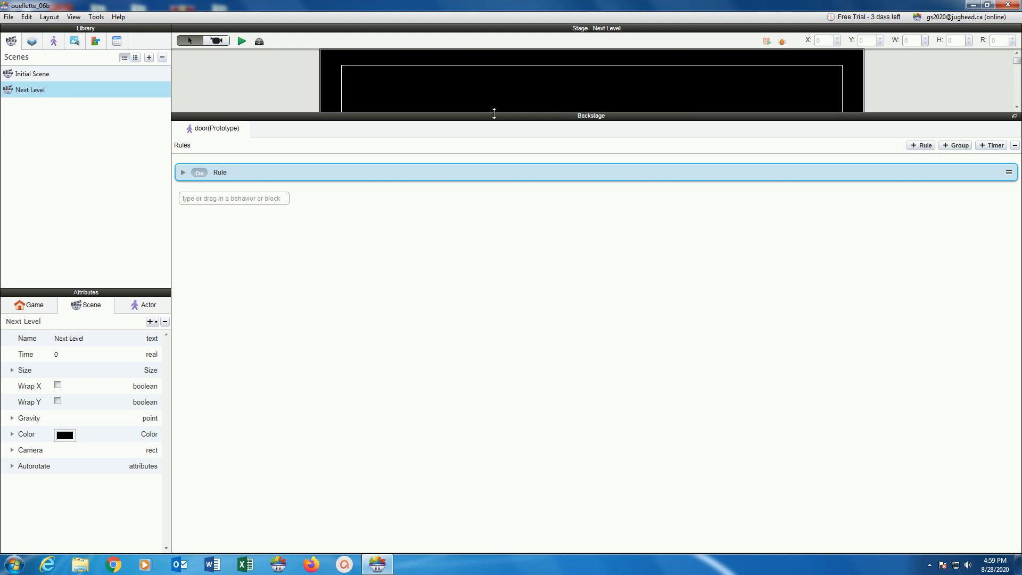
# - Enlarge the stage area and create a new actor named "Next LEvel Text"
pyautogui.moveTo(491, 111); pyautogui.dragTo(478, 379)
pyautogui.click(54, 43)
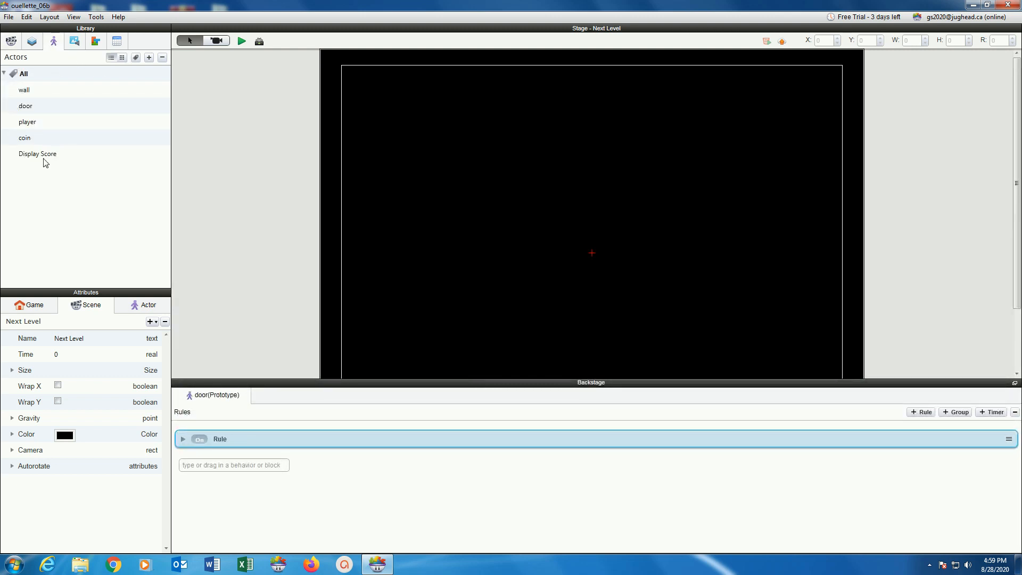
pyautogui.click(149, 57)
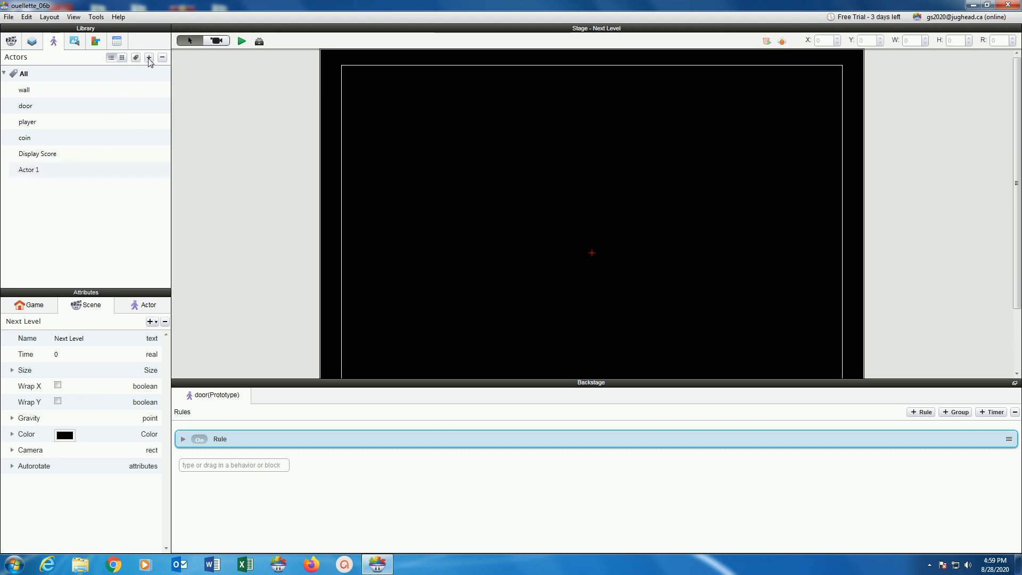
pyautogui.doubleClick(29, 170)
pyautogui.write('Next LEvel Text')
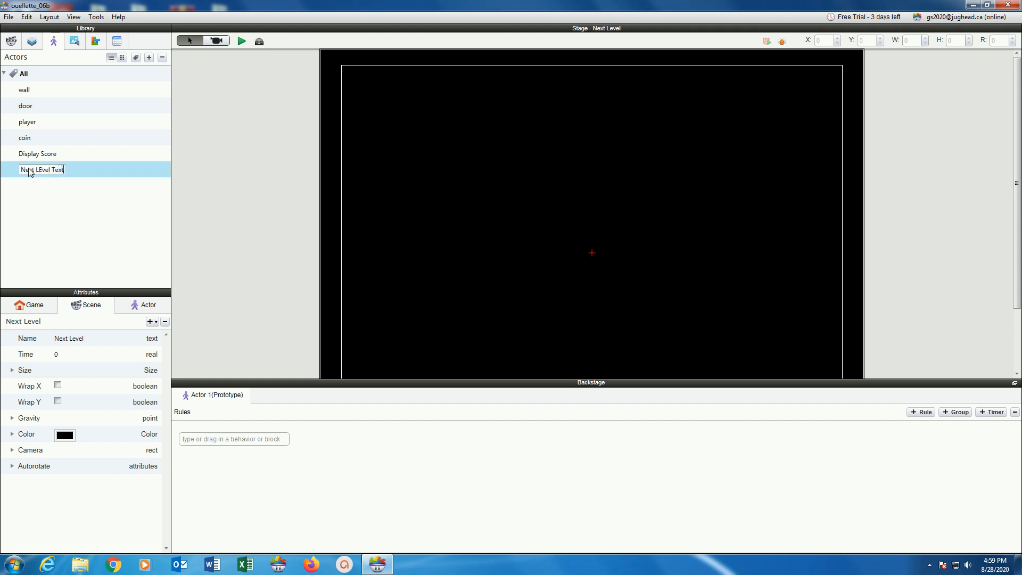
pyautogui.press('Return')
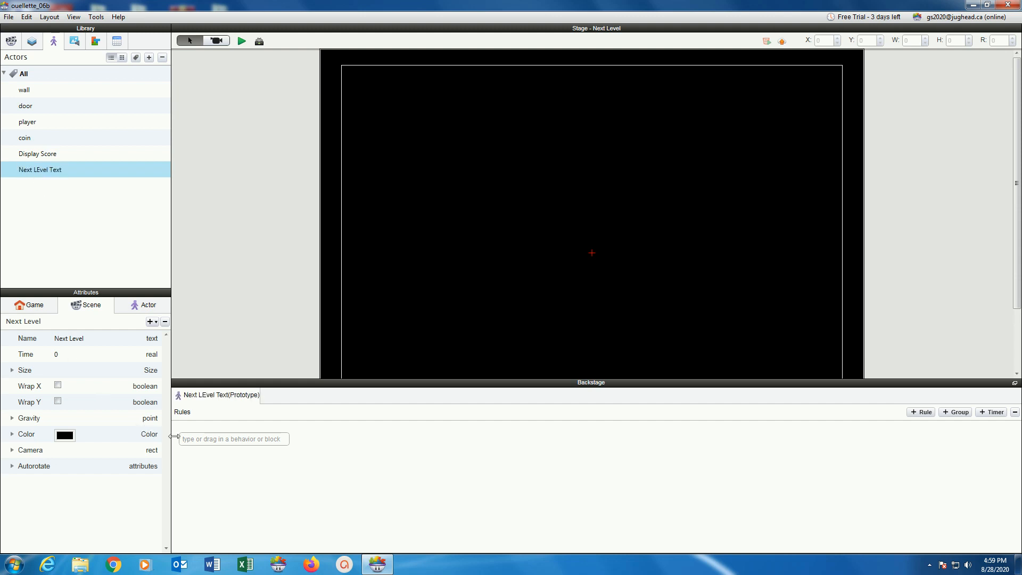
# - Add a Display Text behavior to the Next LEvel Text actor and enlarge the rules area
pyautogui.click(194, 439)
pyautogui.write('display Text')
pyautogui.press('Return')
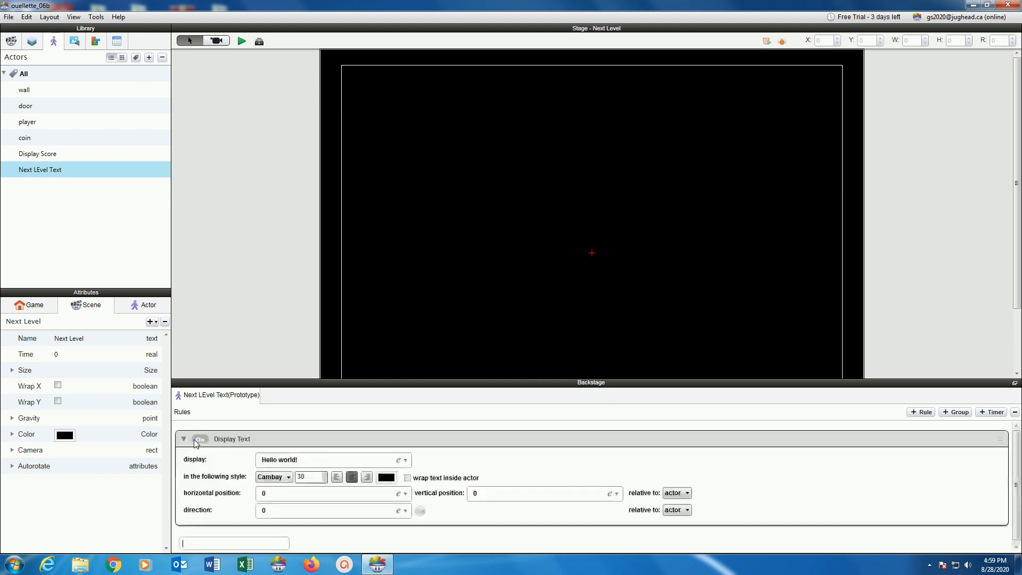
pyautogui.moveTo(215, 196); pyautogui.dragTo(214, 180)
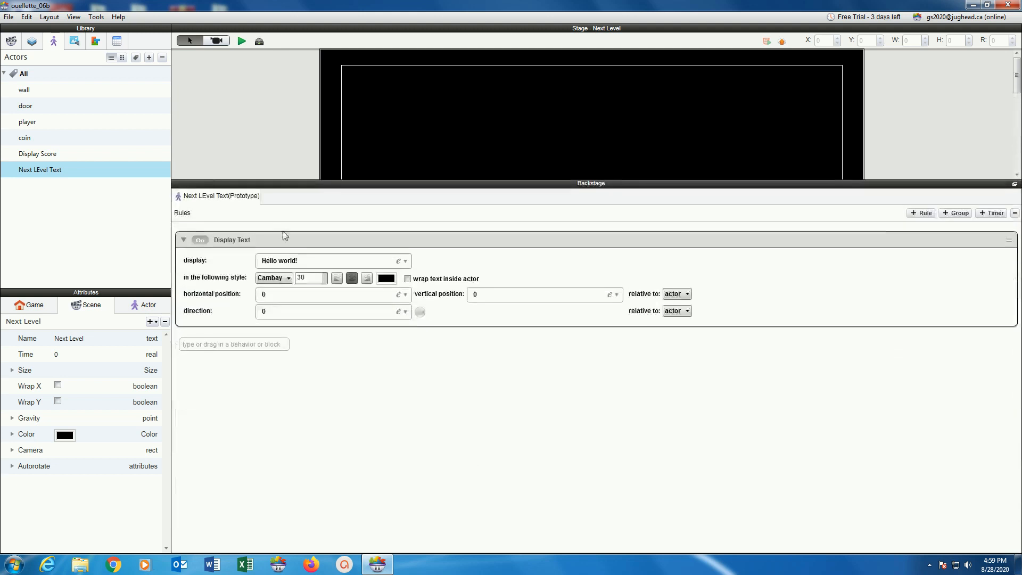
# - Set the Display Text behavior to show "Yay! Next Level!" at size 40 in white
pyautogui.moveTo(299, 261); pyautogui.dragTo(255, 264)
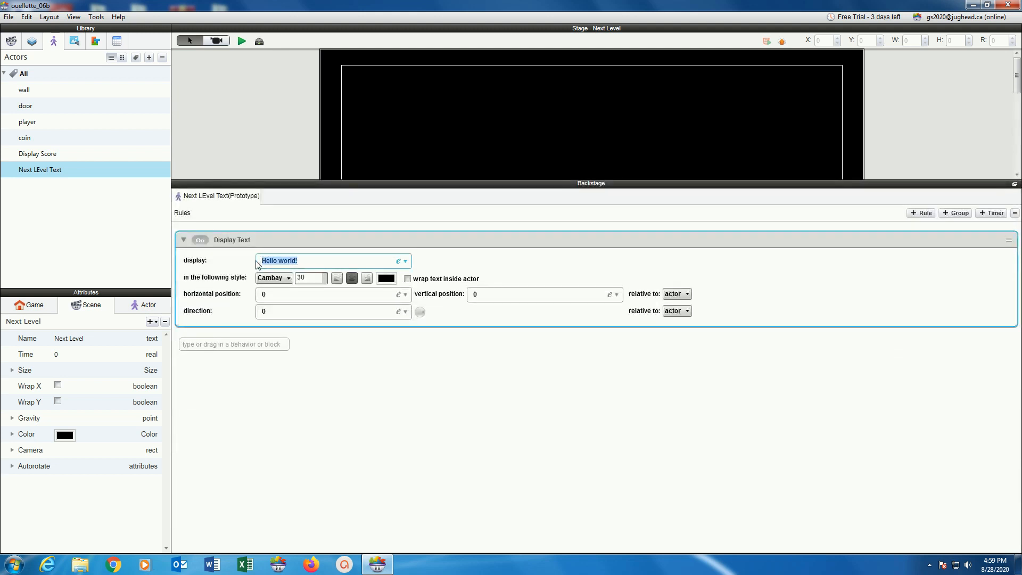
pyautogui.write('Yo')
pyautogui.write('y! Next Level!')
pyautogui.press('Tab')
pyautogui.write('4')
pyautogui.click(387, 278)
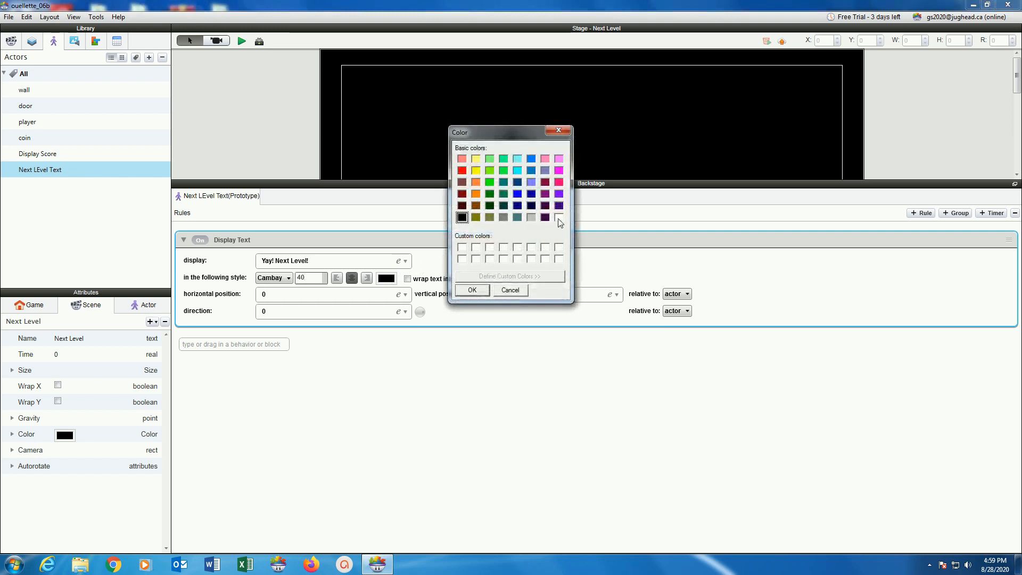
pyautogui.click(558, 217)
pyautogui.click(472, 290)
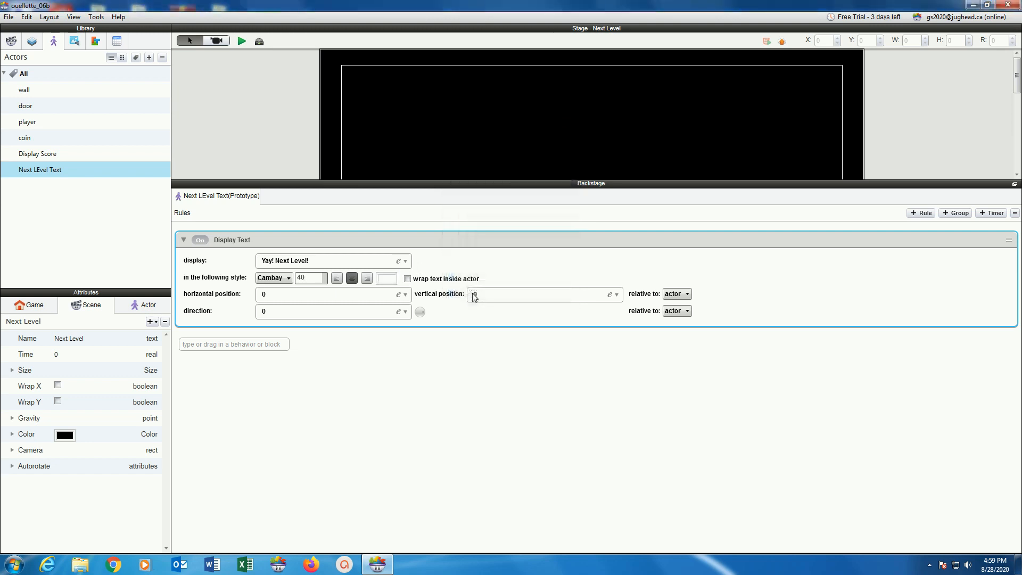
# - Set the color alpha of the Next LEvel Text actor to 0
pyautogui.click(136, 308)
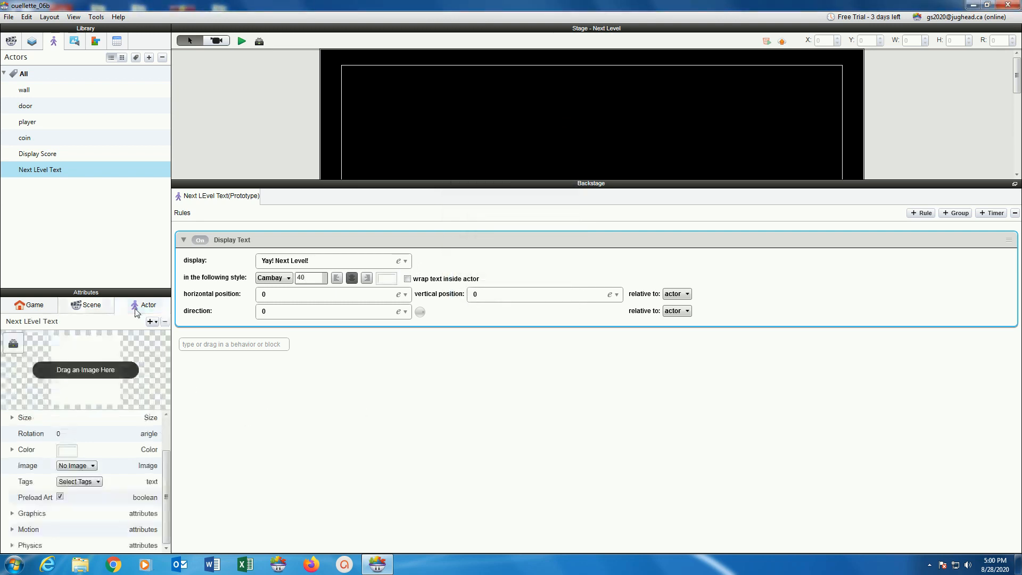
pyautogui.click(12, 449)
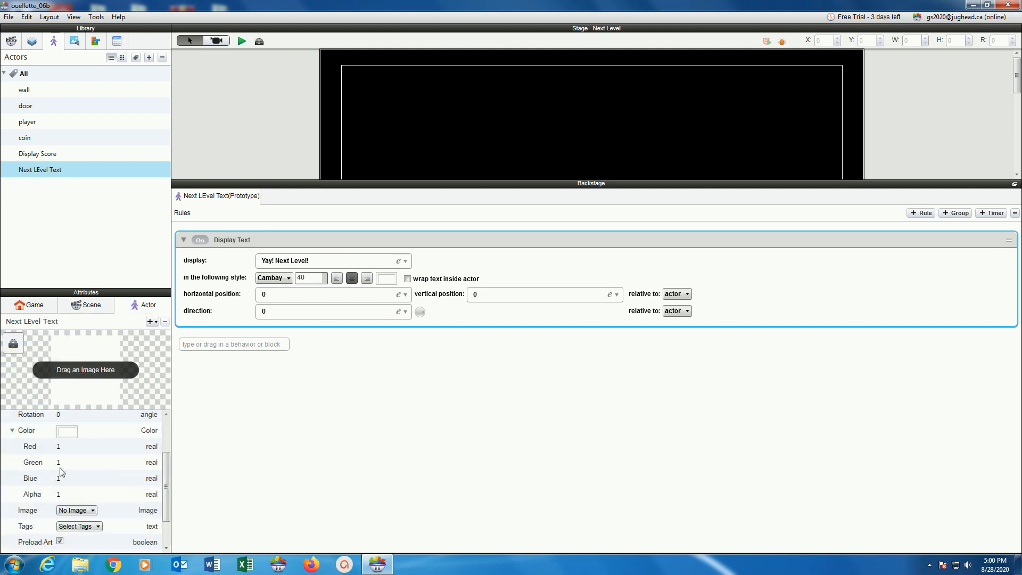
pyautogui.click(59, 495)
pyautogui.write('0')
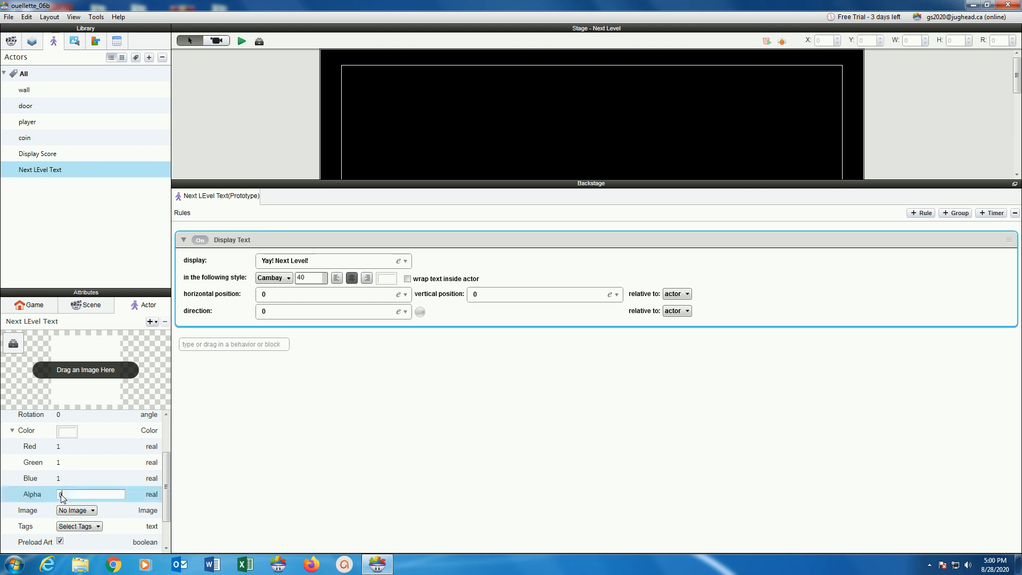
pyautogui.press('Return')
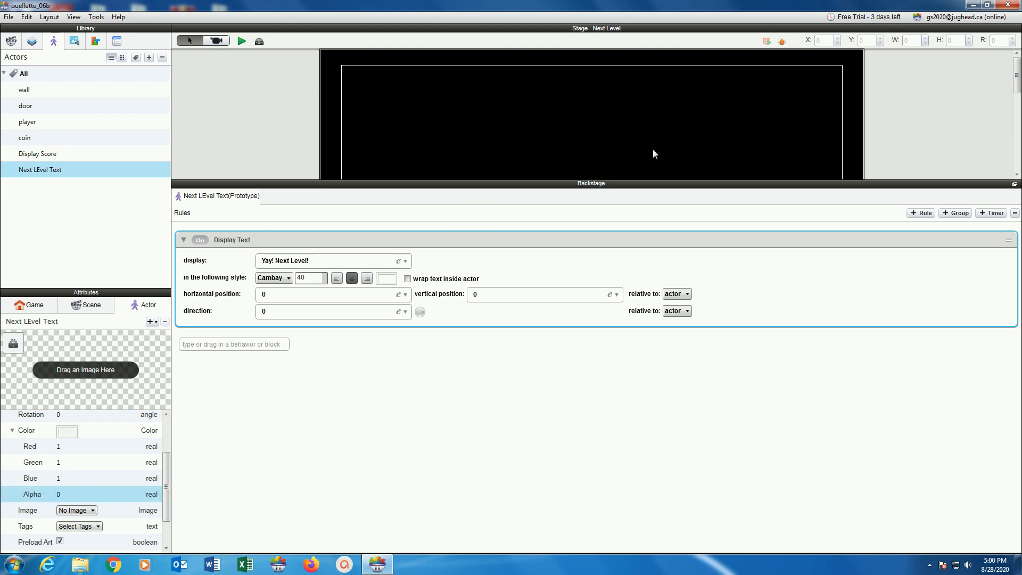
# - Enlarge the stage area, place the Next LEvel Text actor near the middle of the Next Level scene and stretch it horizontally
pyautogui.moveTo(529, 182); pyautogui.dragTo(514, 340)
pyautogui.moveTo(75, 171); pyautogui.dragTo(550, 174)
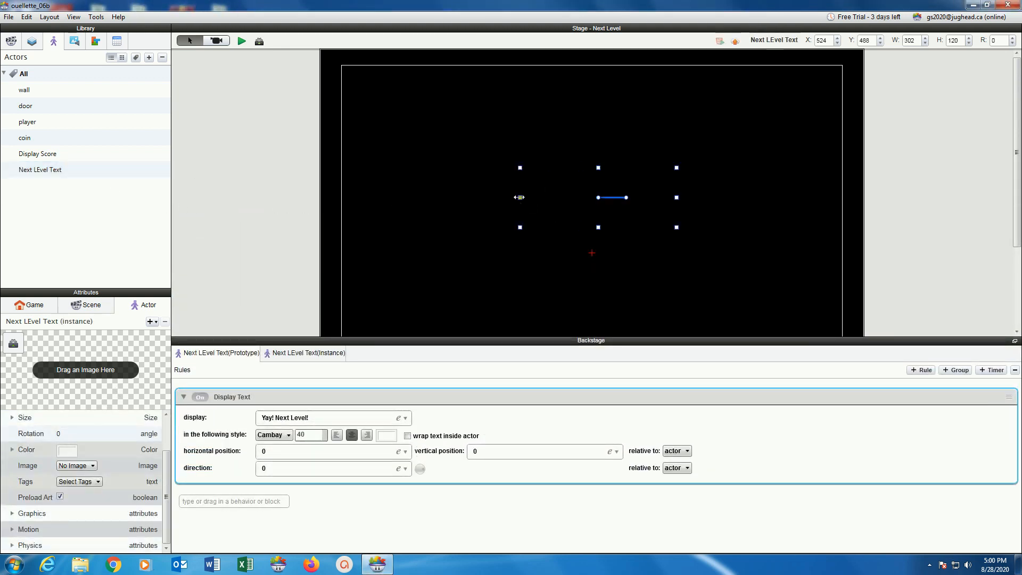
pyautogui.moveTo(520, 198); pyautogui.dragTo(493, 198)
pyautogui.click(253, 133)
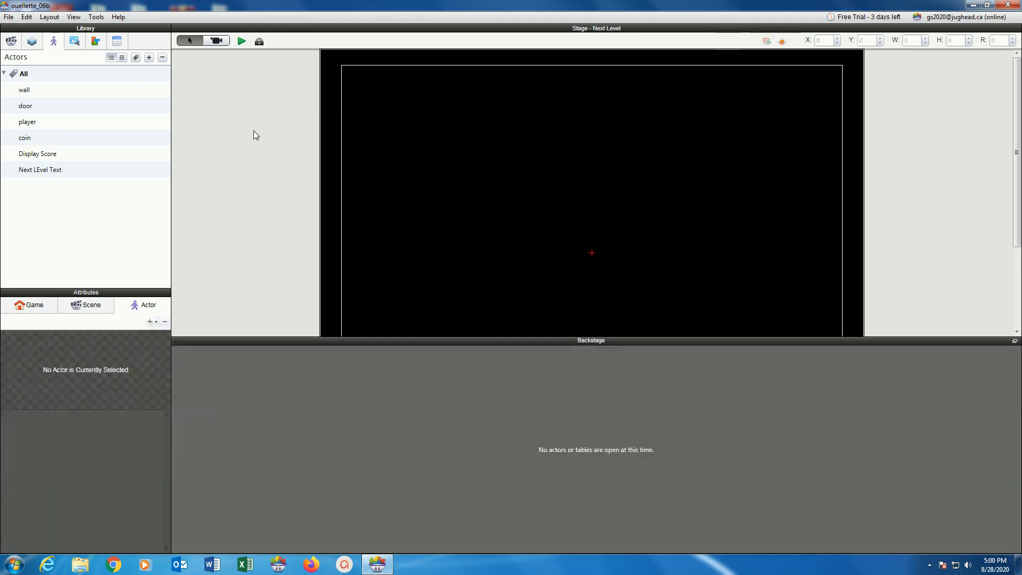
# - Switch the stage to the Initial Scene, enlarge the stage area to show the whole level, and save the project
pyautogui.click(11, 41)
pyautogui.click(22, 75)
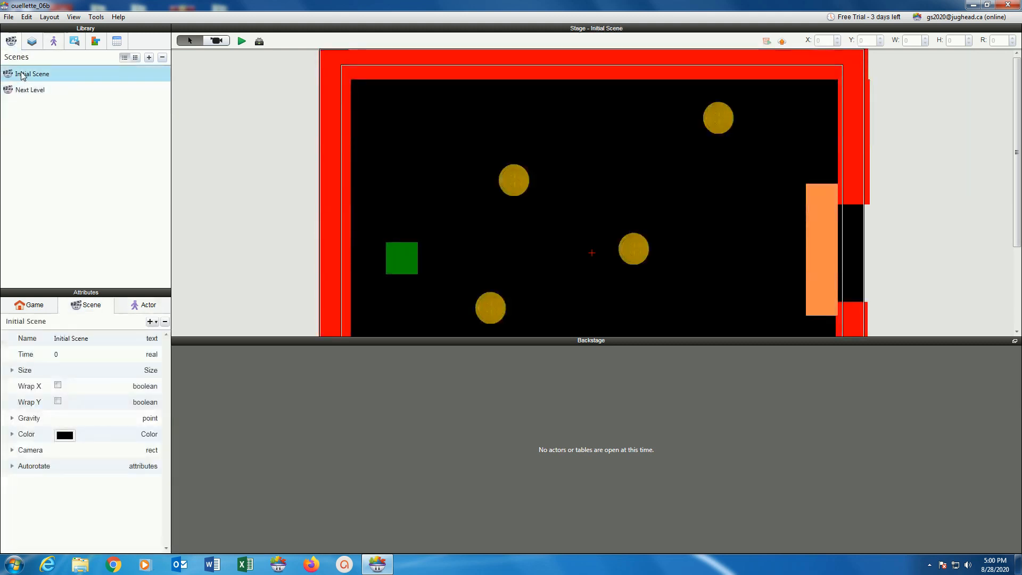
pyautogui.moveTo(235, 339); pyautogui.dragTo(234, 478)
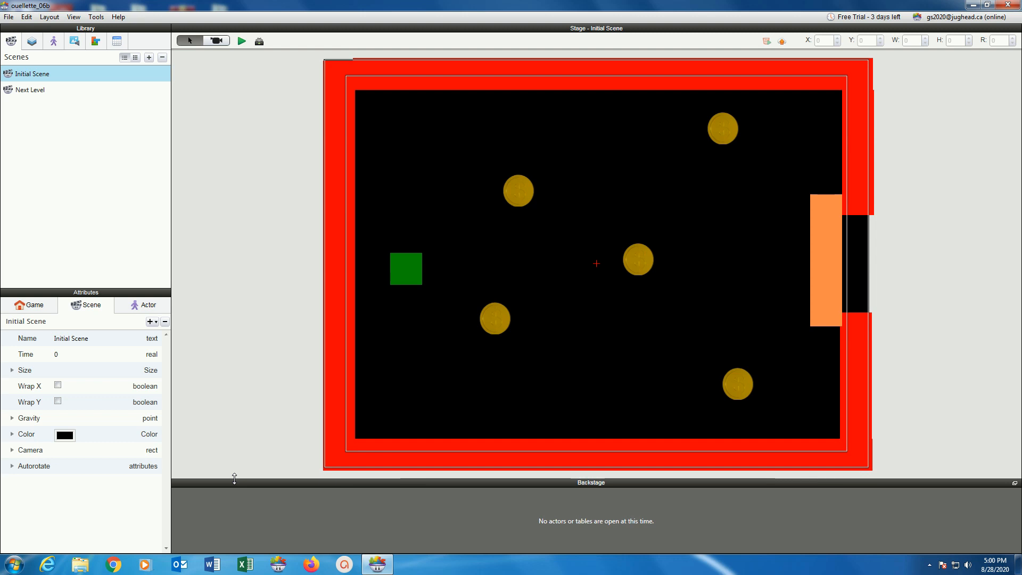
pyautogui.click(5, 20)
pyautogui.click(22, 101)
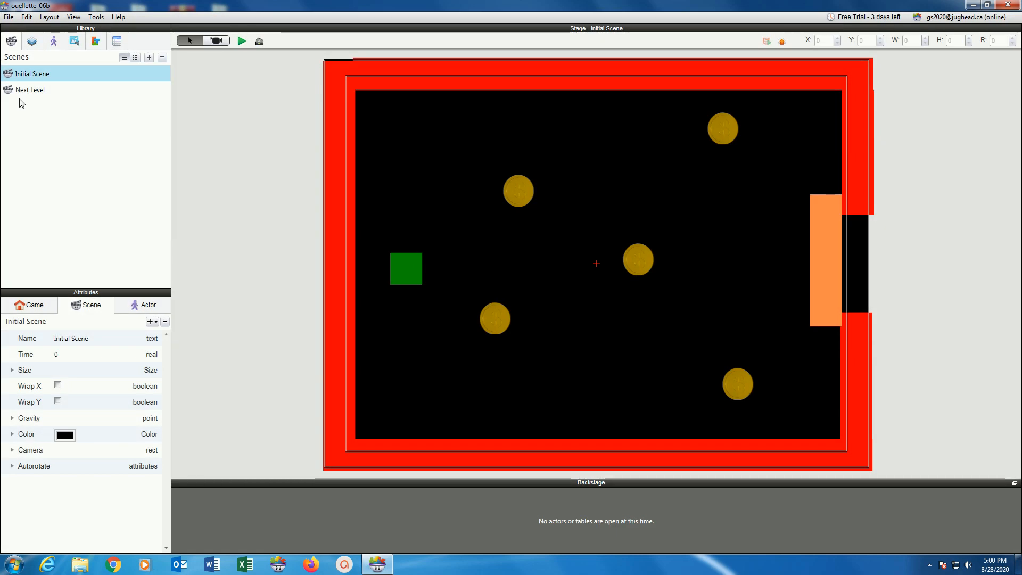
# - Create a new actor and name it "threshold"
pyautogui.click(58, 45)
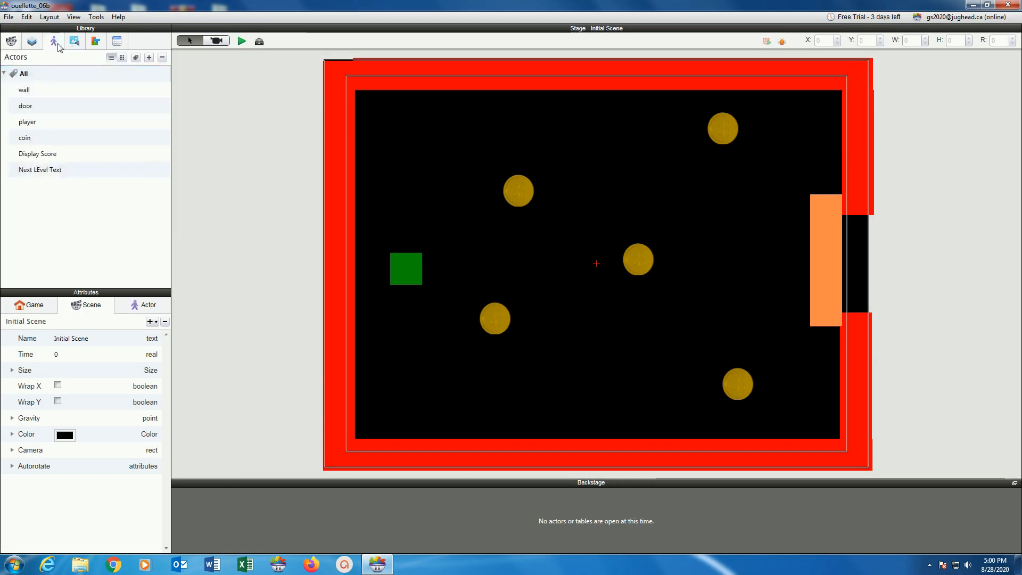
pyautogui.click(150, 58)
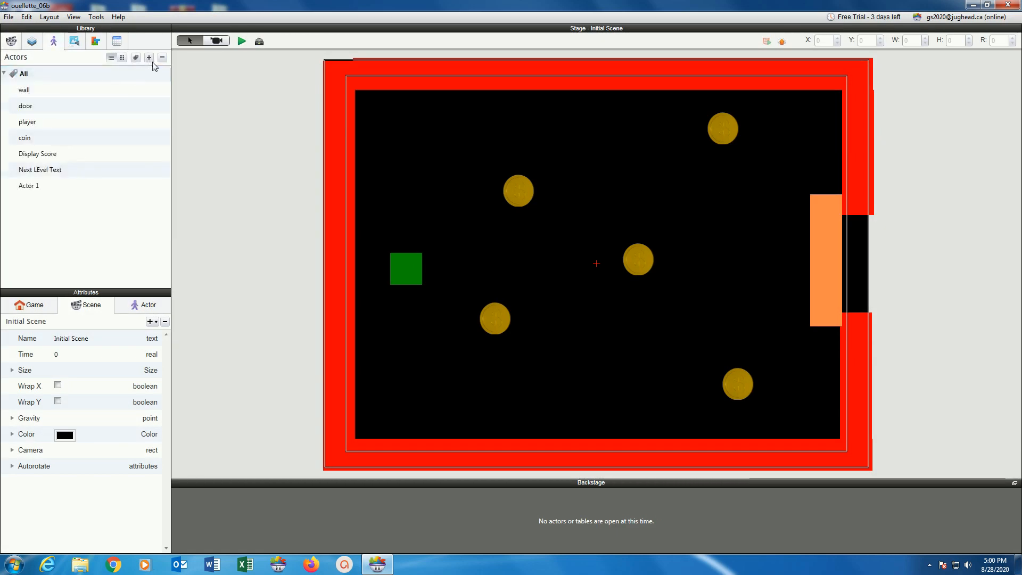
pyautogui.click(33, 186)
pyautogui.click(33, 186)
pyautogui.write('t')
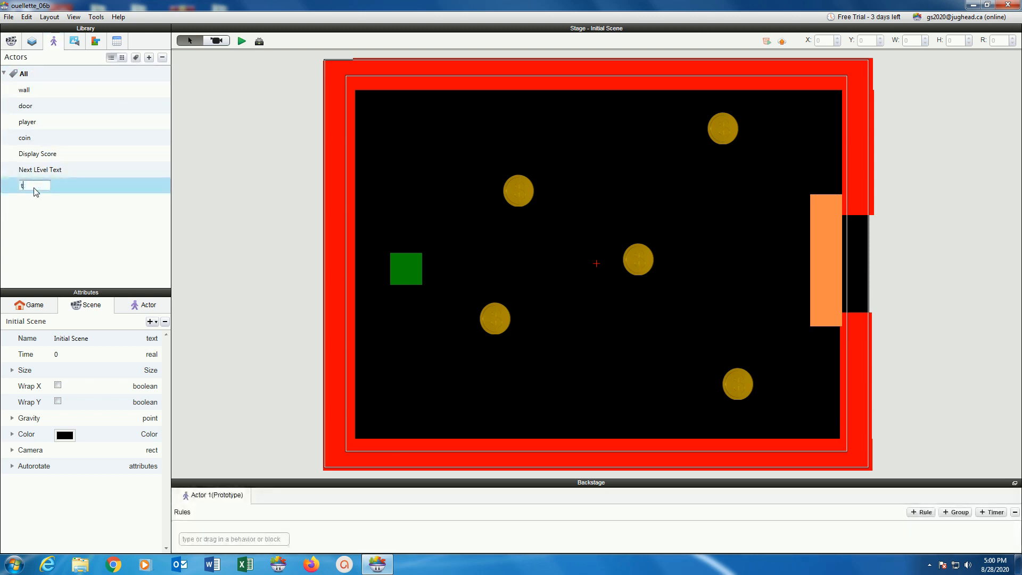
pyautogui.write('hreshold')
pyautogui.press('Return')
# - Place the threshold actor in the wall gap behind the door and stretch it to a height of about 205
pyautogui.moveTo(31, 189); pyautogui.dragTo(858, 235)
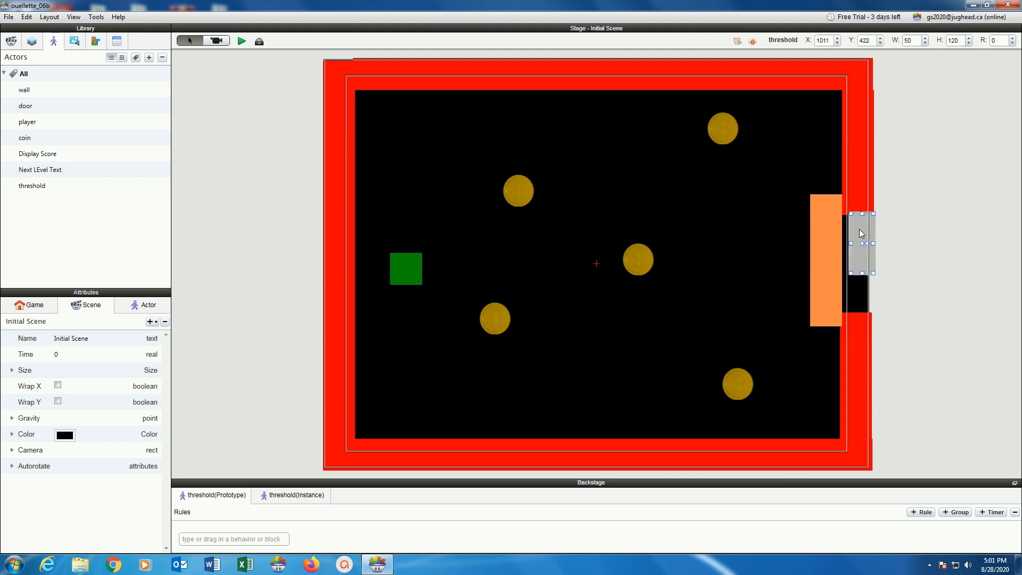
pyautogui.moveTo(862, 273); pyautogui.dragTo(864, 314)
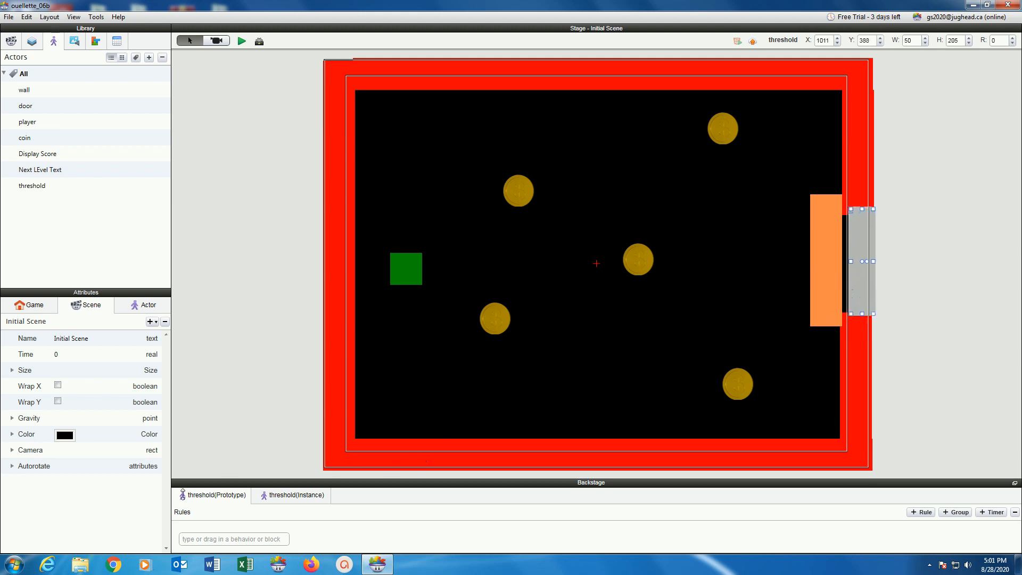
pyautogui.click(11, 434)
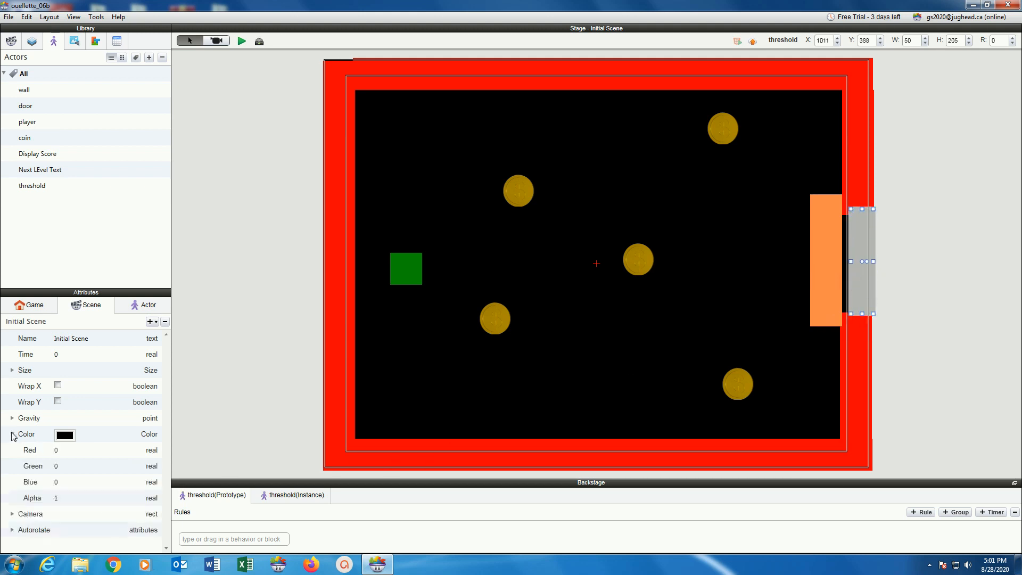
pyautogui.click(58, 497)
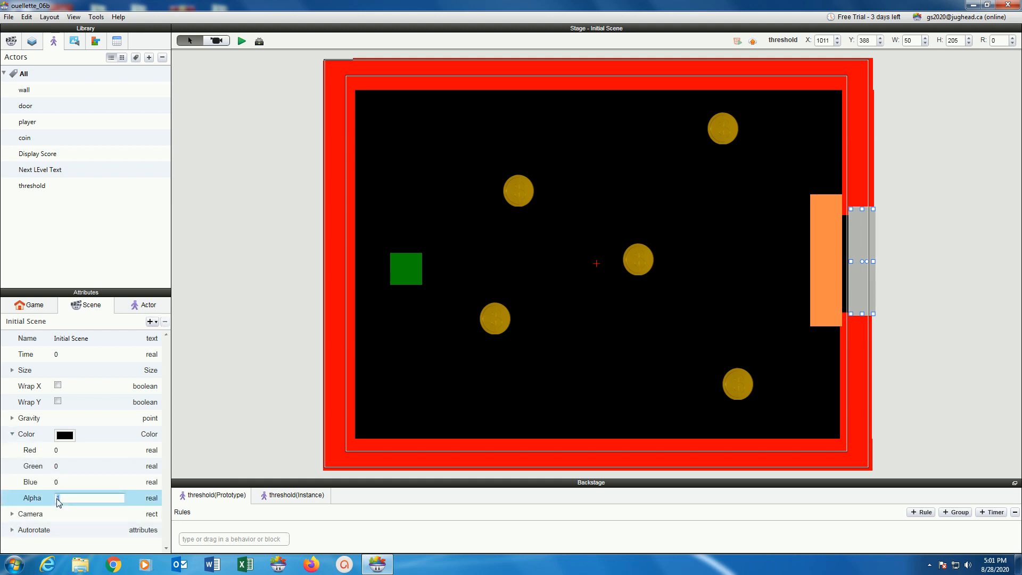
pyautogui.write('0')
pyautogui.press('Return')
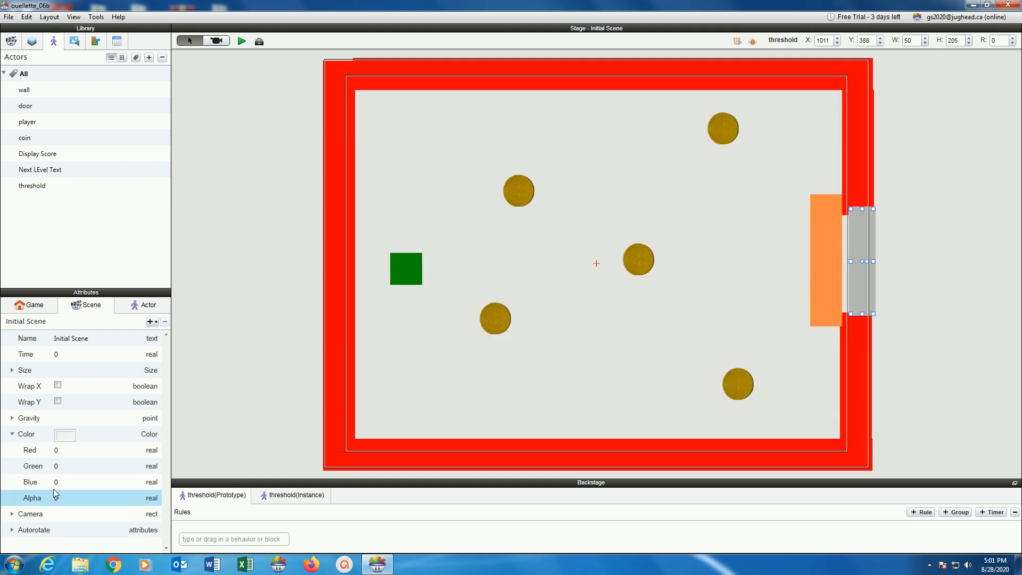
pyautogui.click(58, 499)
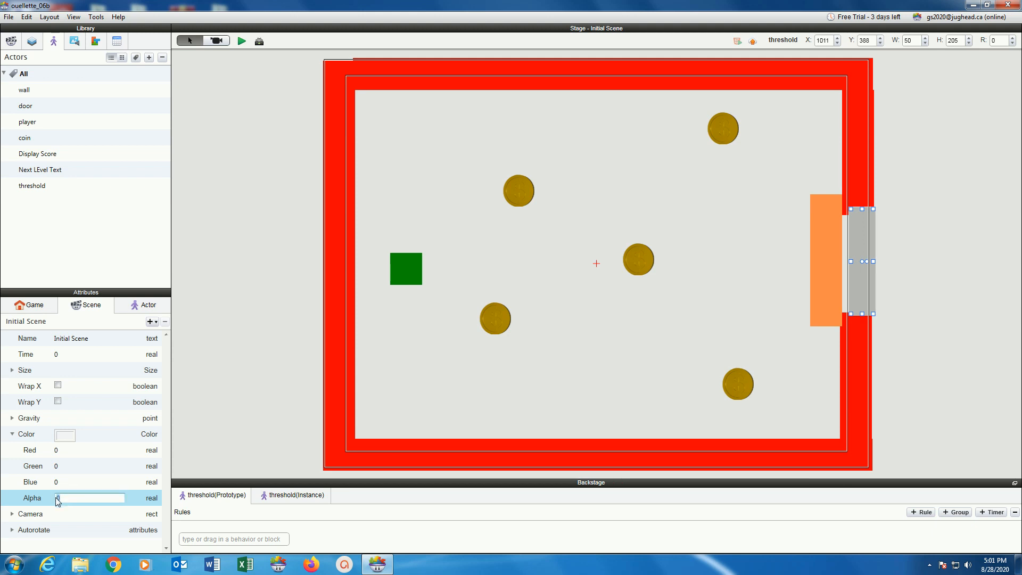
pyautogui.write('1')
pyautogui.press('Return')
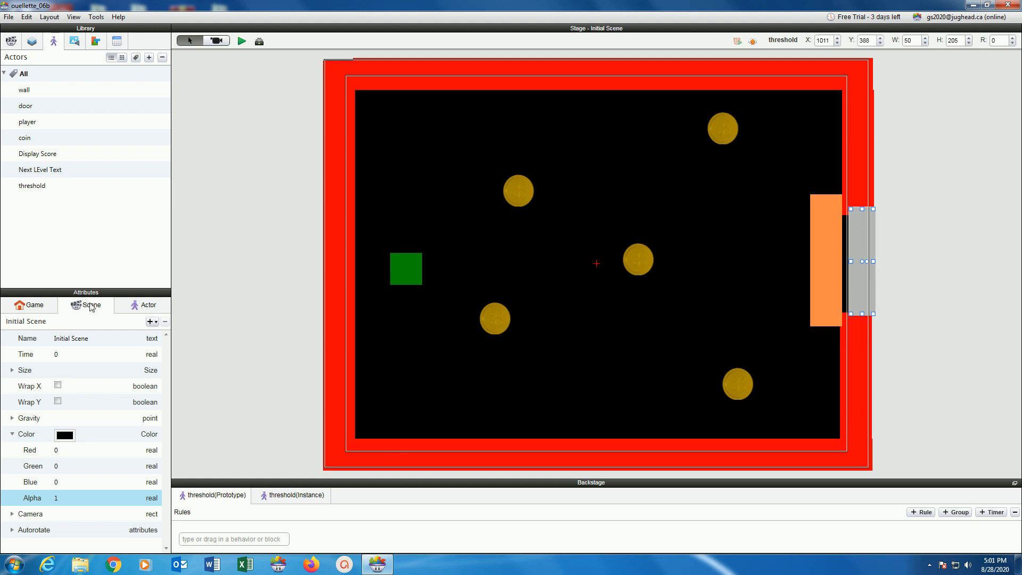
# - Try to set the color alpha of the threshold instance to 0, and set it back to 1
pyautogui.click(146, 308)
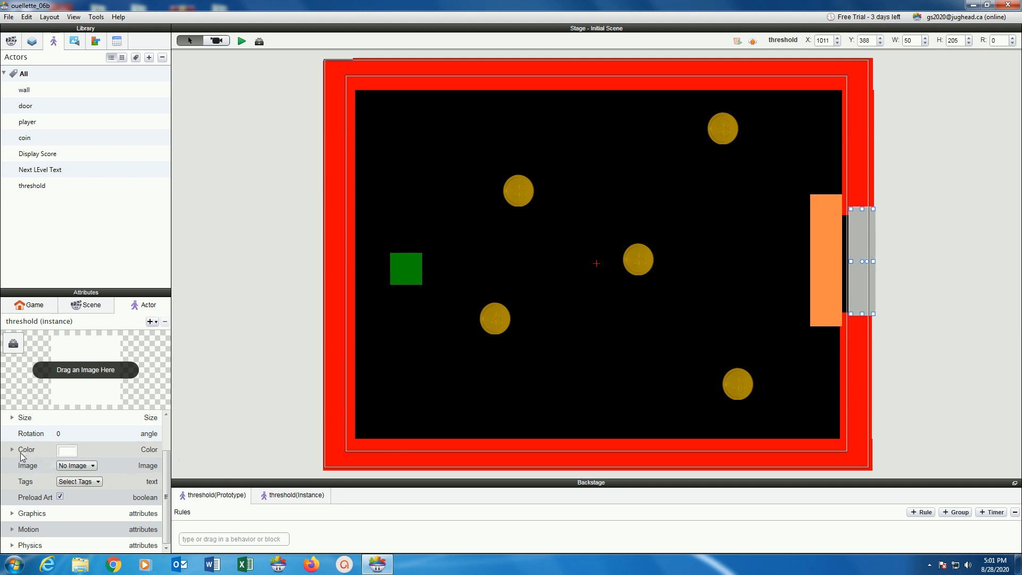
pyautogui.click(13, 450)
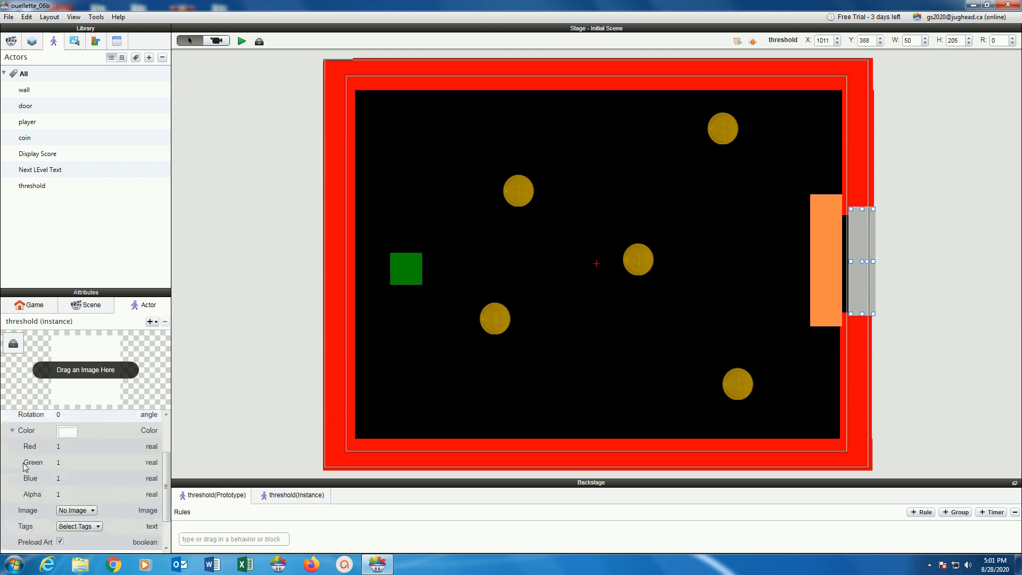
pyautogui.click(58, 494)
pyautogui.write('0')
pyautogui.press('Return')
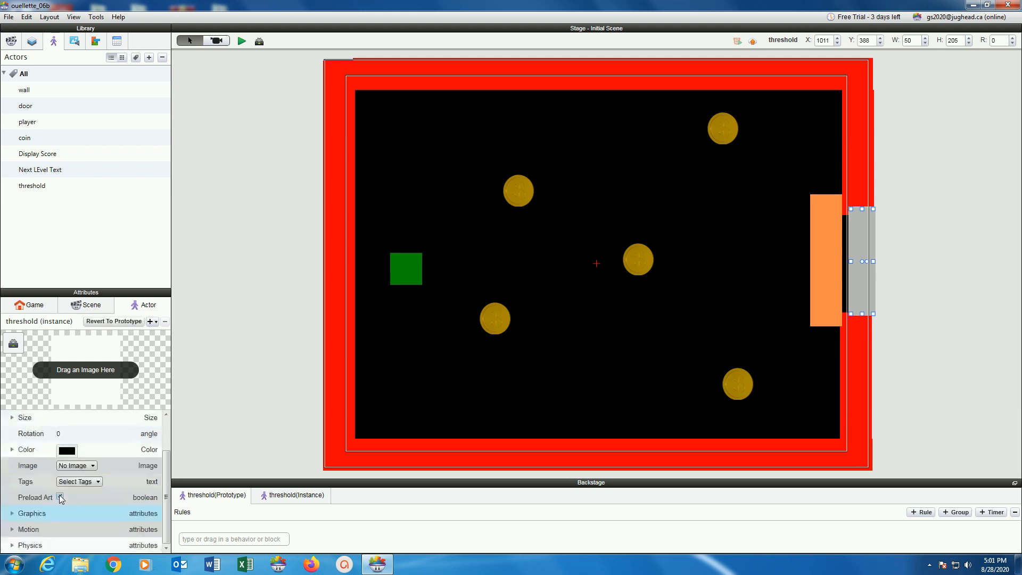
pyautogui.click(13, 451)
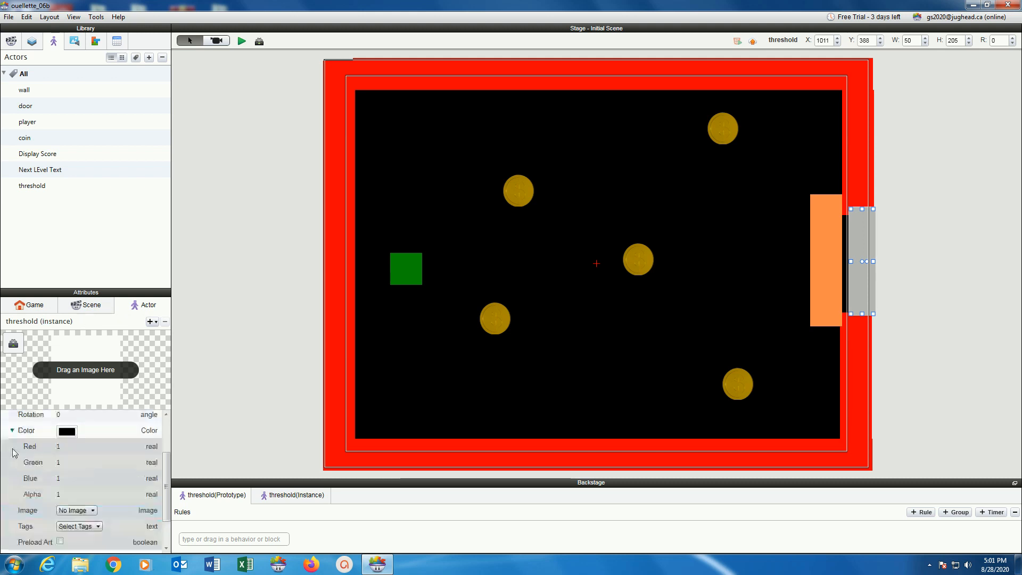
pyautogui.click(60, 495)
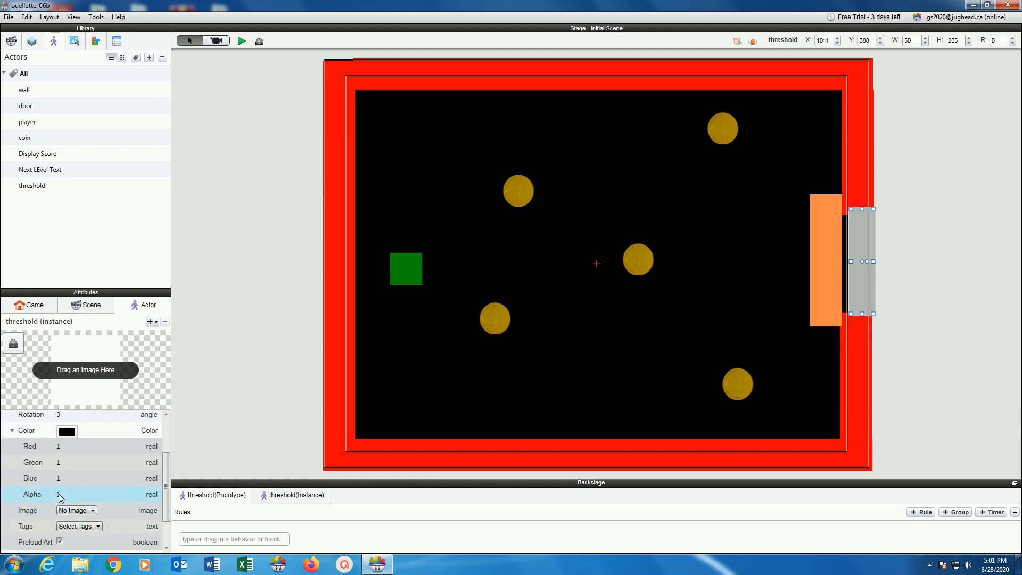
pyautogui.write('1')
pyautogui.press('Return')
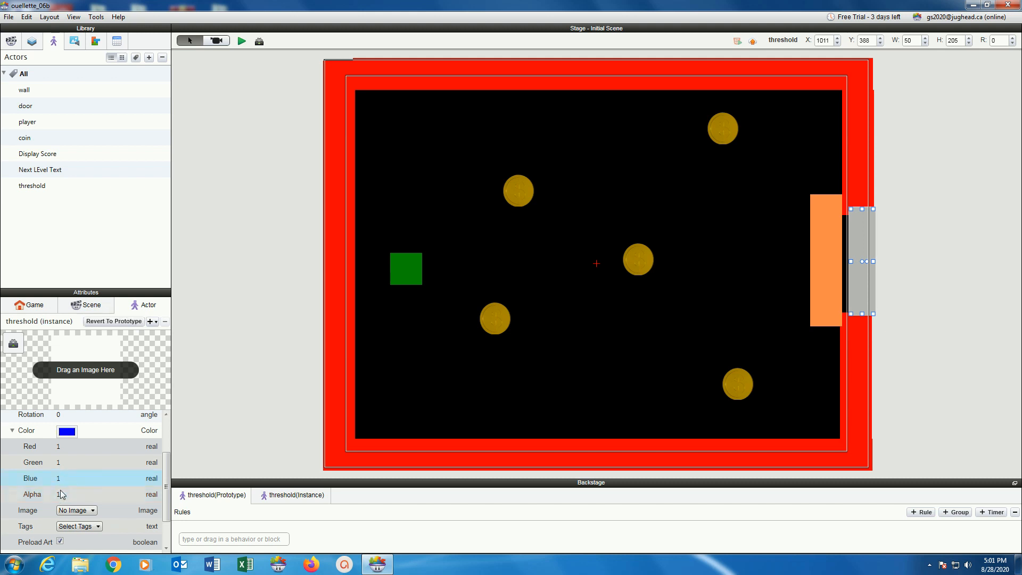
pyautogui.click(62, 498)
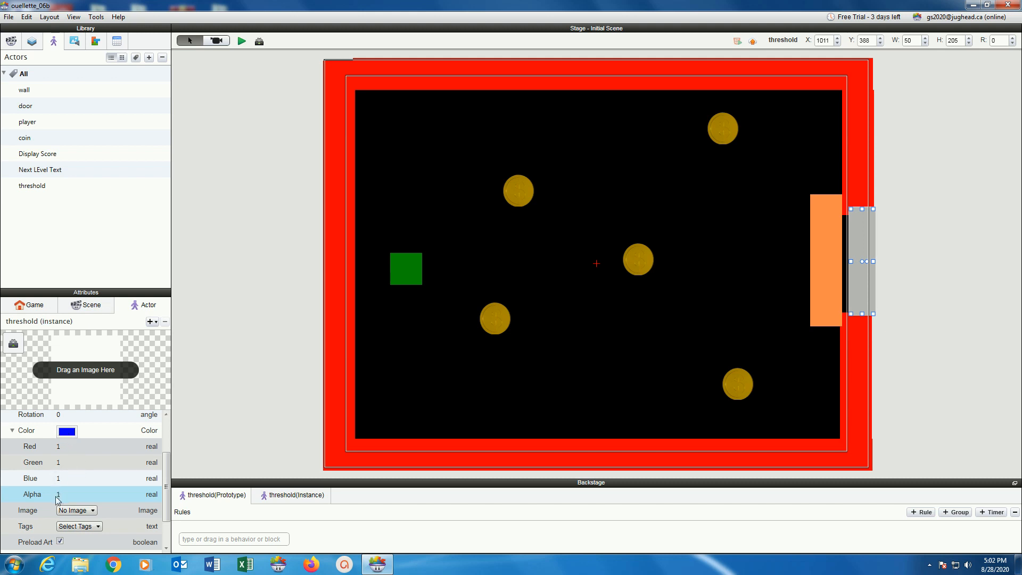
# - Change the color of the threshold instance to black
pyautogui.click(66, 432)
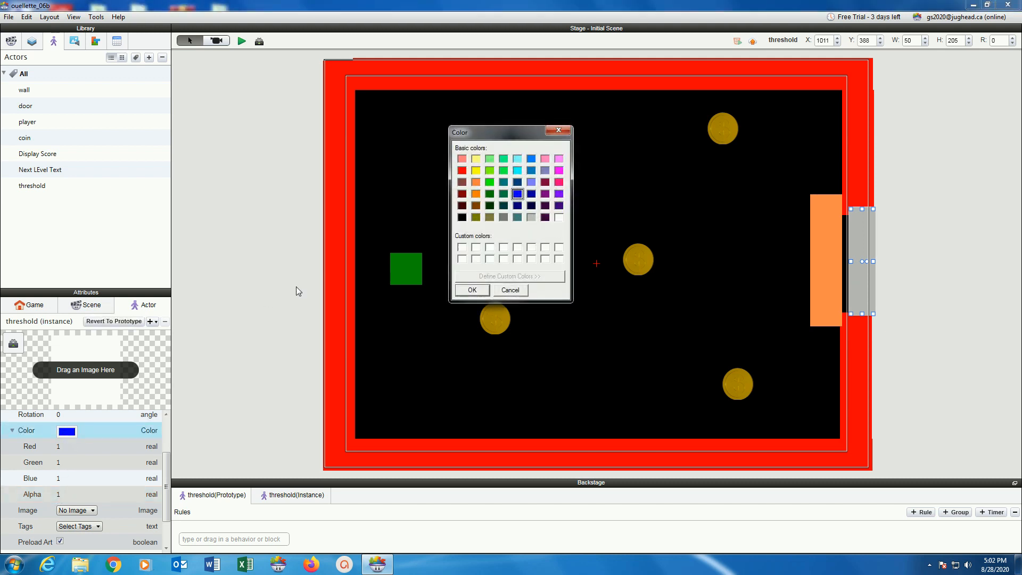
pyautogui.click(461, 217)
pyautogui.click(471, 290)
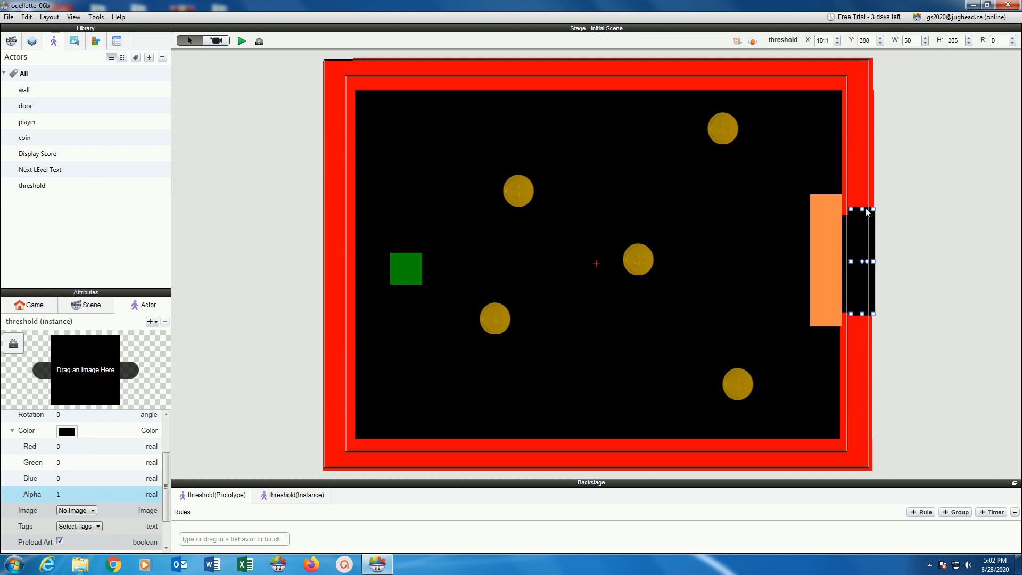
# - Shorten the threshold from both ends to a height of about 180 to fit the wall gap, and deselect it
pyautogui.moveTo(862, 209); pyautogui.dragTo(862, 219)
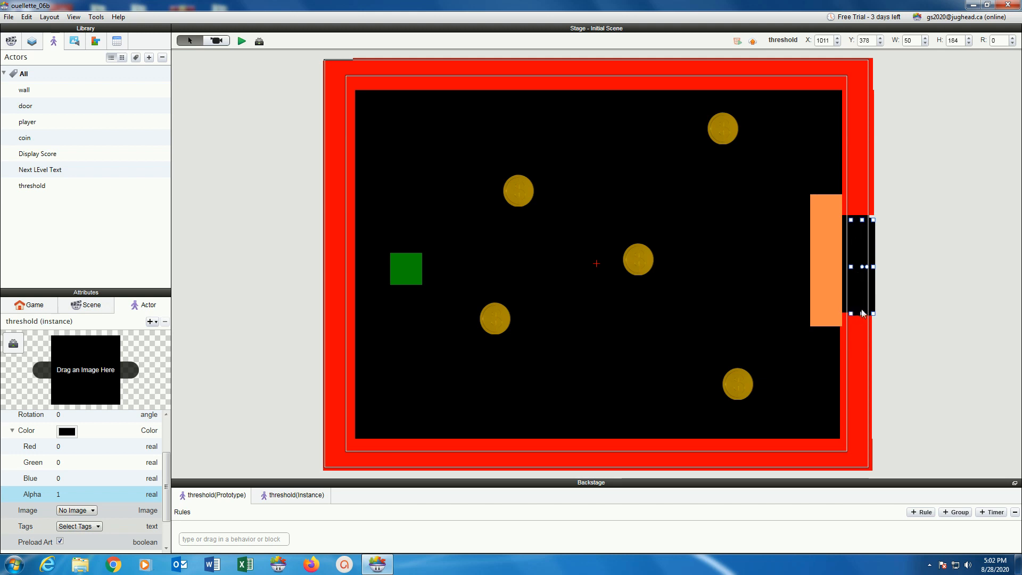
pyautogui.moveTo(862, 313); pyautogui.dragTo(862, 309)
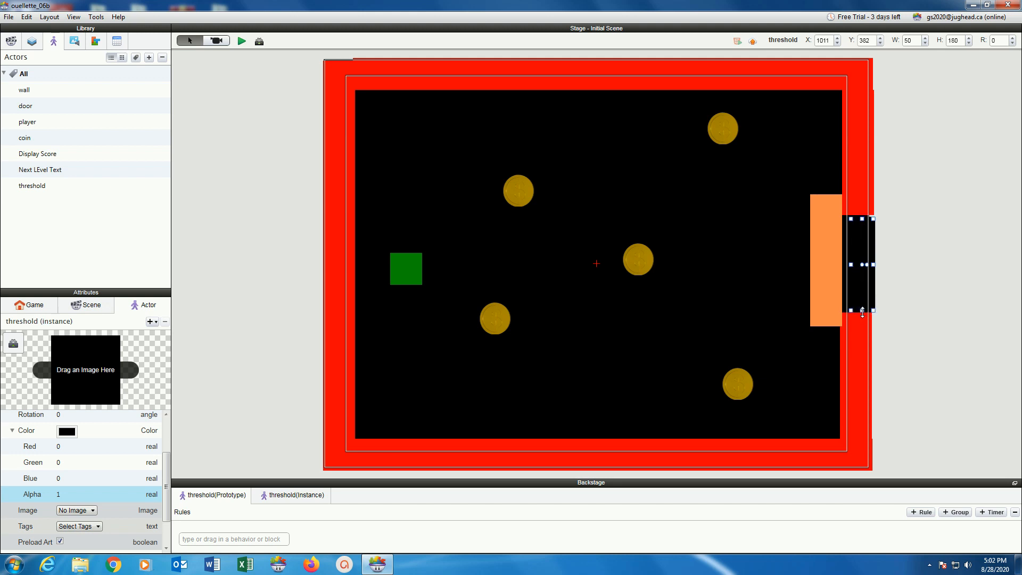
pyautogui.click(901, 276)
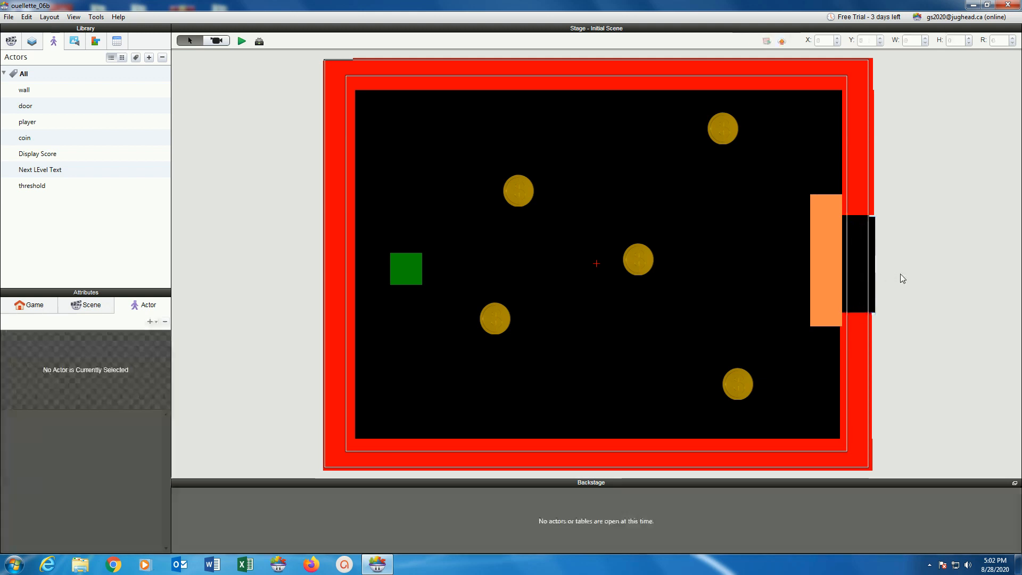
# - Enlarge the rules area for the threshold actor and add a rule to its prototype
pyautogui.click(858, 273)
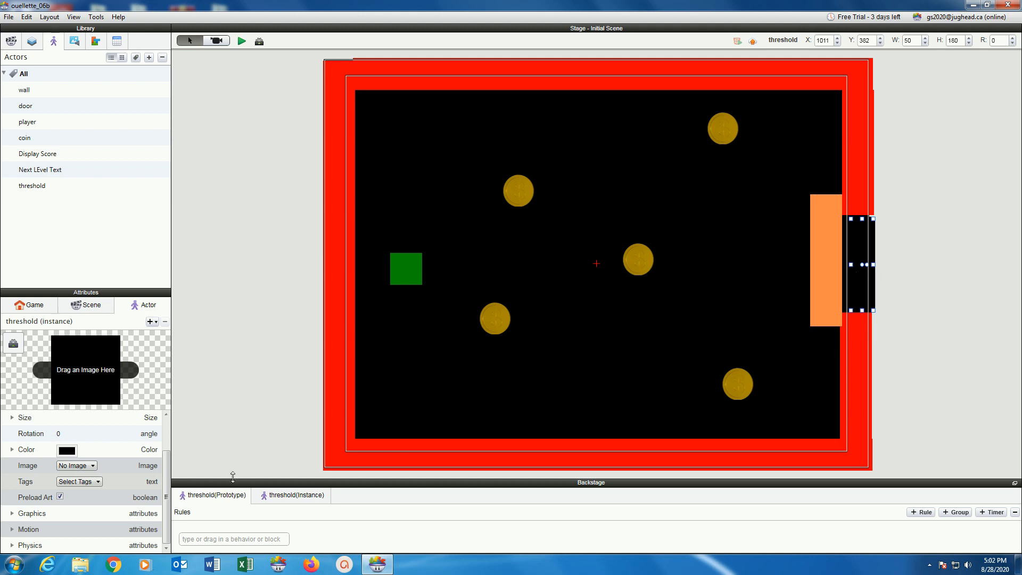
pyautogui.moveTo(242, 480); pyautogui.dragTo(245, 230)
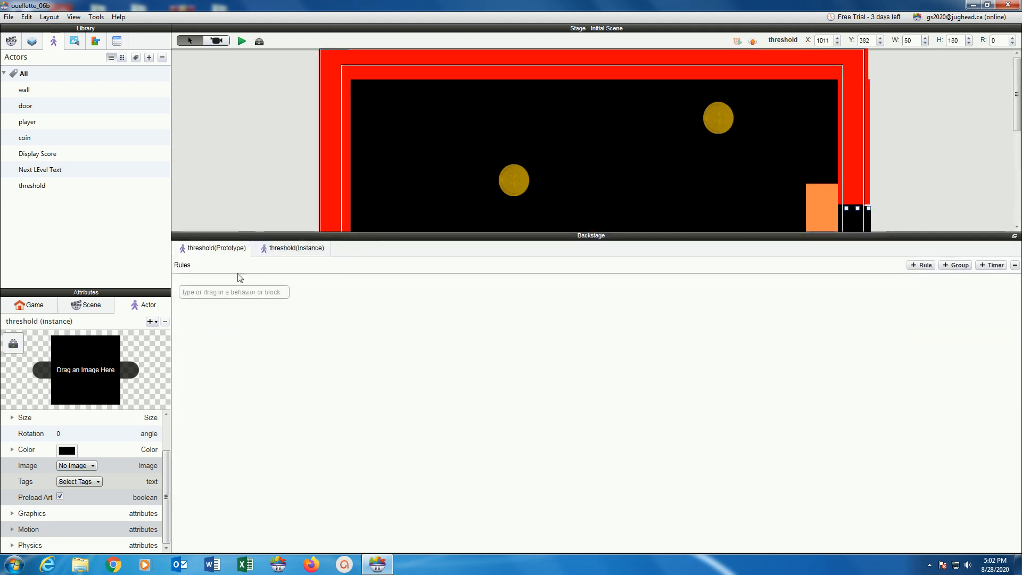
pyautogui.click(230, 294)
pyautogui.write('rule')
pyautogui.press('Return')
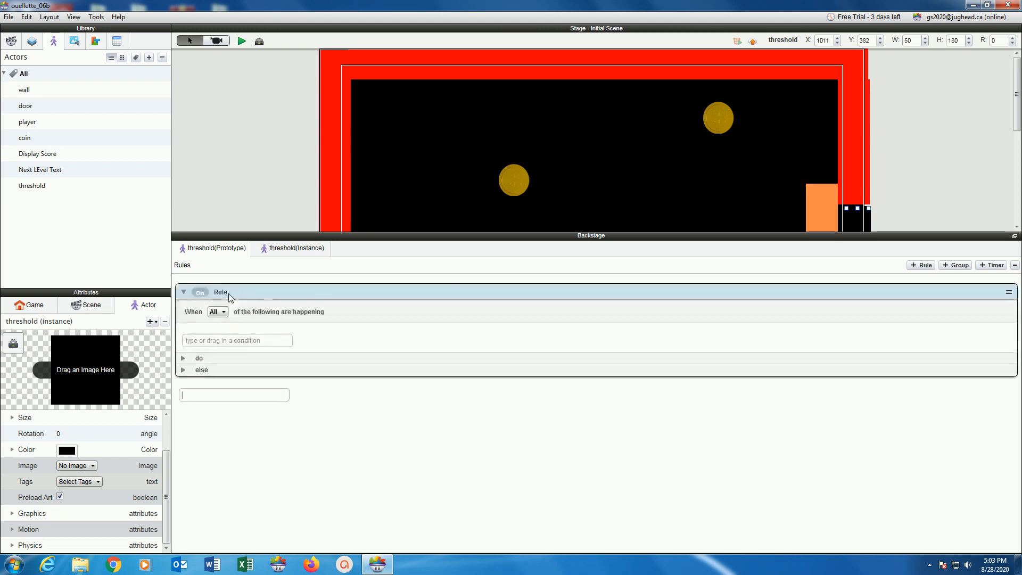
# - Add a collision condition to the threshold rule so it triggers on overlap with an actor of type player
pyautogui.click(208, 340)
pyautogui.write('collision')
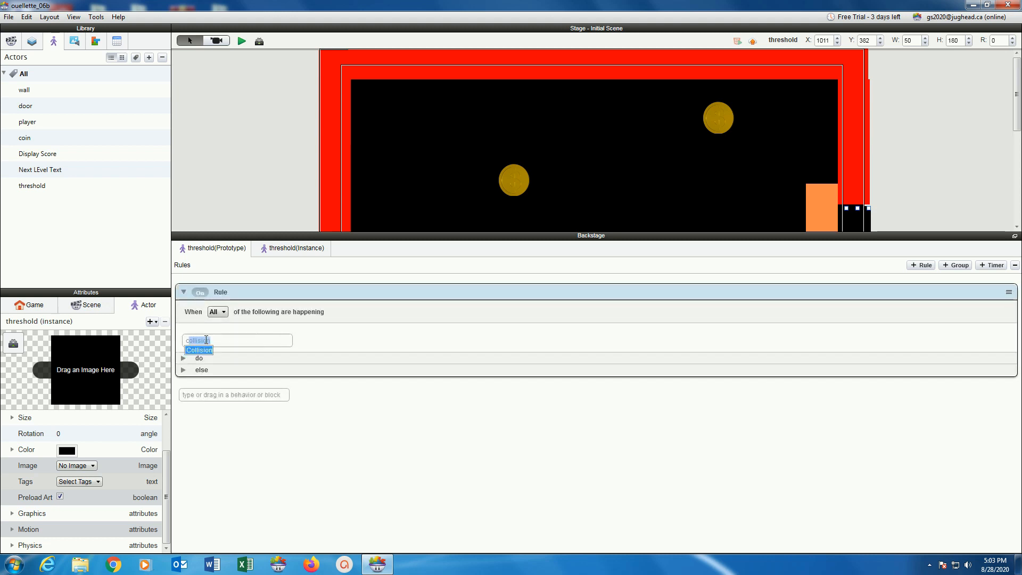
pyautogui.press('Return')
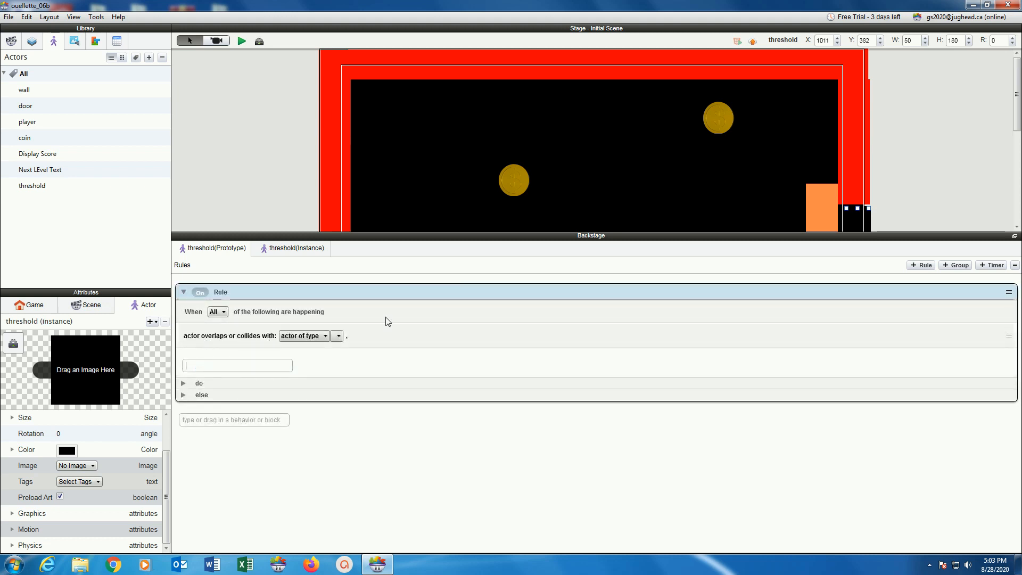
pyautogui.click(339, 335)
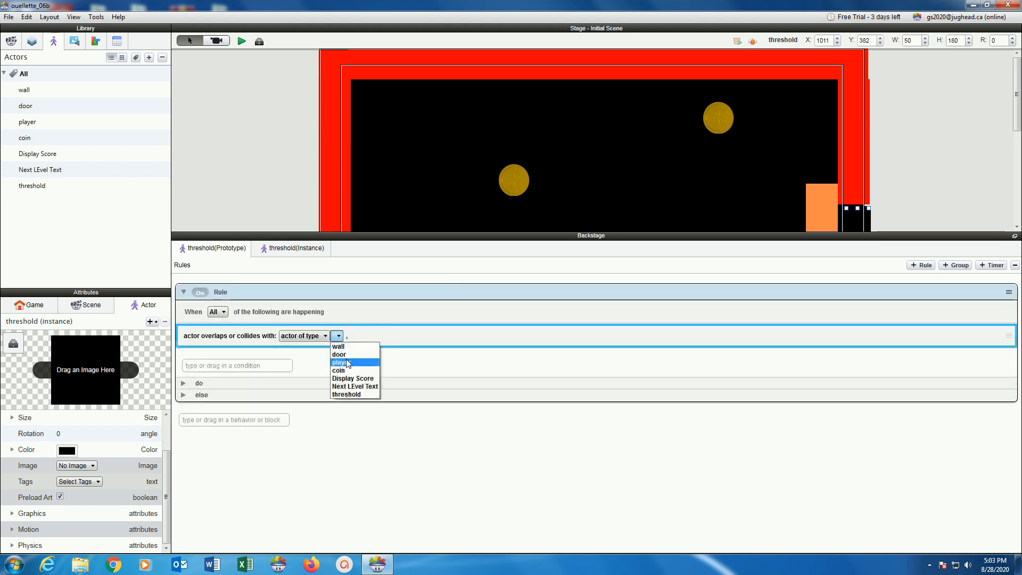
pyautogui.click(343, 362)
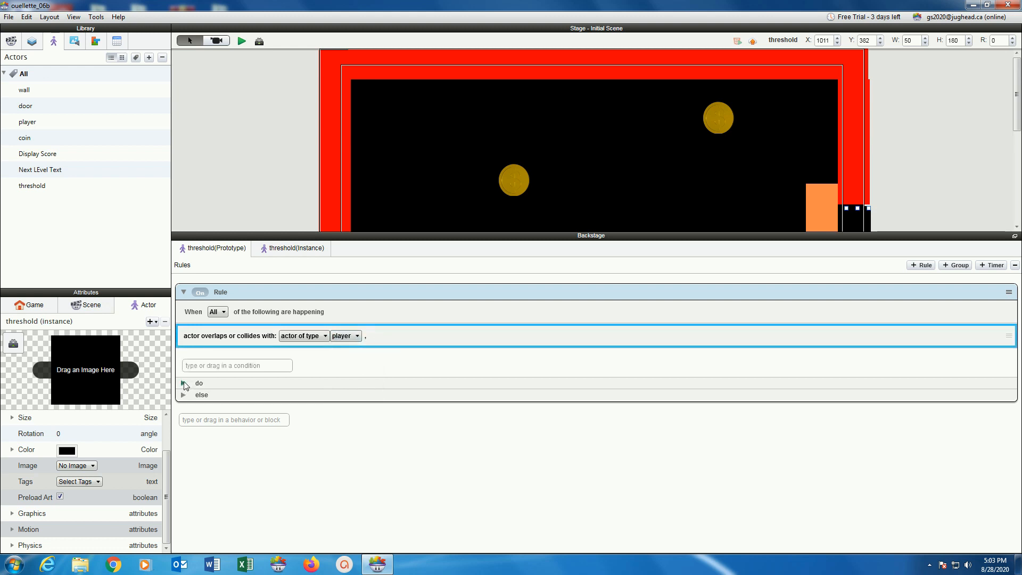
# - Add a Change Scene behavior to the rule's do section and set it to go to Next Level
pyautogui.click(184, 383)
pyautogui.click(210, 406)
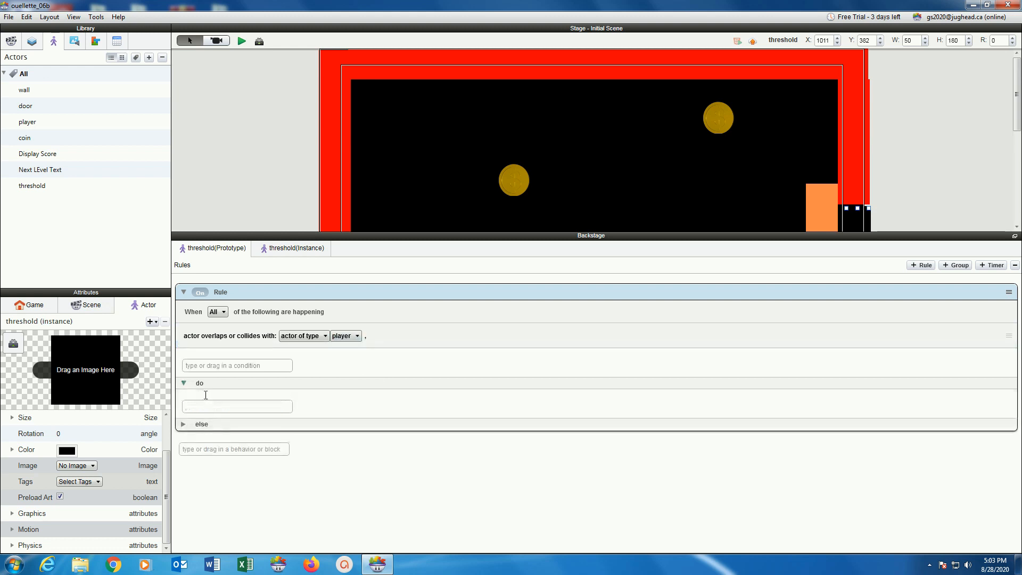
pyautogui.write('change Attribute')
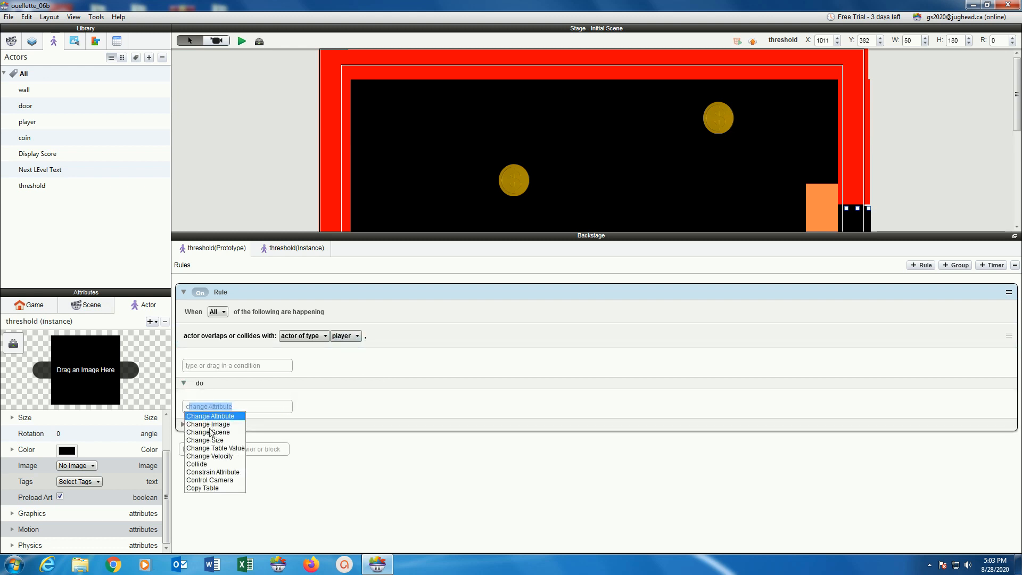
pyautogui.click(211, 432)
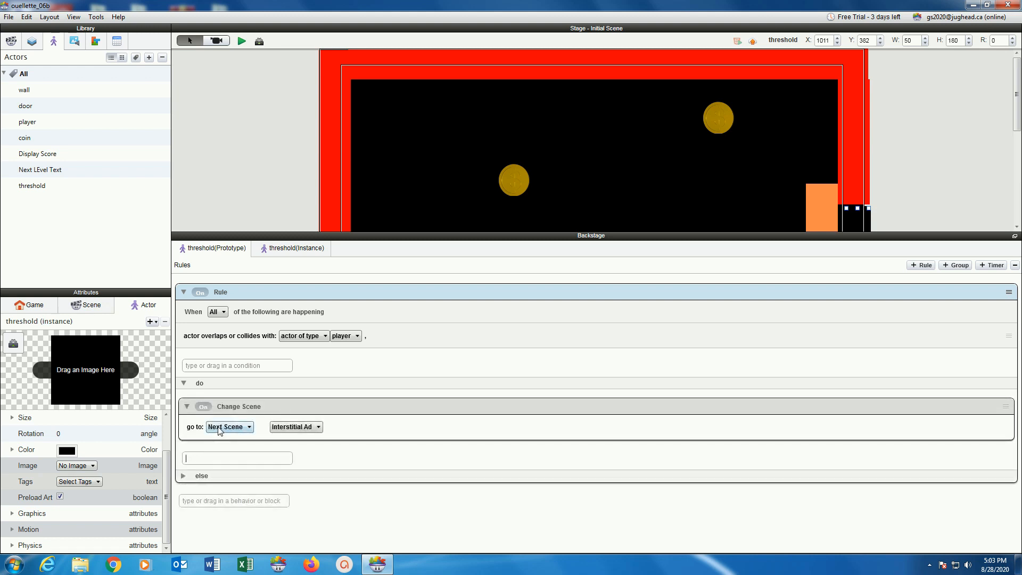
pyautogui.click(220, 428)
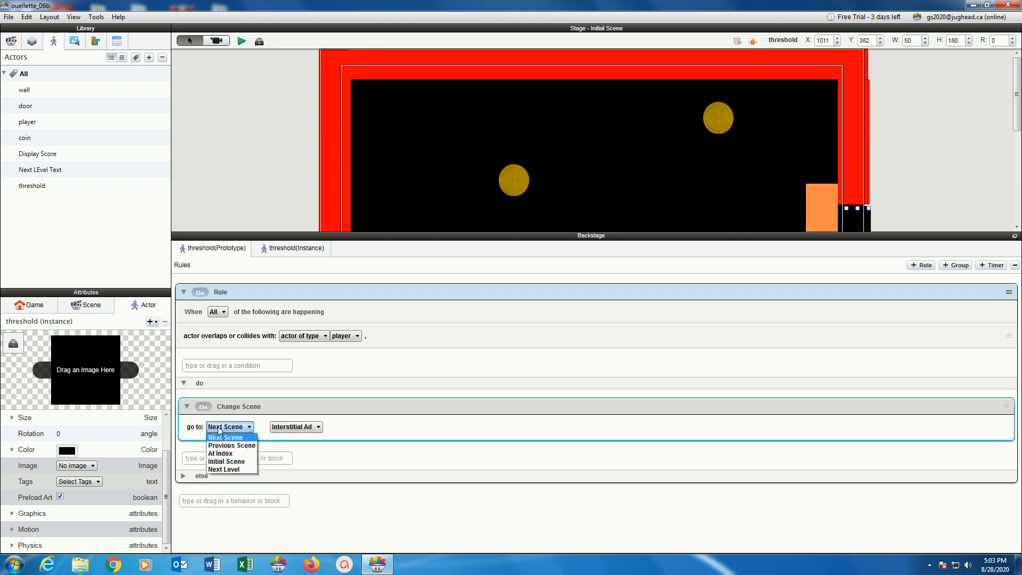
pyautogui.click(212, 469)
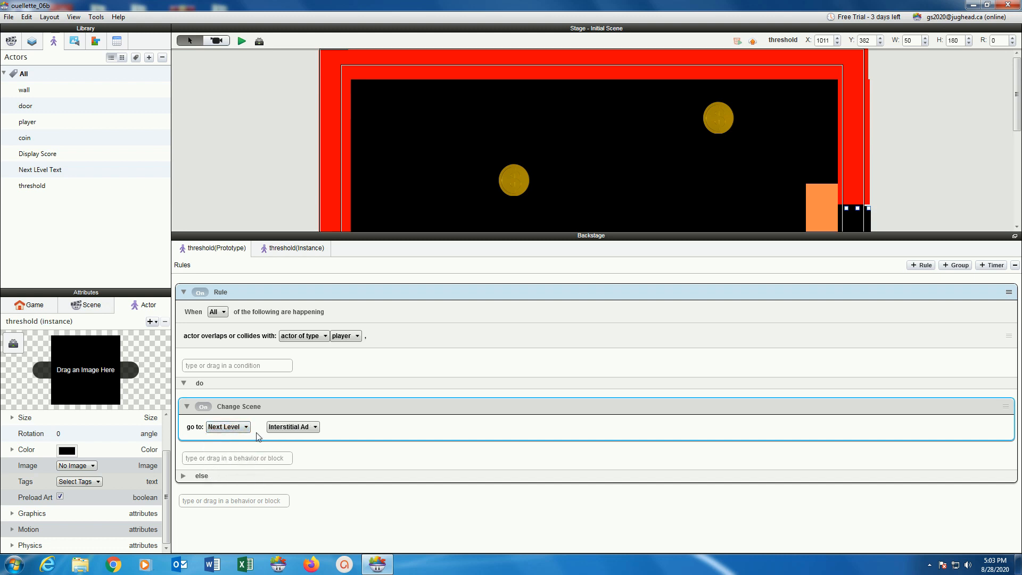
# - Preview the game, collect four coins to open the door, move the player through the gap onto the threshold, and return to the editor
pyautogui.click(9, 16)
pyautogui.click(8, 107)
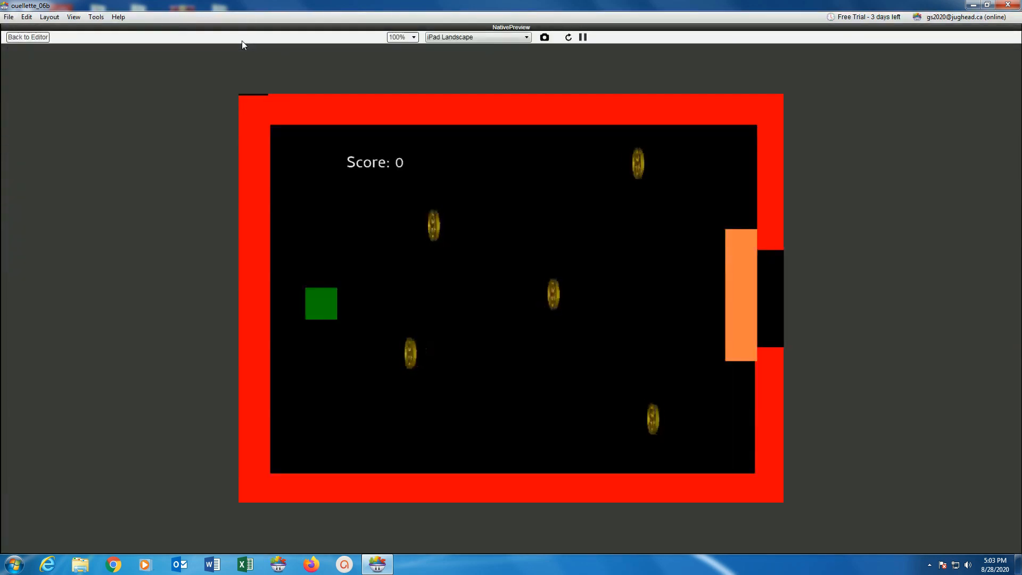
pyautogui.press('Right')
pyautogui.press('Down')
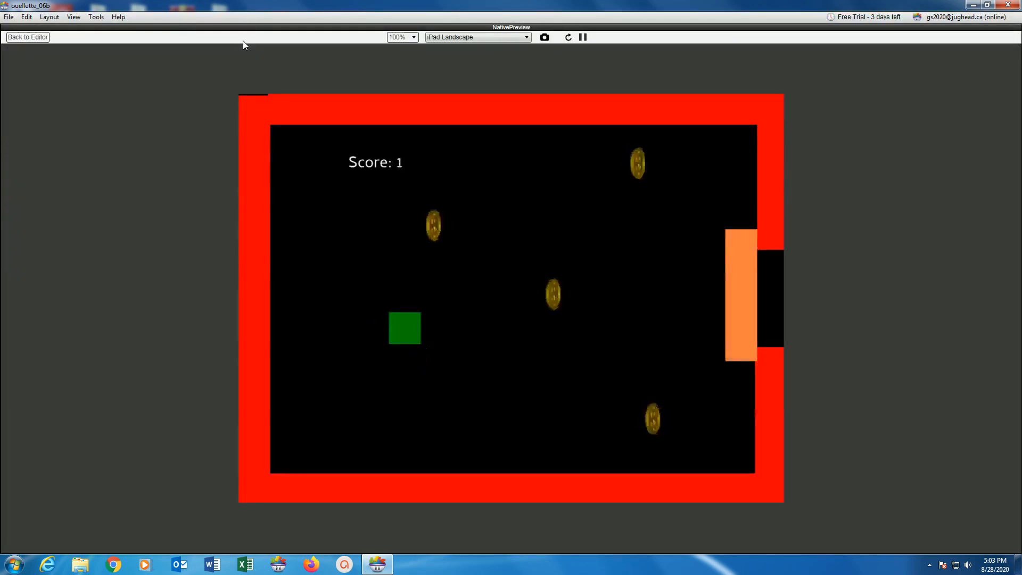
pyautogui.press('Up')
pyautogui.press('Right')
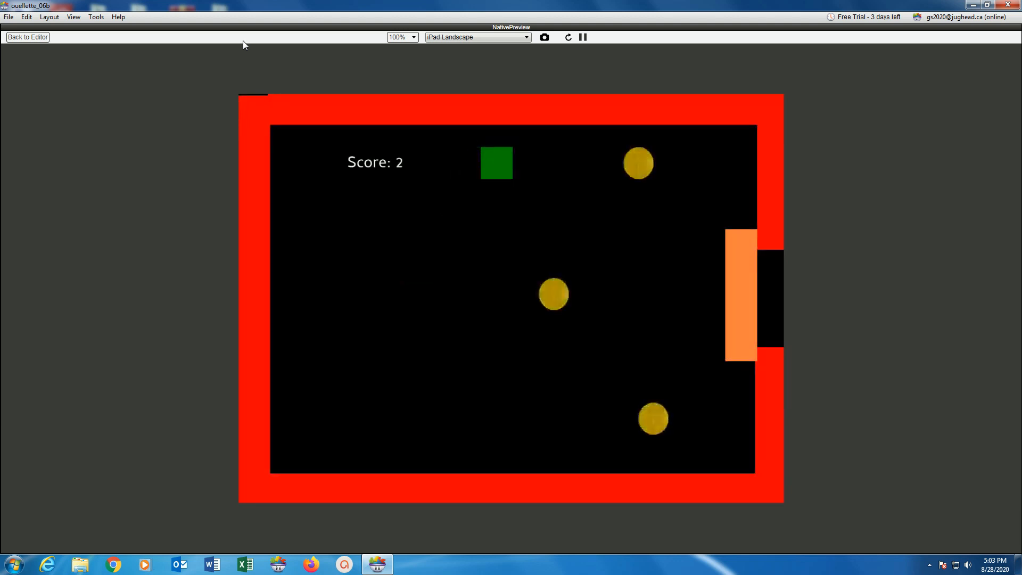
pyautogui.press('Down')
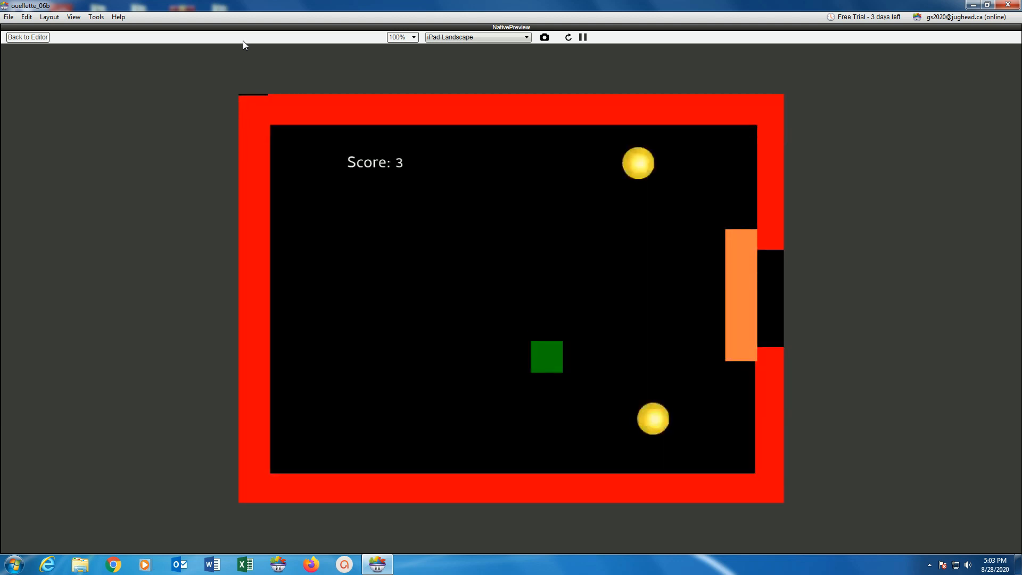
pyautogui.press('Right')
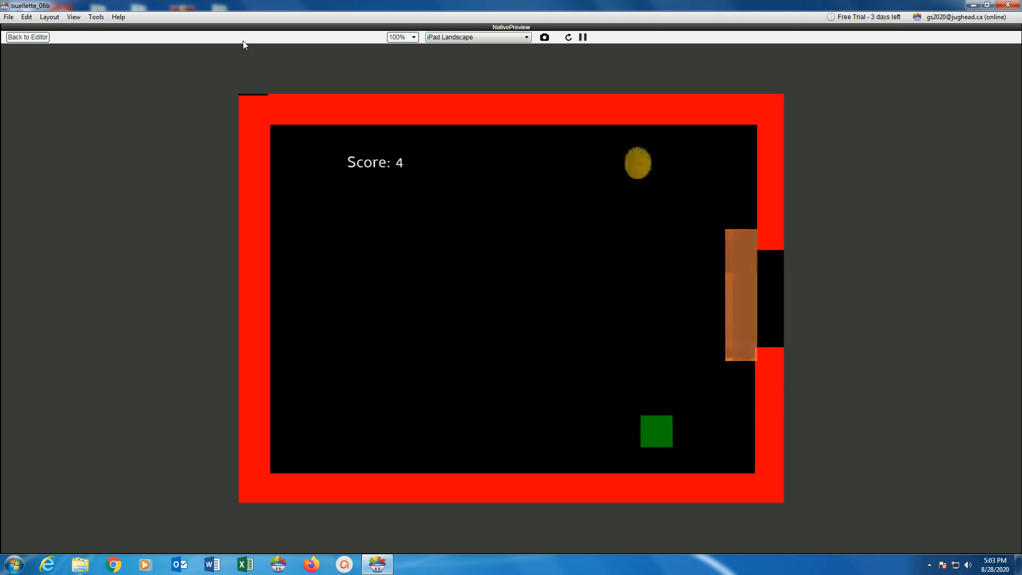
pyautogui.press('Up')
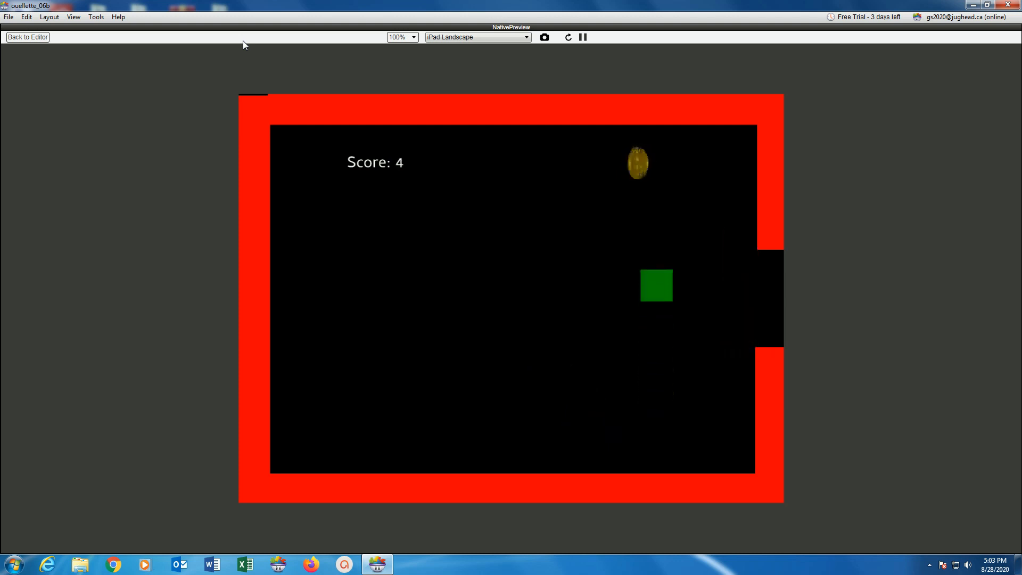
pyautogui.press('Right')
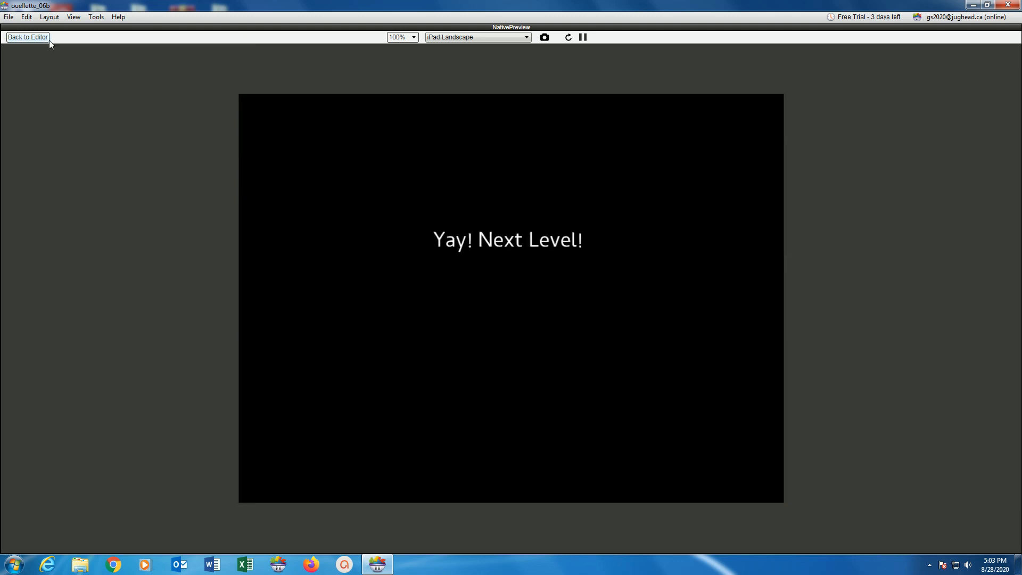
pyautogui.click(28, 37)
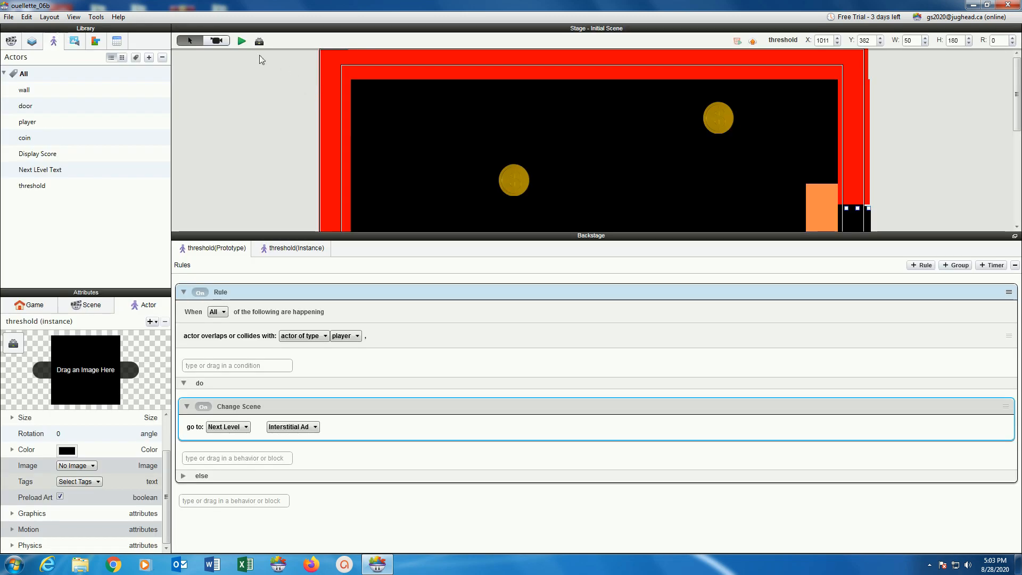
# - Test the threshold's scene change again by replaying the level through the door gap, and return to the editor
pyautogui.click(242, 41)
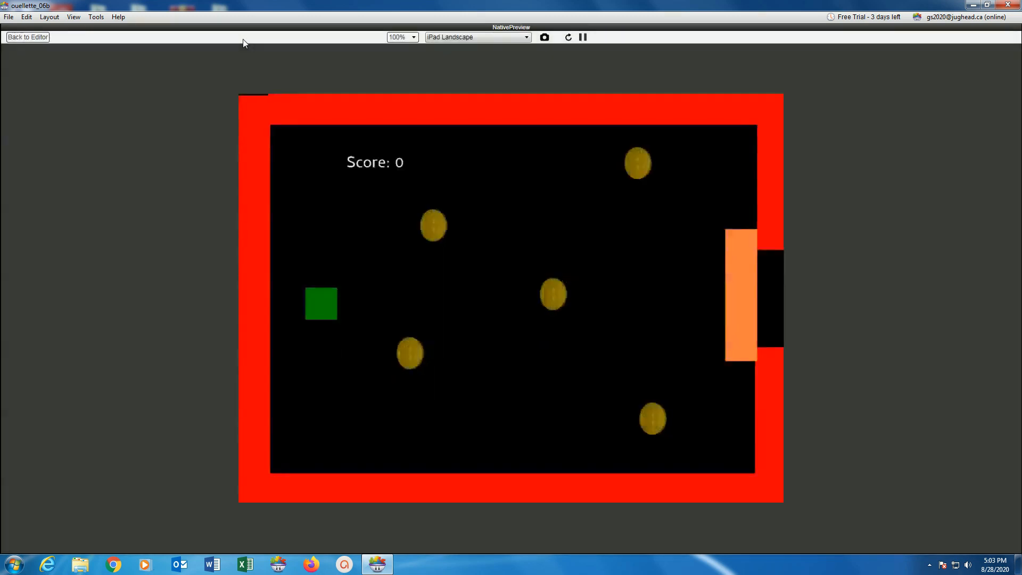
pyautogui.press('Right')
pyautogui.press('Down')
pyautogui.press('Up')
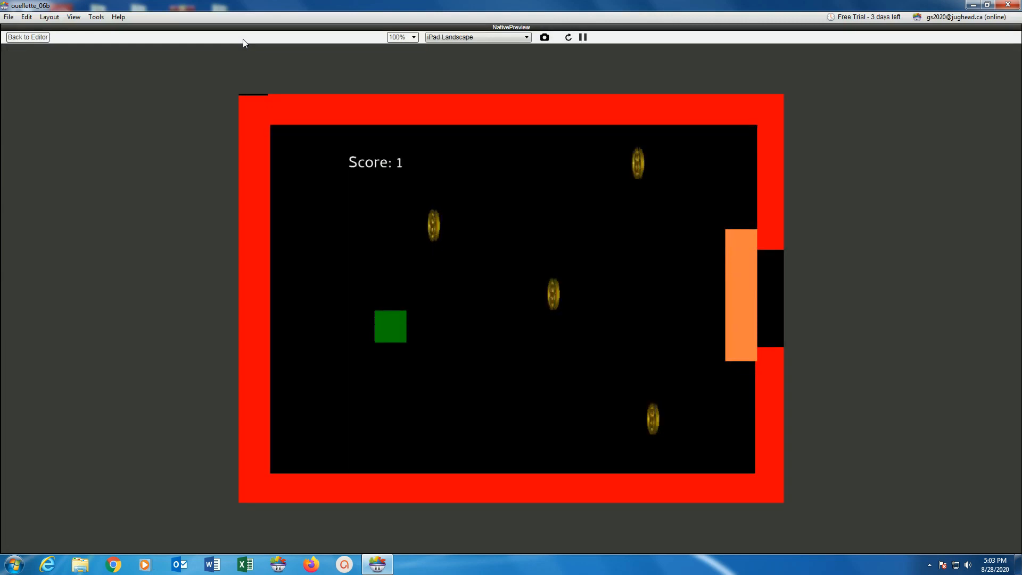
pyautogui.press('Right')
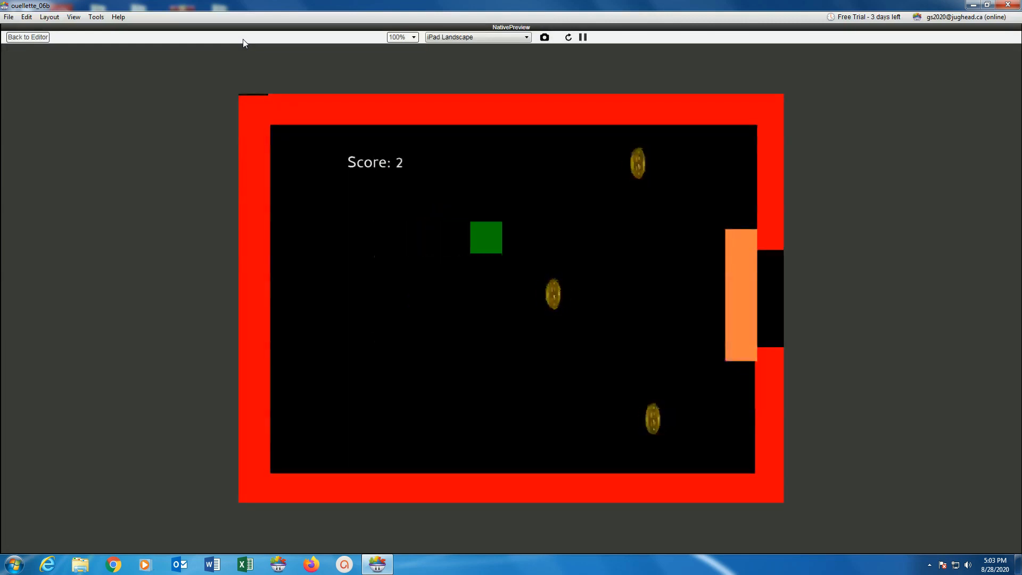
pyautogui.press('Down')
pyautogui.press('Down')
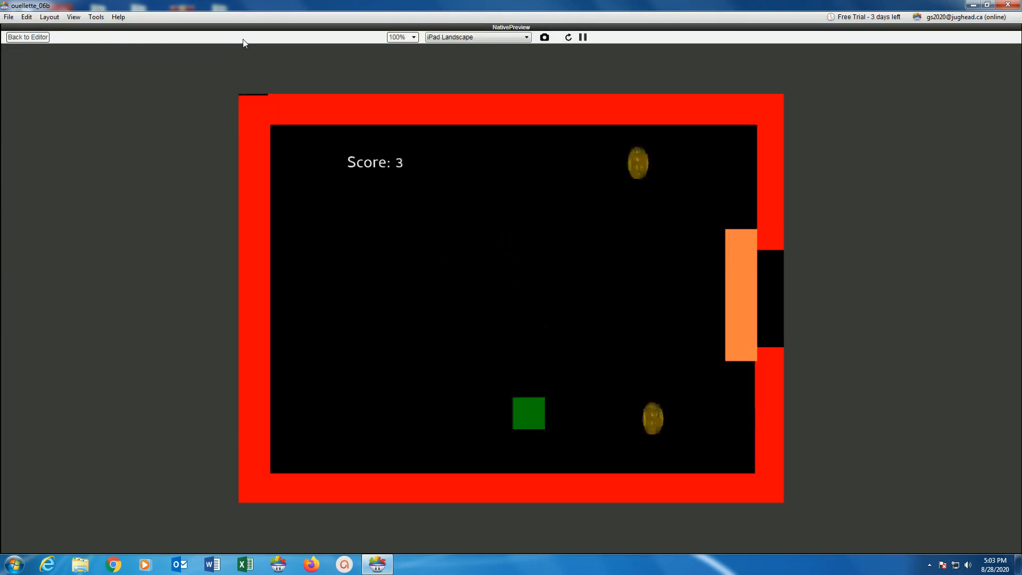
pyautogui.press('Right')
pyautogui.press('Right')
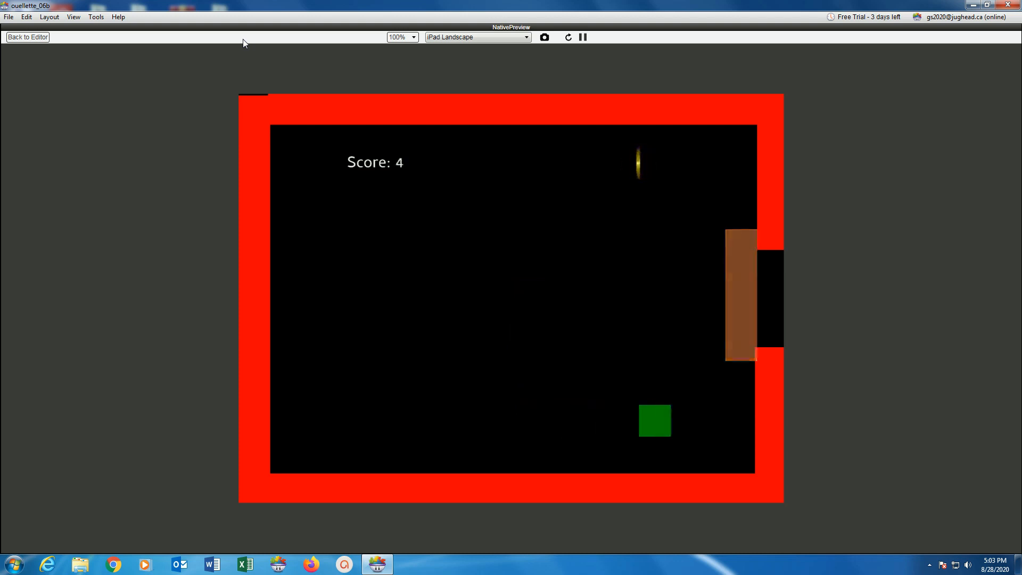
pyautogui.press('Up')
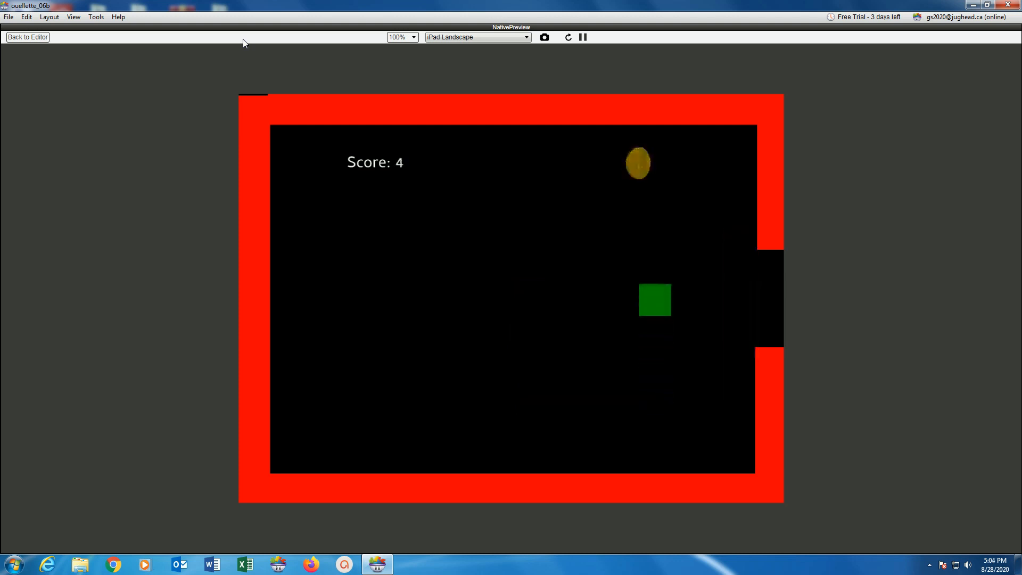
pyautogui.press('Right')
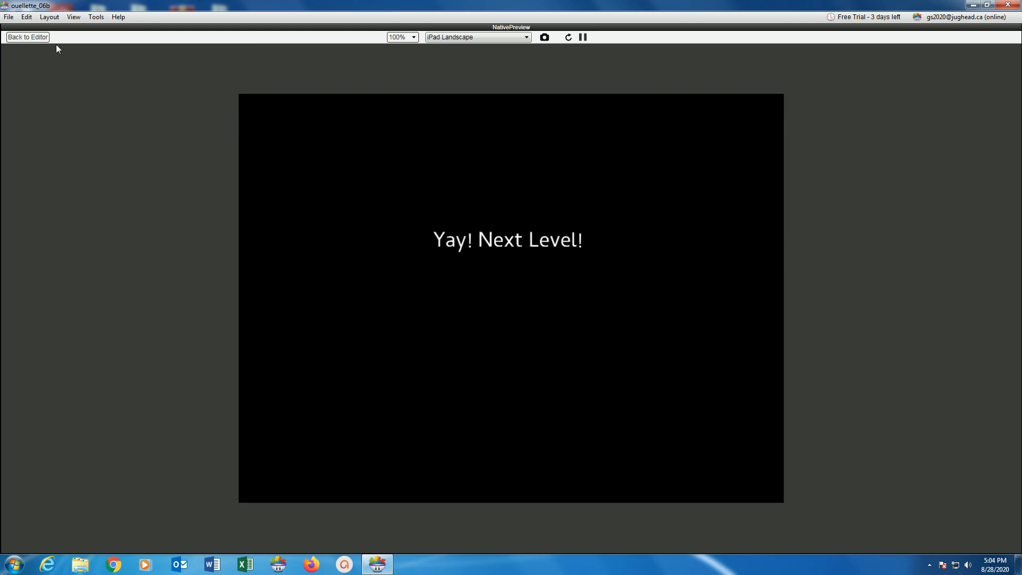
pyautogui.click(28, 38)
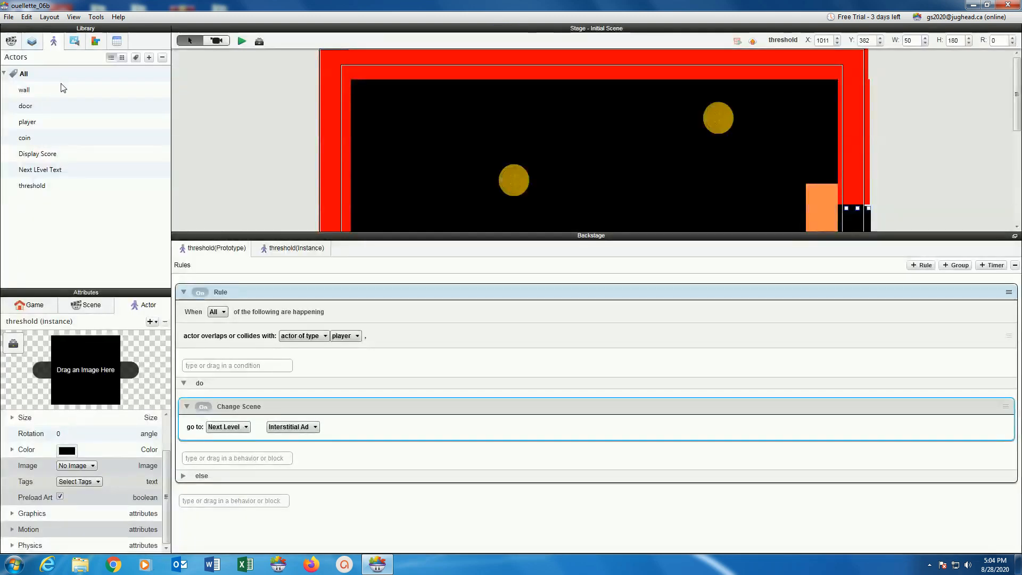